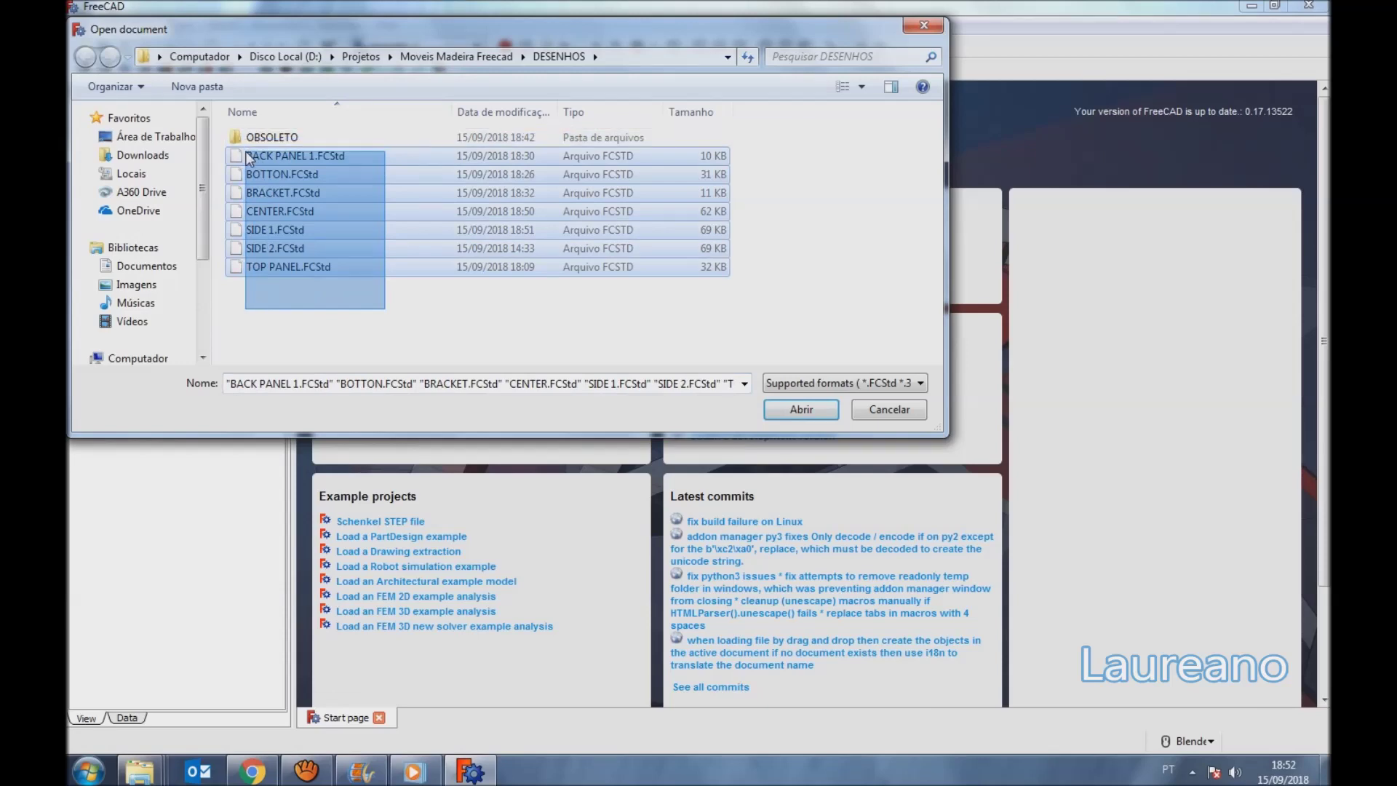
Open the seven selected part files from the DESENHOS folder and collapse all their branches in the model tree.
left_click(792, 409)
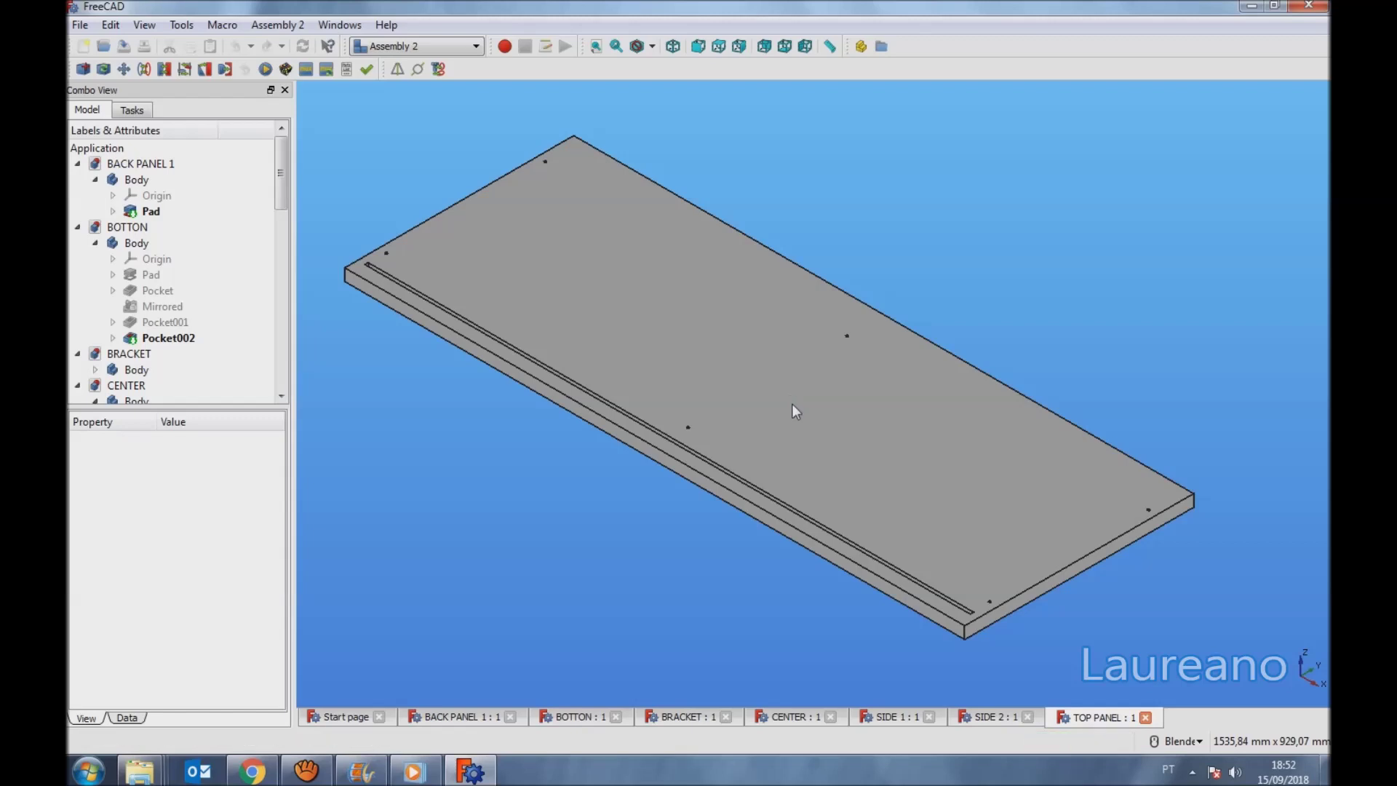
left_click(77, 163)
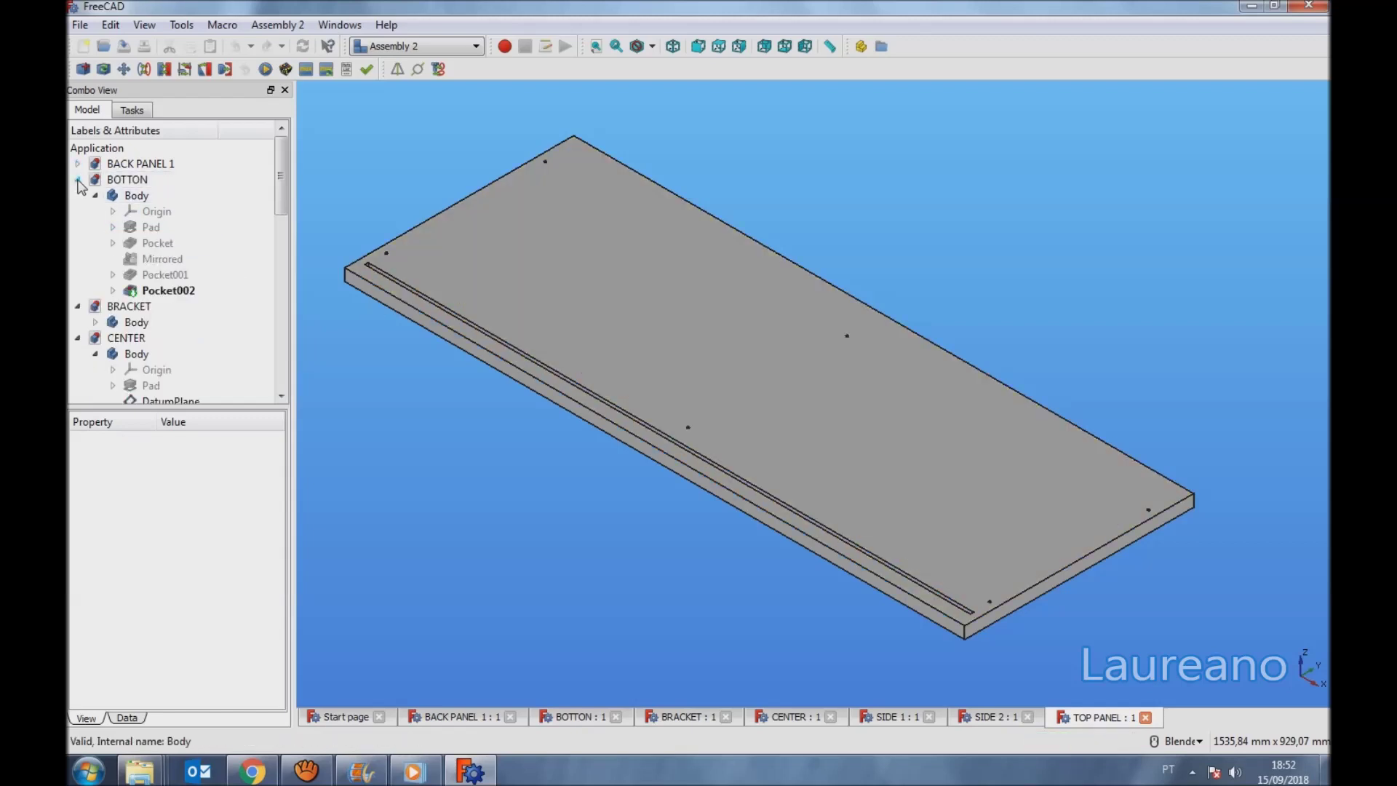
left_click(77, 178)
left_click(77, 227)
left_click(77, 195)
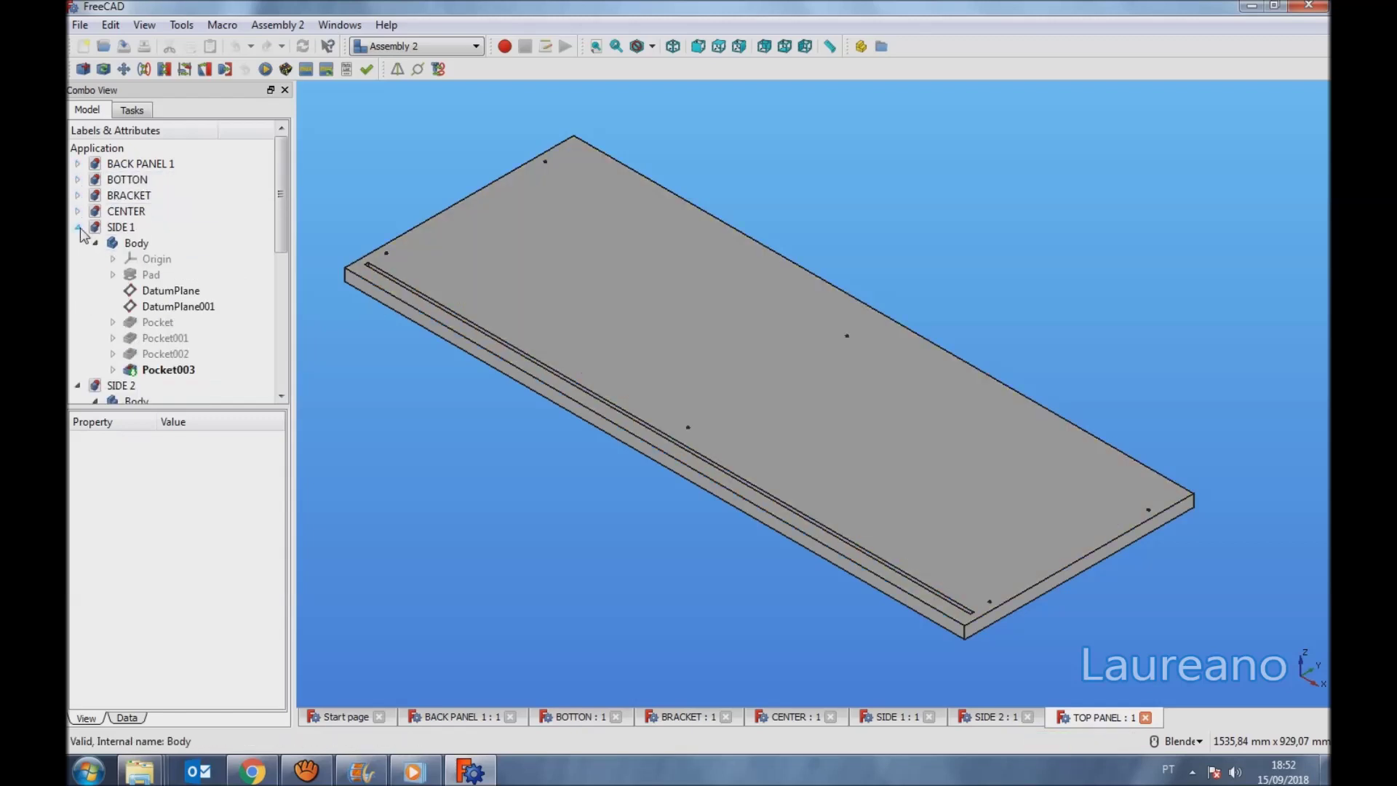
left_click(77, 227)
left_click(77, 243)
left_click(77, 259)
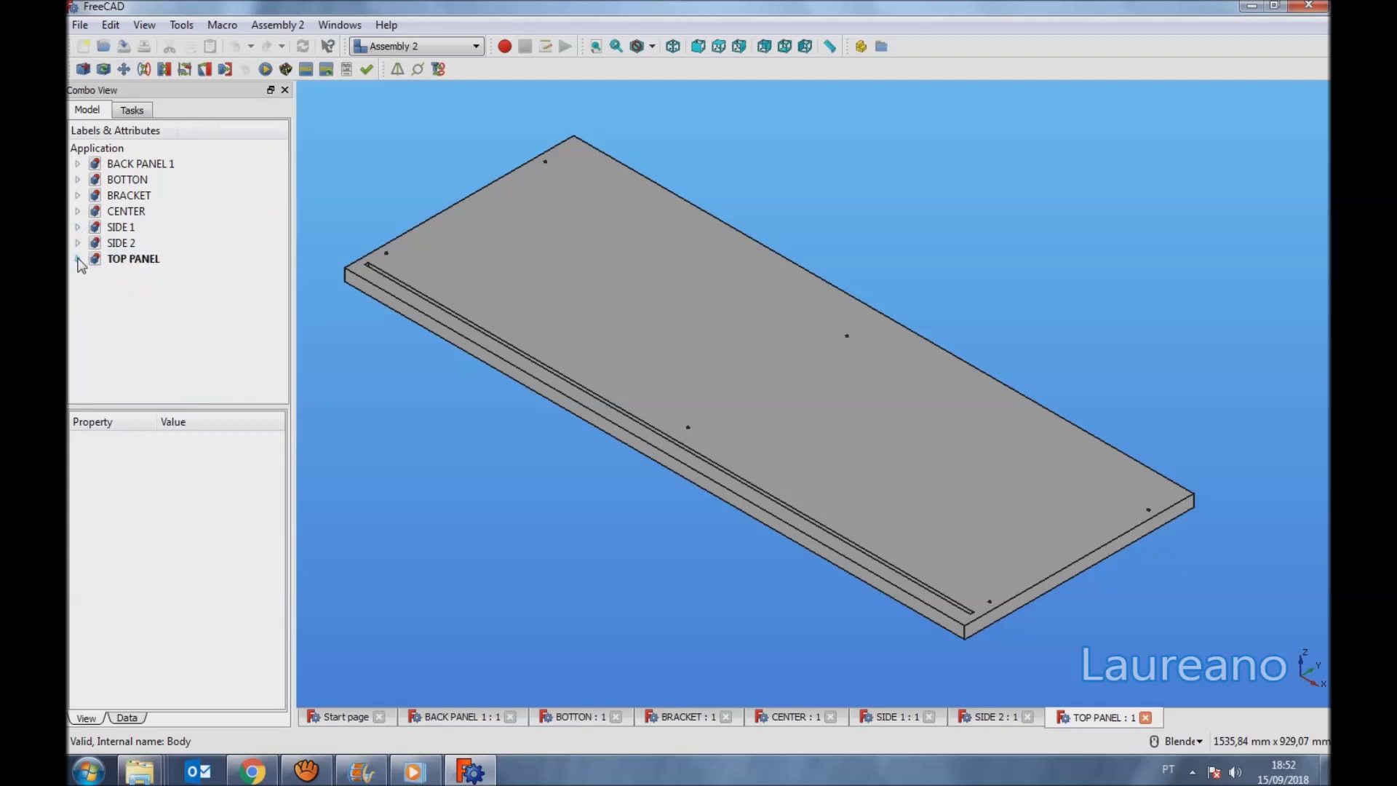
Hide both datum planes, DatumPlane and DatumPlane001, in the SIDE 1 document.
left_click(77, 227)
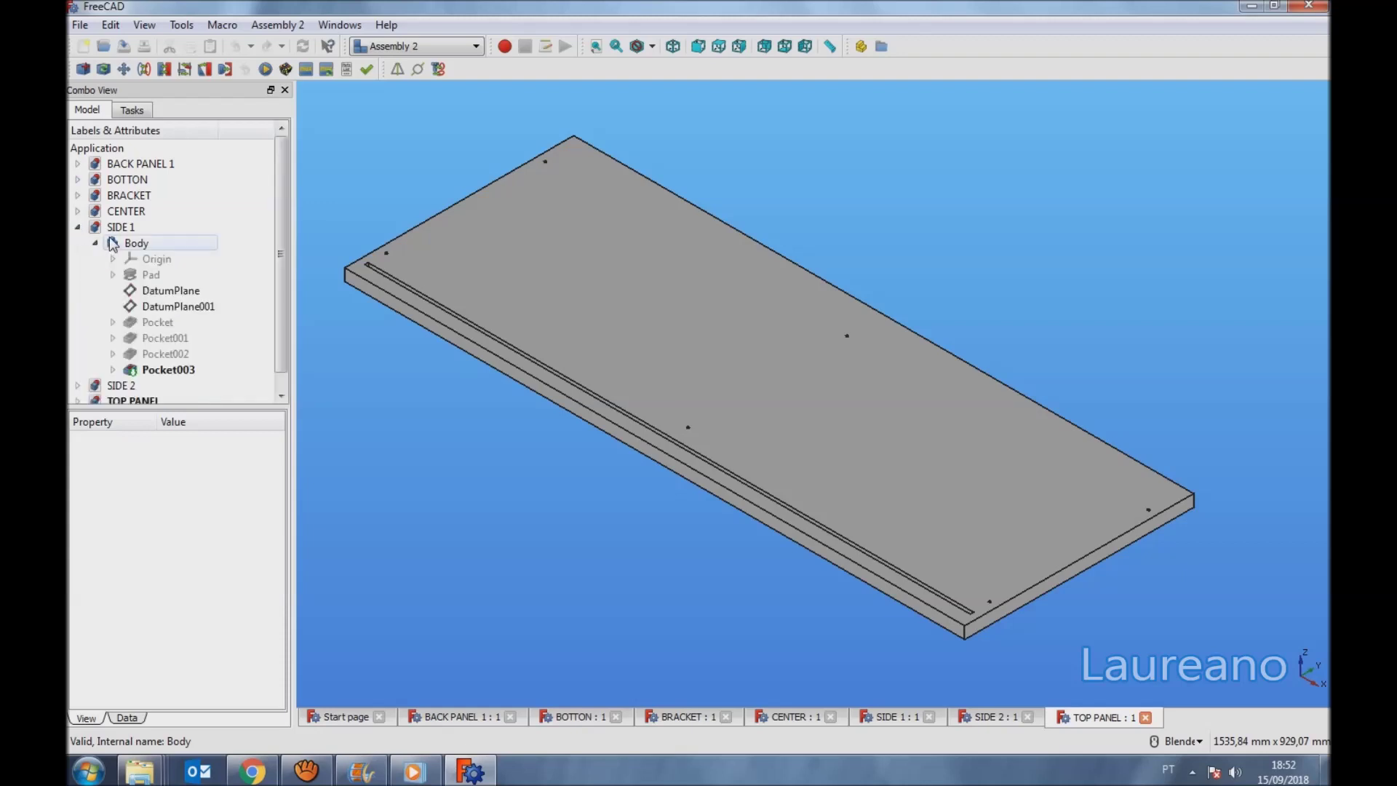
left_click(896, 717)
left_click(175, 292)
left_click(172, 307, "ctrl")
right_click(169, 304)
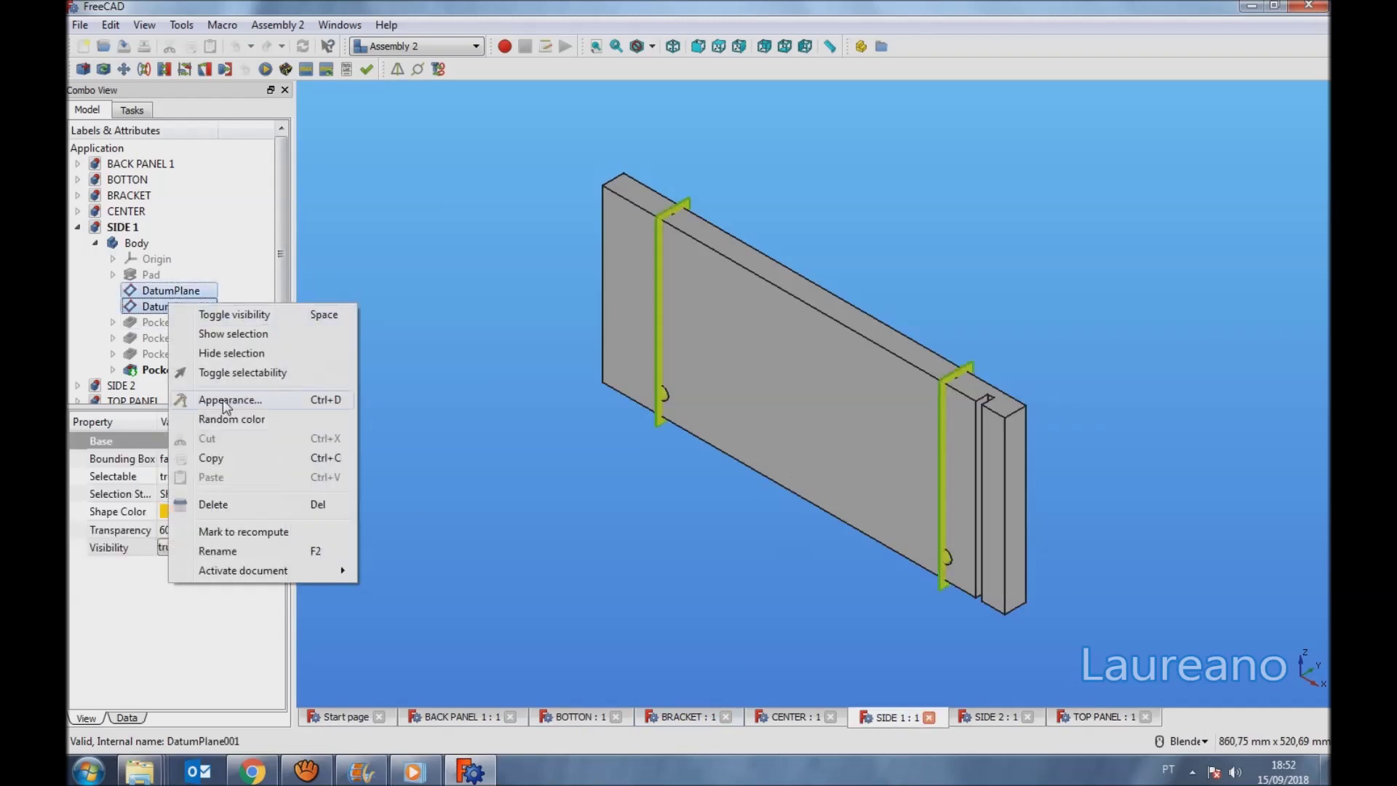
left_click(224, 354)
left_click(77, 227)
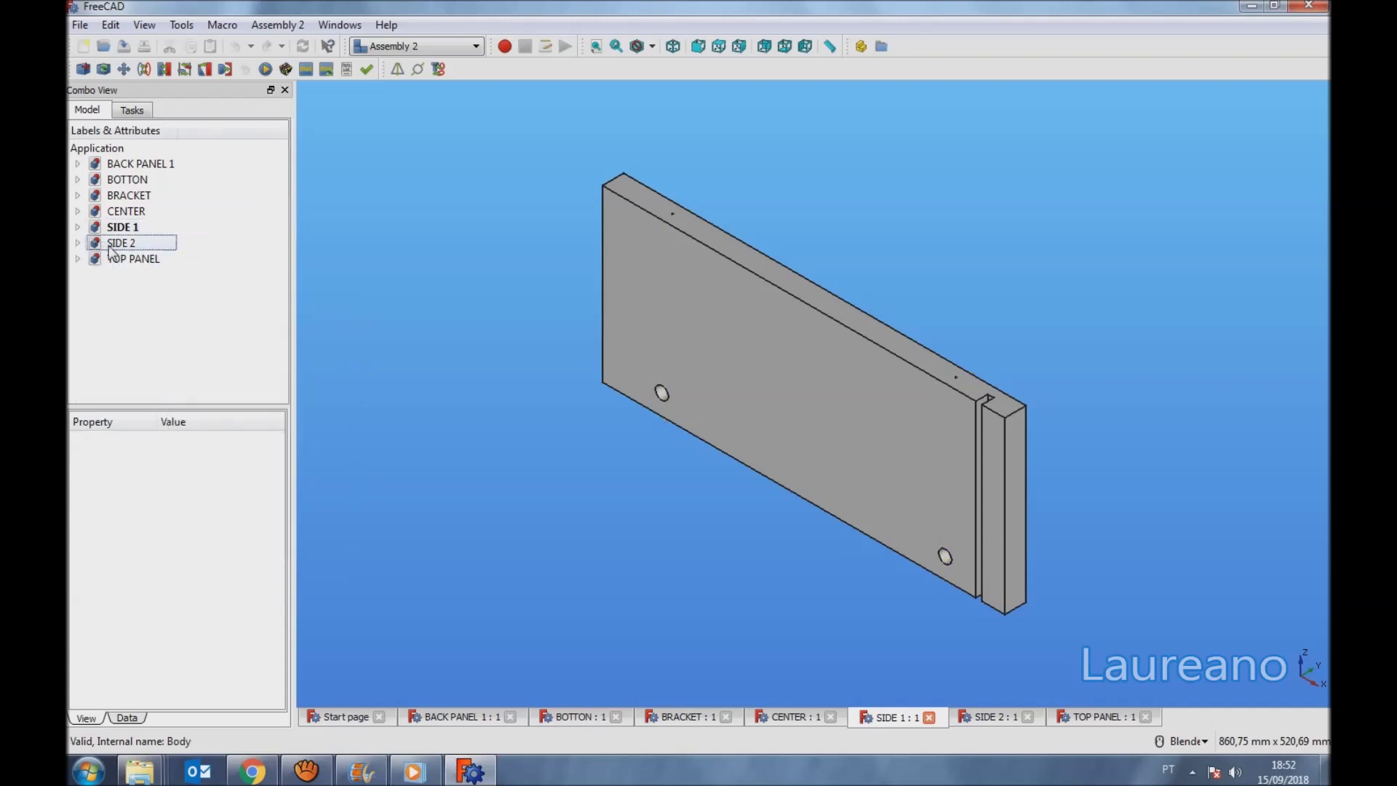
Hide both datum planes, DatumPlane and DatumPlane001, in the SIDE 2 document.
left_click(77, 243)
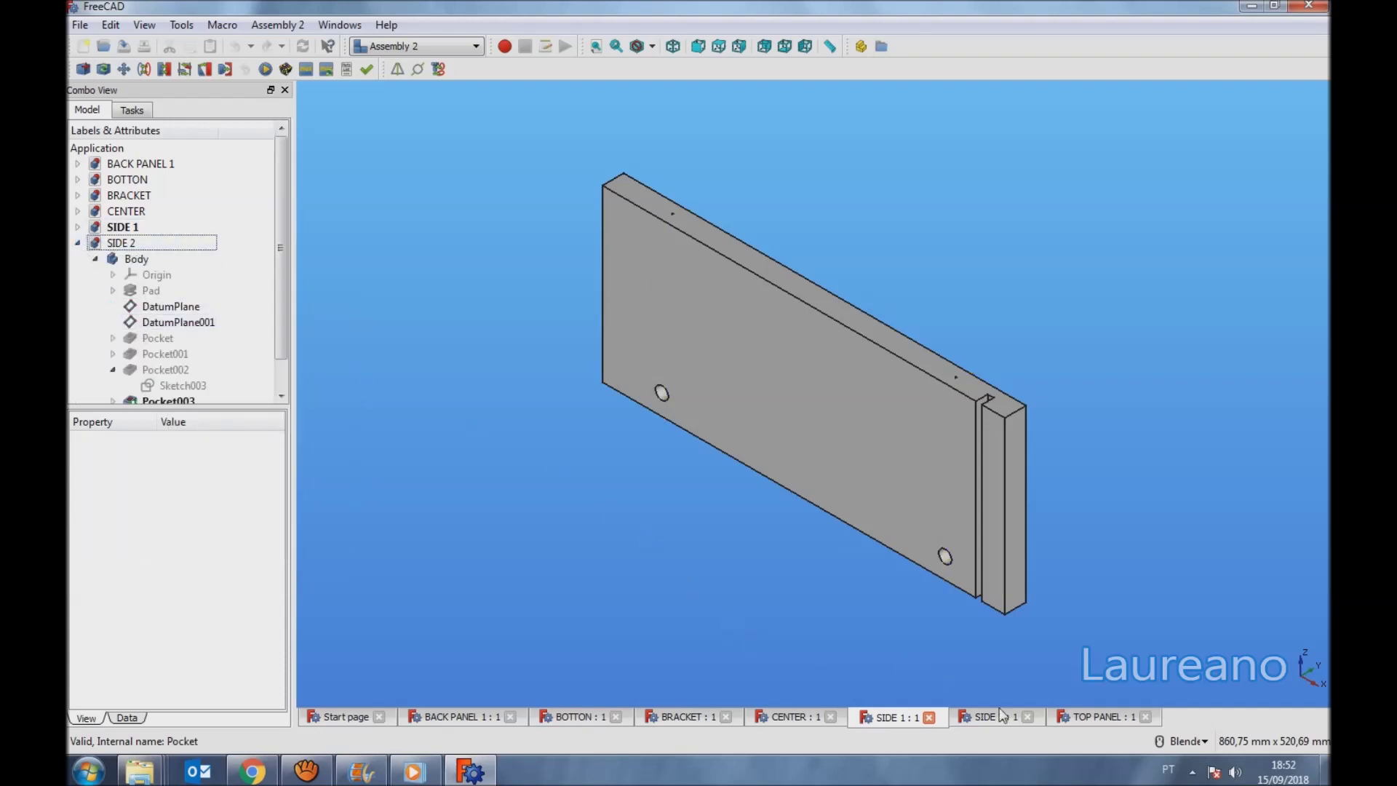
left_click(1003, 715)
left_click(162, 309)
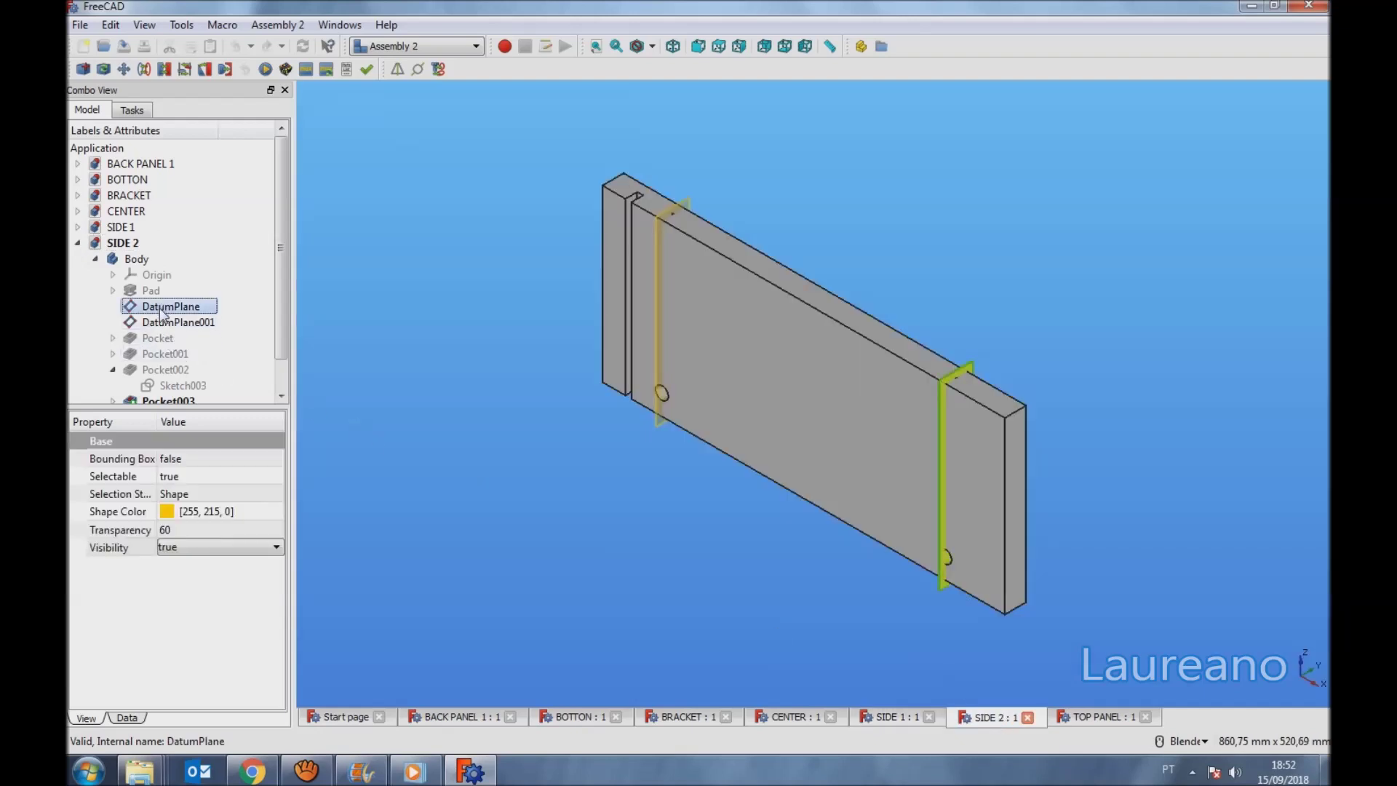
left_click(165, 324, "ctrl")
right_click(161, 323)
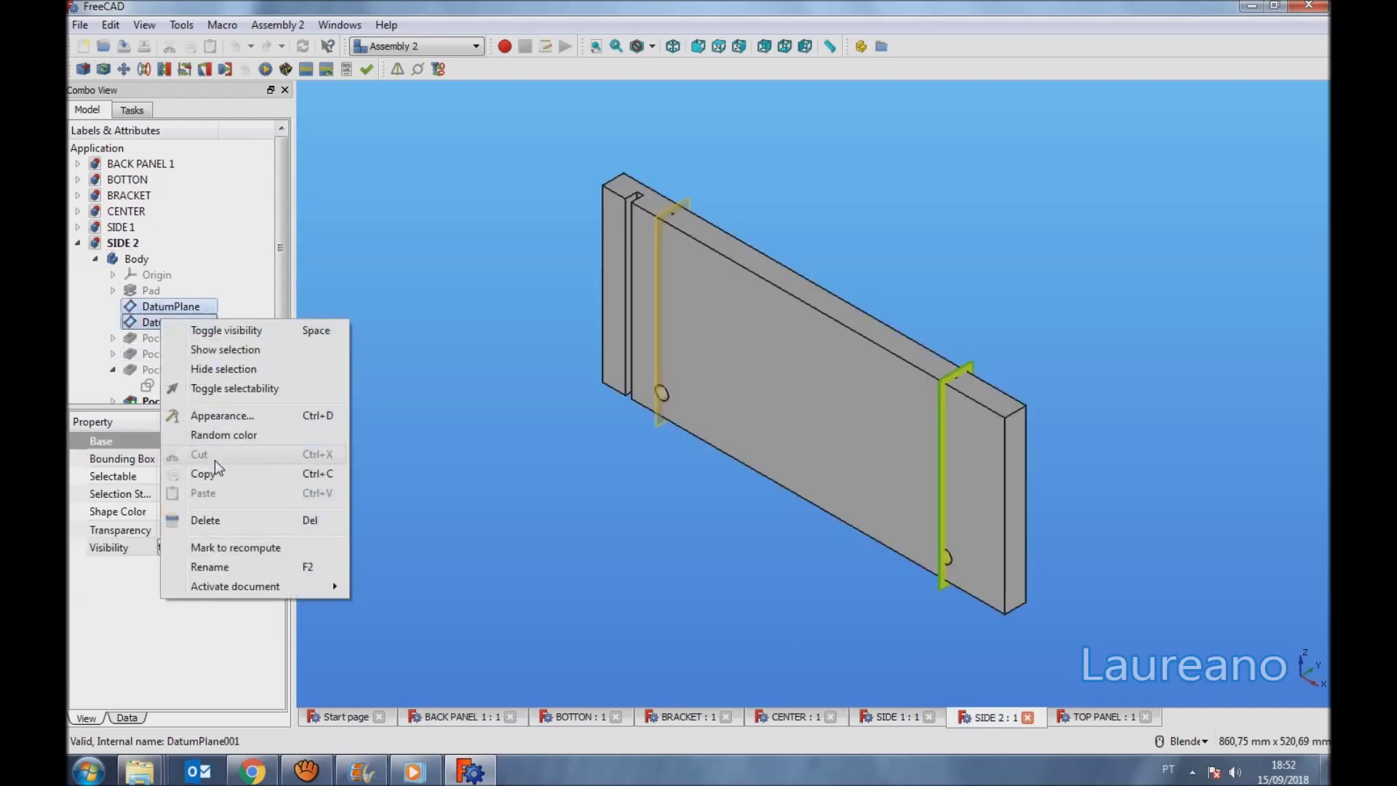
left_click(211, 368)
left_click(78, 243)
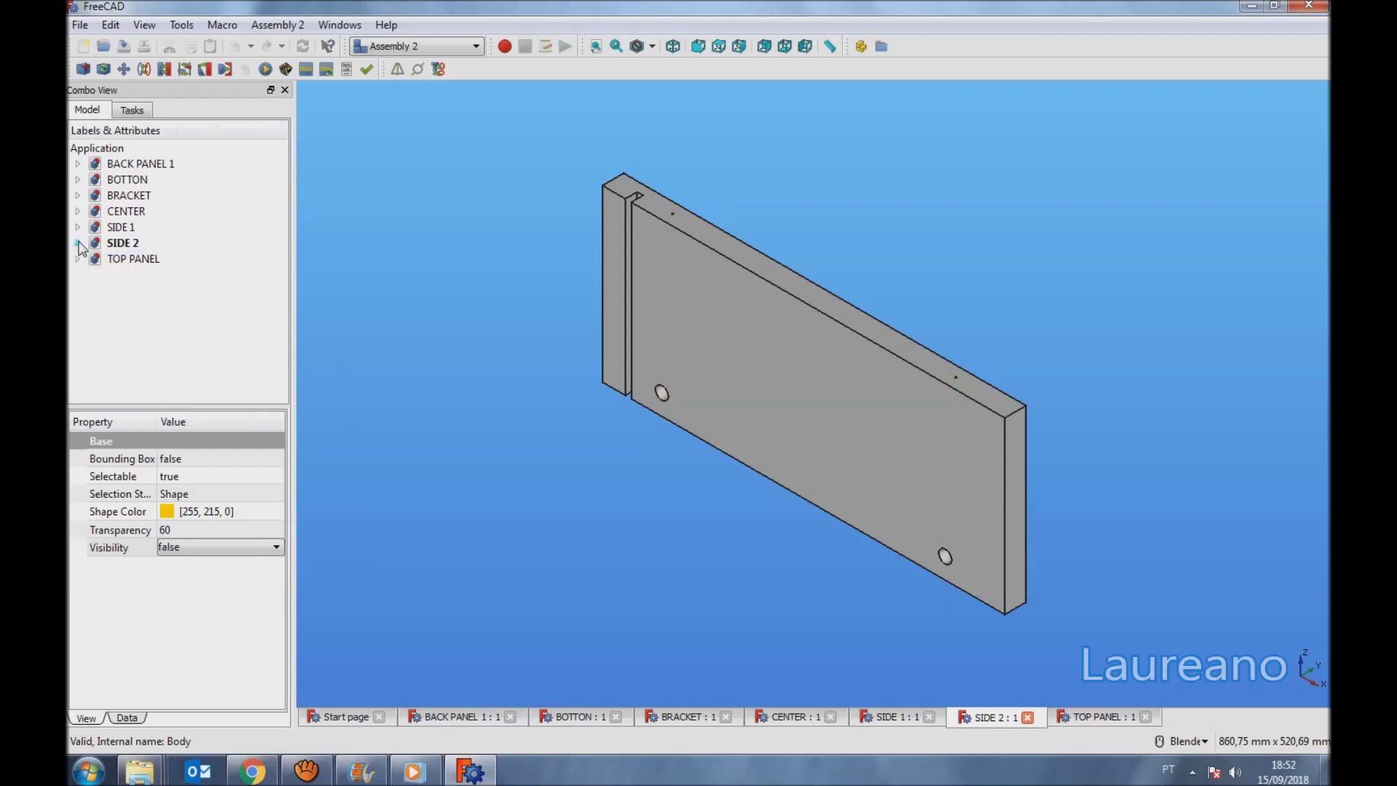
Hide both datum planes, DatumPlane and DatumPlane001, in the CENTER document and clear the selection.
left_click(793, 718)
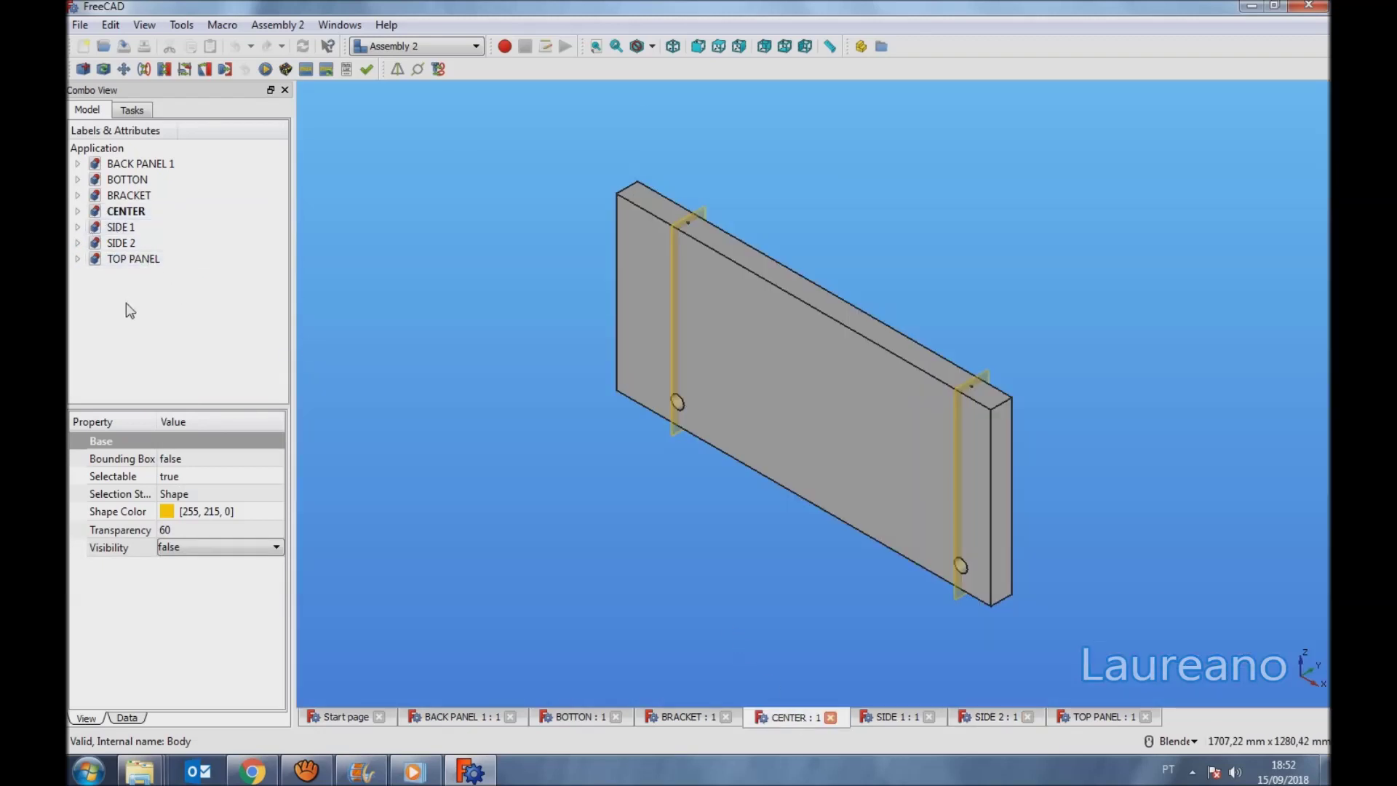
left_click(78, 211)
left_click(146, 276)
left_click(153, 290, "ctrl")
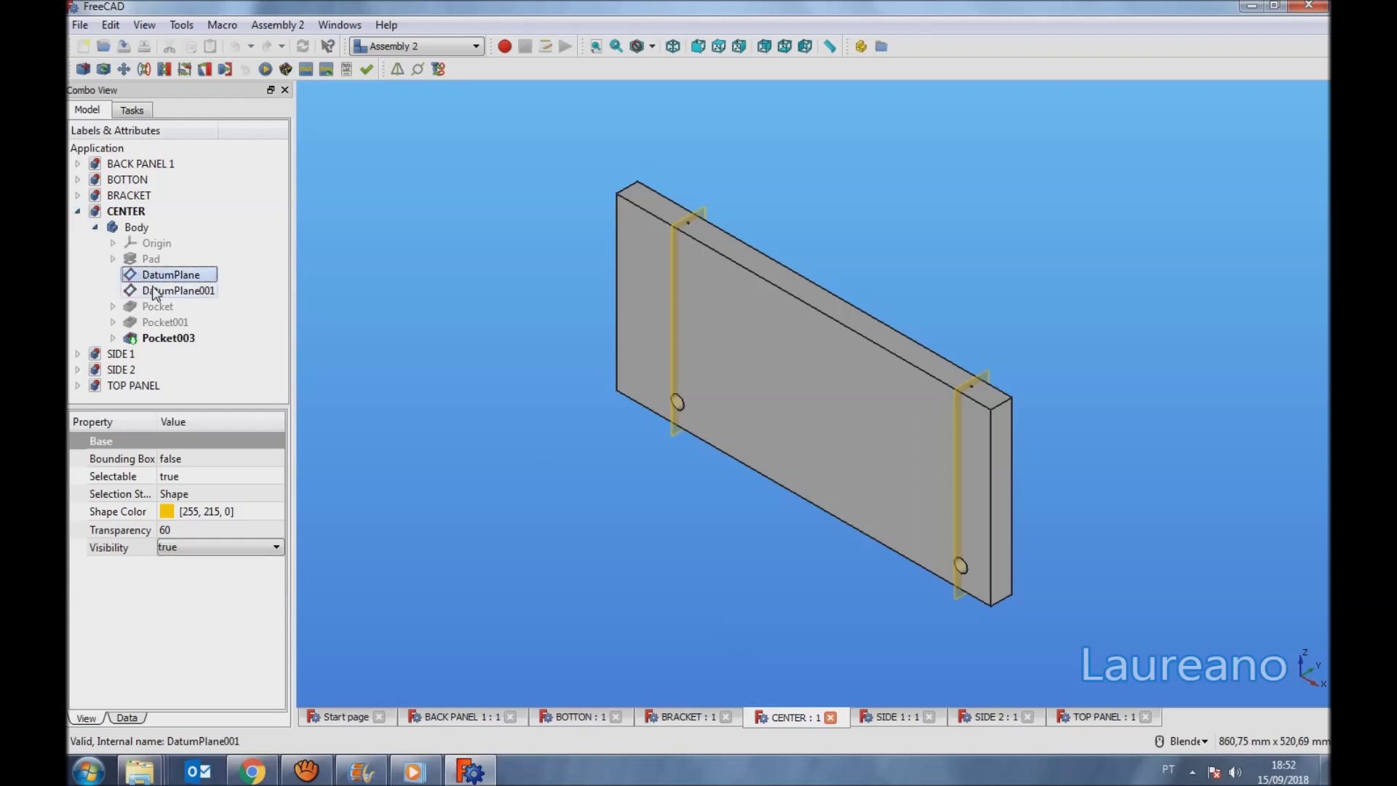
right_click(153, 291)
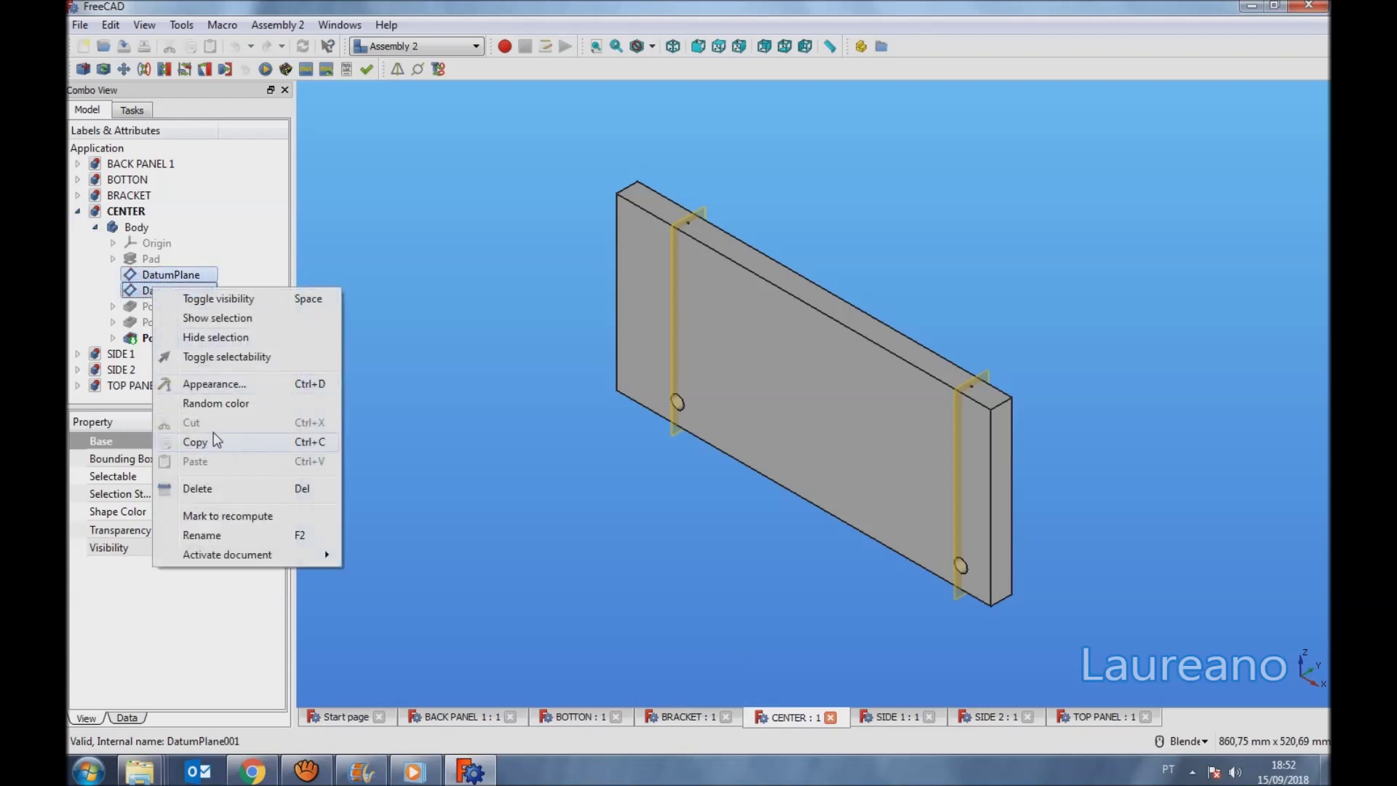
left_click(215, 337)
left_click(78, 211)
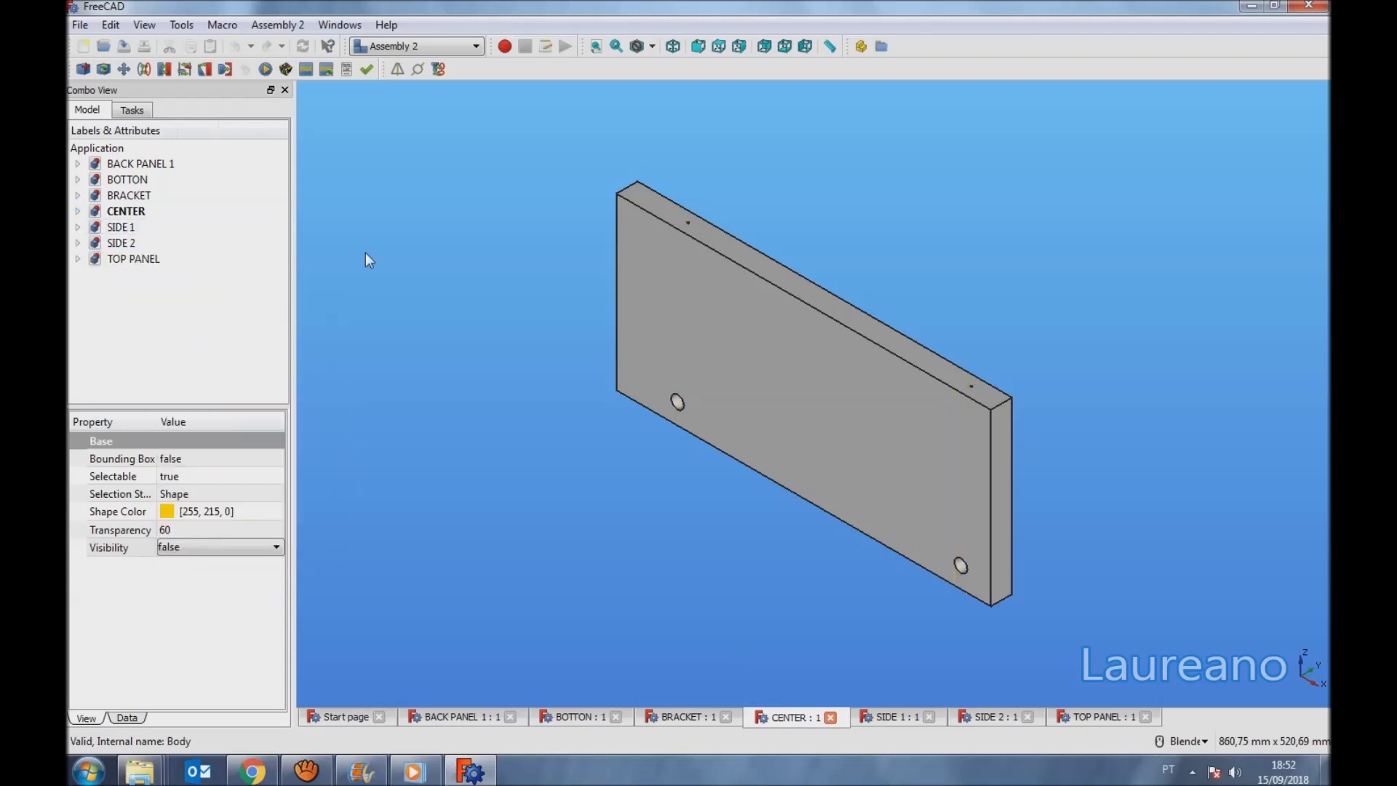
left_click(313, 188)
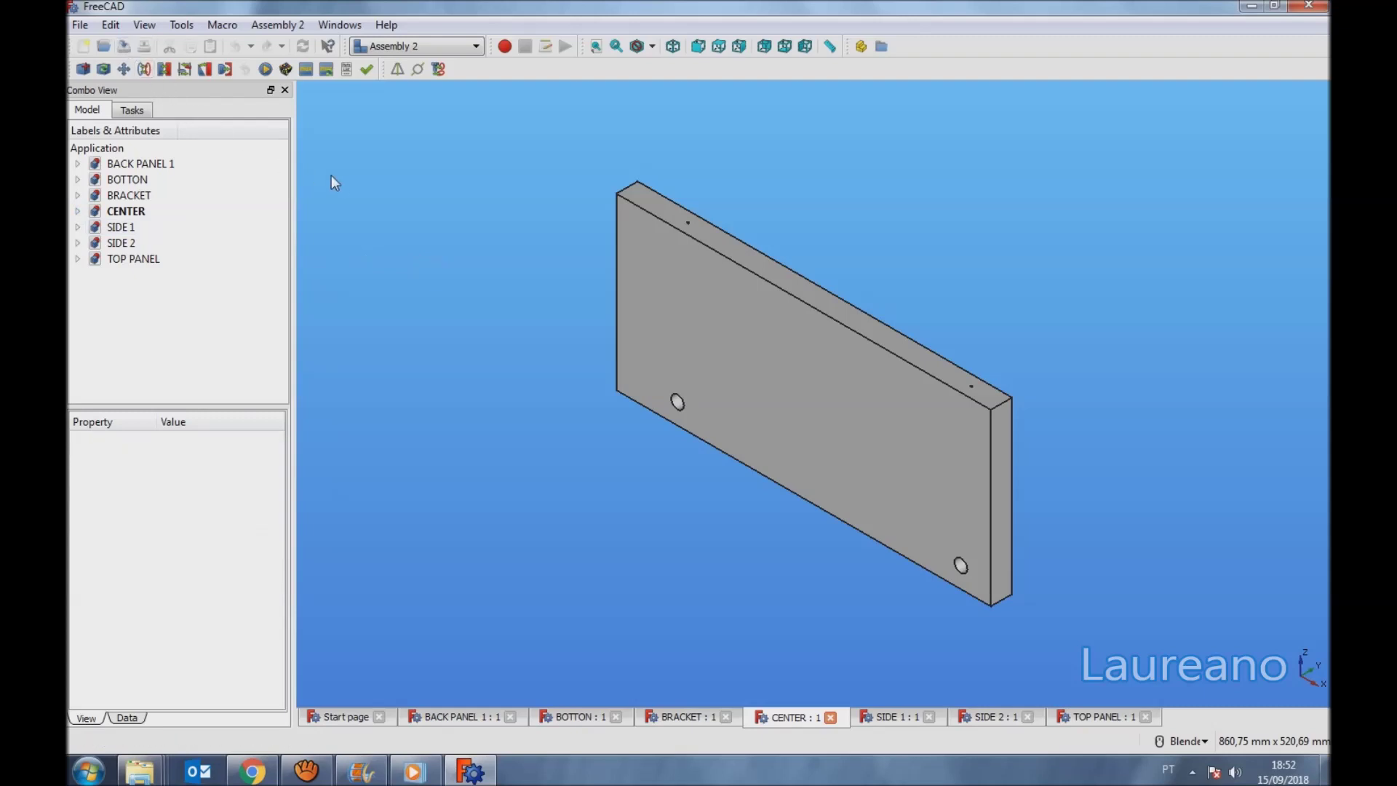
Create a new document and save it as FURNITURE in the DESENHOS folder.
left_click(84, 47)
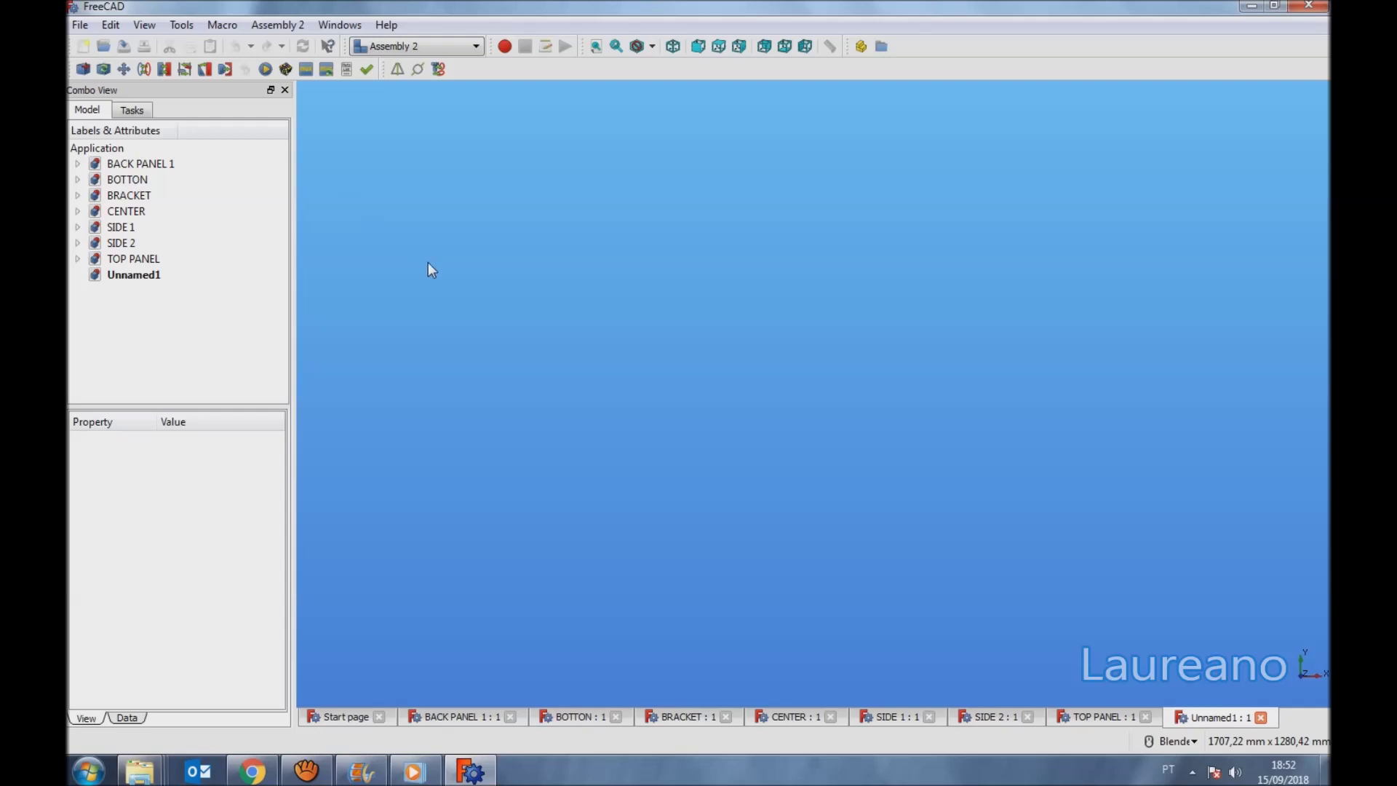
left_click(122, 47)
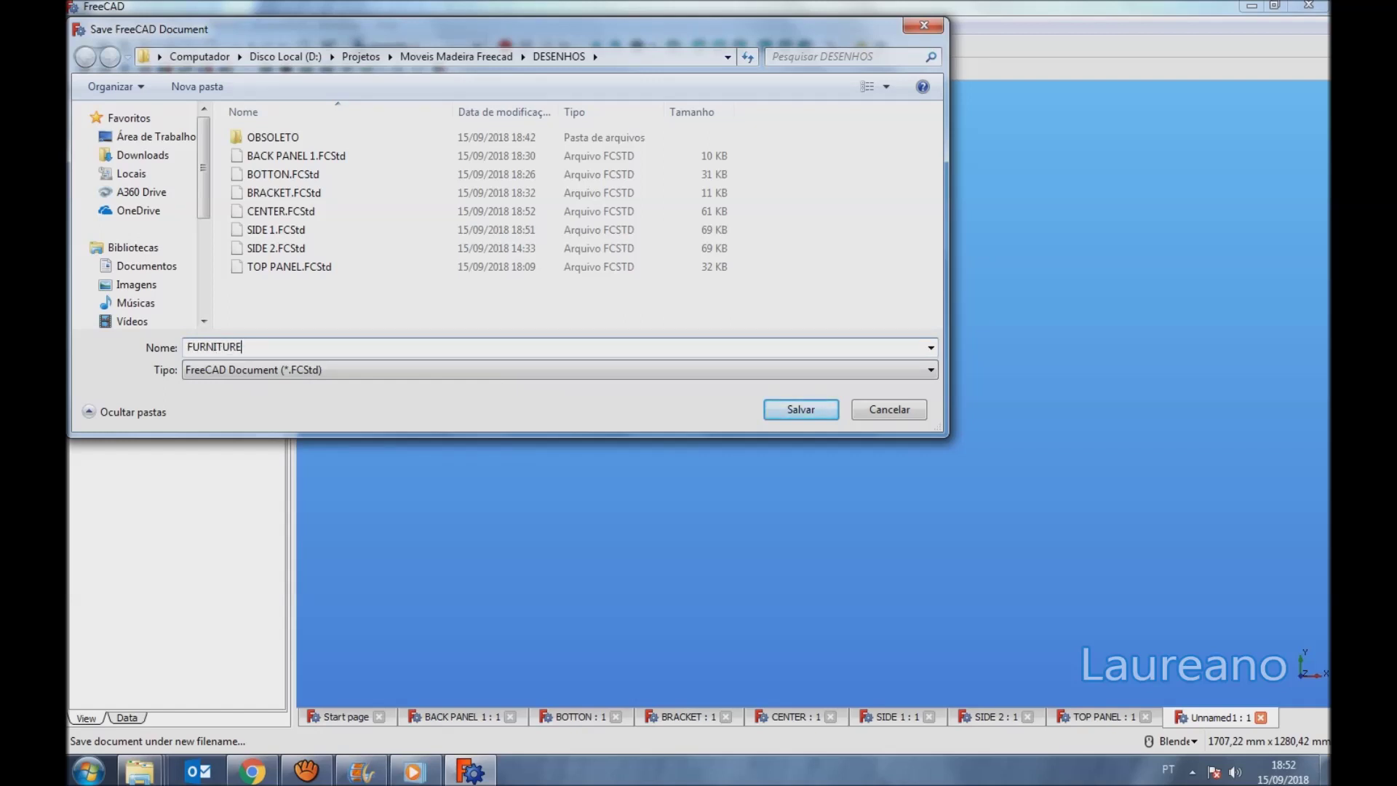
left_click(772, 408)
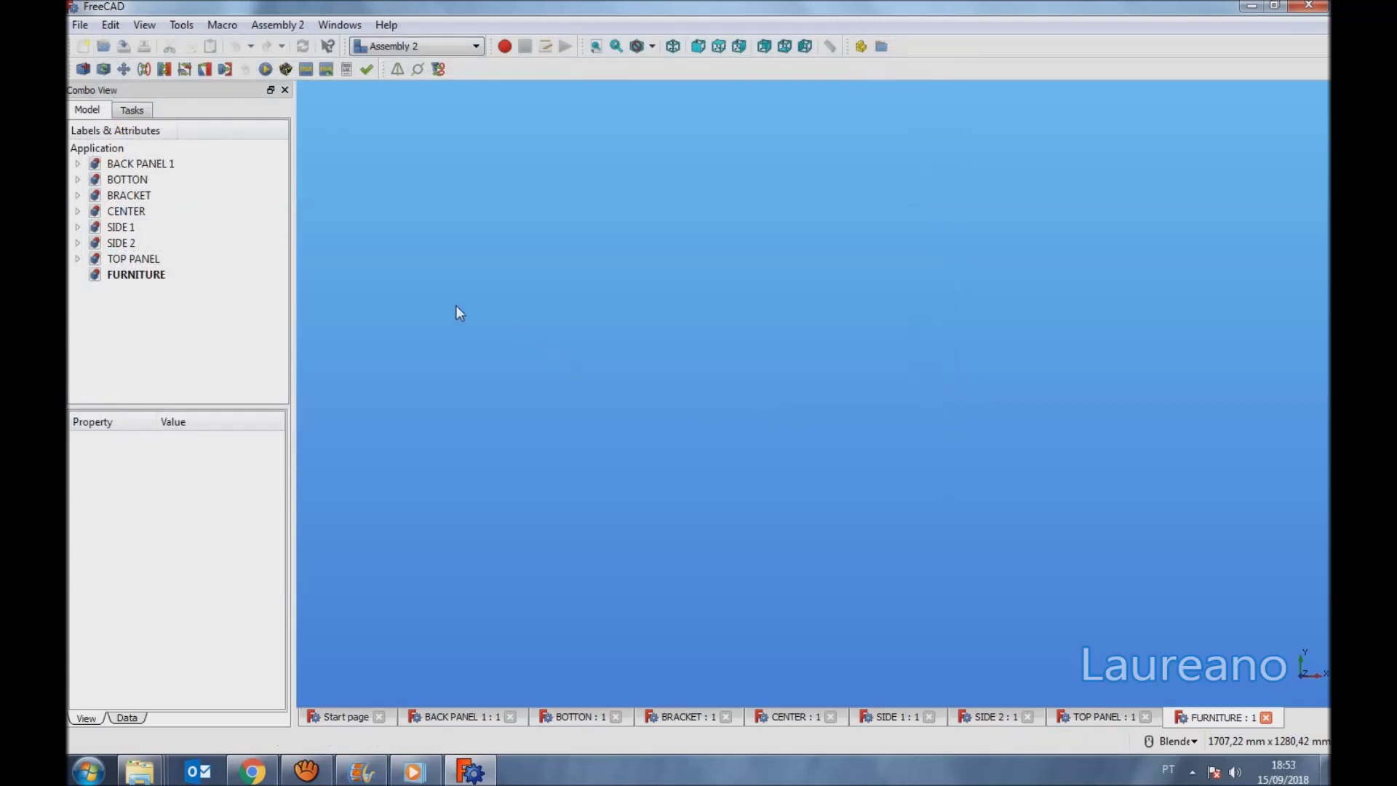
Import BOTTON.FCStd into the FURNITURE assembly as the first part and show it in axonometric view.
left_click(82, 71)
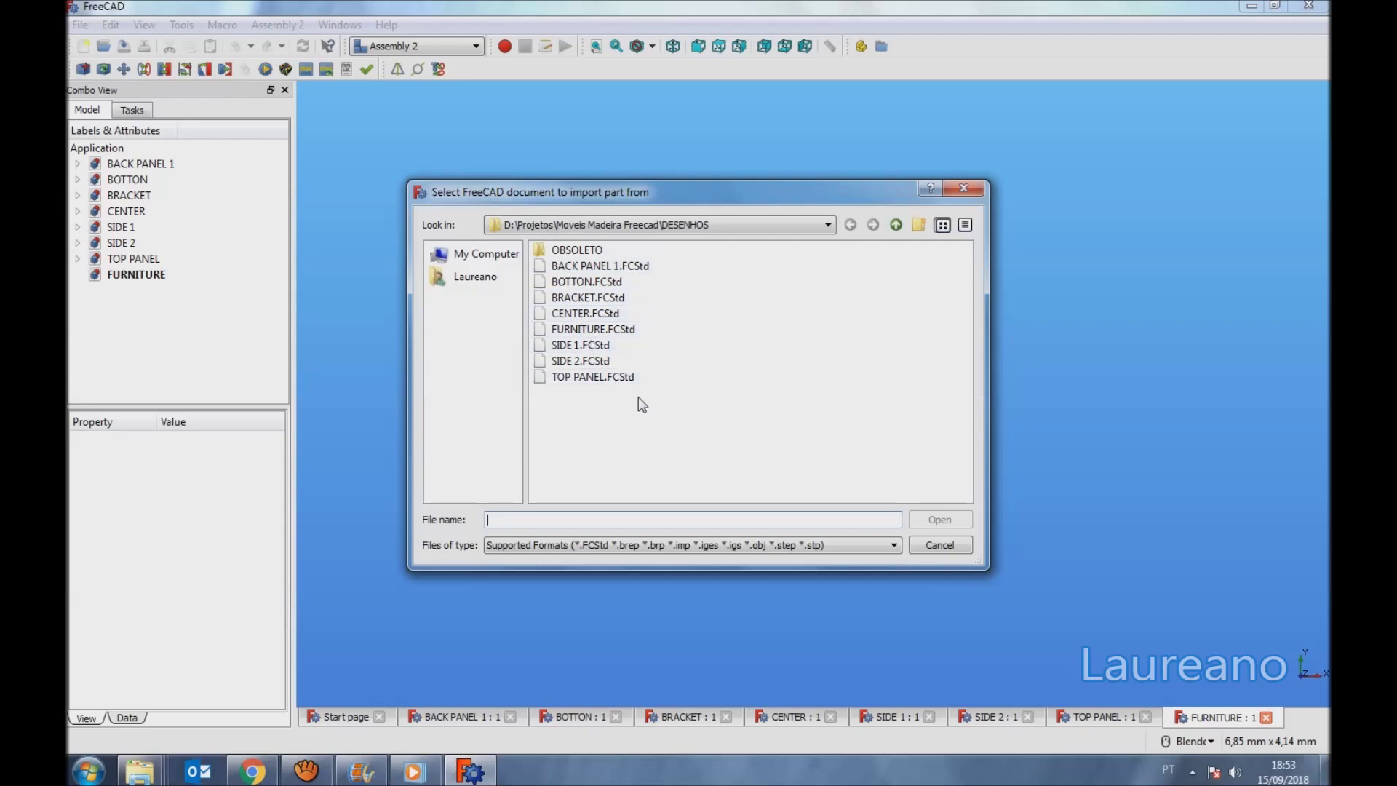
left_click_drag(639, 400, 611, 307)
left_click(614, 313)
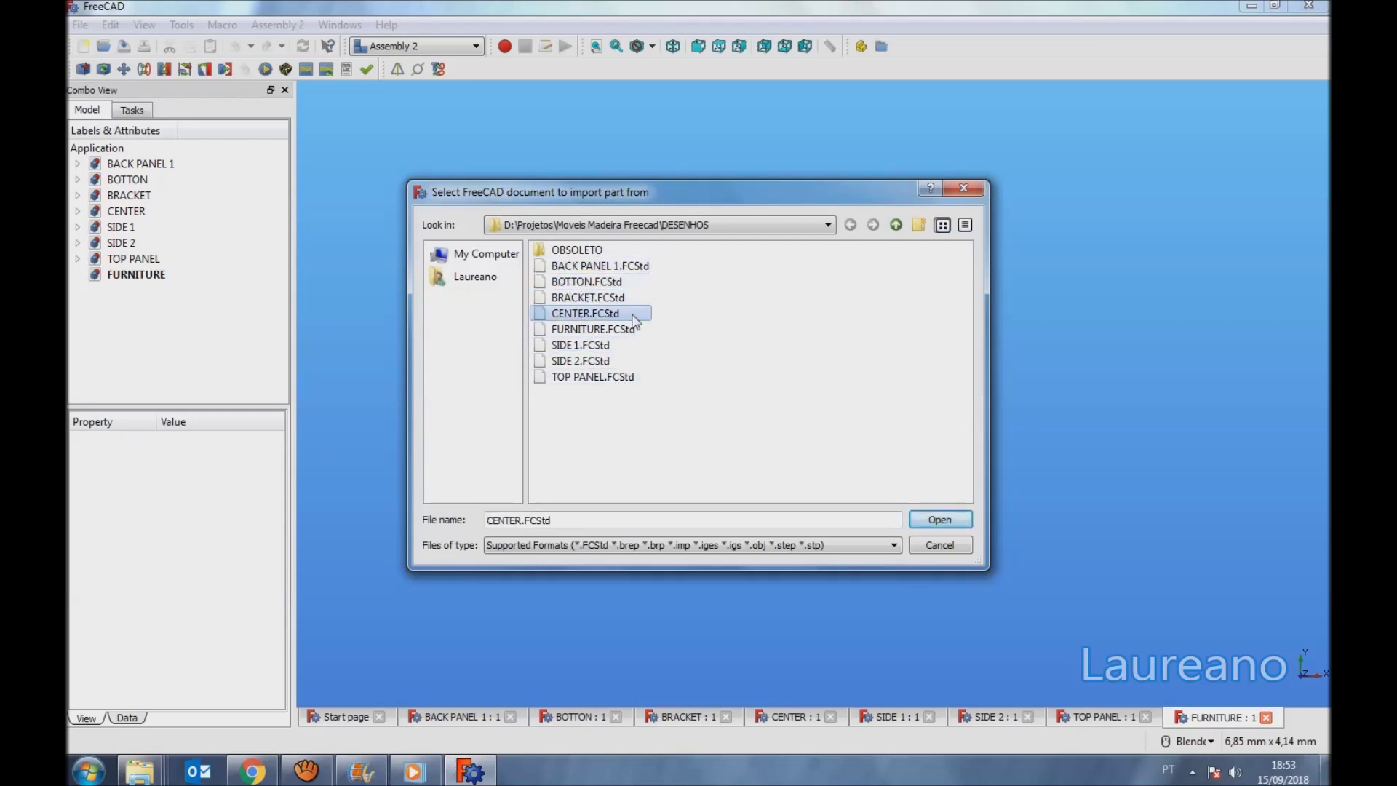
left_click(564, 283)
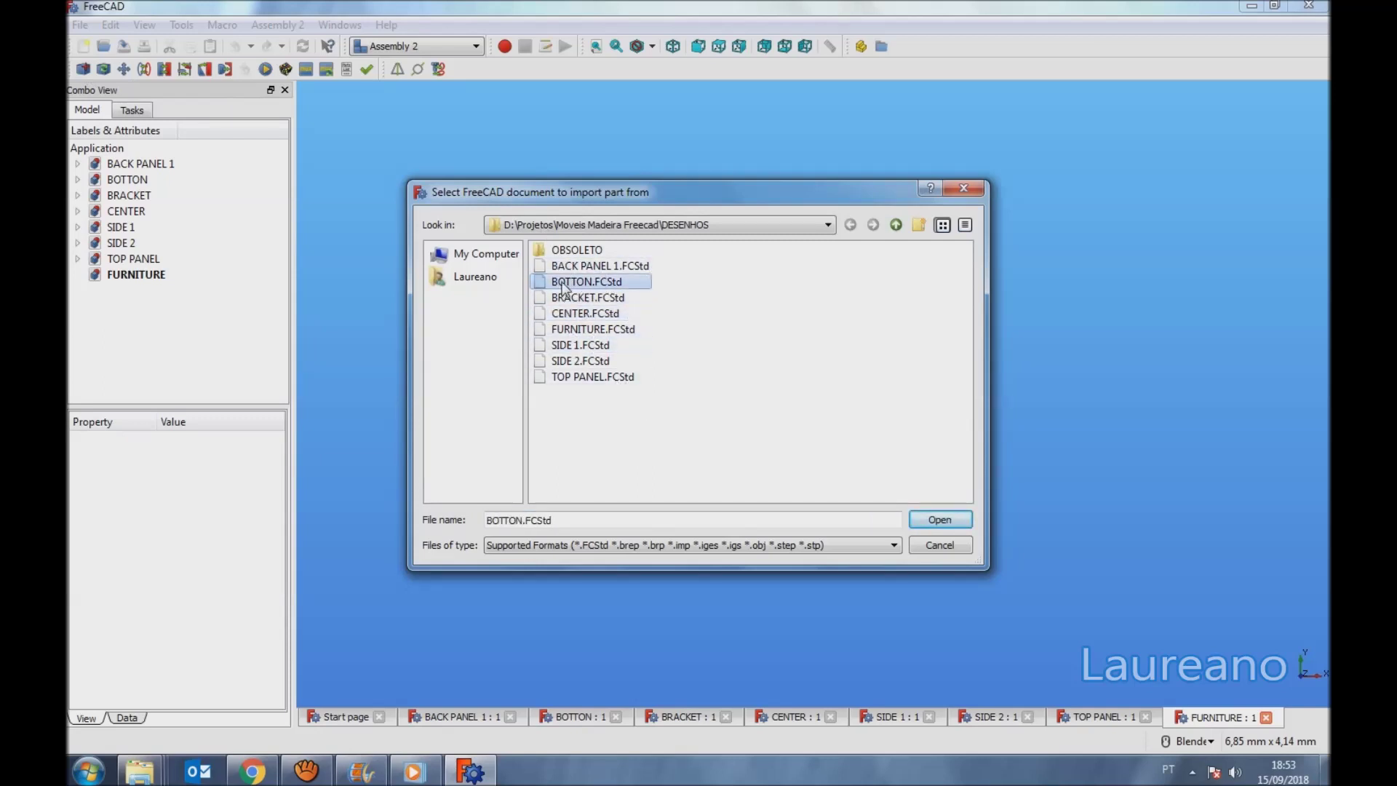
left_click(937, 520)
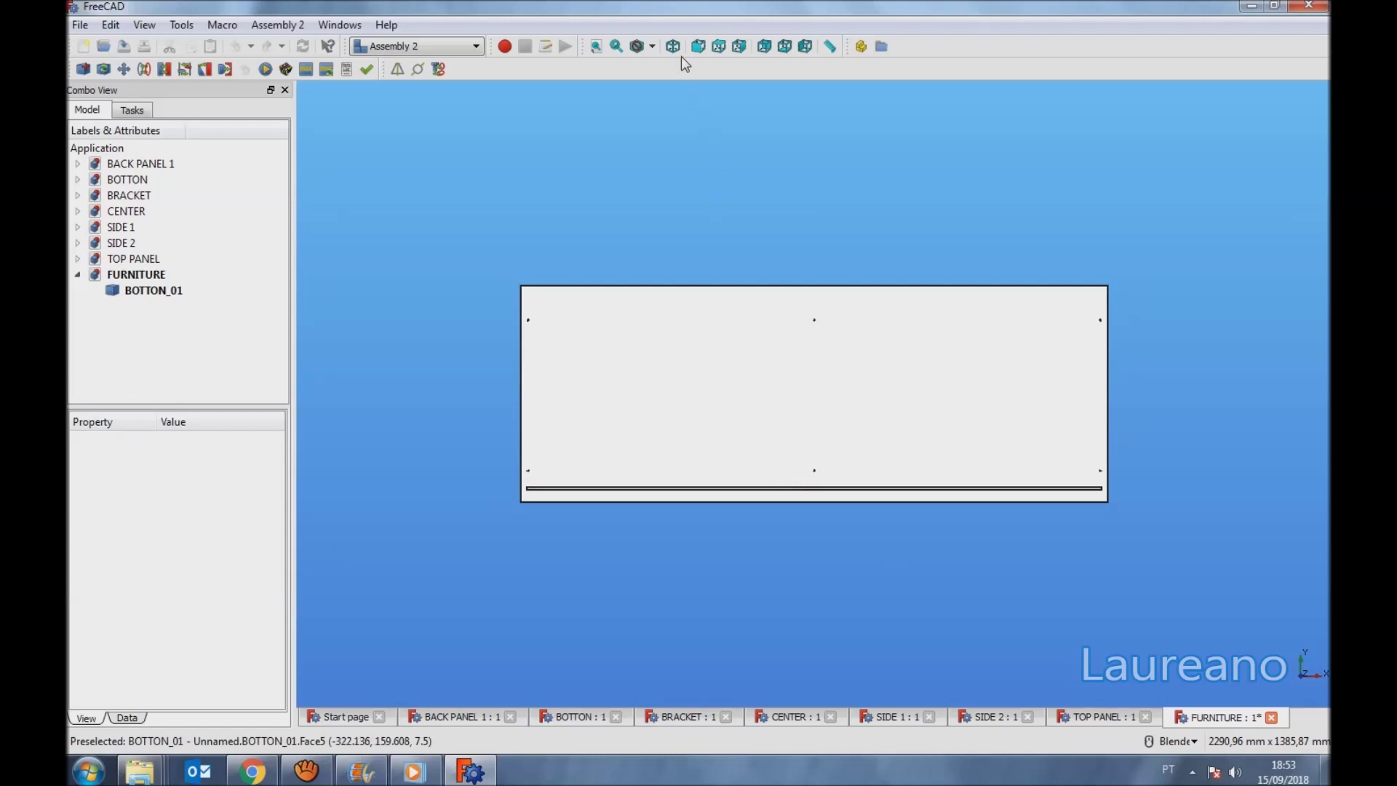
left_click(673, 46)
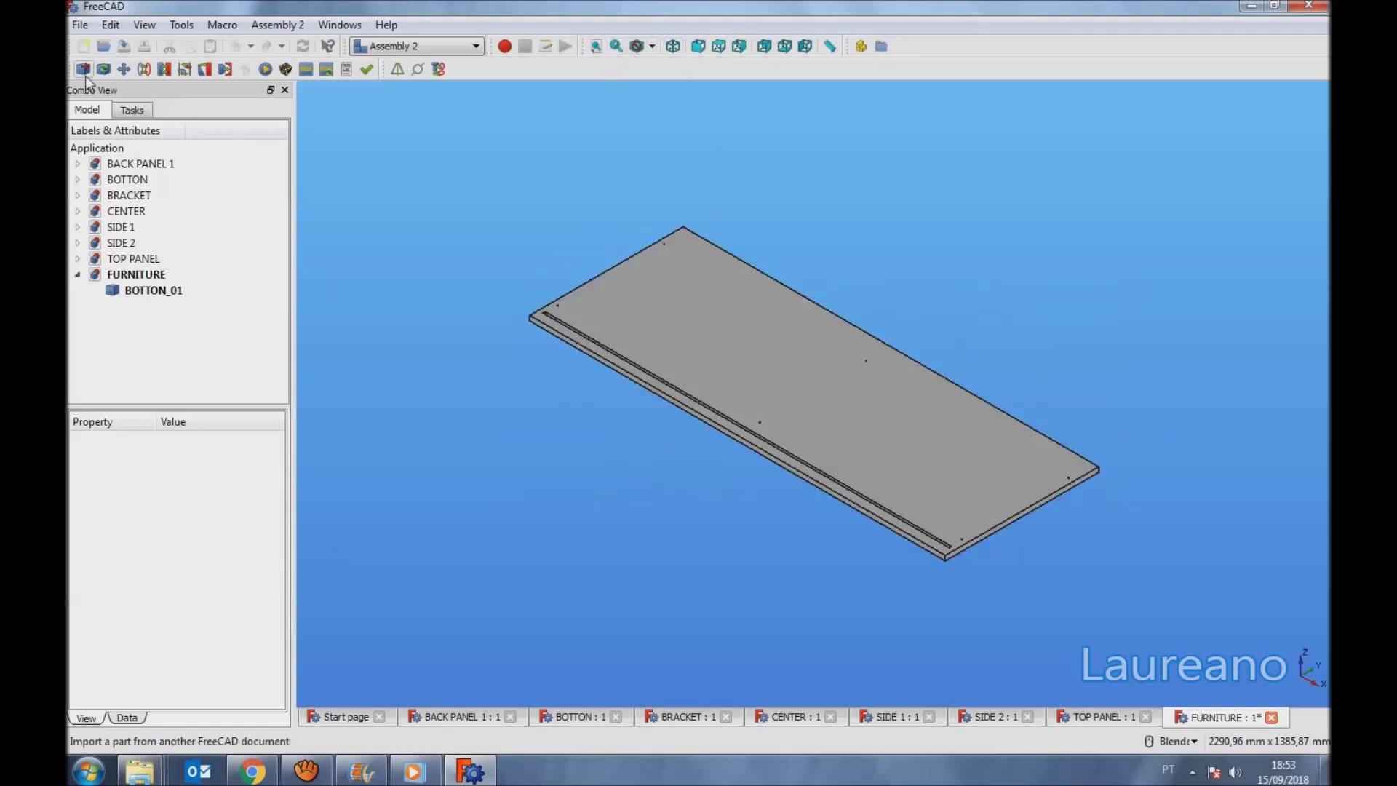
Import TOP PANEL.FCStd into the assembly and place it clear of the bottom panel, behind and above it.
left_click(83, 69)
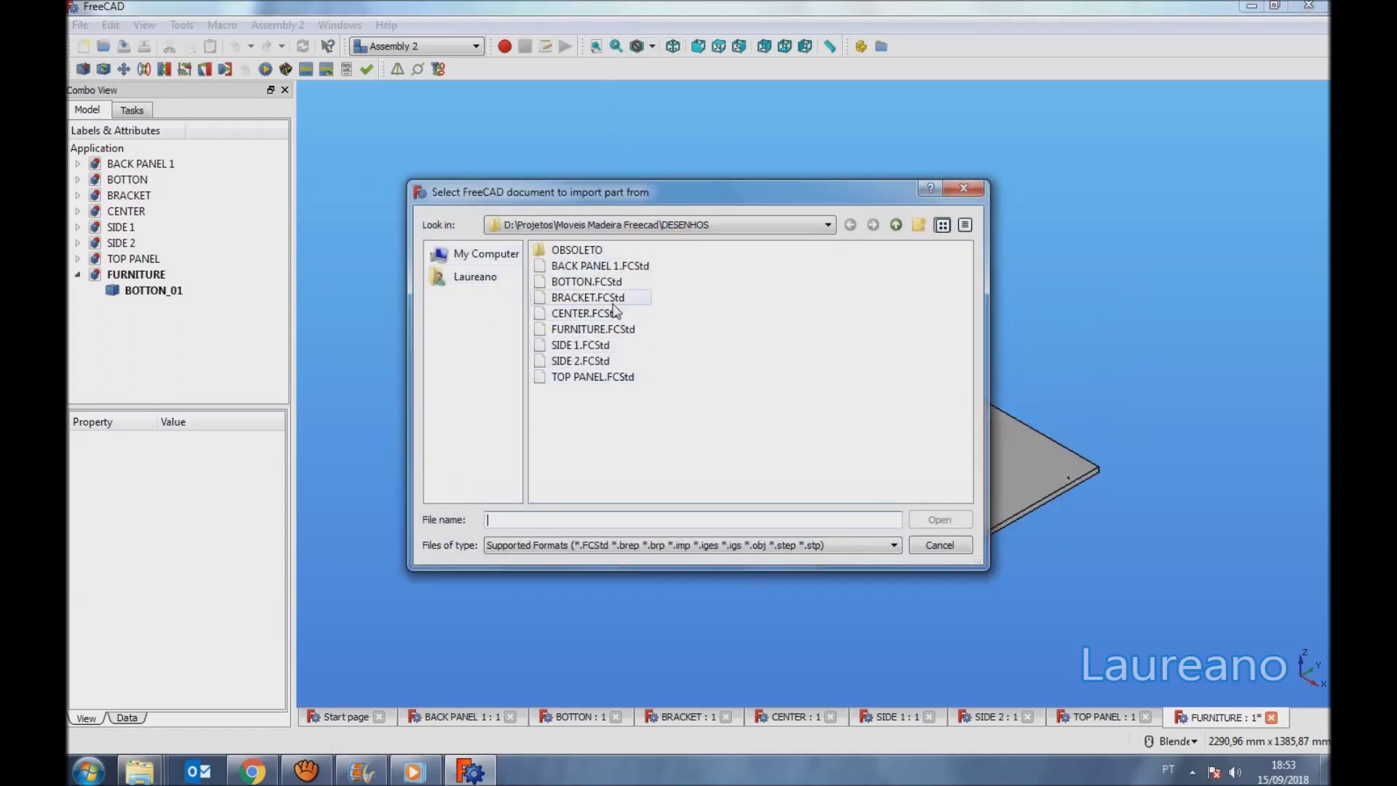
left_click(578, 266)
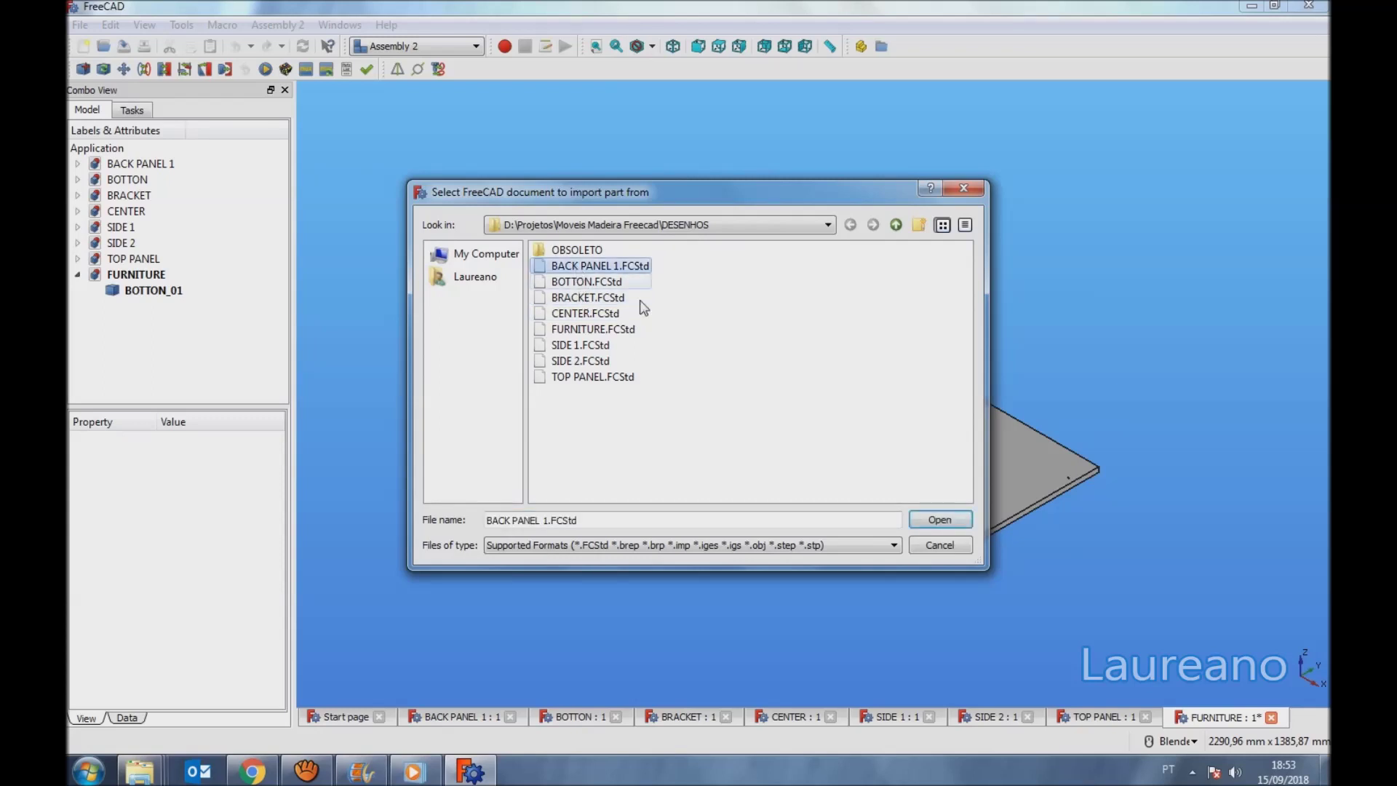
left_click(563, 379)
left_click(939, 520)
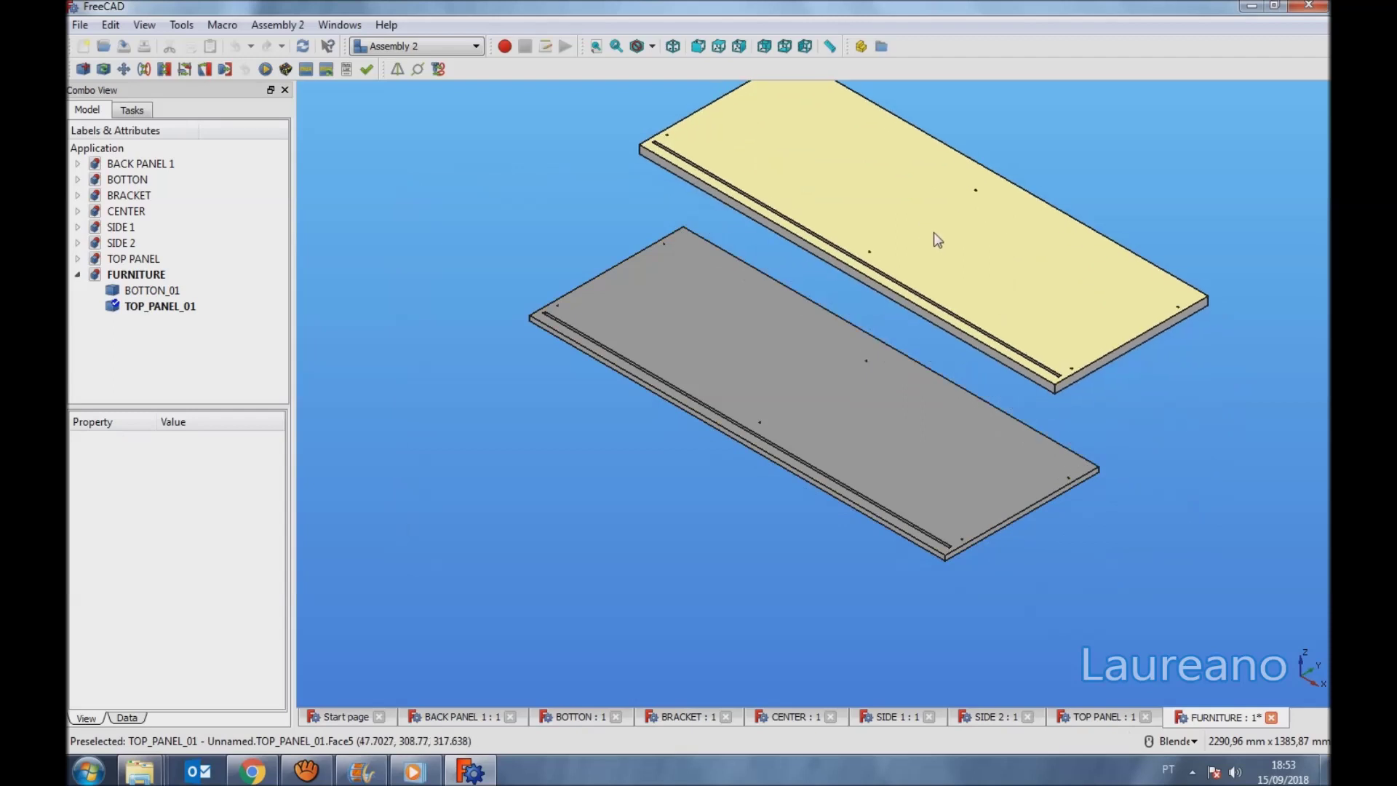
left_click(925, 245)
scroll(735, 305, "down", 2)
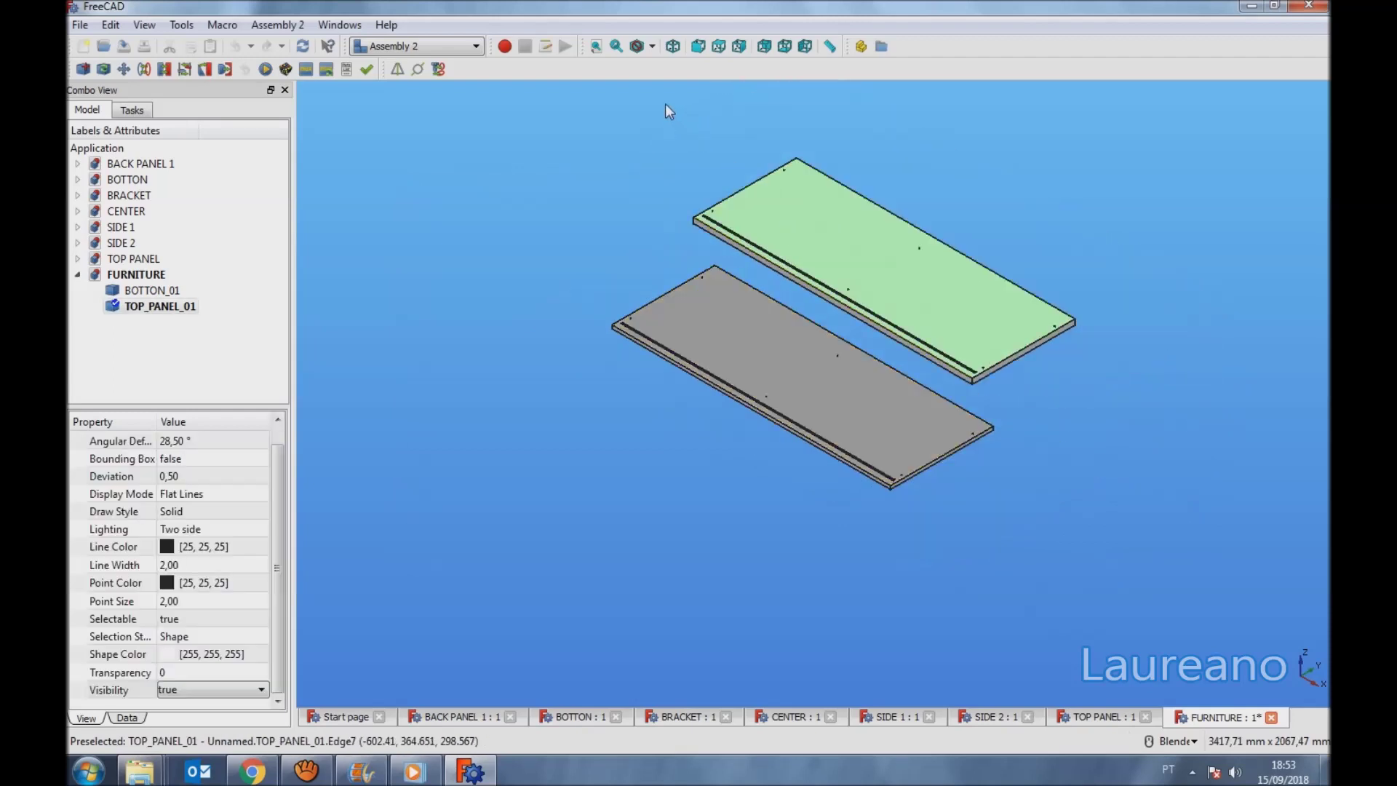
left_click(595, 46)
Import SIDE 1.FCStd into the assembly and place it beyond the near-origin short ends of the two panels.
left_click(82, 69)
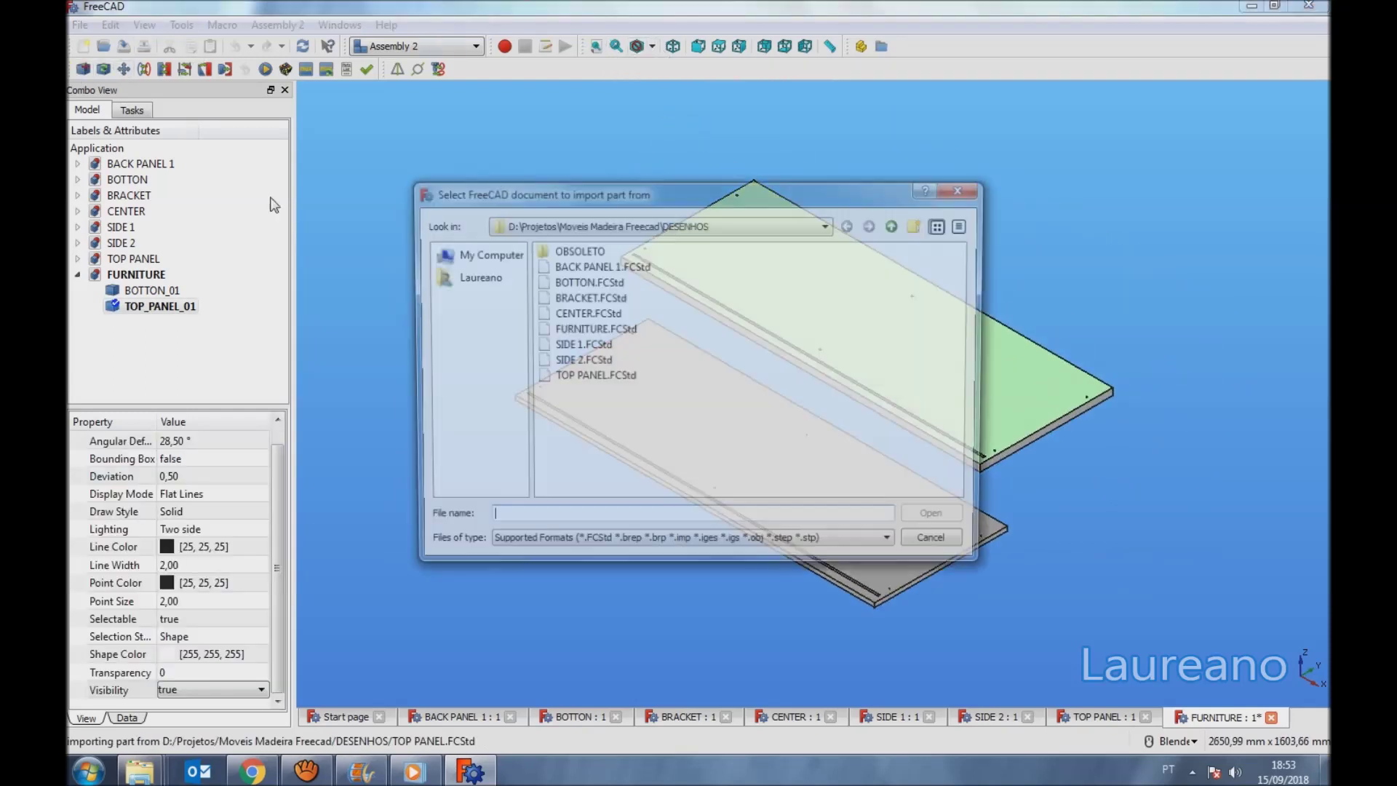
left_click(587, 345)
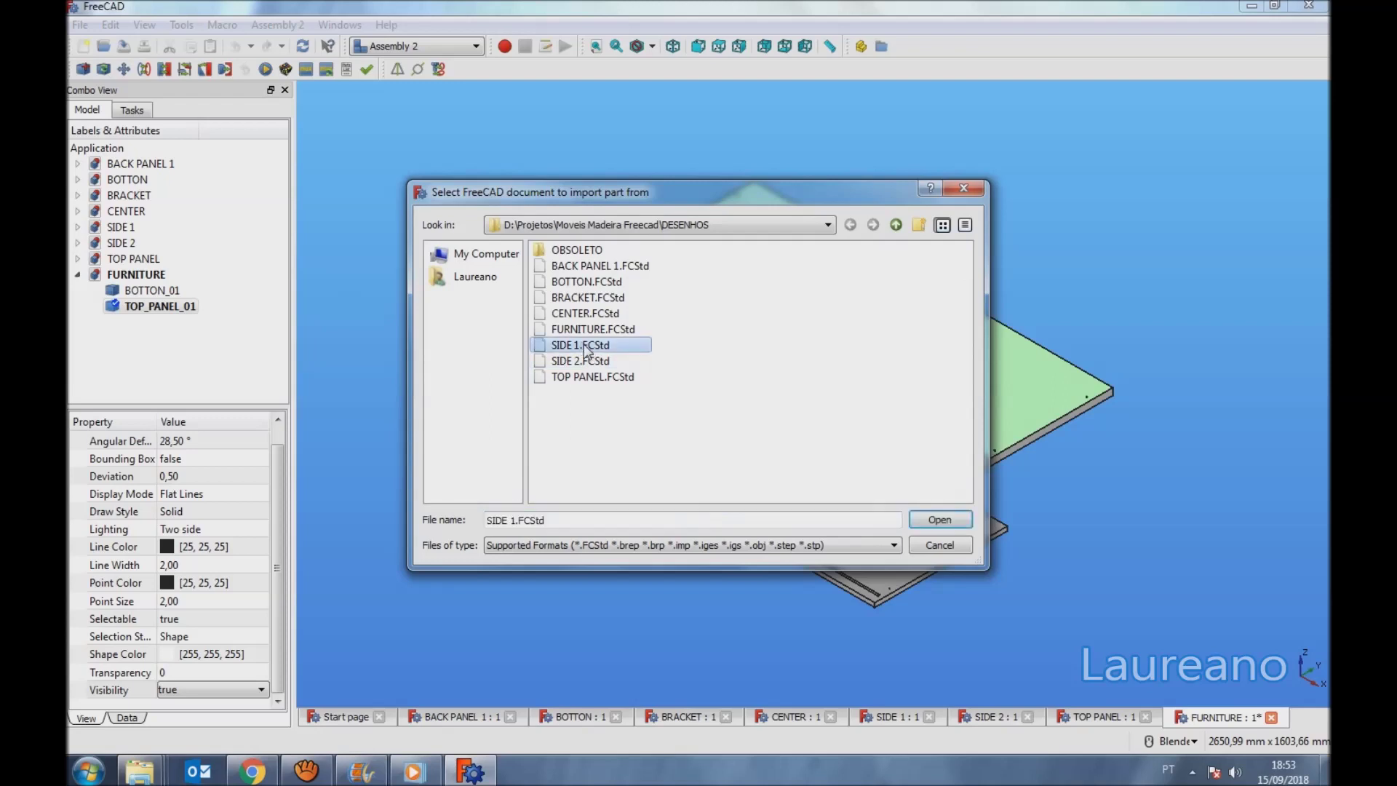
left_click(934, 520)
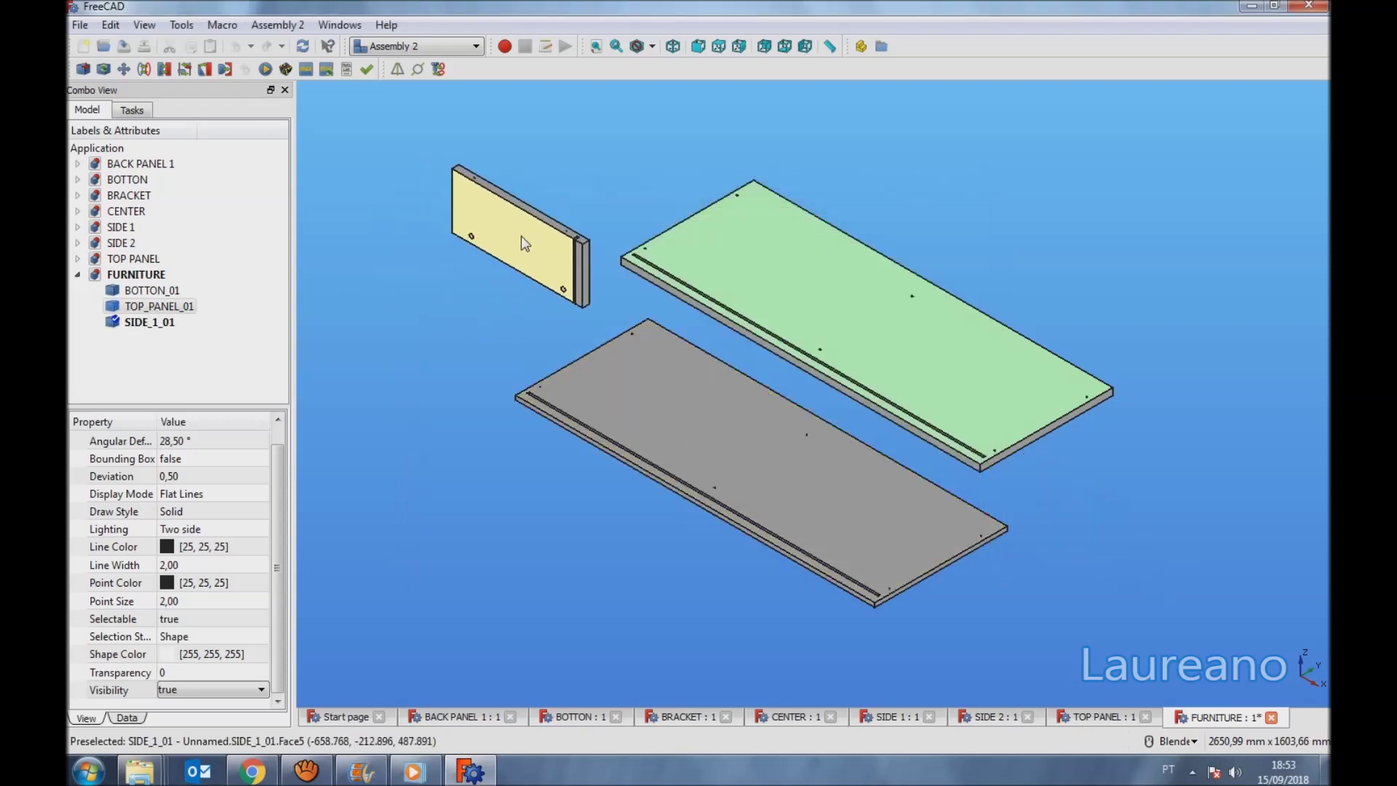
left_click(522, 237)
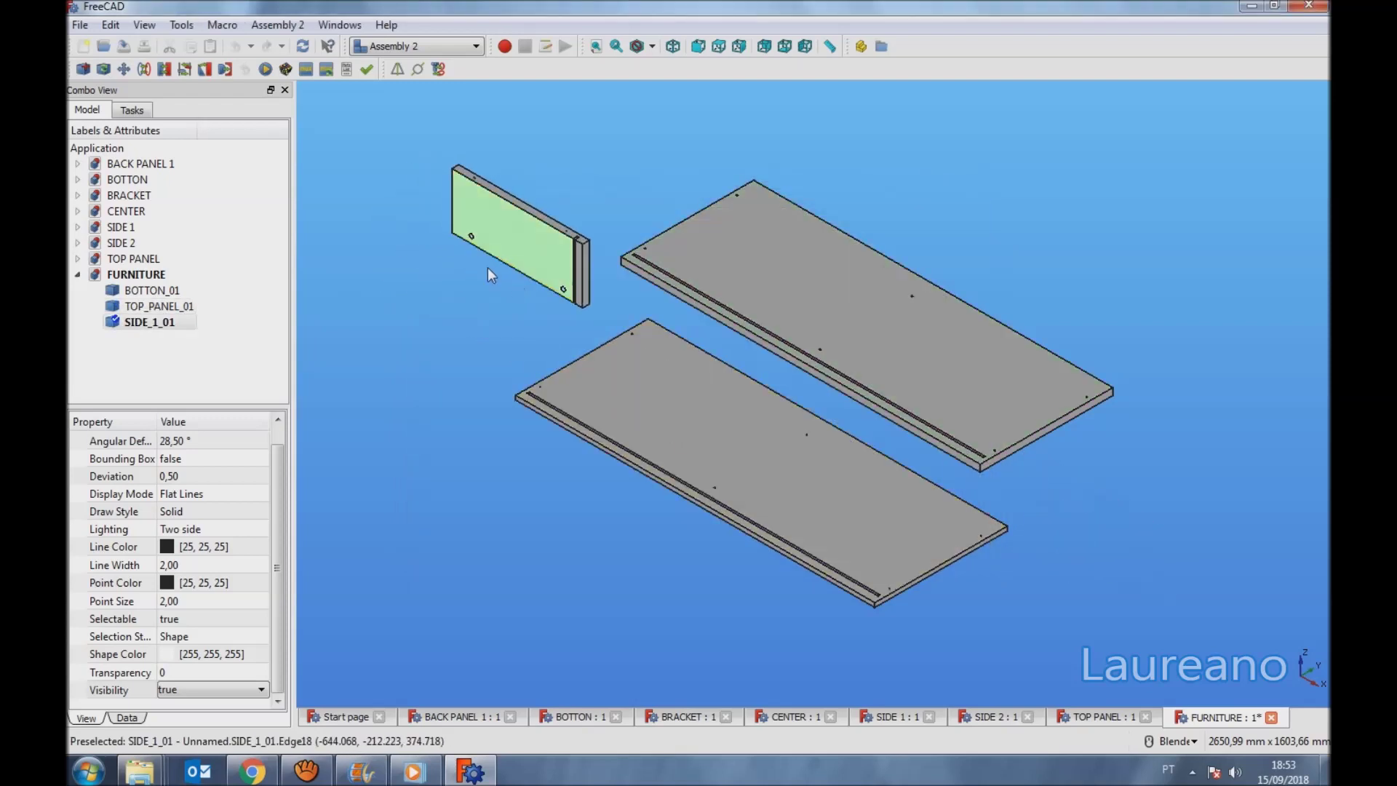
Import SIDE 2.FCStd into the assembly and place it beyond the panels' short ends opposite the first side.
left_click(83, 69)
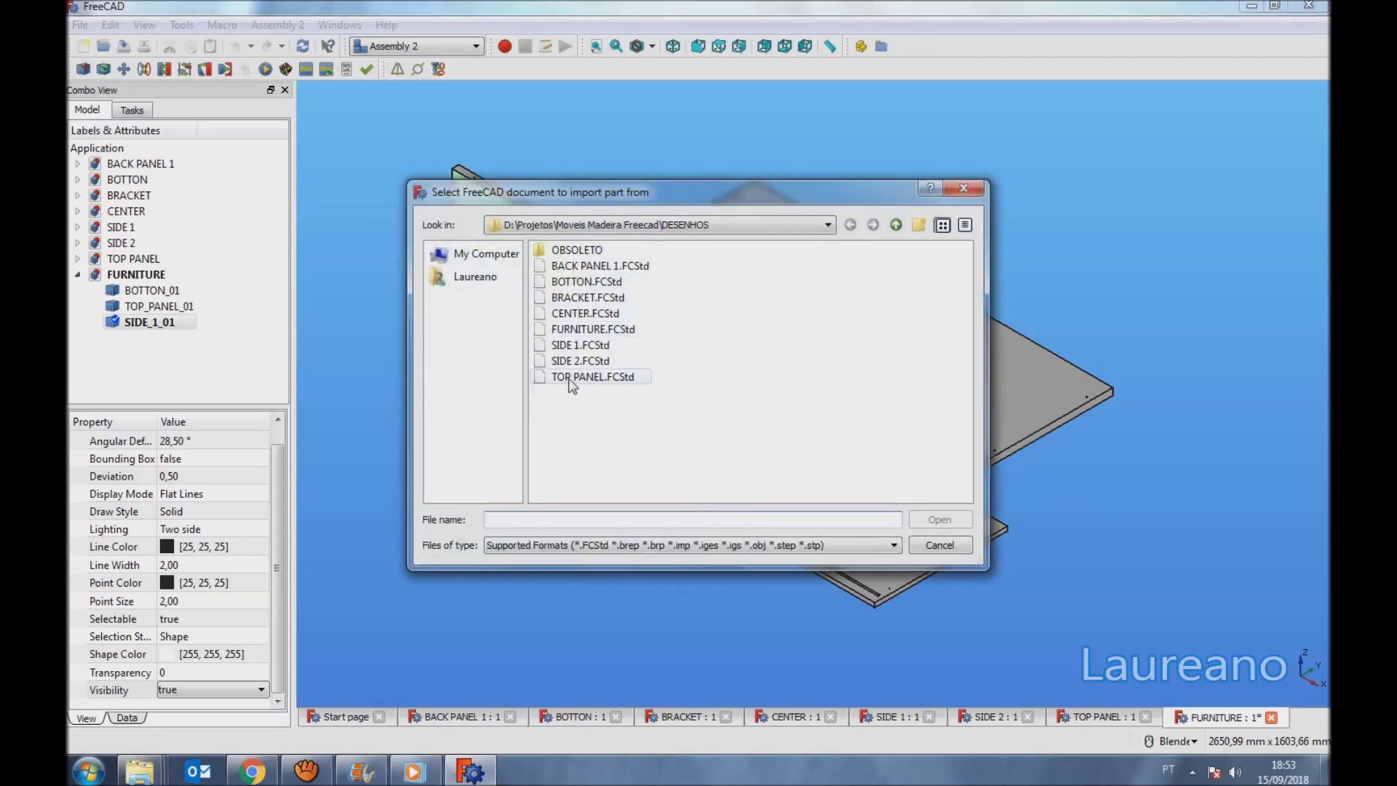
left_click(580, 360)
left_click(937, 521)
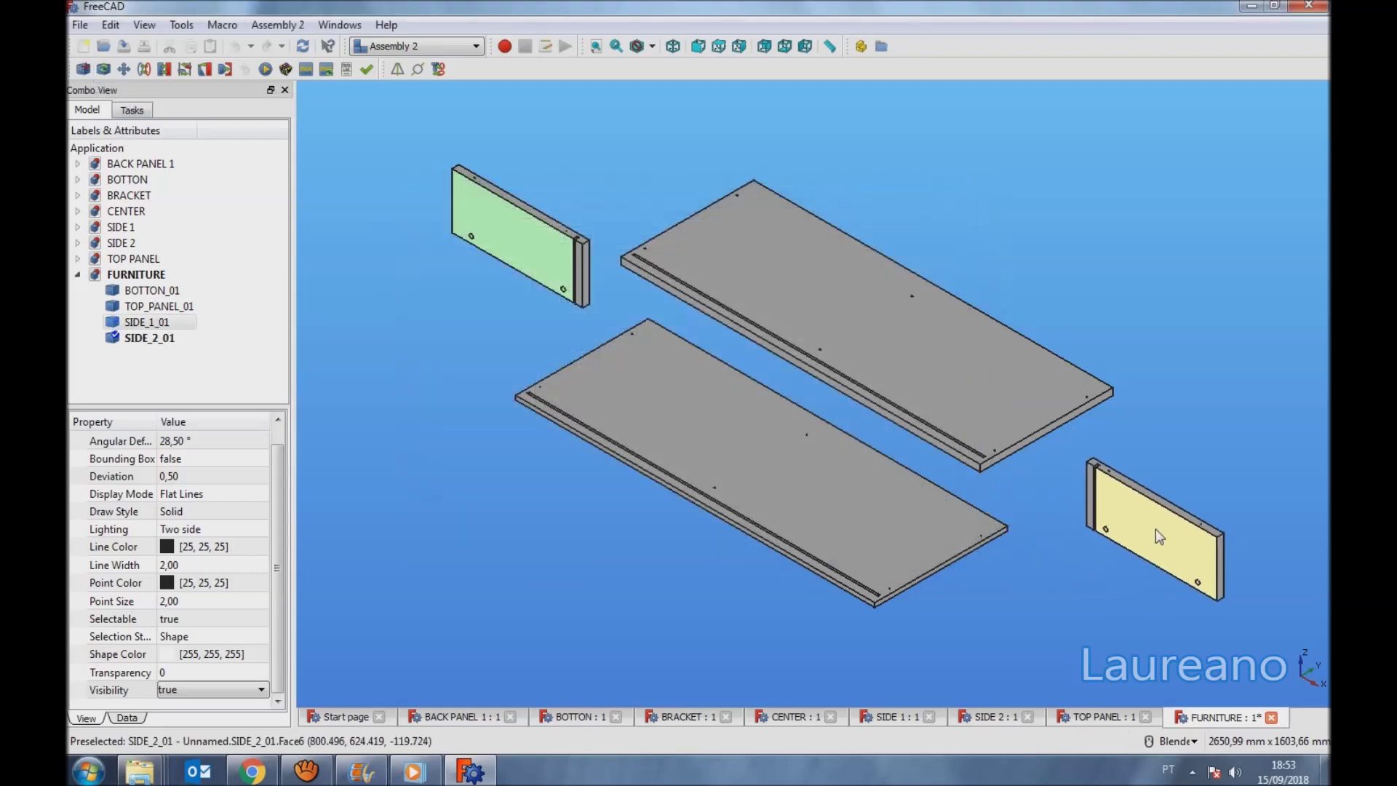
left_click(1140, 526)
Import CENTER.FCStd into the assembly and place it in front of the bottom panel's long front edge.
left_click(84, 69)
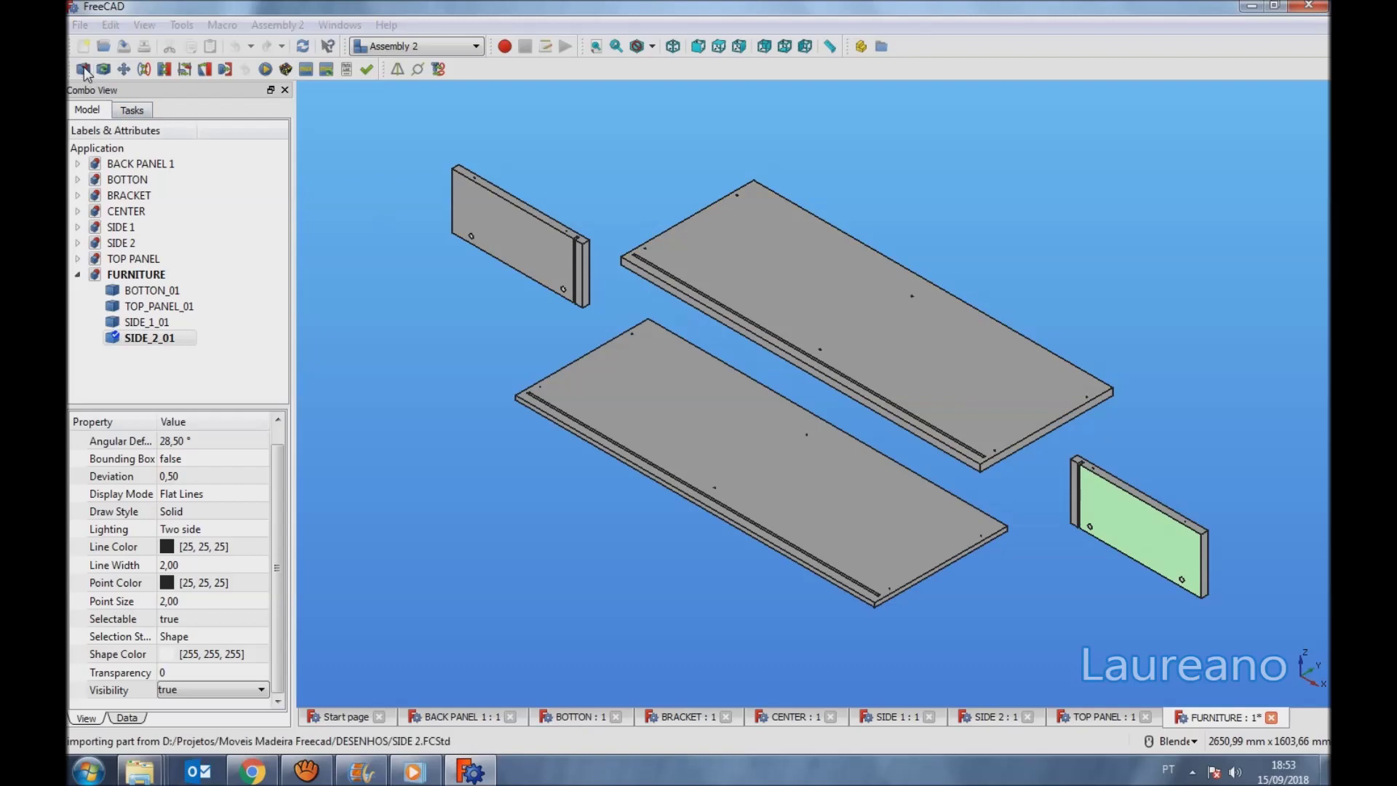
left_click(584, 312)
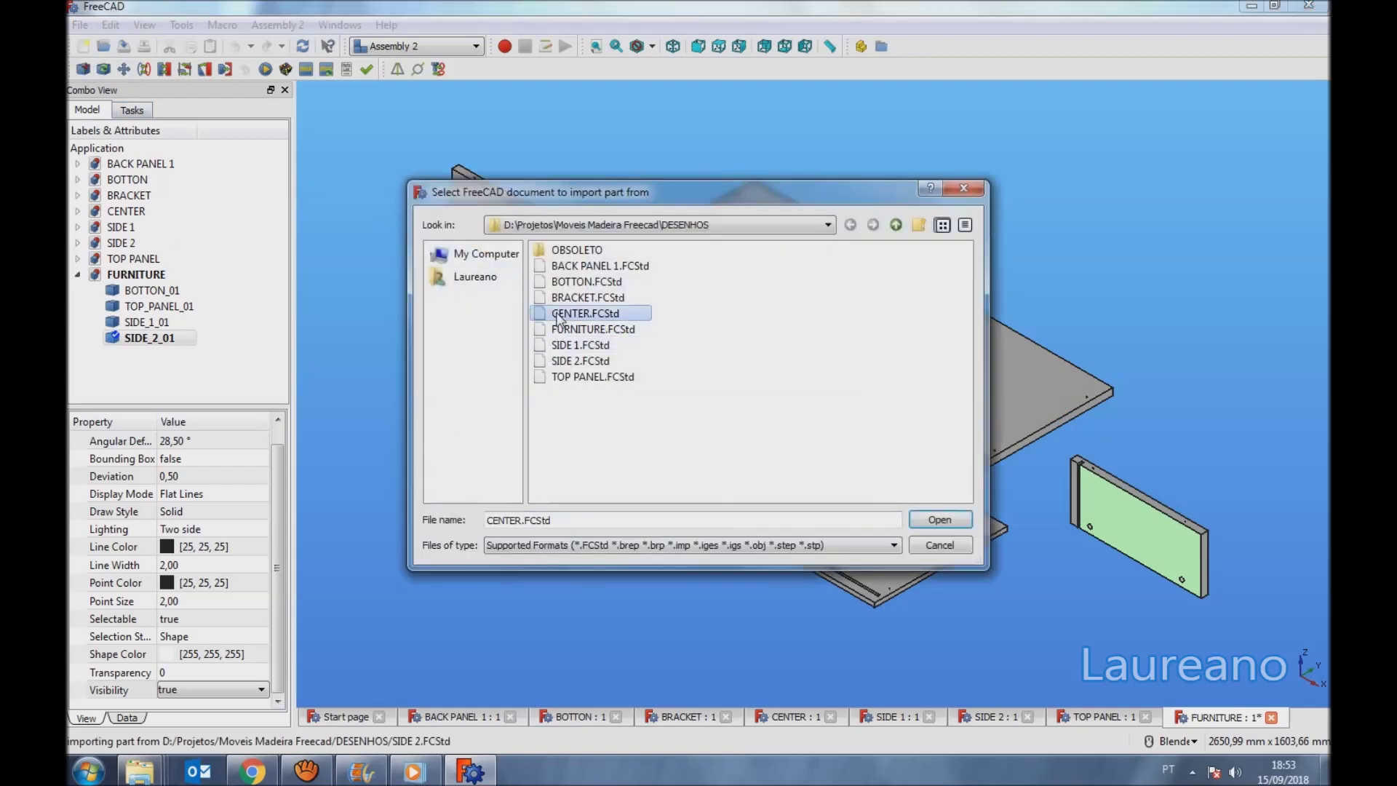
left_click(939, 520)
left_click(596, 543)
left_click(612, 540)
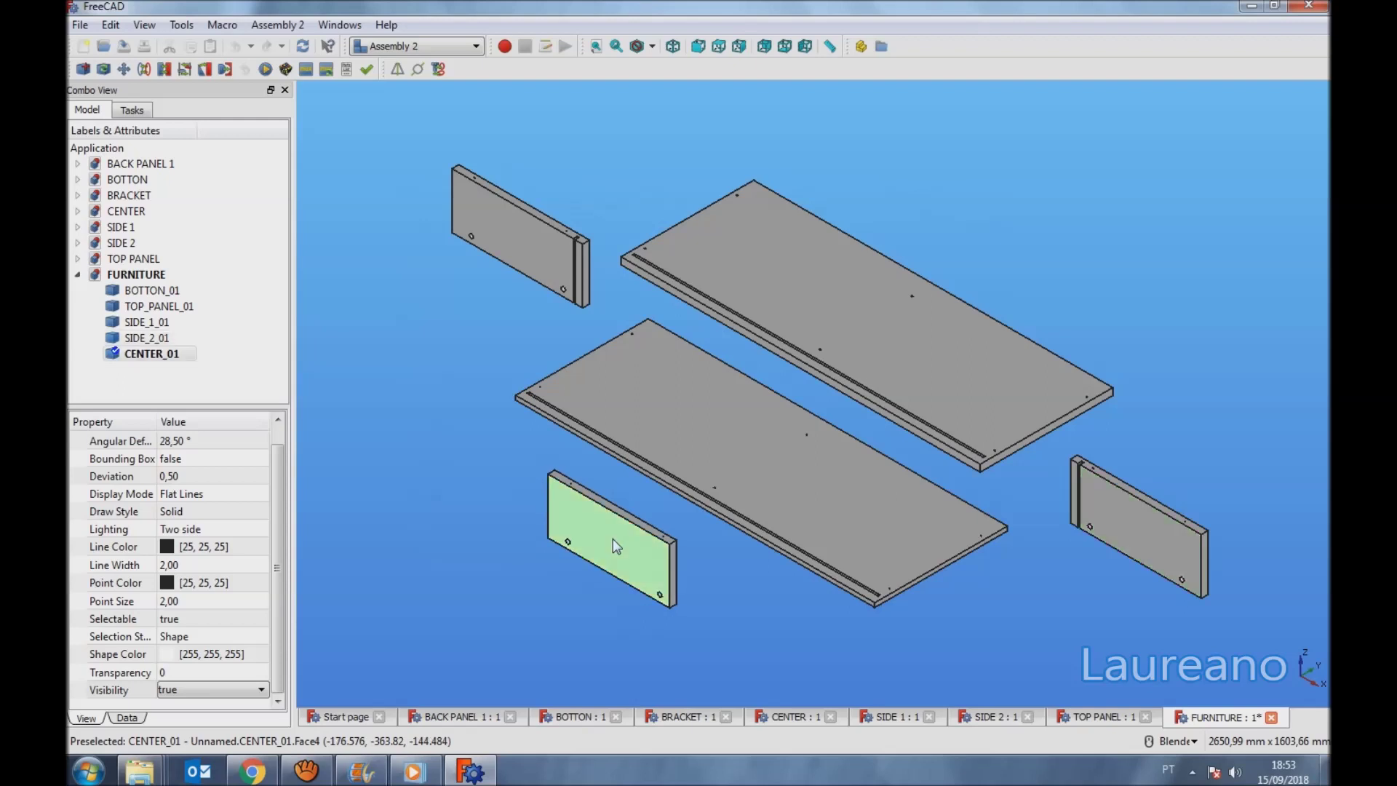
Import BACK PANEL 1.FCStd into the assembly and place it upright behind the top panel.
left_click(83, 69)
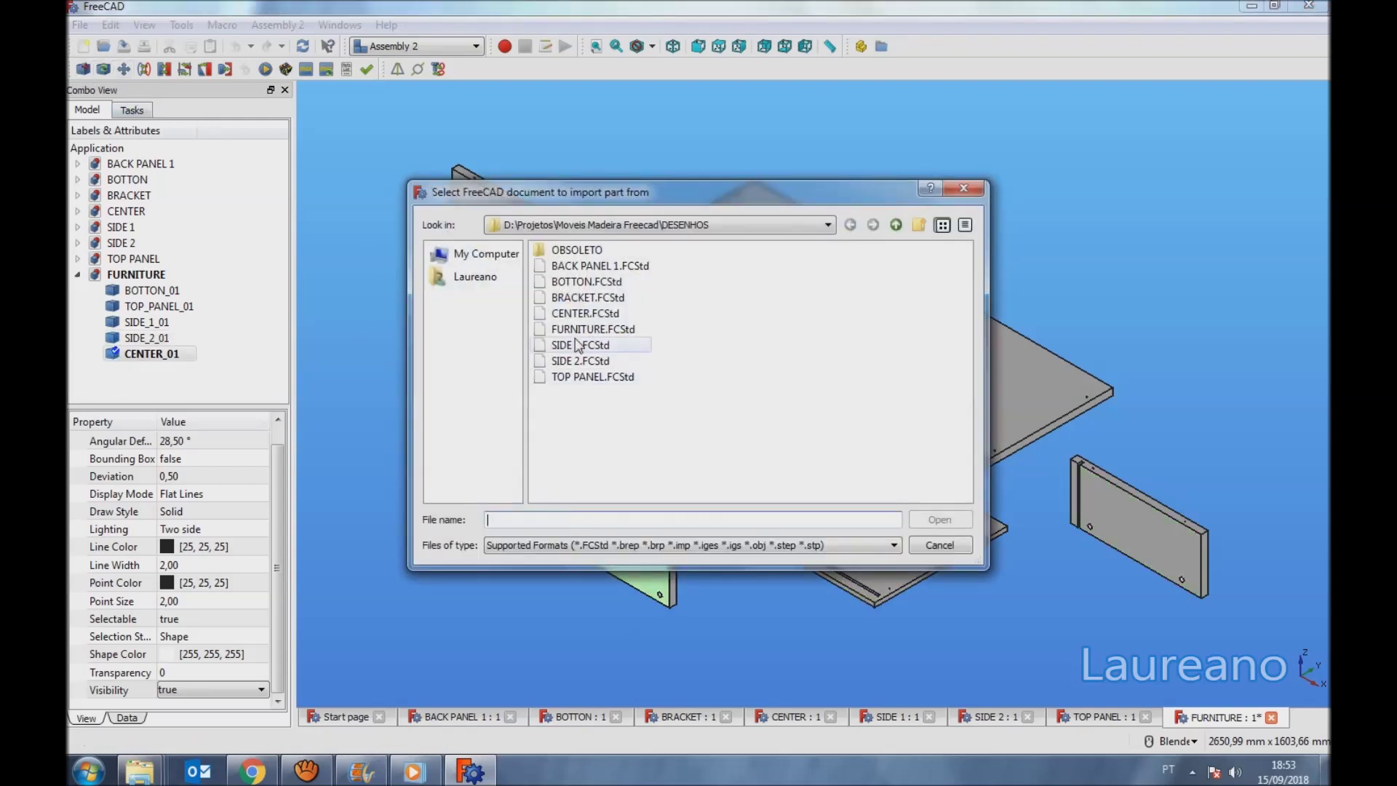
left_click(598, 266)
left_click(938, 520)
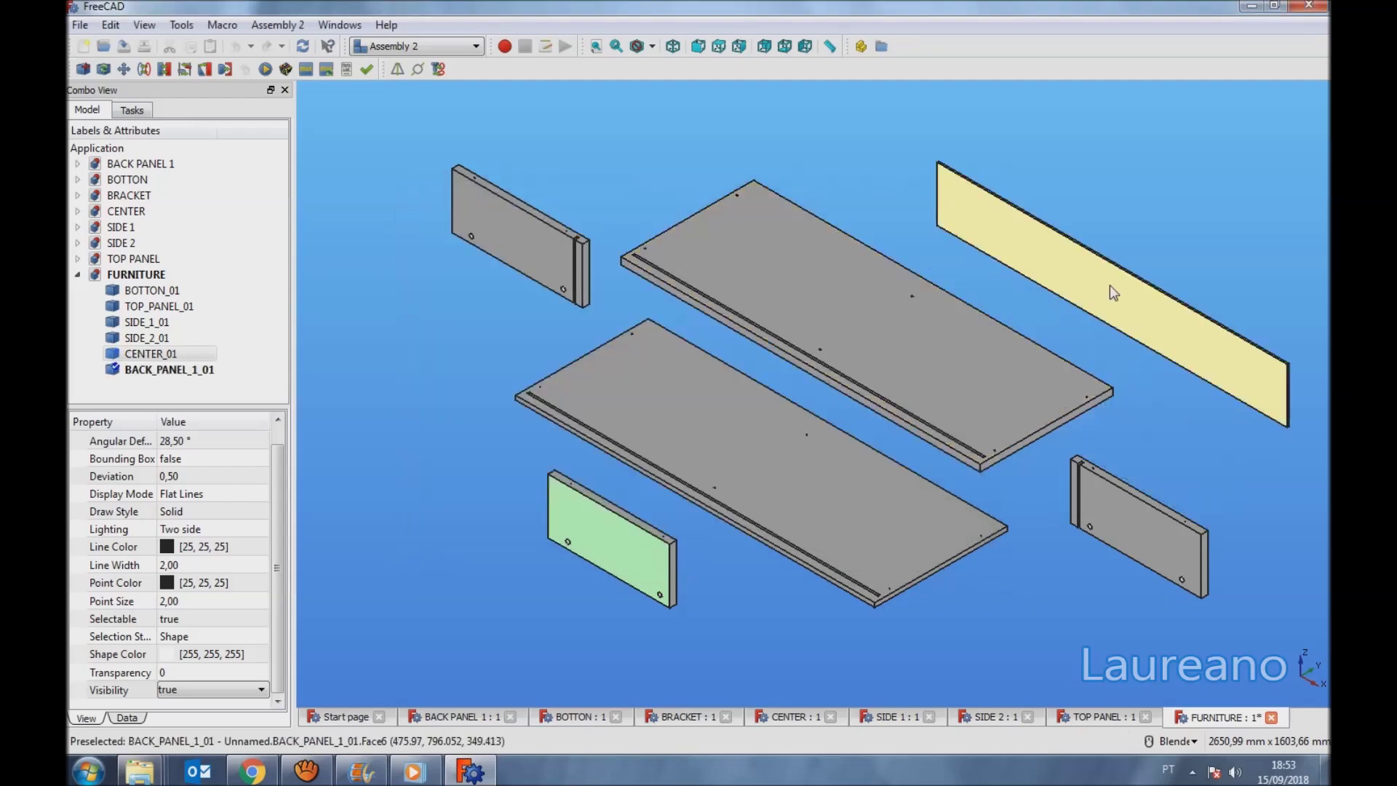
left_click(1062, 261)
Import BRACKET.FCStd into the assembly and place it behind and above the back panel.
left_click(85, 70)
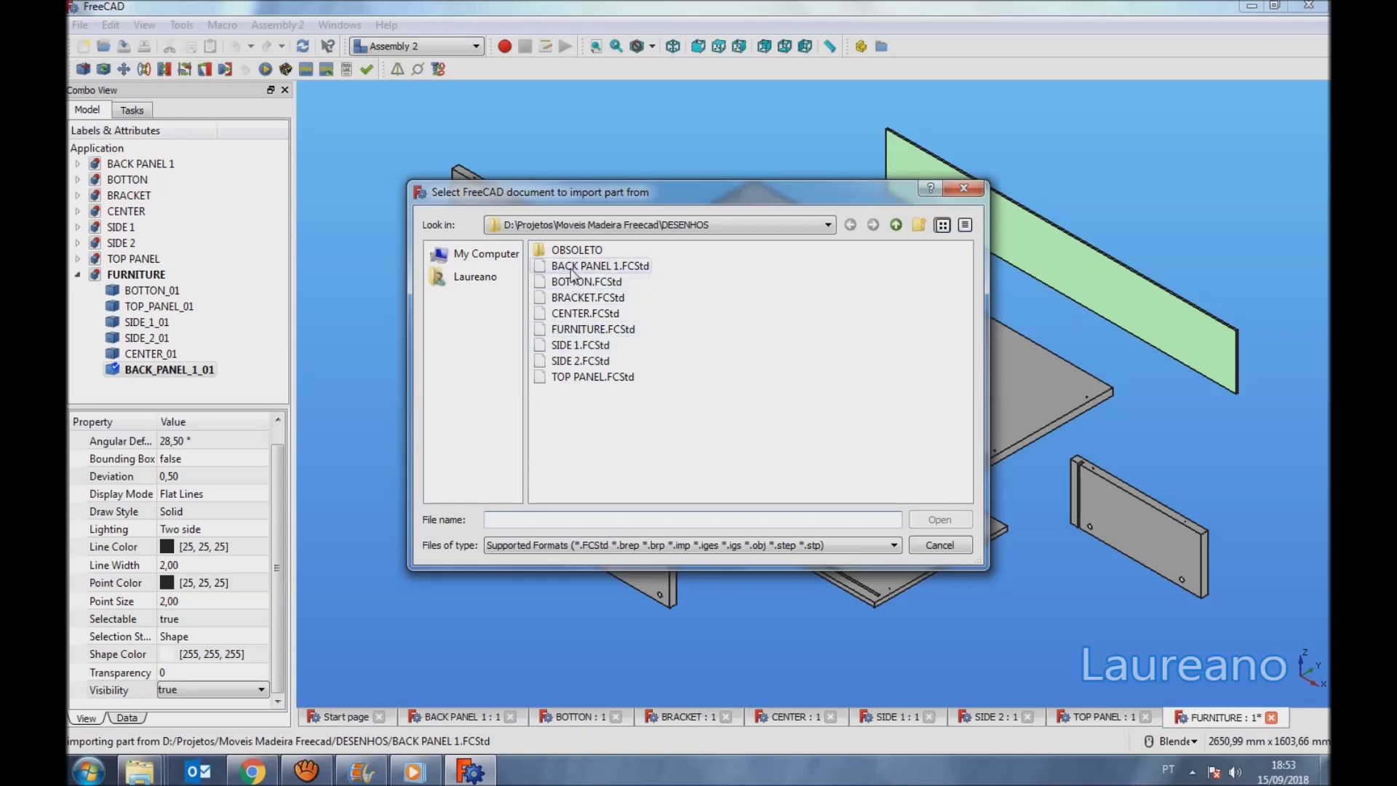
left_click(569, 304)
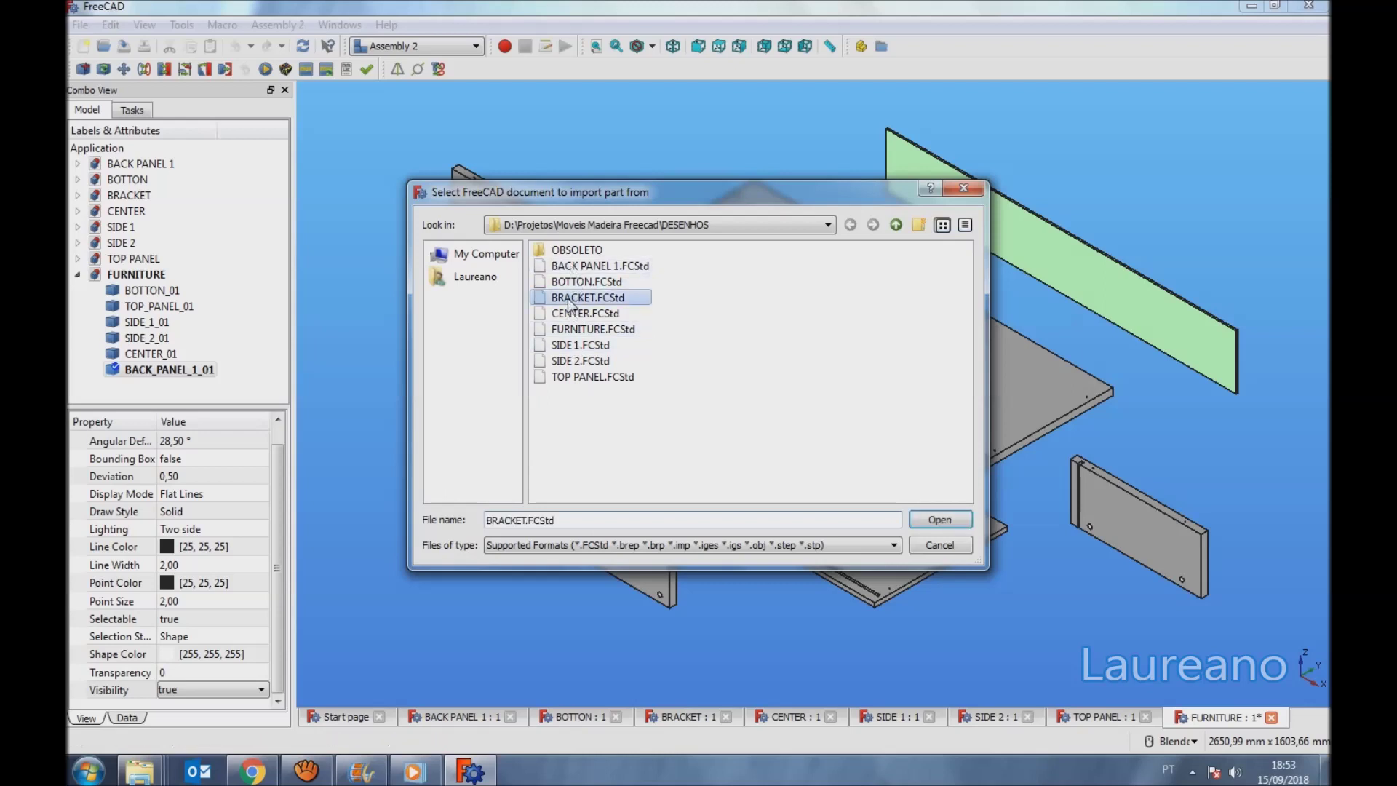
left_click(925, 520)
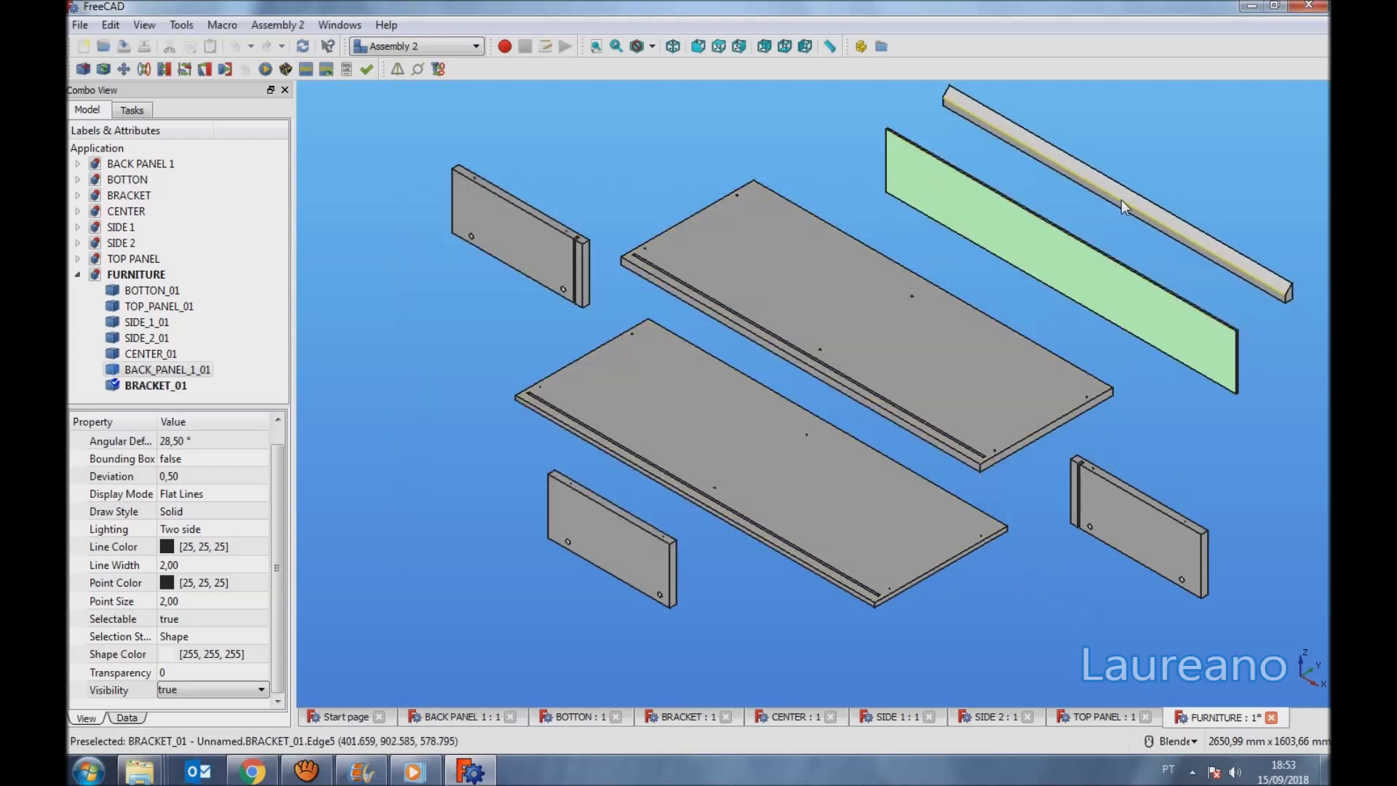
left_click(1122, 207)
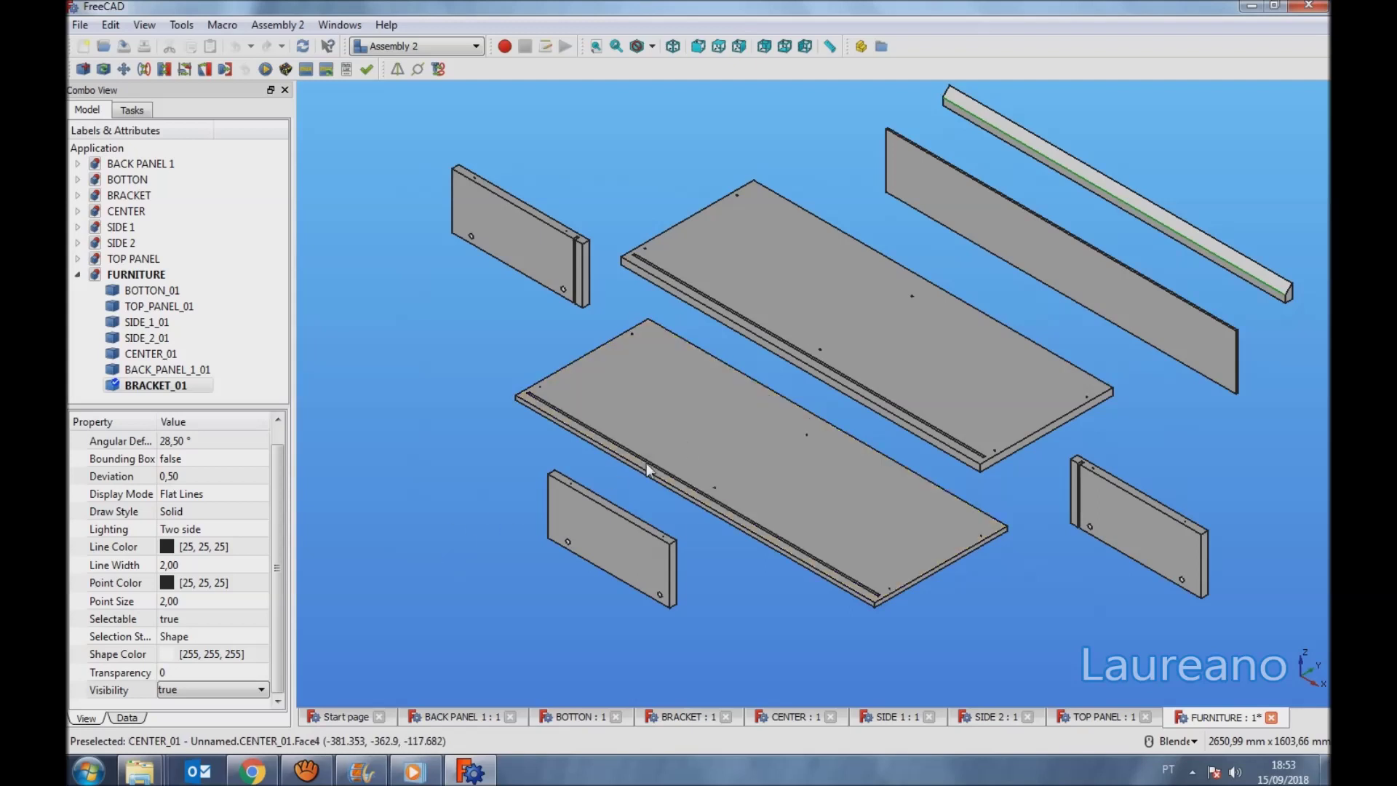
Close all the separate part documents, keeping only FURNITURE open, and save the assembly.
left_click(77, 275)
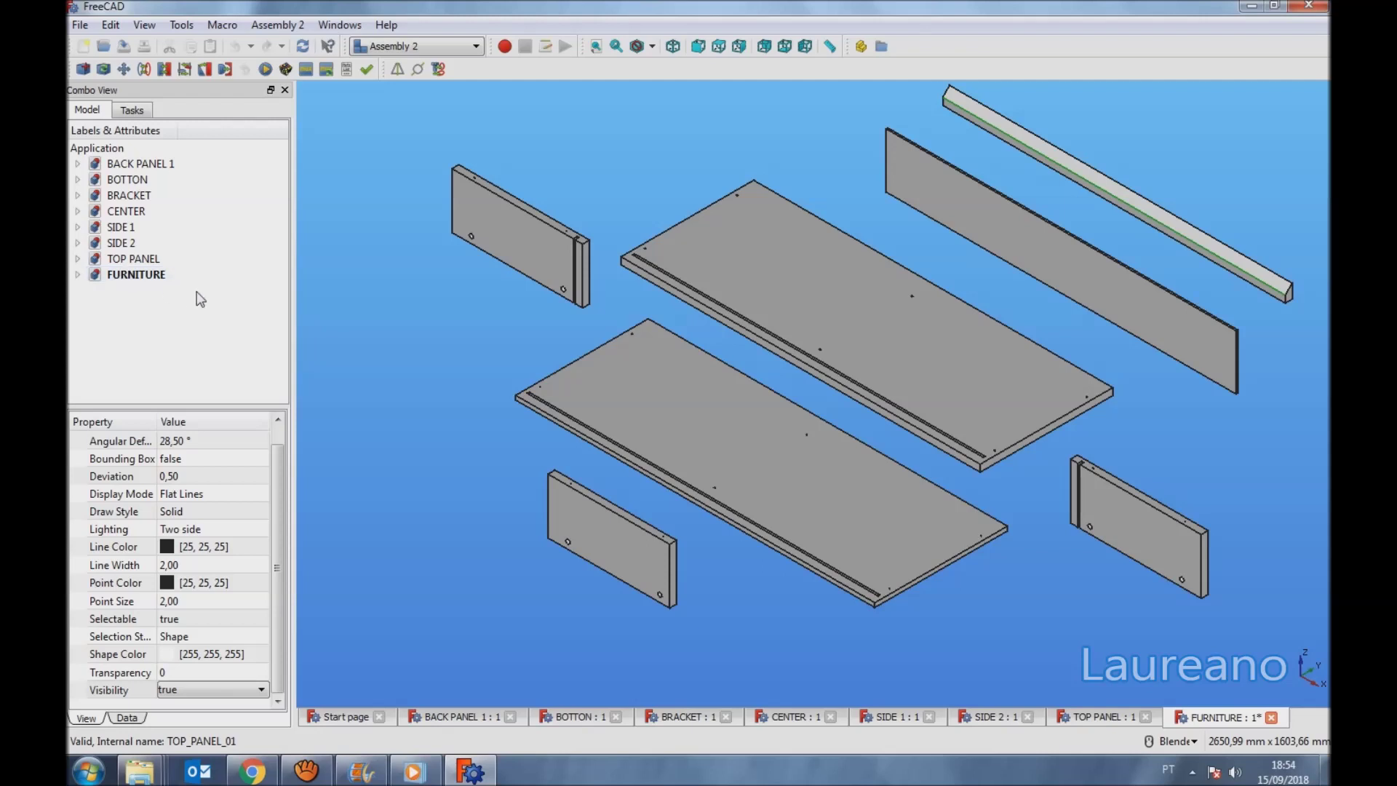
left_click(77, 275)
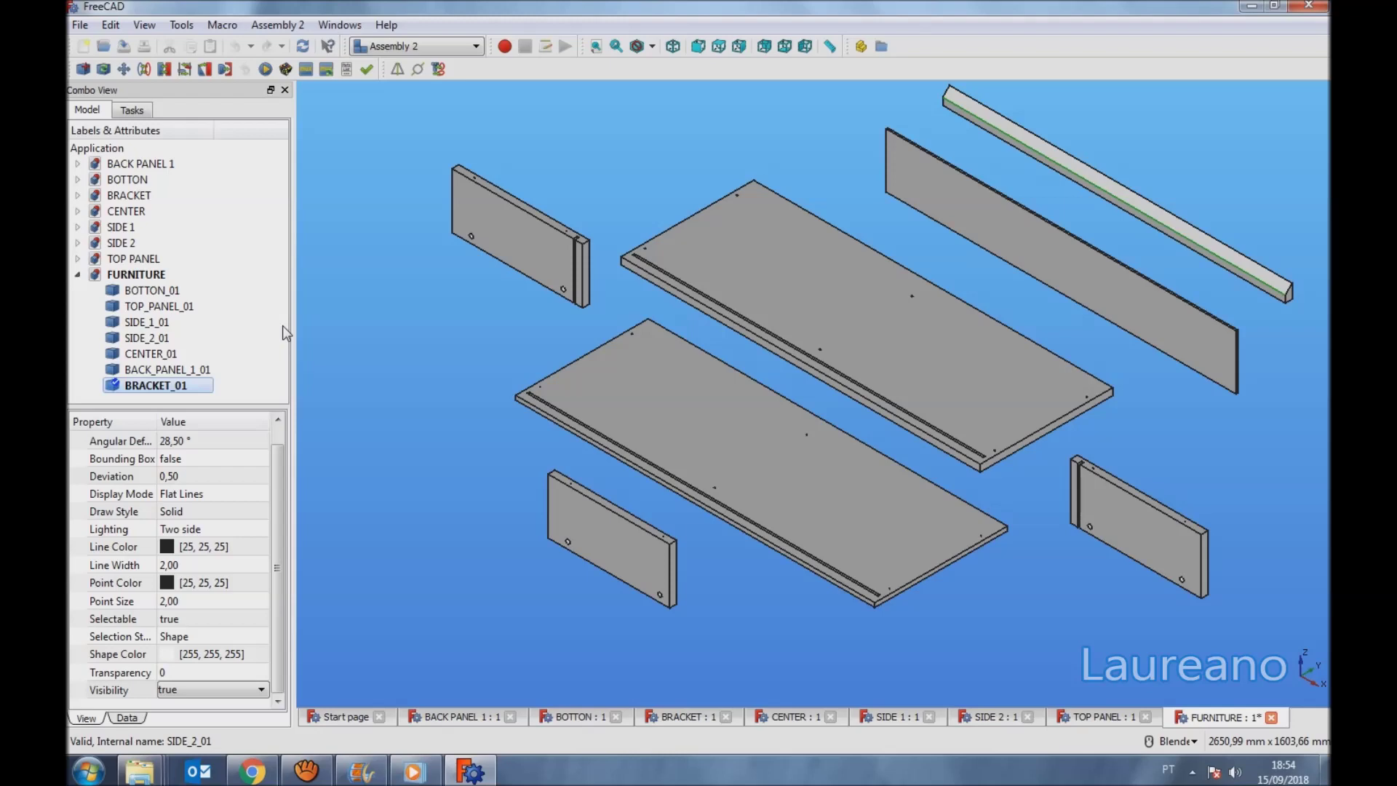
left_click(510, 718)
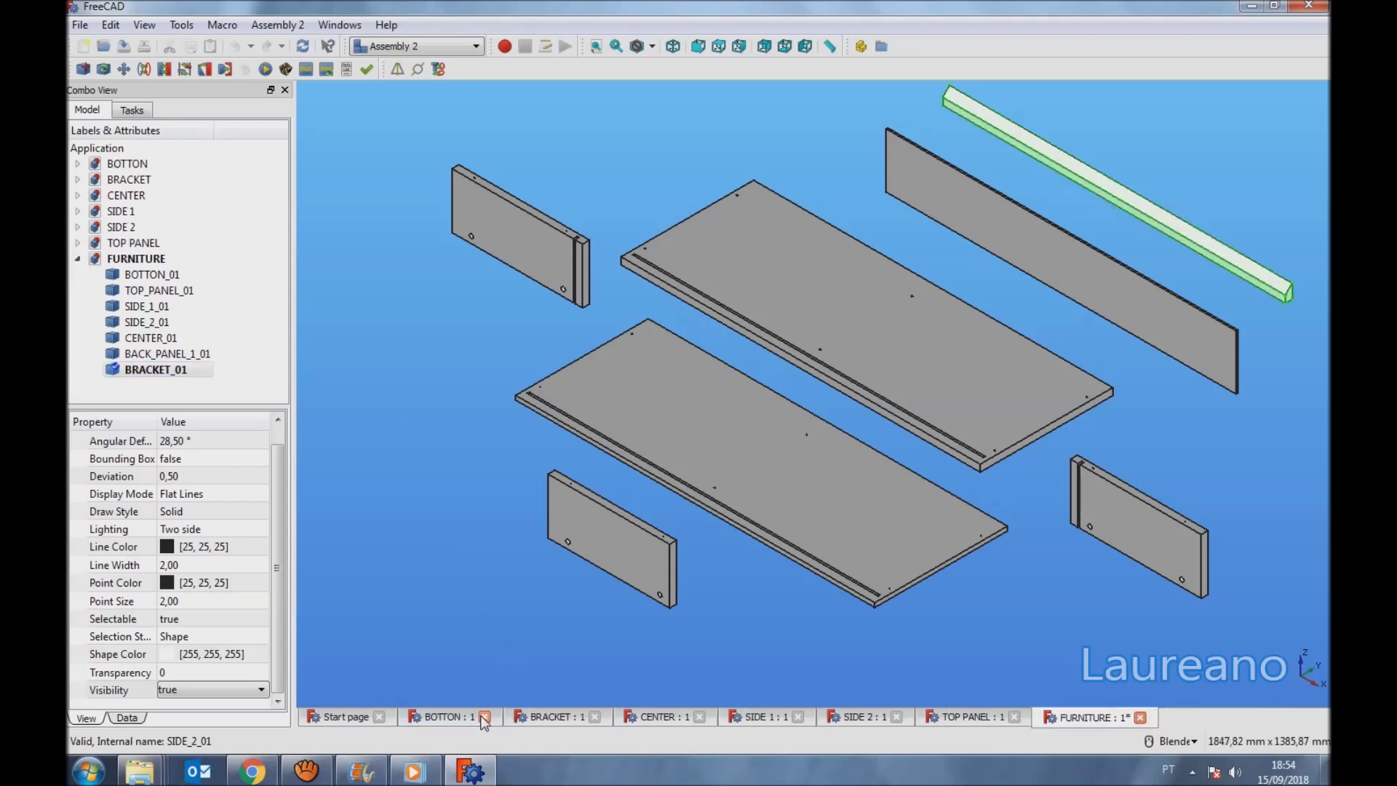
left_click(484, 717)
left_click(484, 717)
left_click(483, 717)
left_click(478, 717)
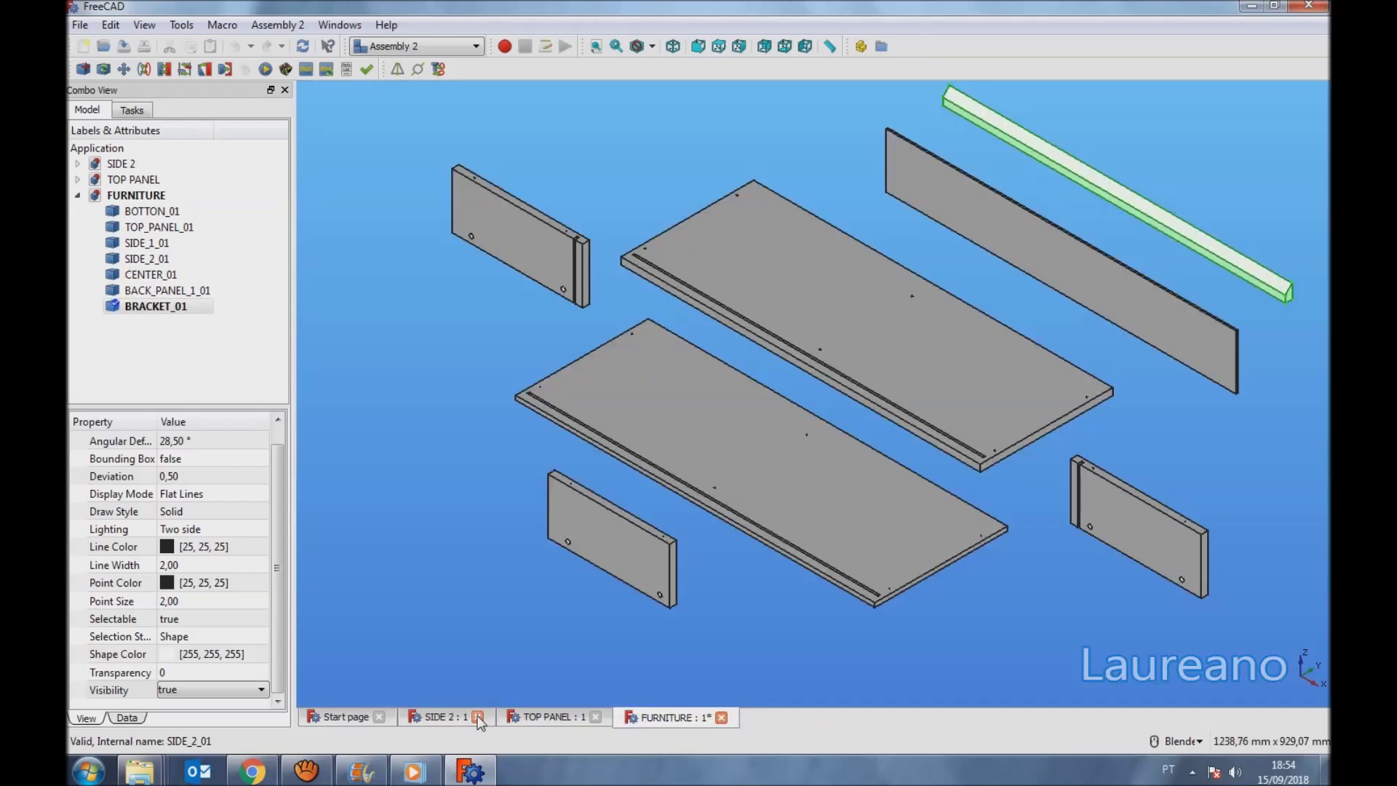
left_click(478, 717)
left_click(496, 716)
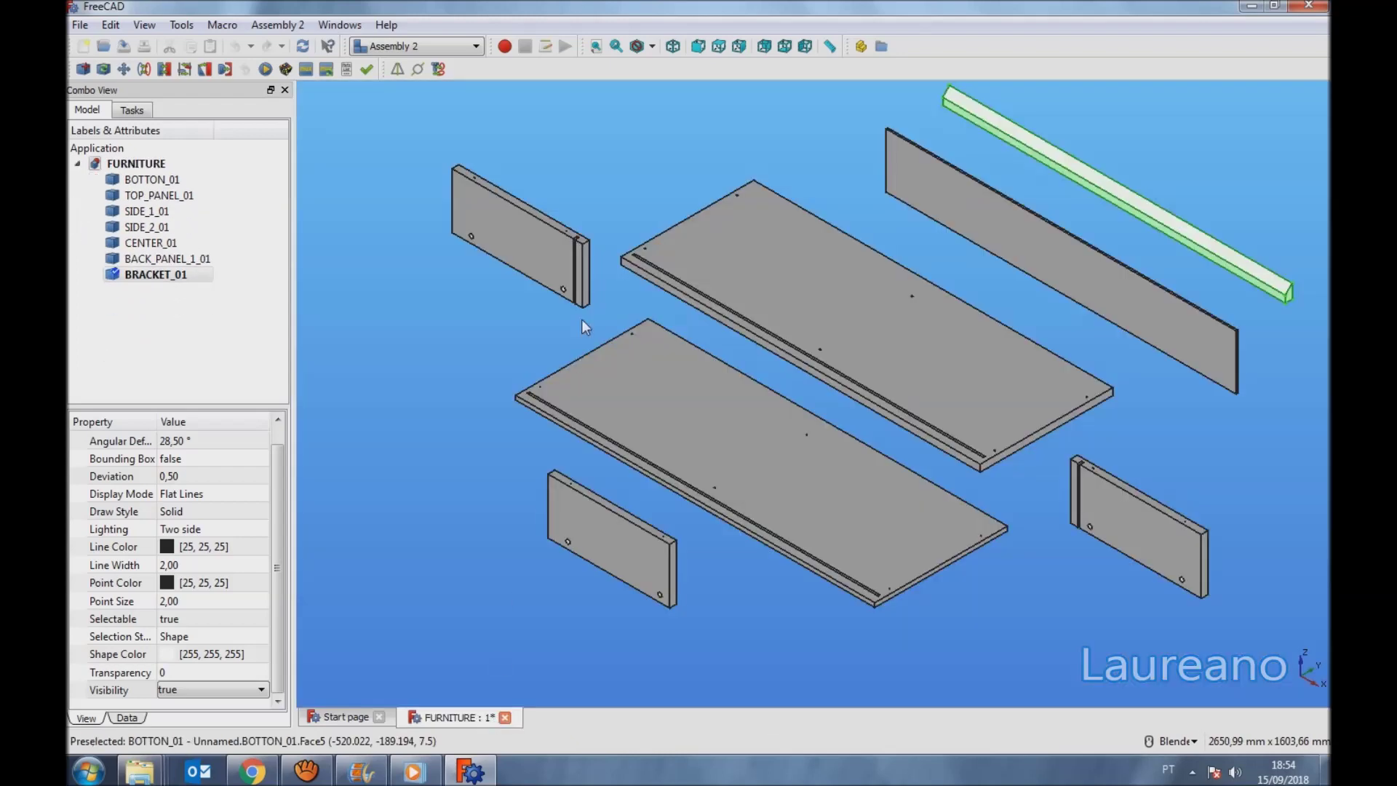
left_click(627, 160)
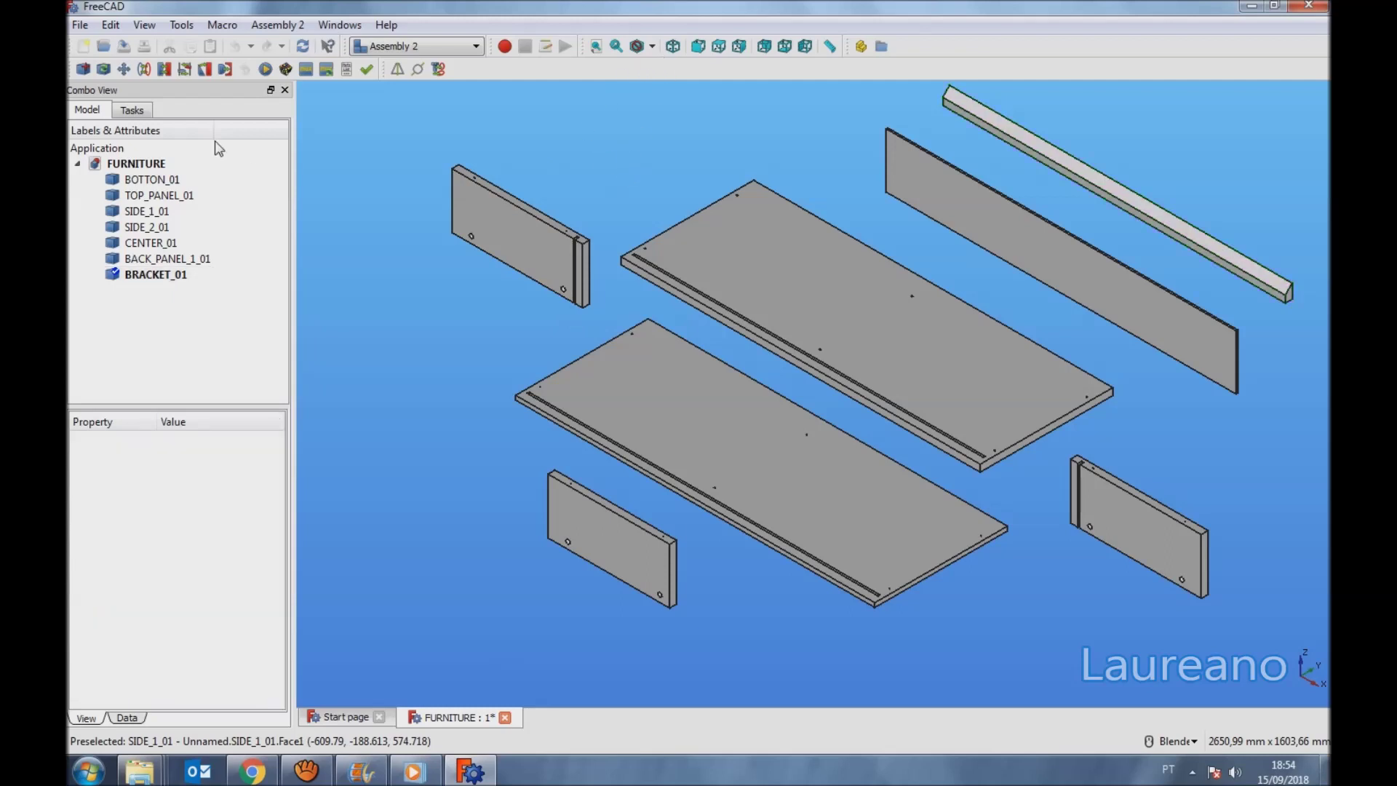
left_click(124, 46)
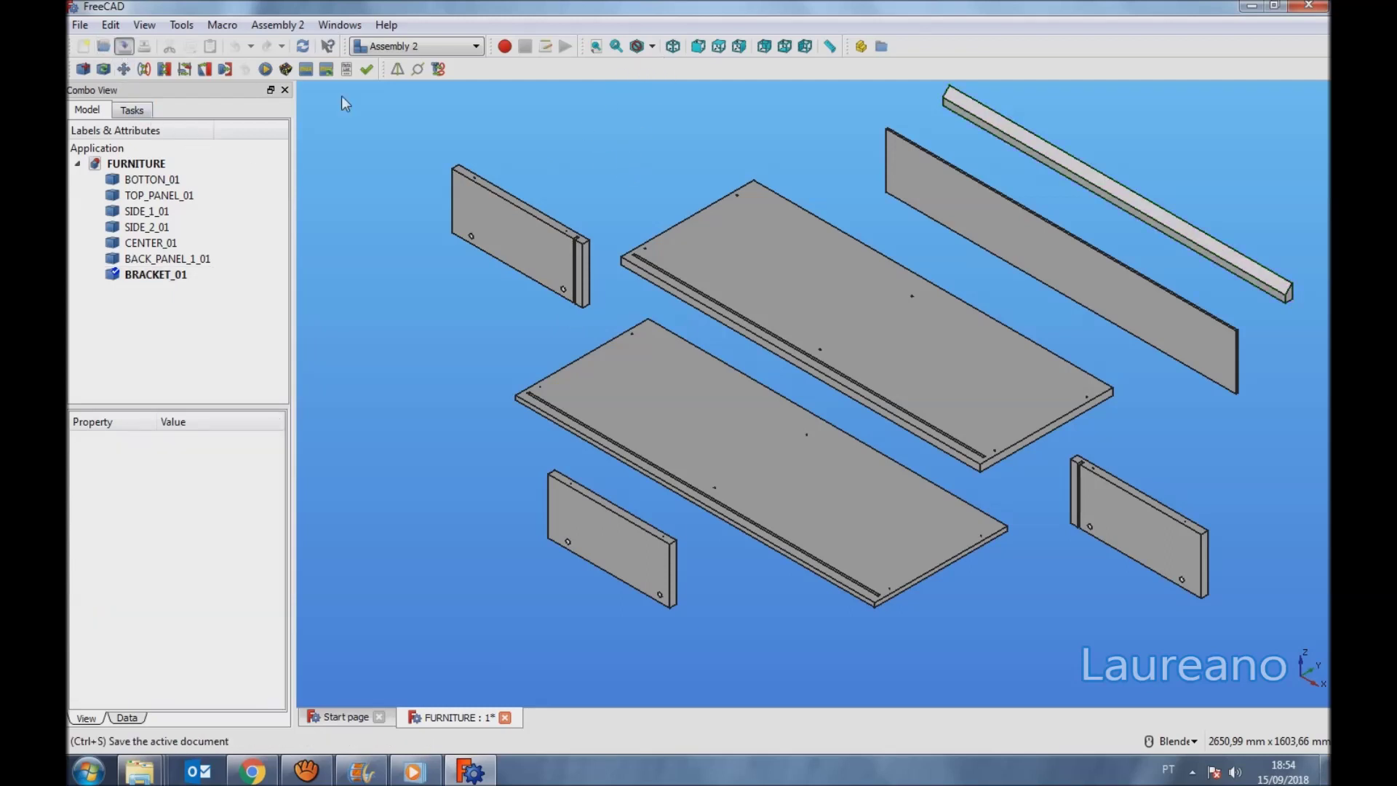
Rotate the bottom panel 180° about its vertical Z axis so its groove runs along the rear edge.
left_click(153, 277)
left_click(139, 182)
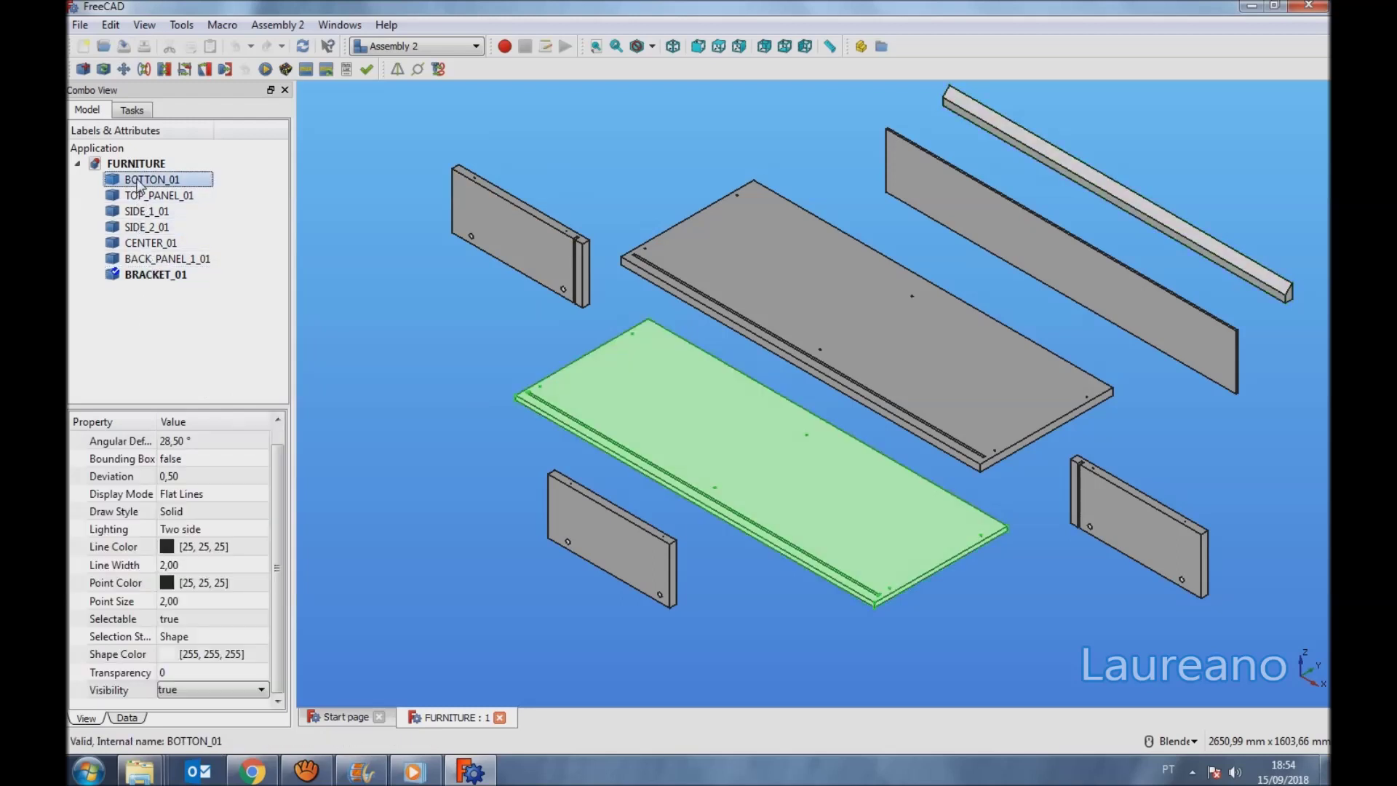
double_click(141, 182)
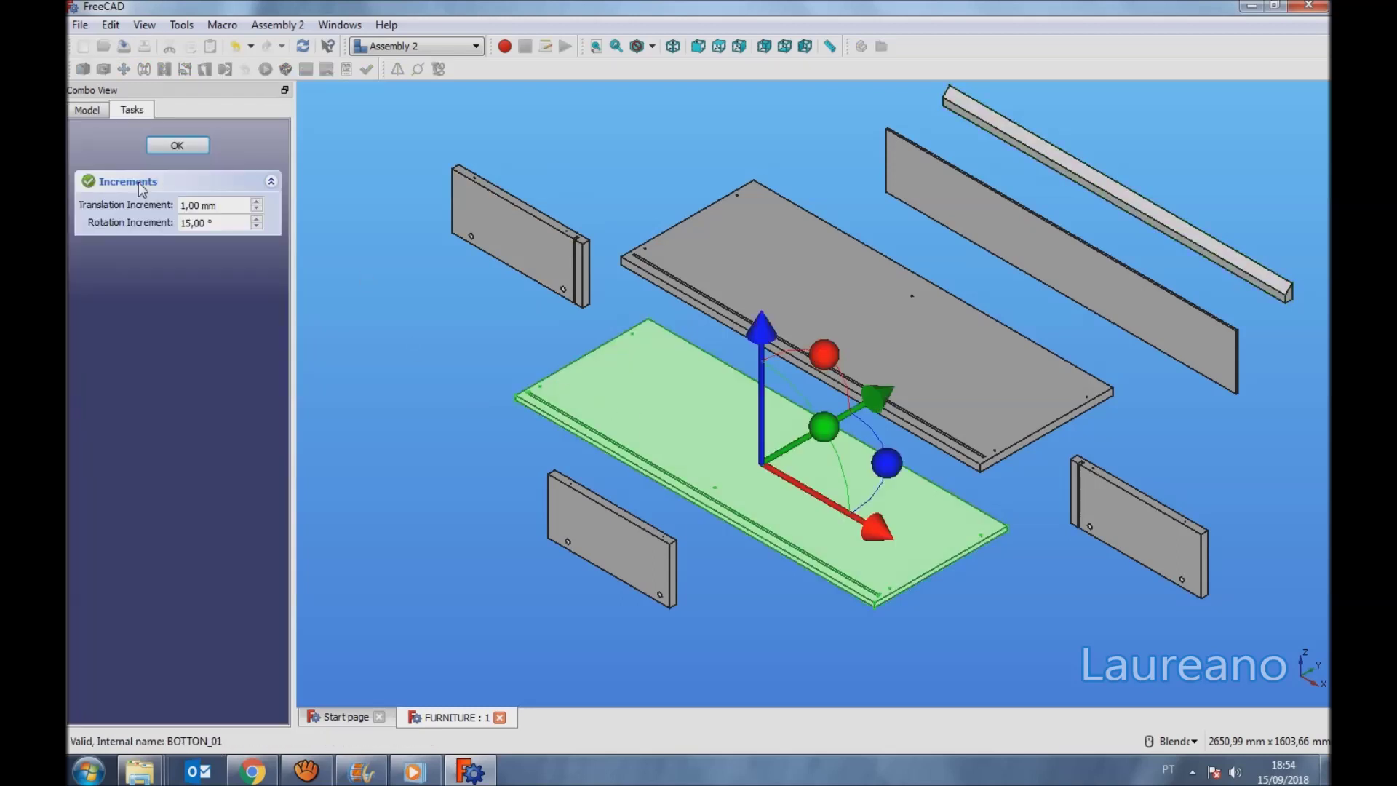
left_click(894, 466)
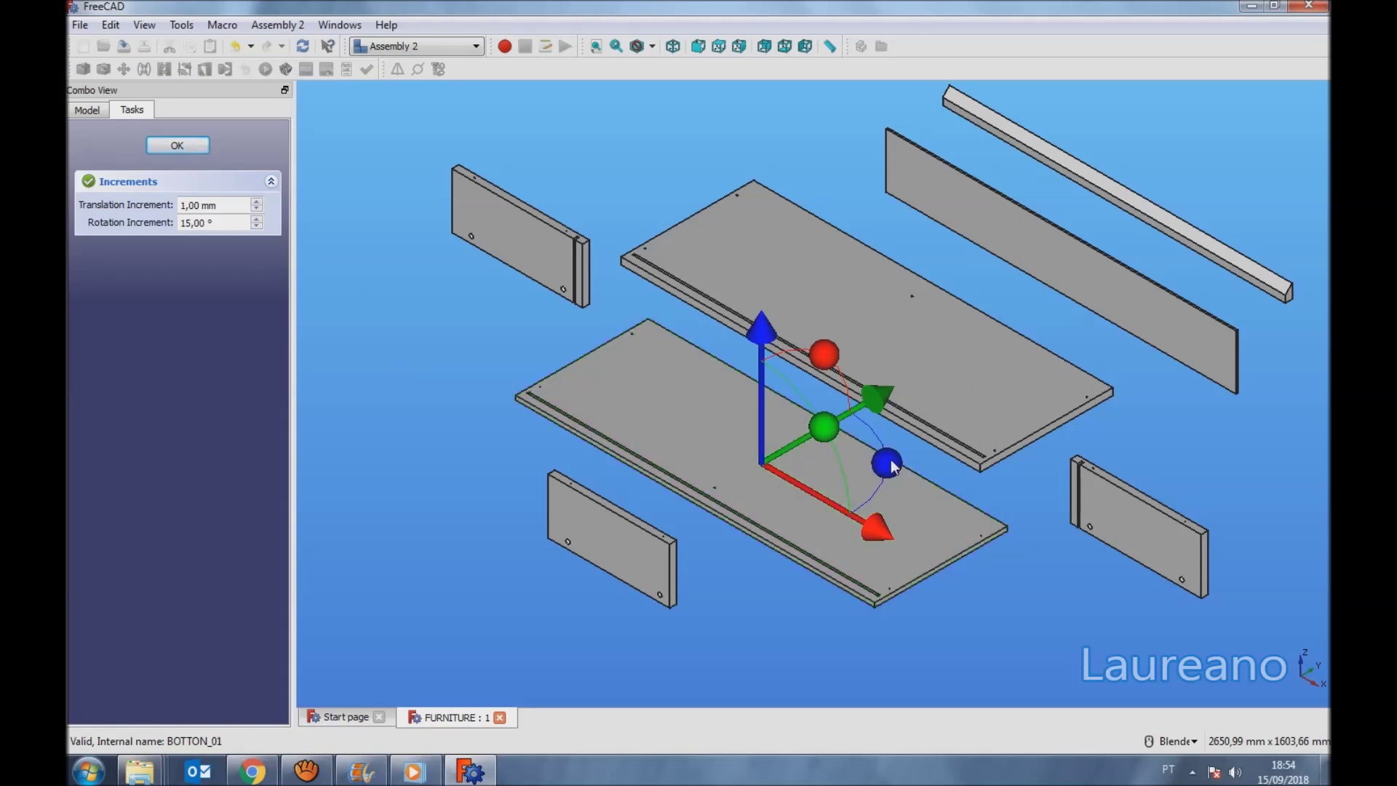
left_click_drag(887, 466, 715, 461)
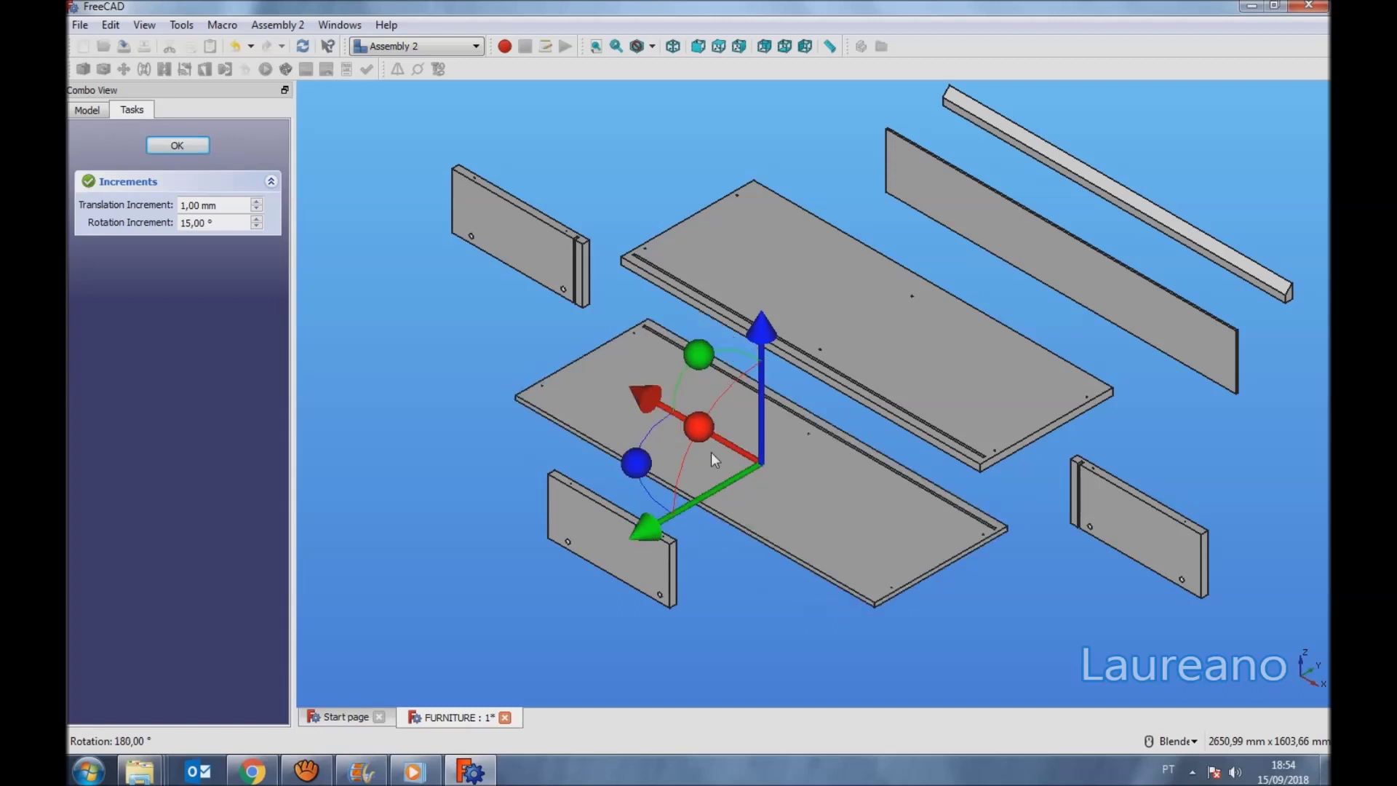
left_click(718, 46)
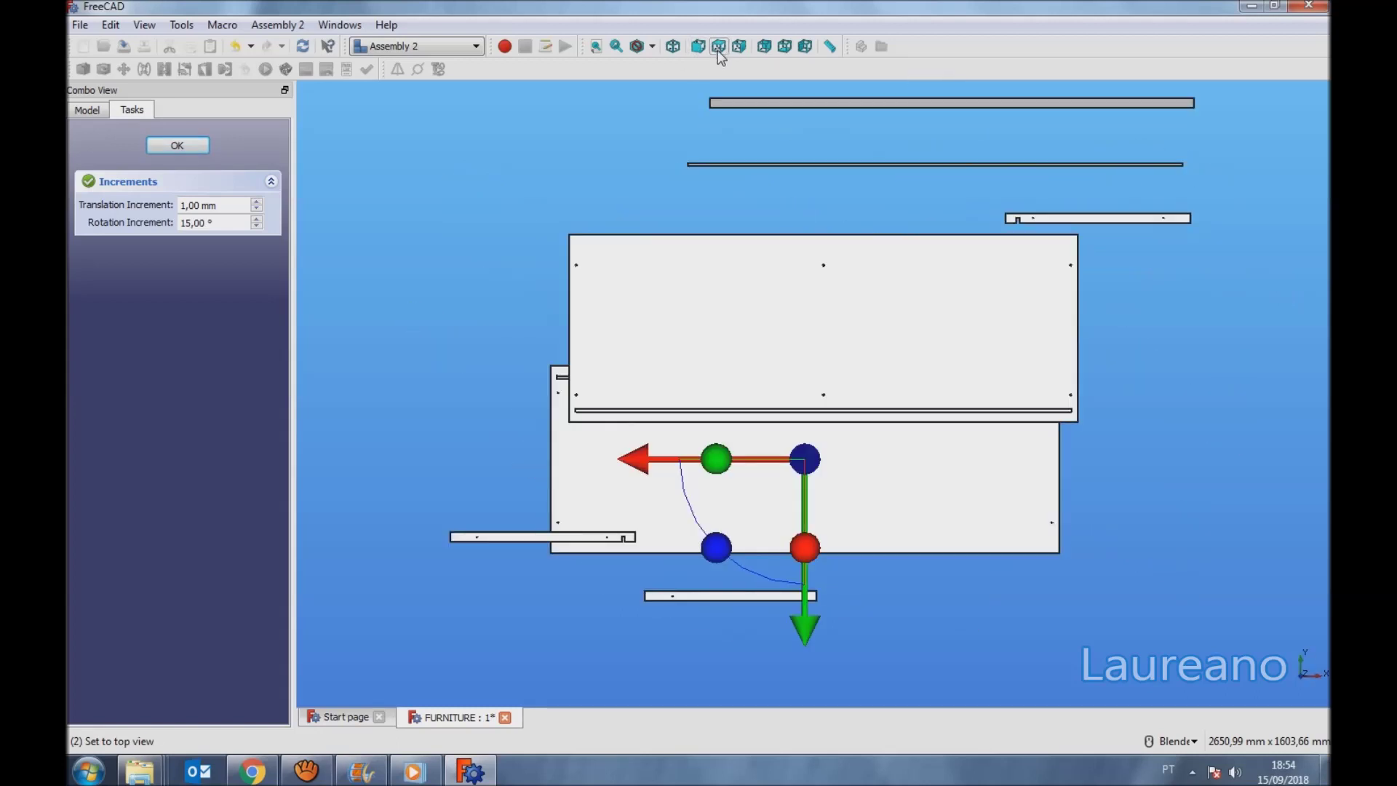
key("0")
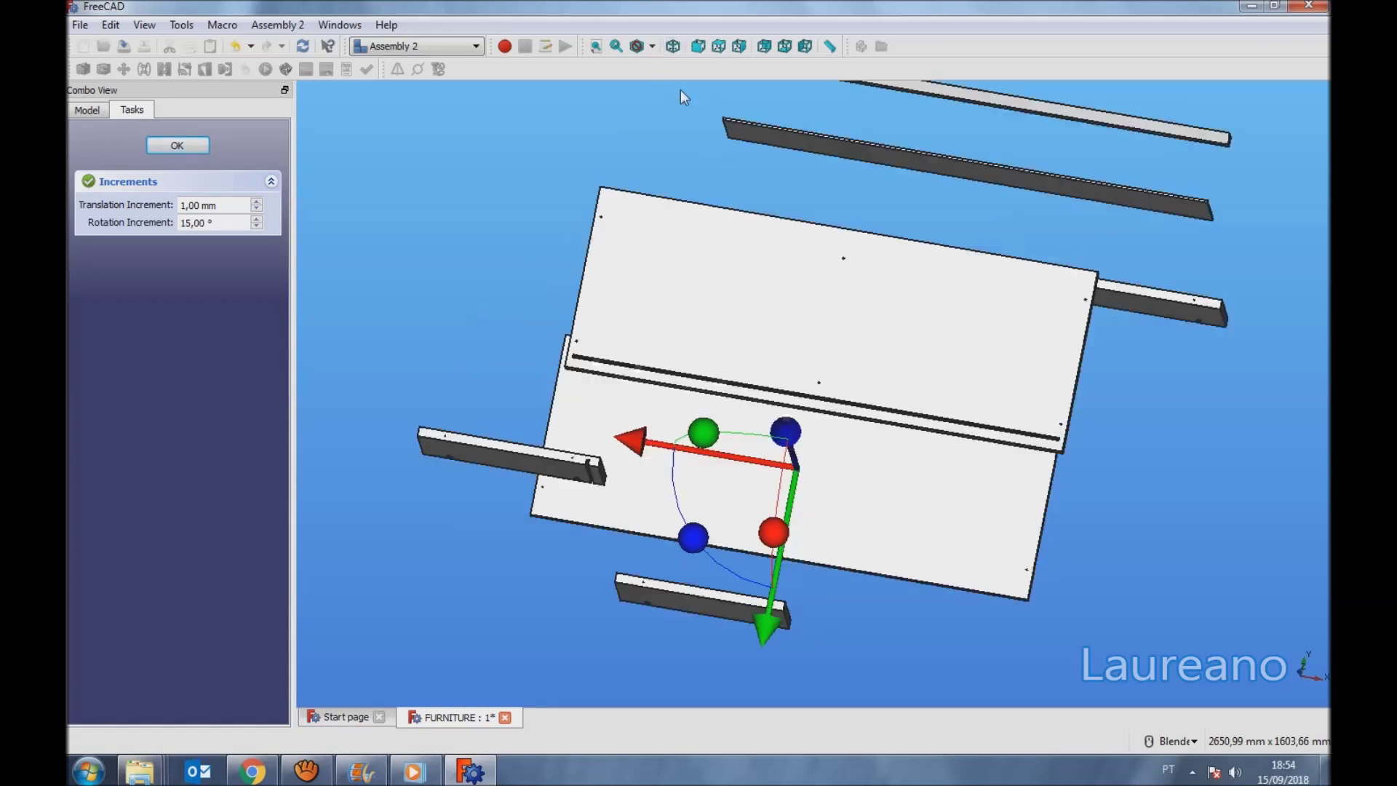
left_click(178, 148)
Flip the top panel 180° about its X axis so its grooved face points down, and save the assembly.
left_click(777, 304)
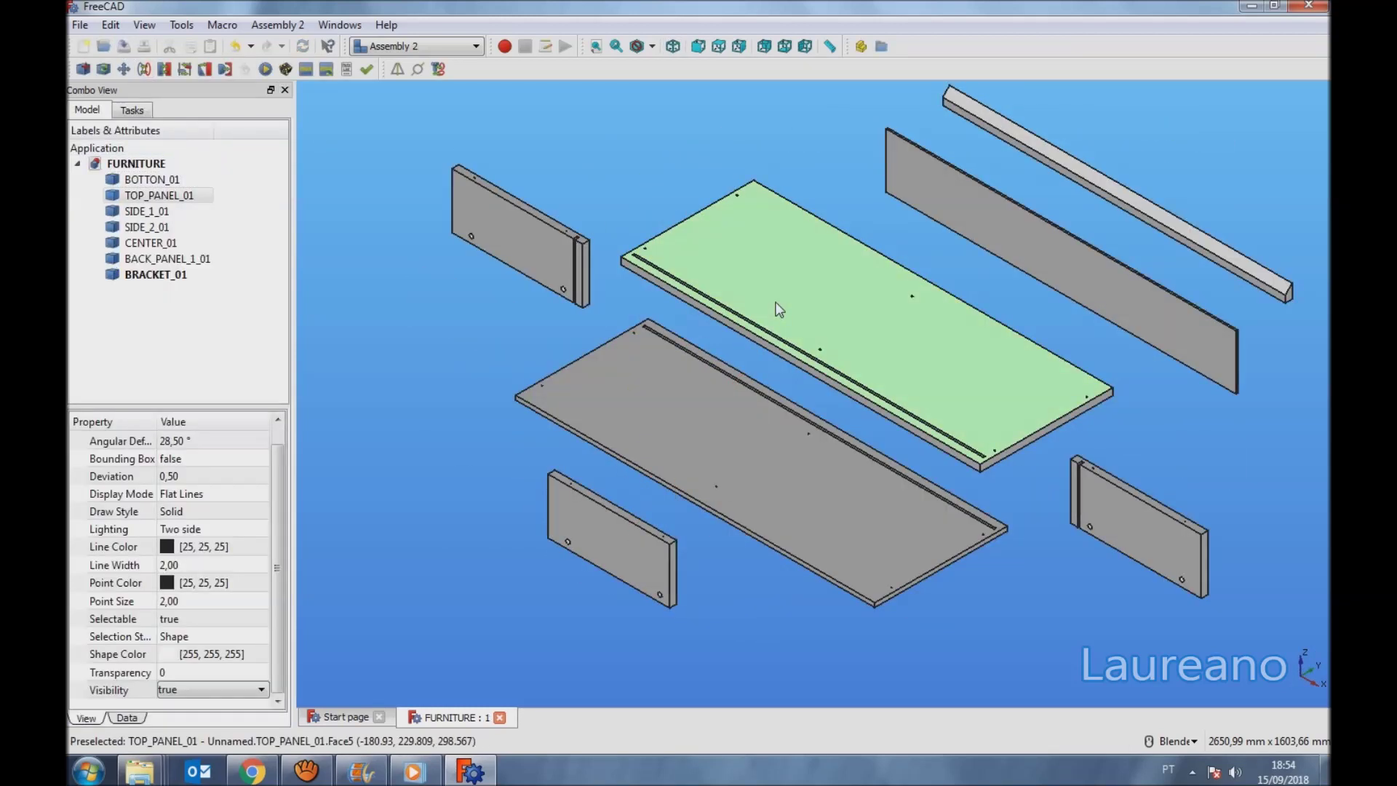
double_click(159, 195)
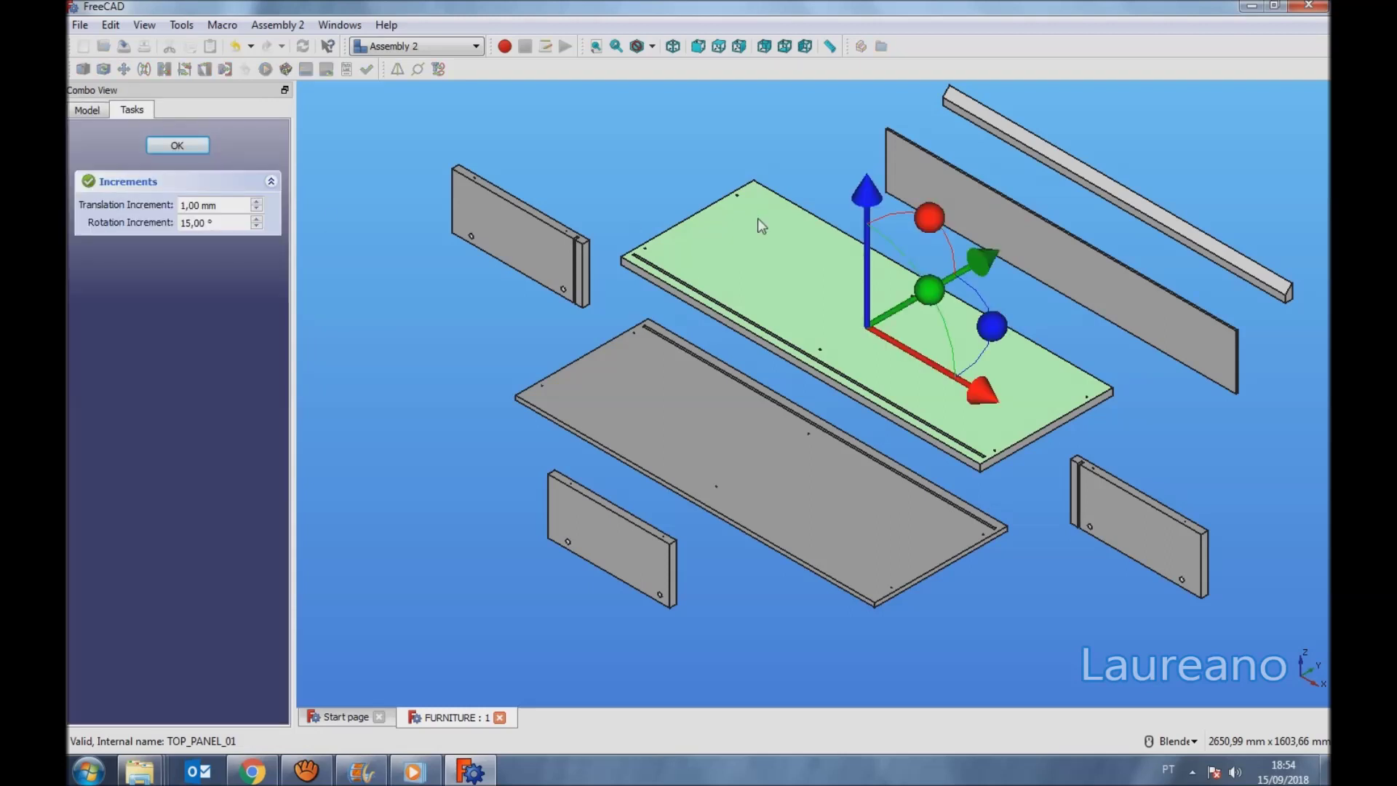
left_click_drag(936, 224, 859, 350)
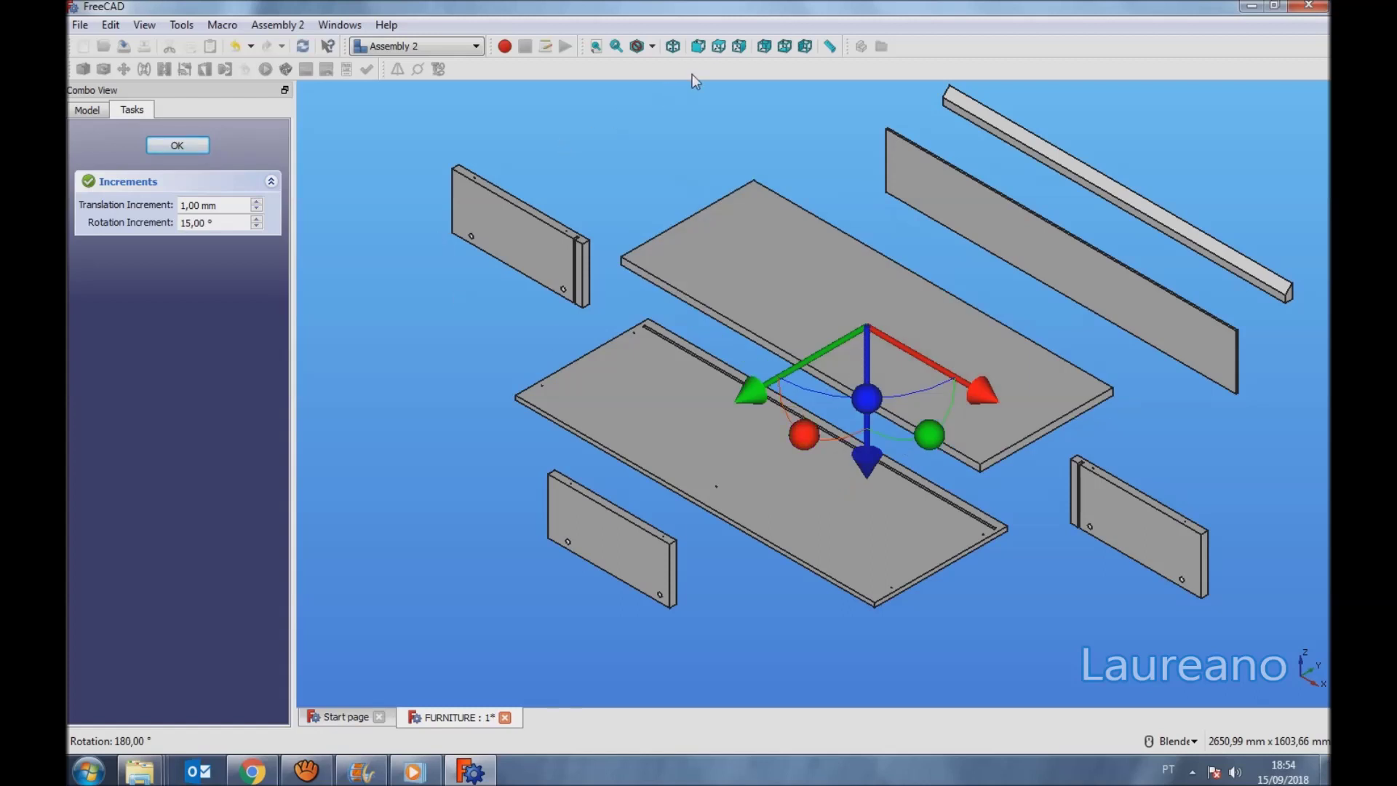
left_click(739, 47)
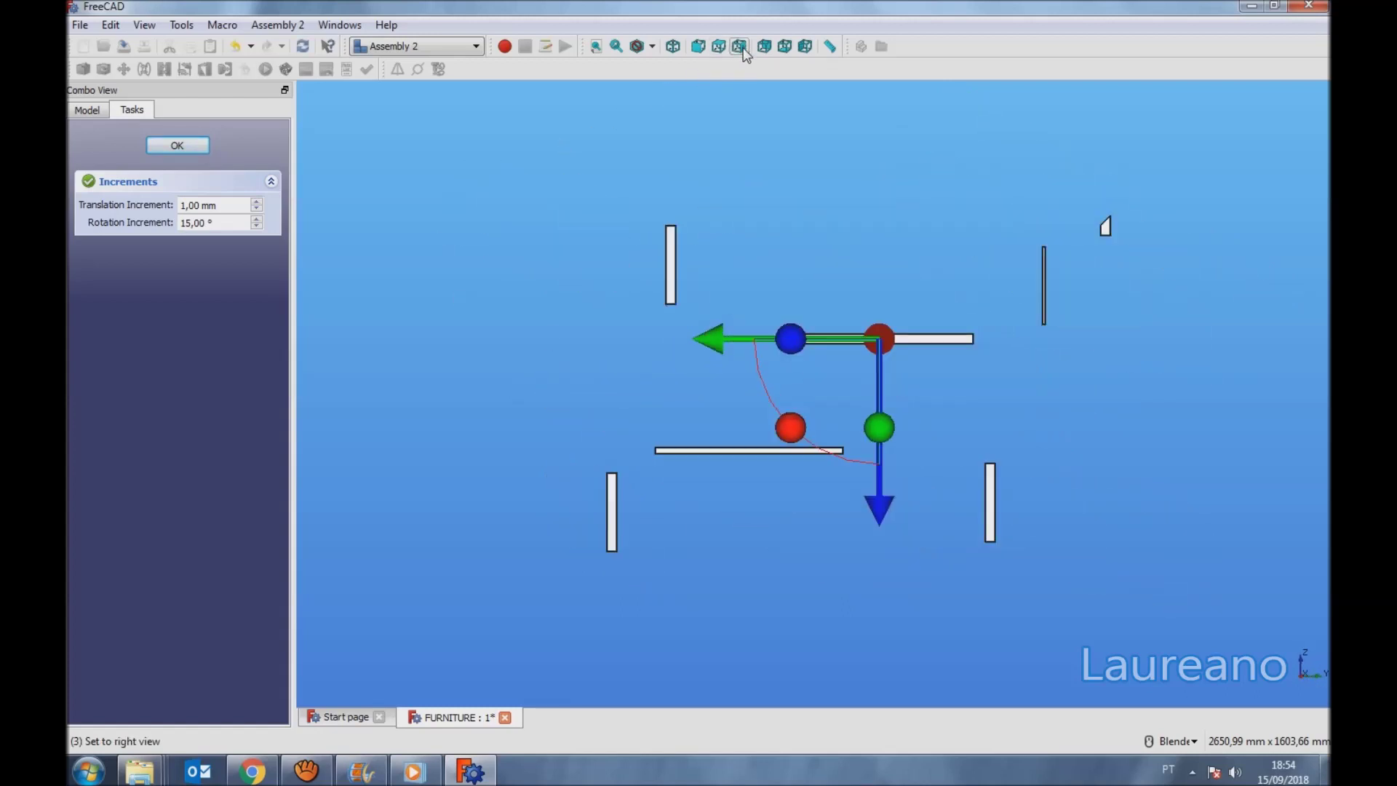
left_click(672, 45)
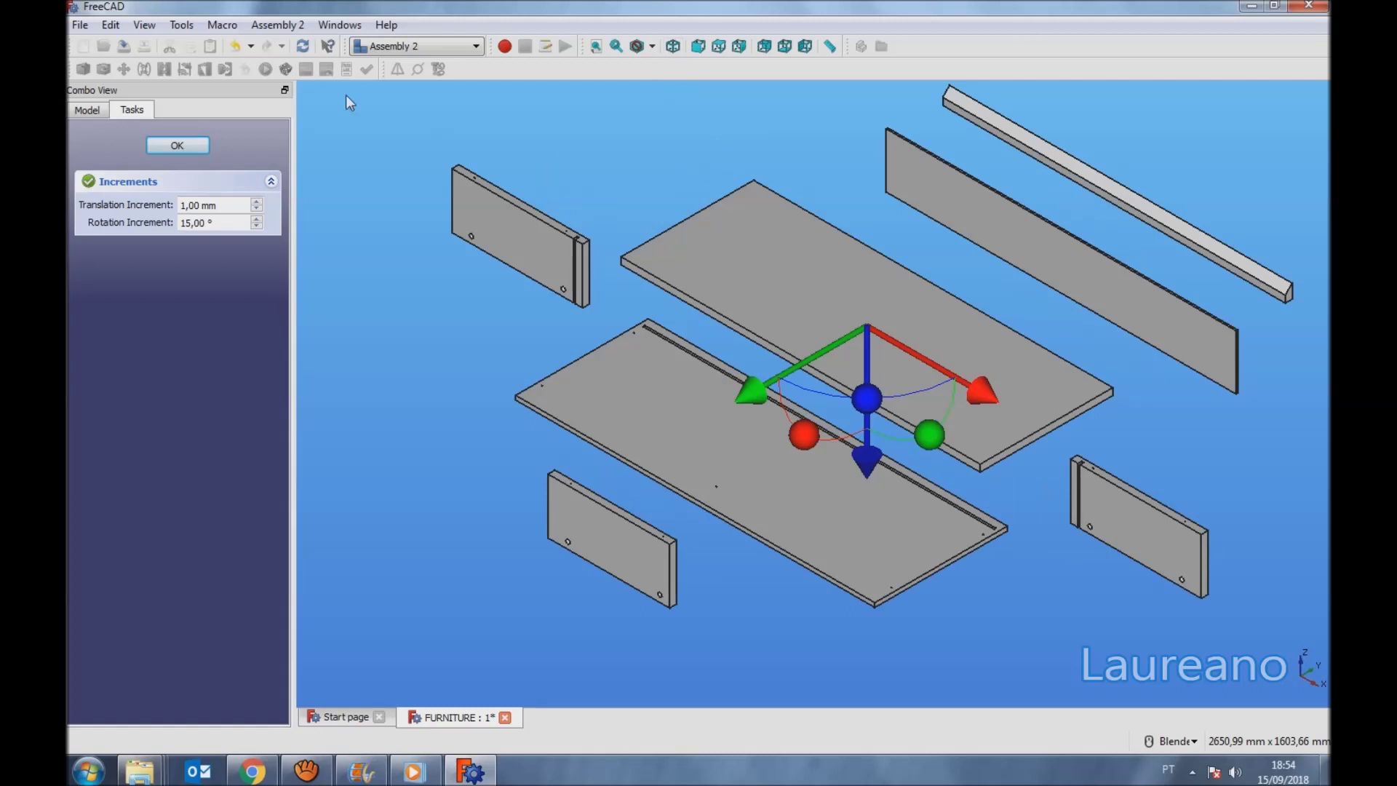
left_click(177, 146)
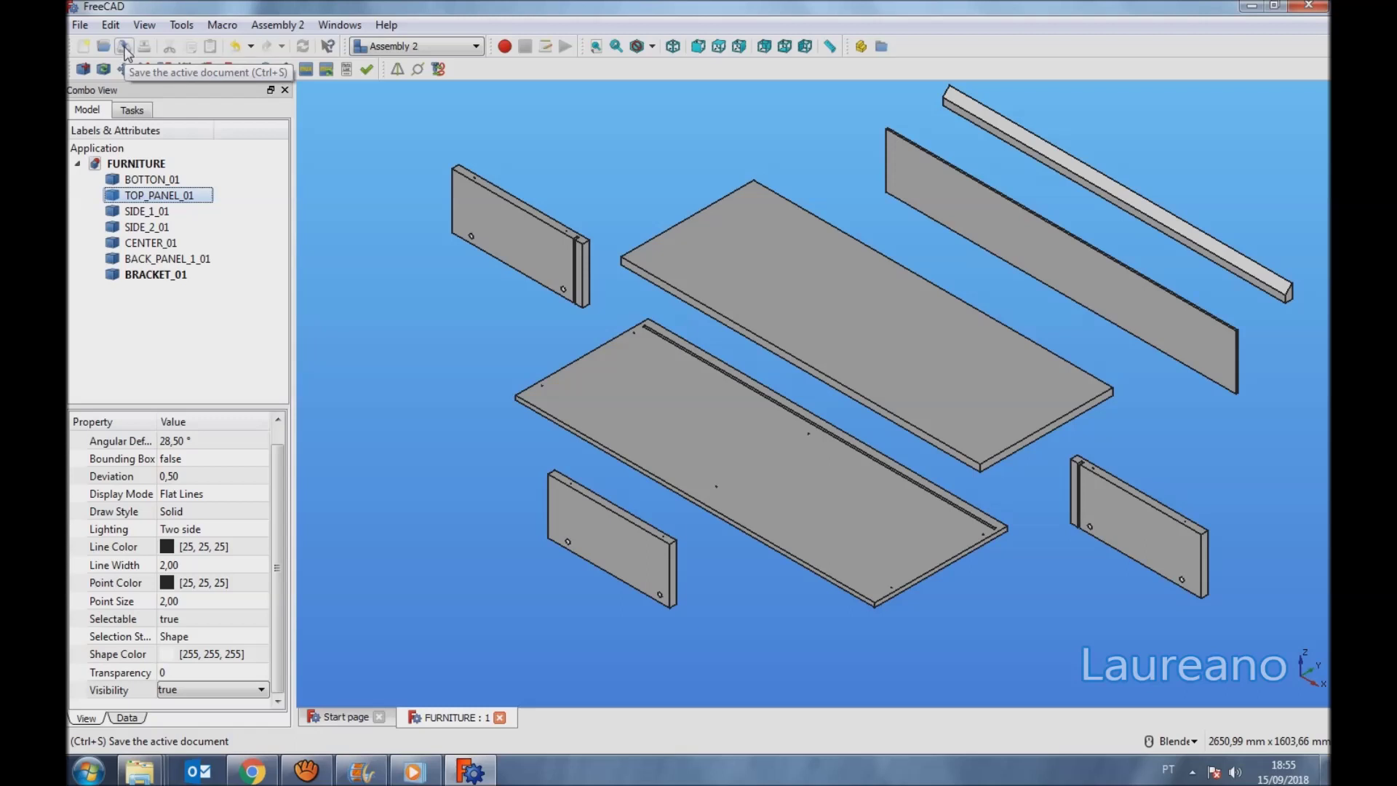
left_click(306, 770)
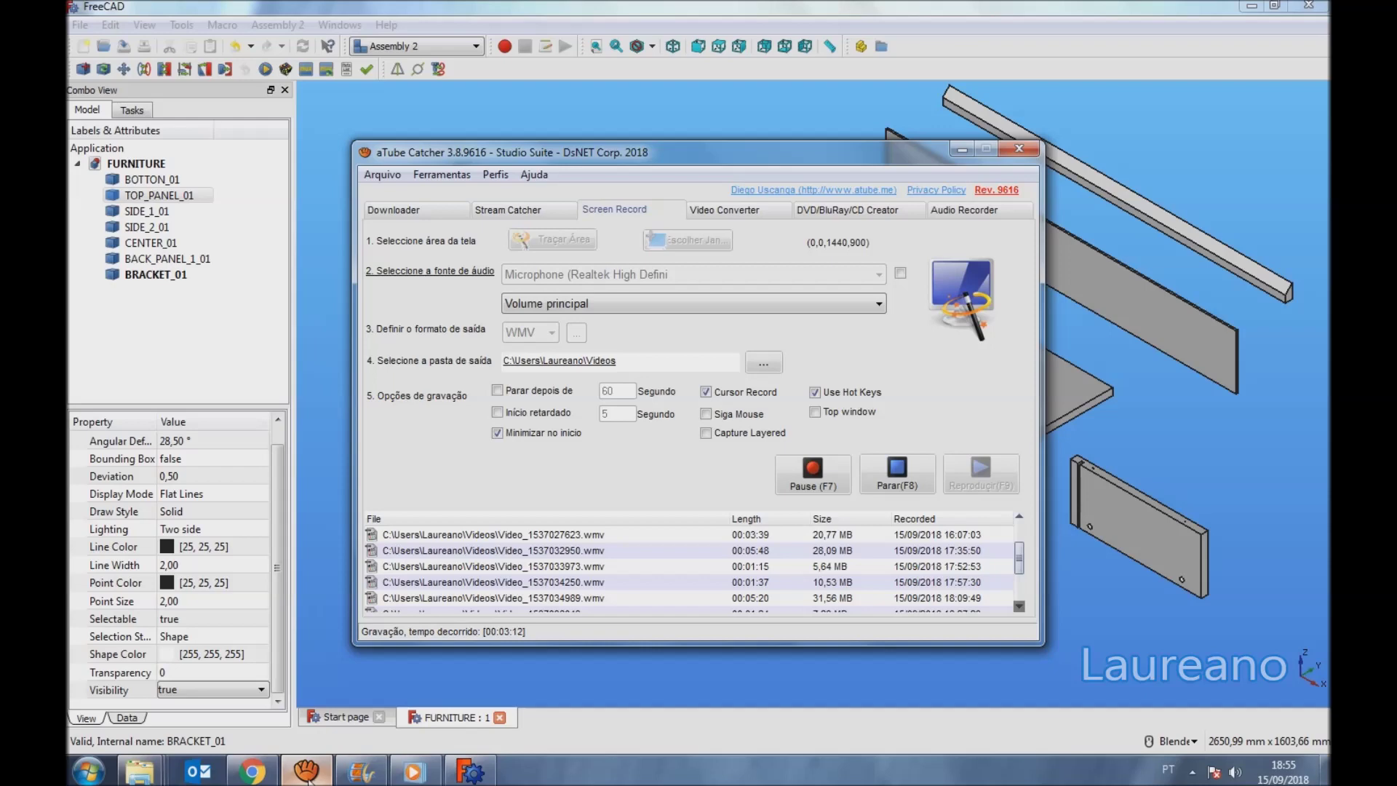
left_click(961, 148)
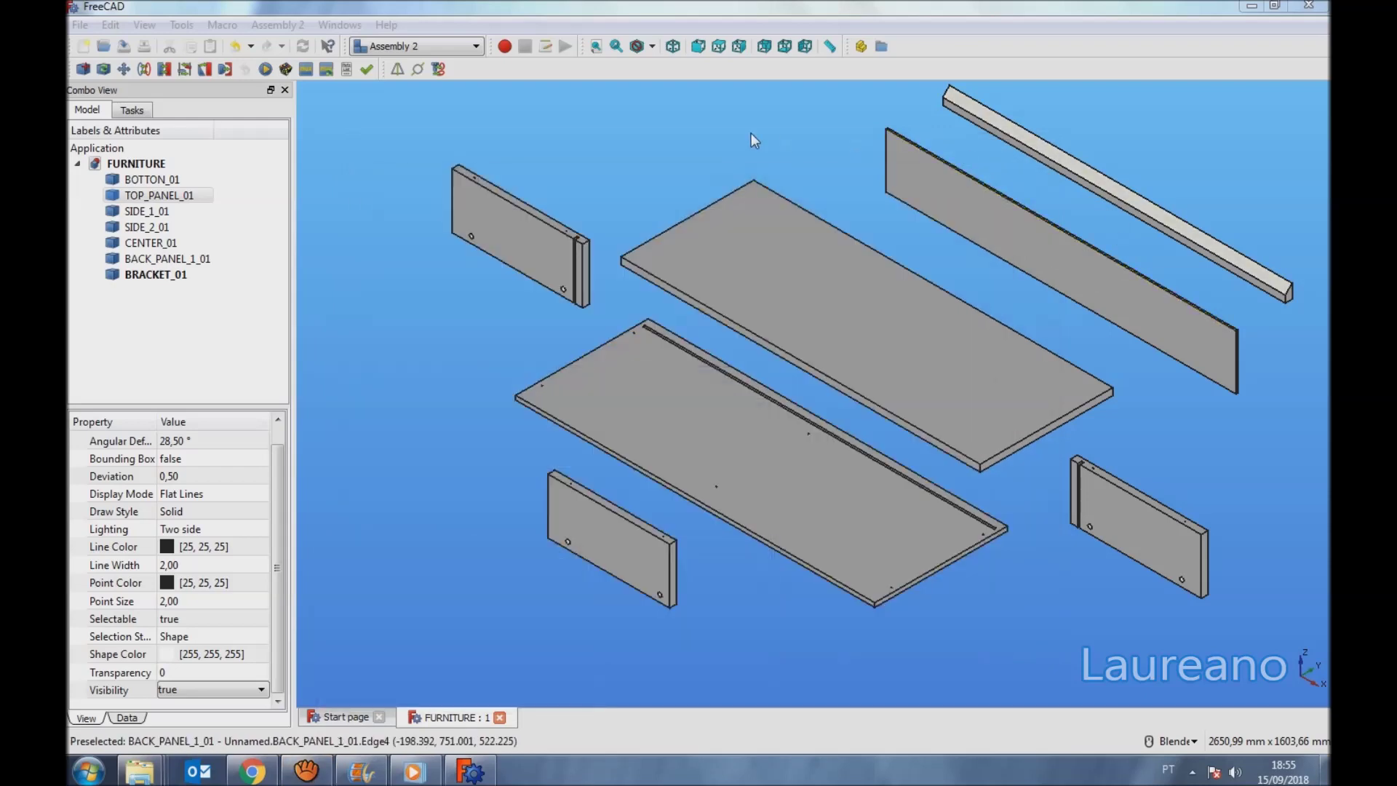
Rotate the SIDE_1_01 panel 90° about its vertical axis so it runs parallel to the bottom panel's short ends.
left_click(527, 234)
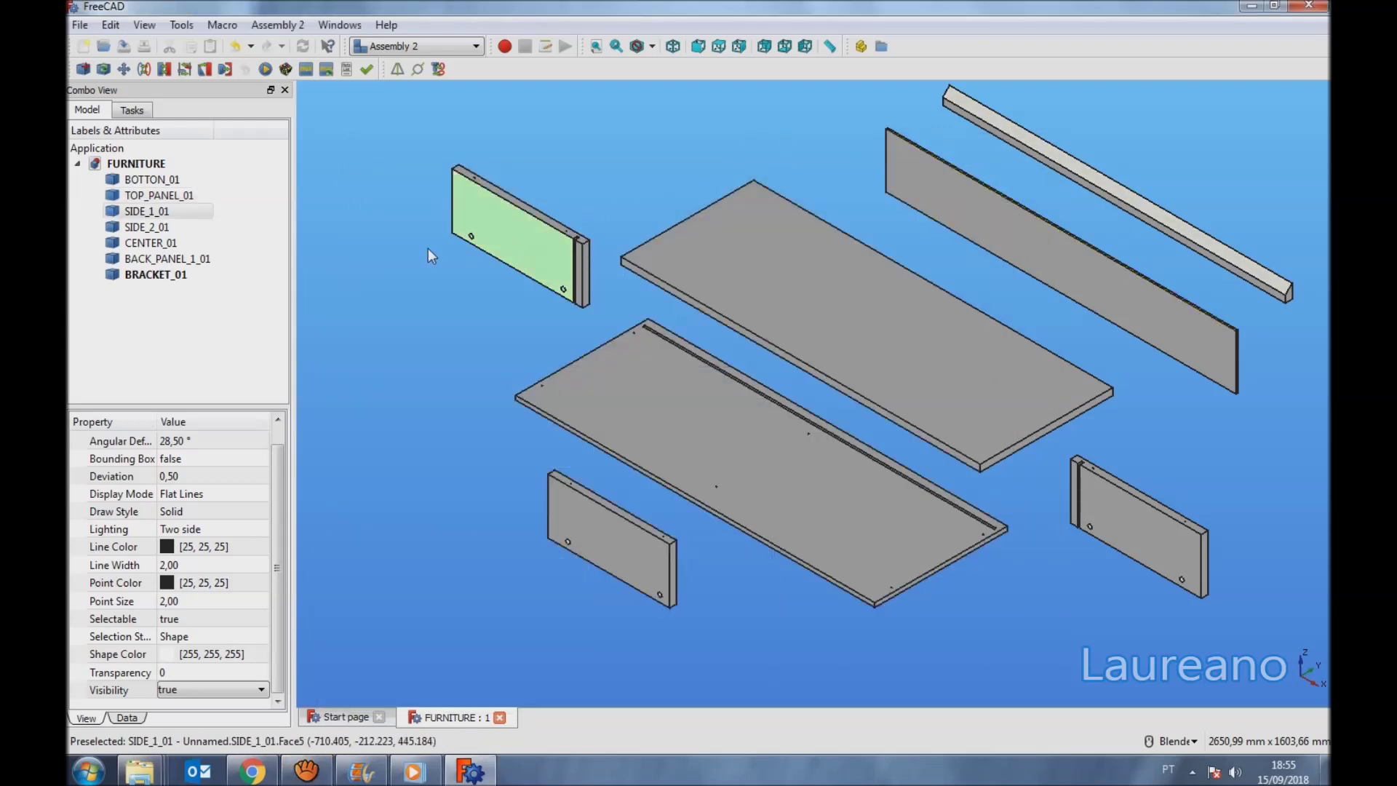
double_click(138, 213)
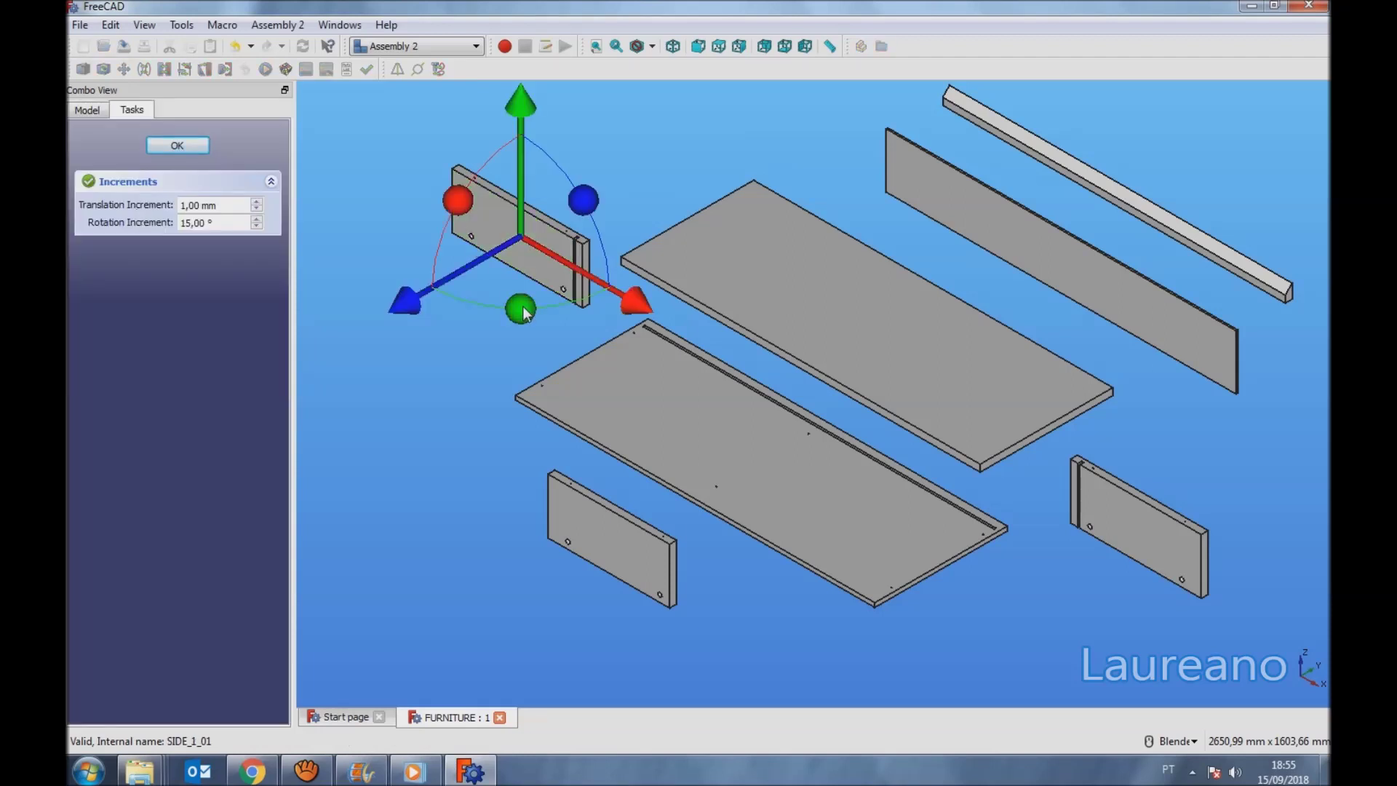
left_click_drag(523, 313, 663, 237)
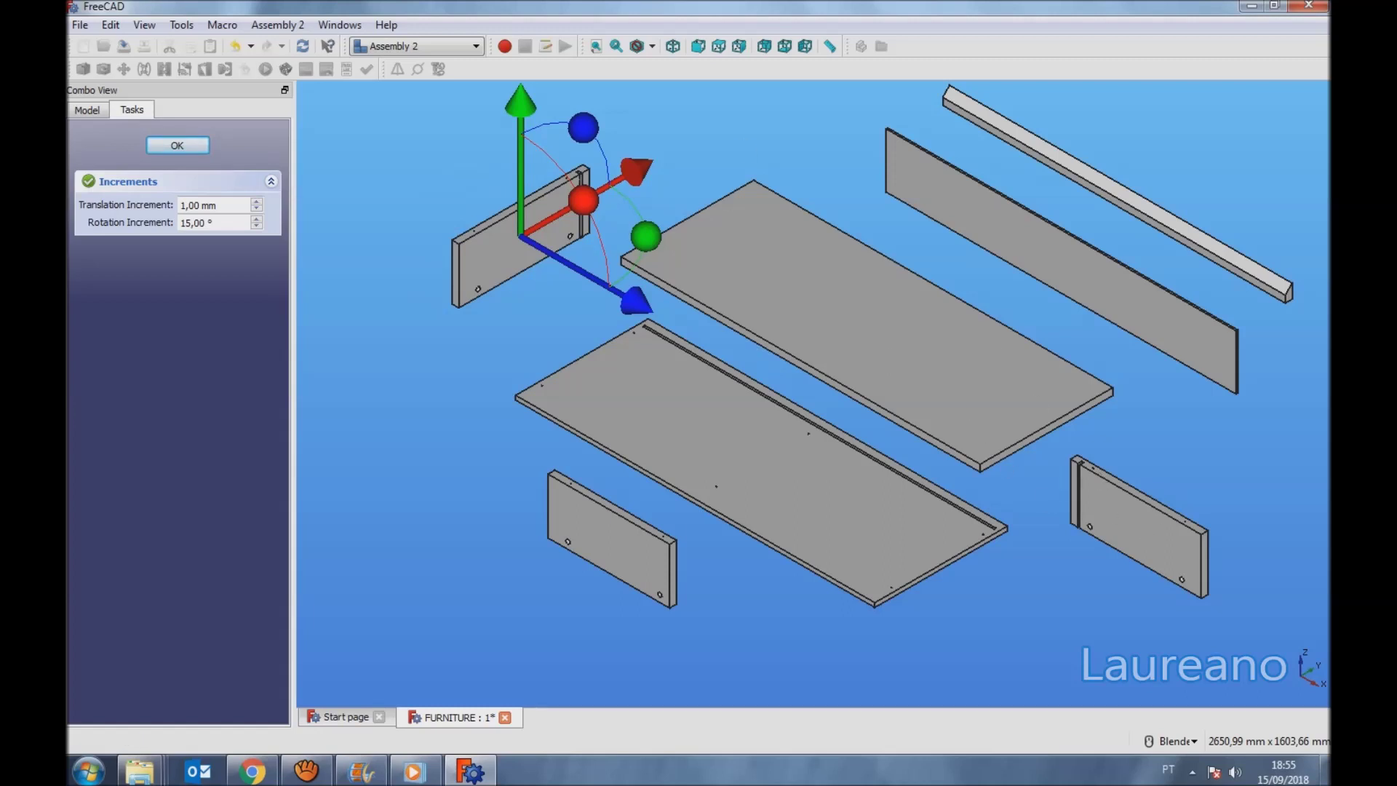
left_click(718, 47)
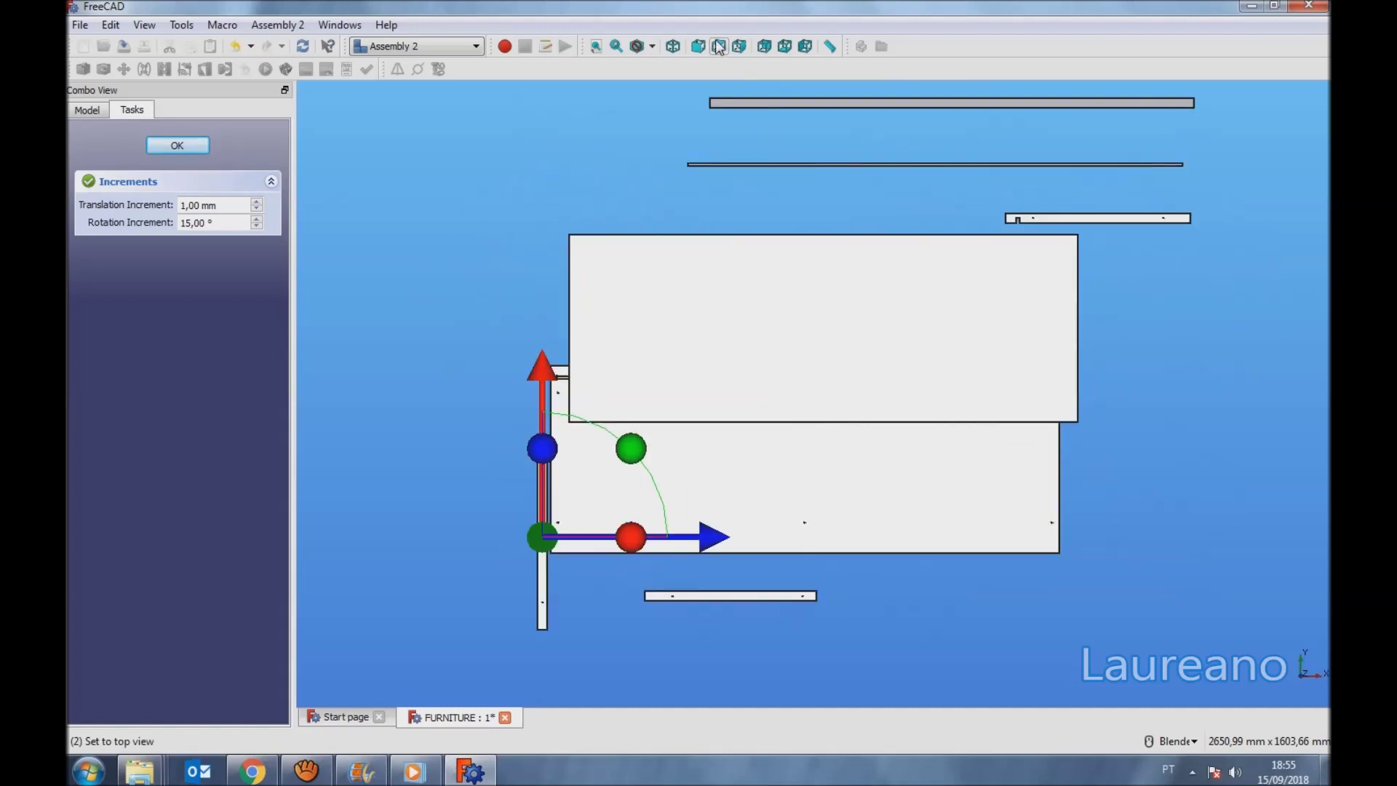
left_click(177, 145)
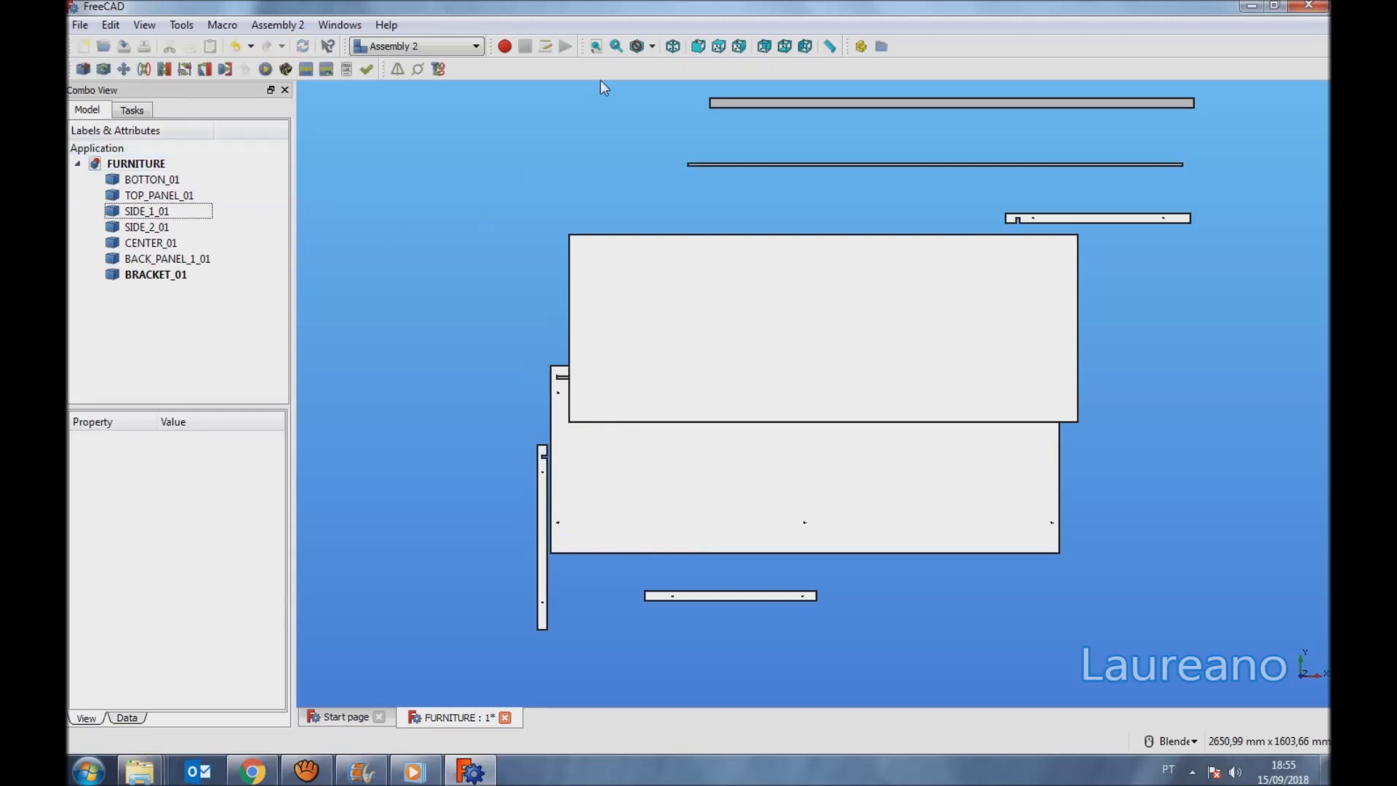
Rotate the SIDE_2_01 panel 90° about its vertical axis so it runs parallel to the bottom panel's short ends.
left_click(672, 46)
left_click(1147, 540)
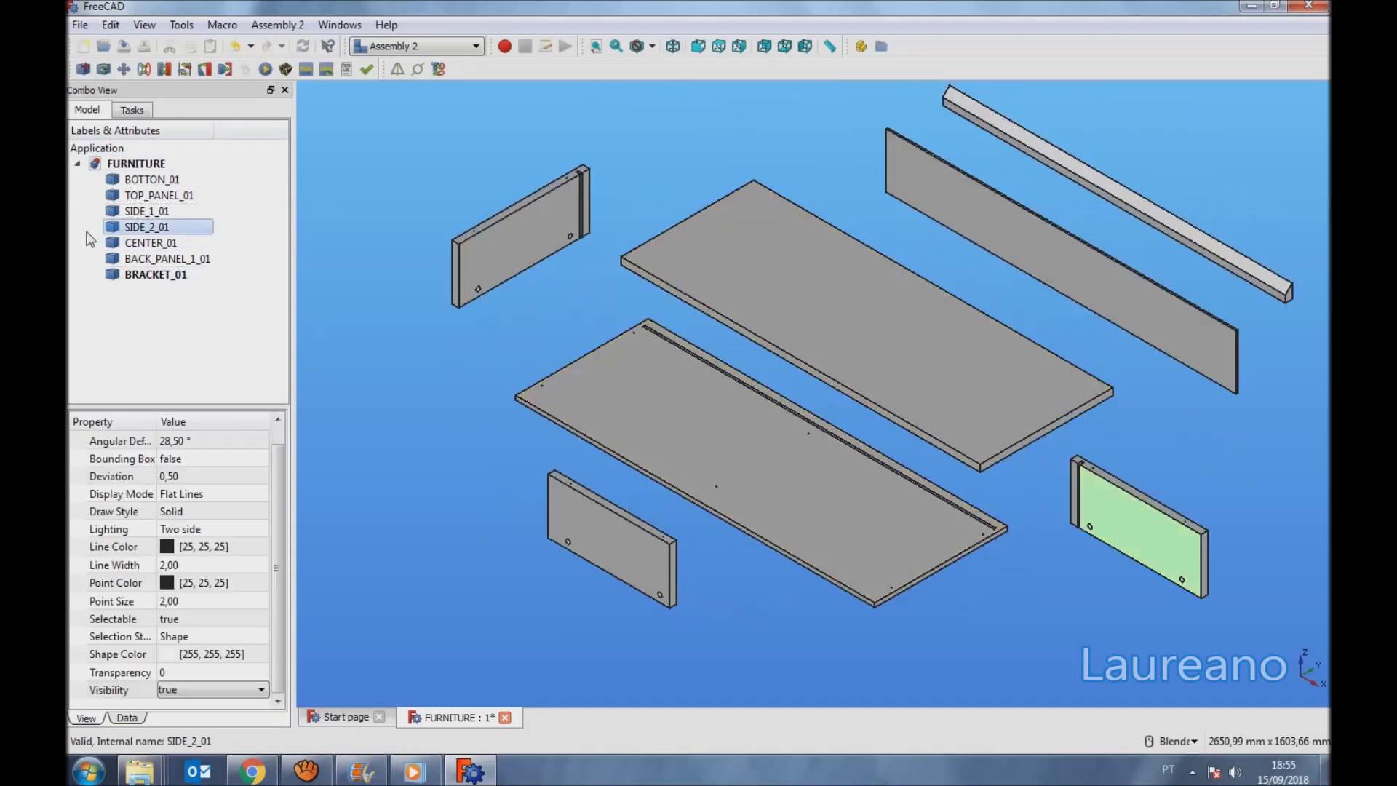
double_click(111, 227)
left_click_drag(1137, 604, 885, 524)
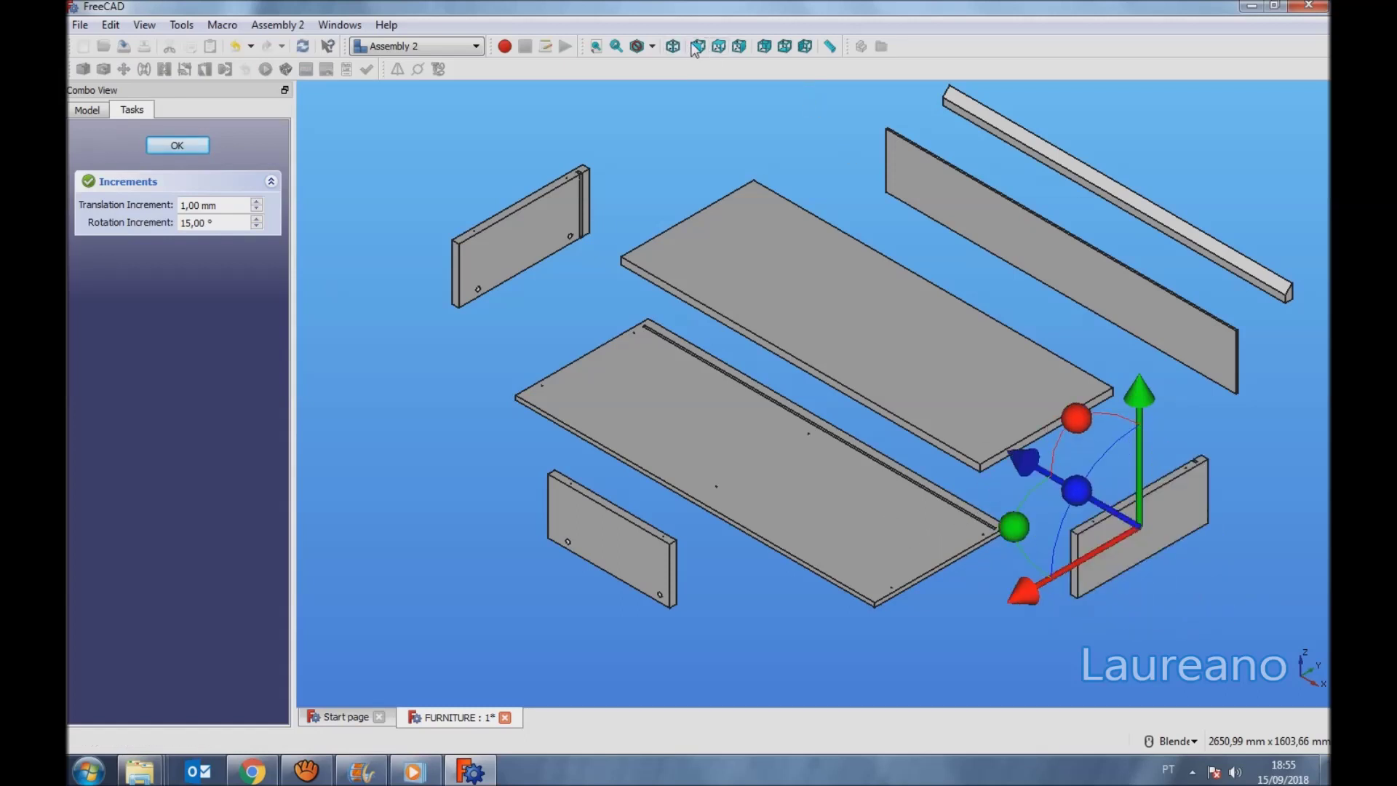
left_click(716, 46)
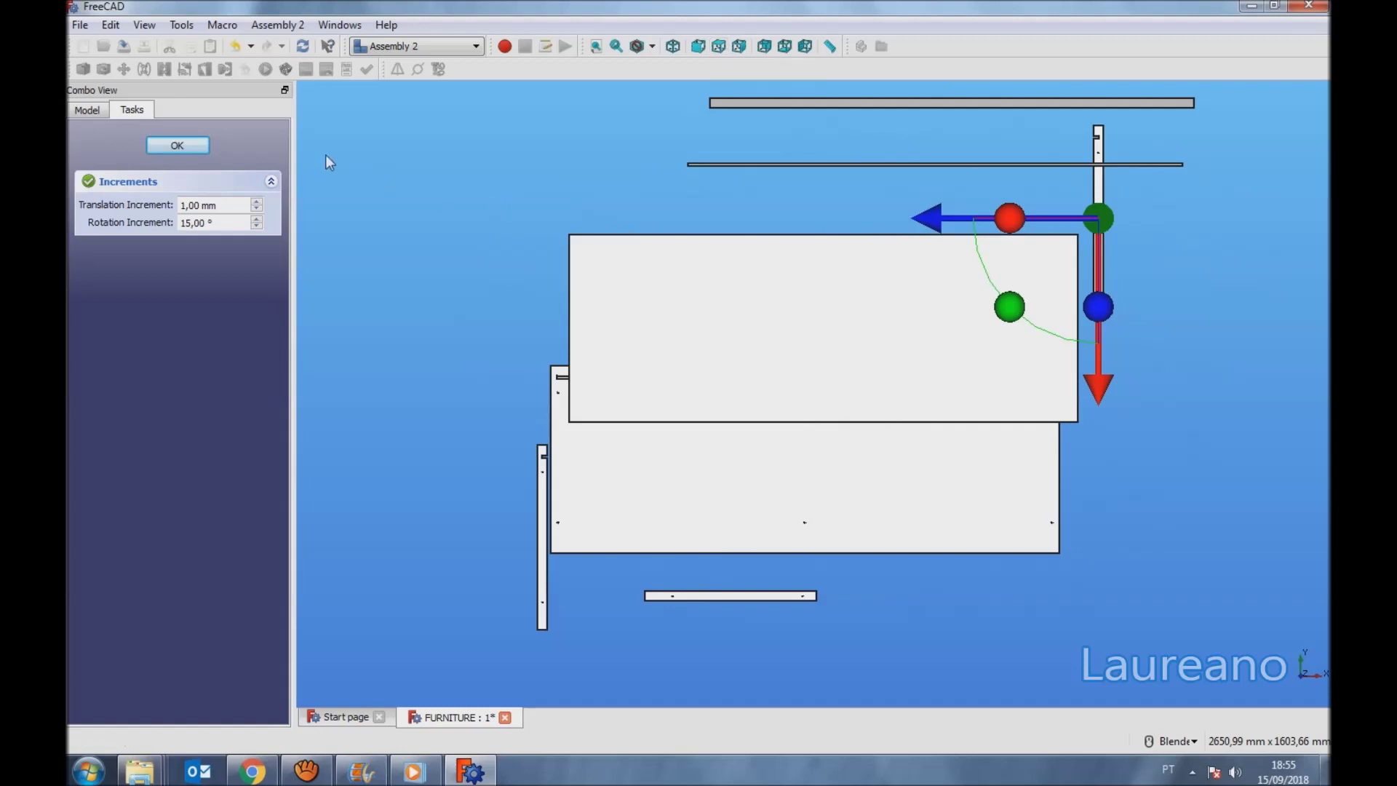
left_click(177, 145)
left_click(672, 46)
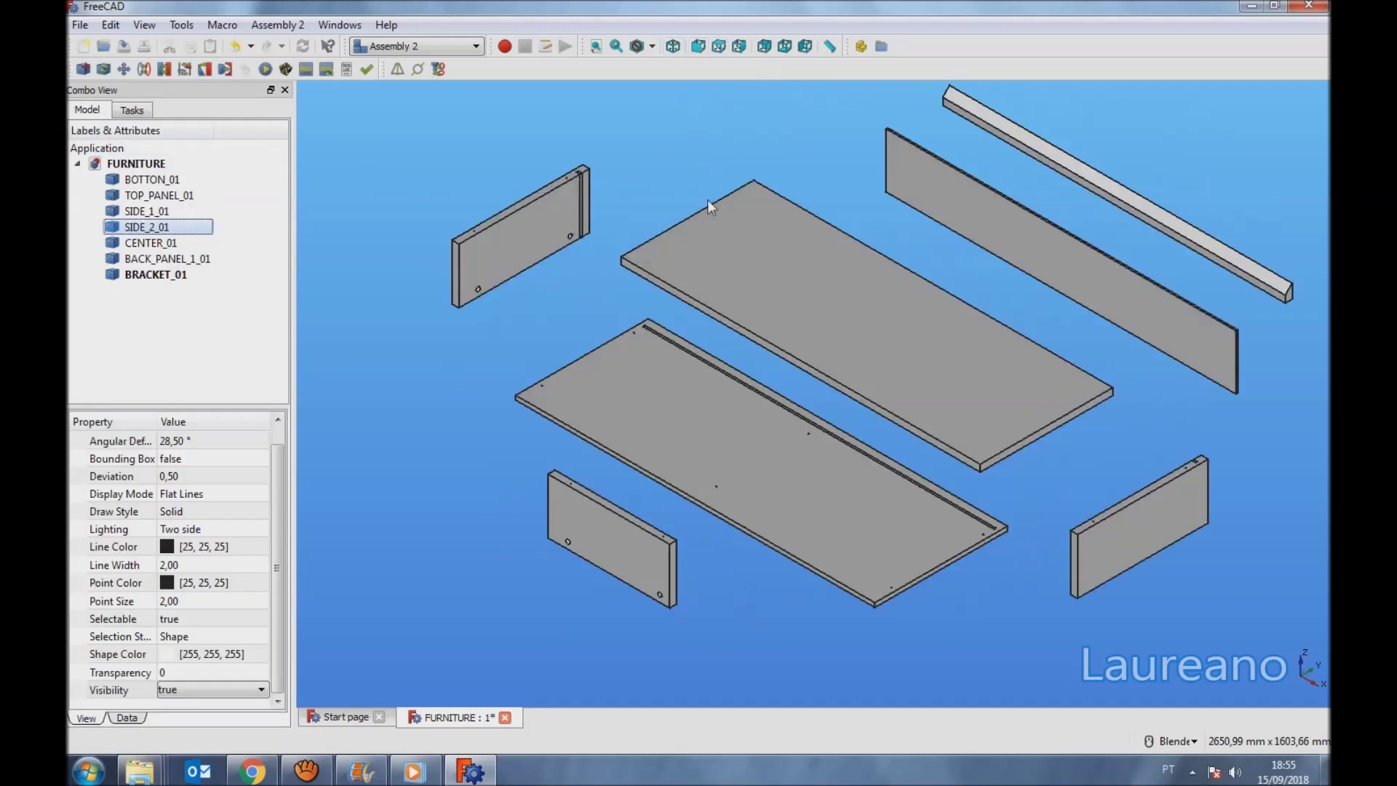
Rotate the CENTER_01 panel 90° about its vertical axis so it runs parallel to the side panels, and save the assembly.
scroll(647, 415, "down", 2)
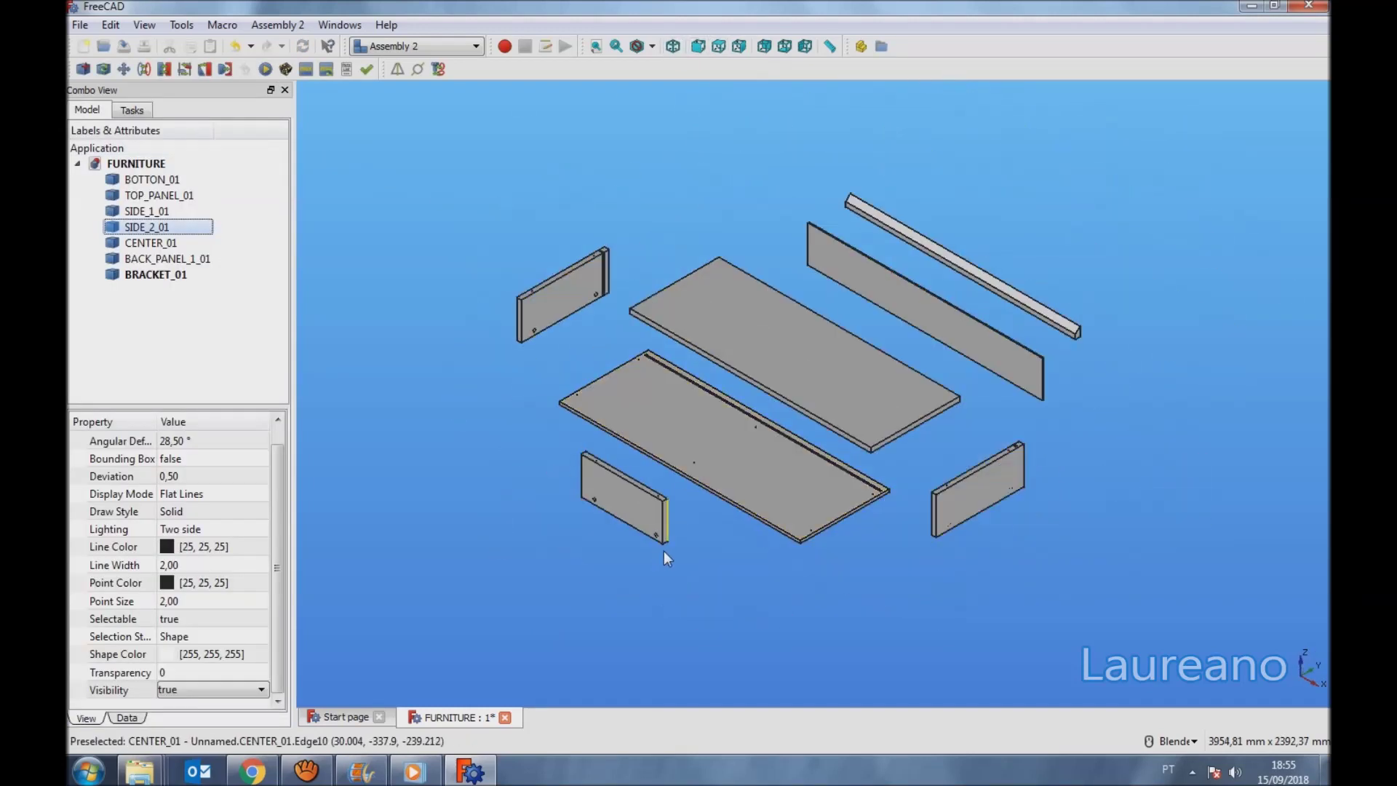
left_click(621, 509)
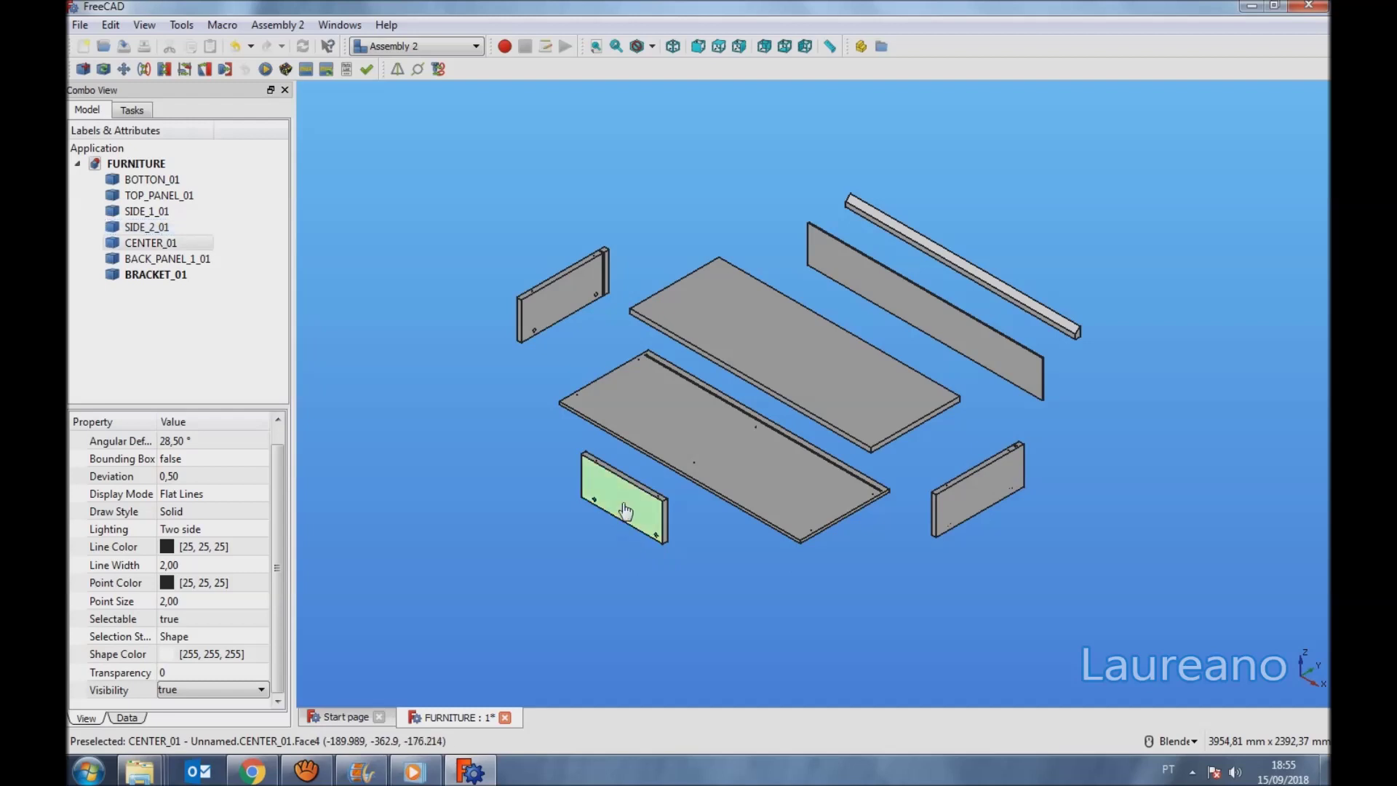
double_click(115, 242)
left_click_drag(627, 578, 757, 502)
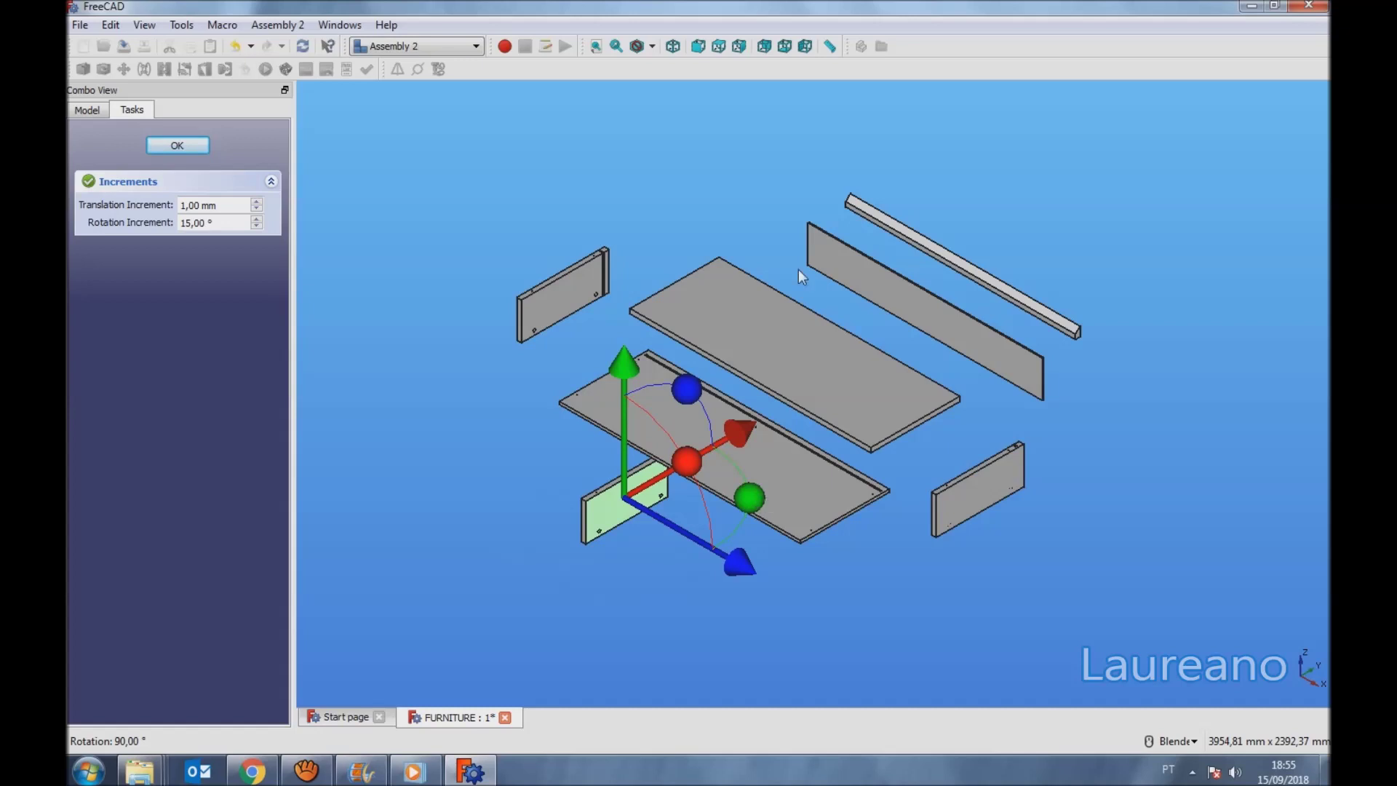
left_click(714, 48)
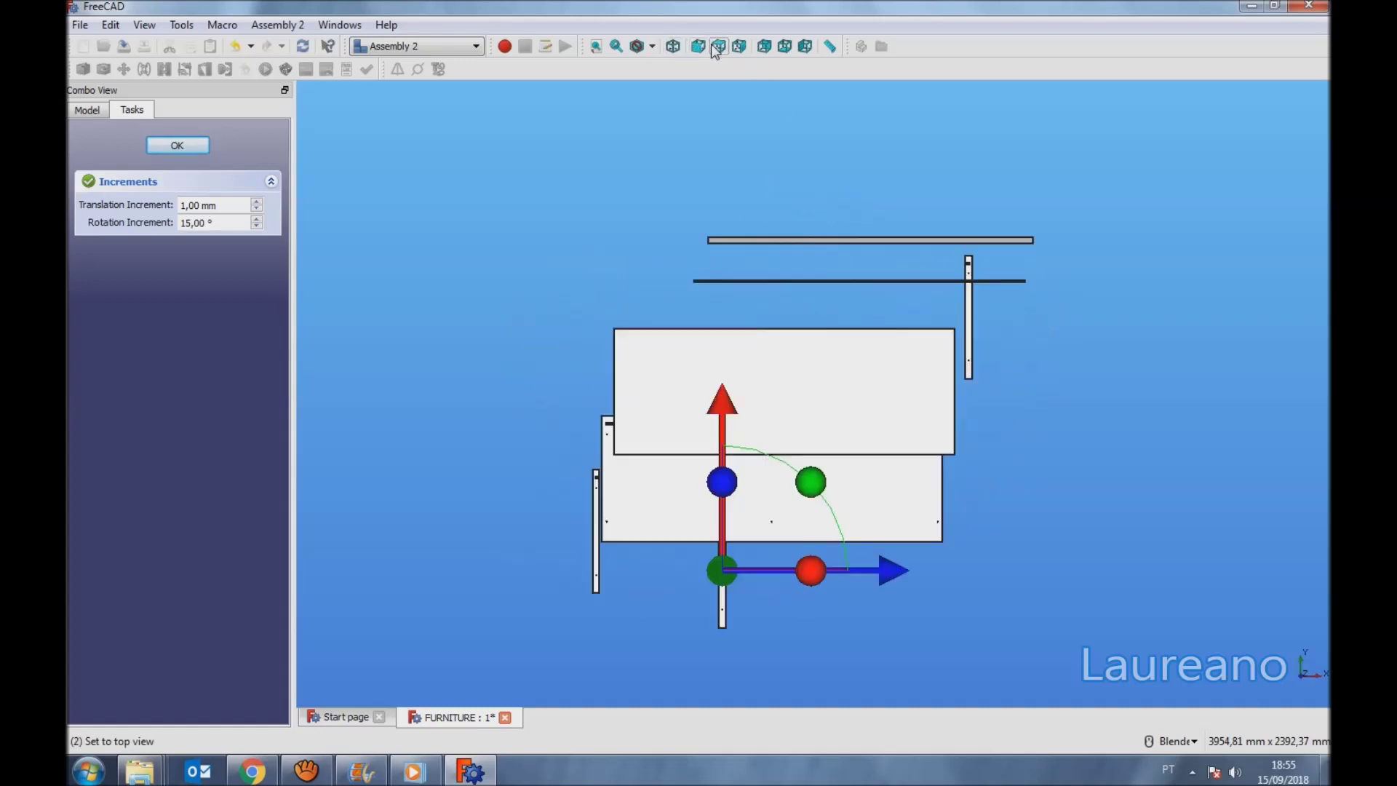
left_click(180, 146)
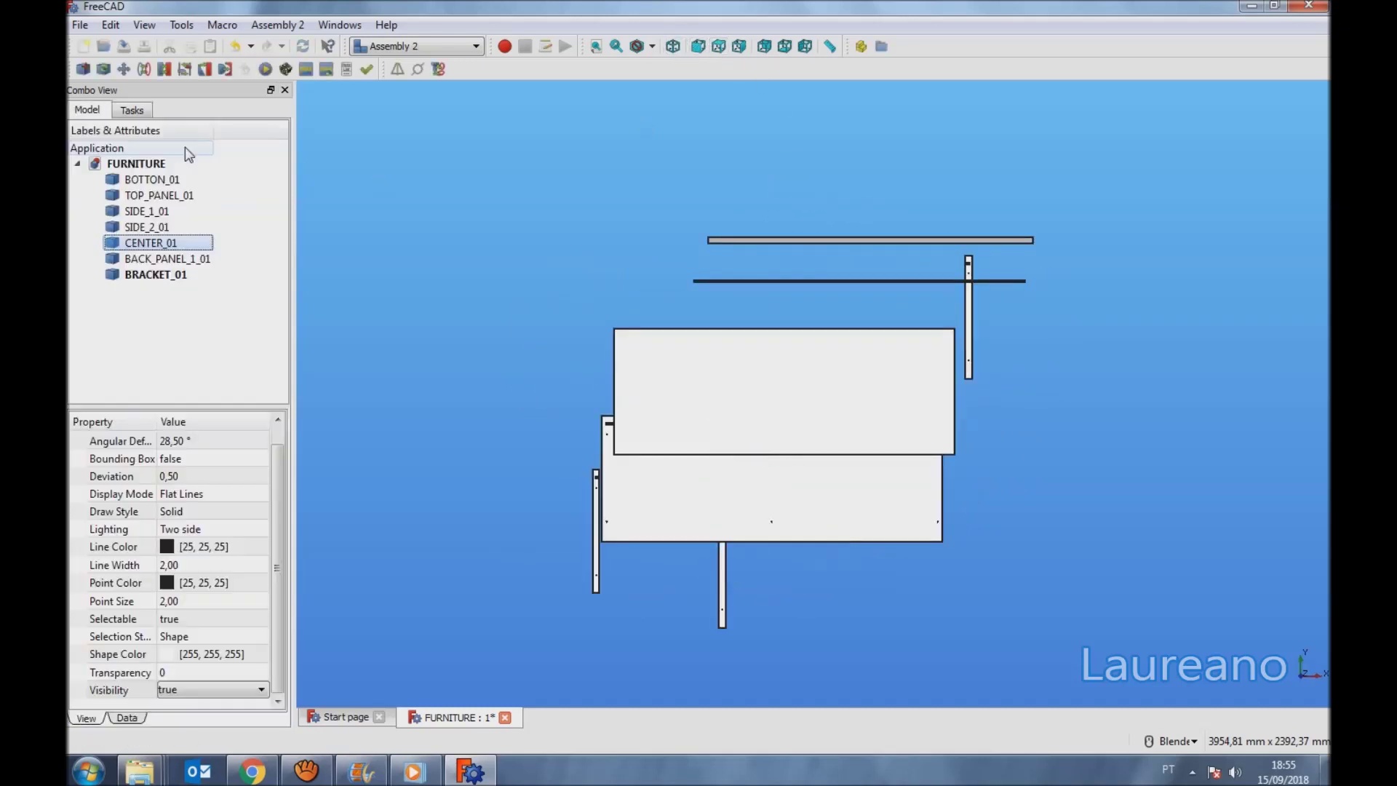
left_click(674, 47)
left_click(125, 45)
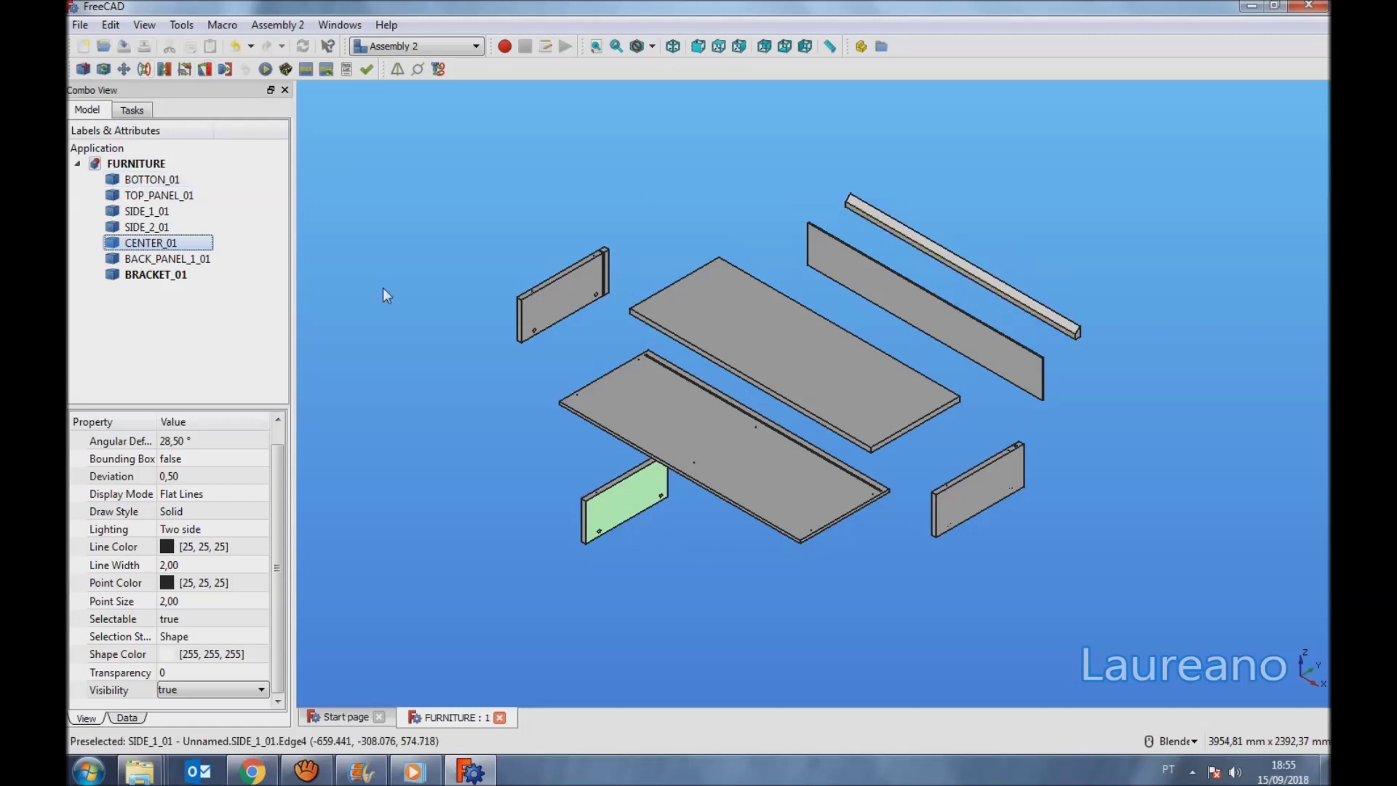
Rotate BRACKET_01 180° about its long axis and 180° about its vertical axis, and save the assembly.
left_click(151, 276)
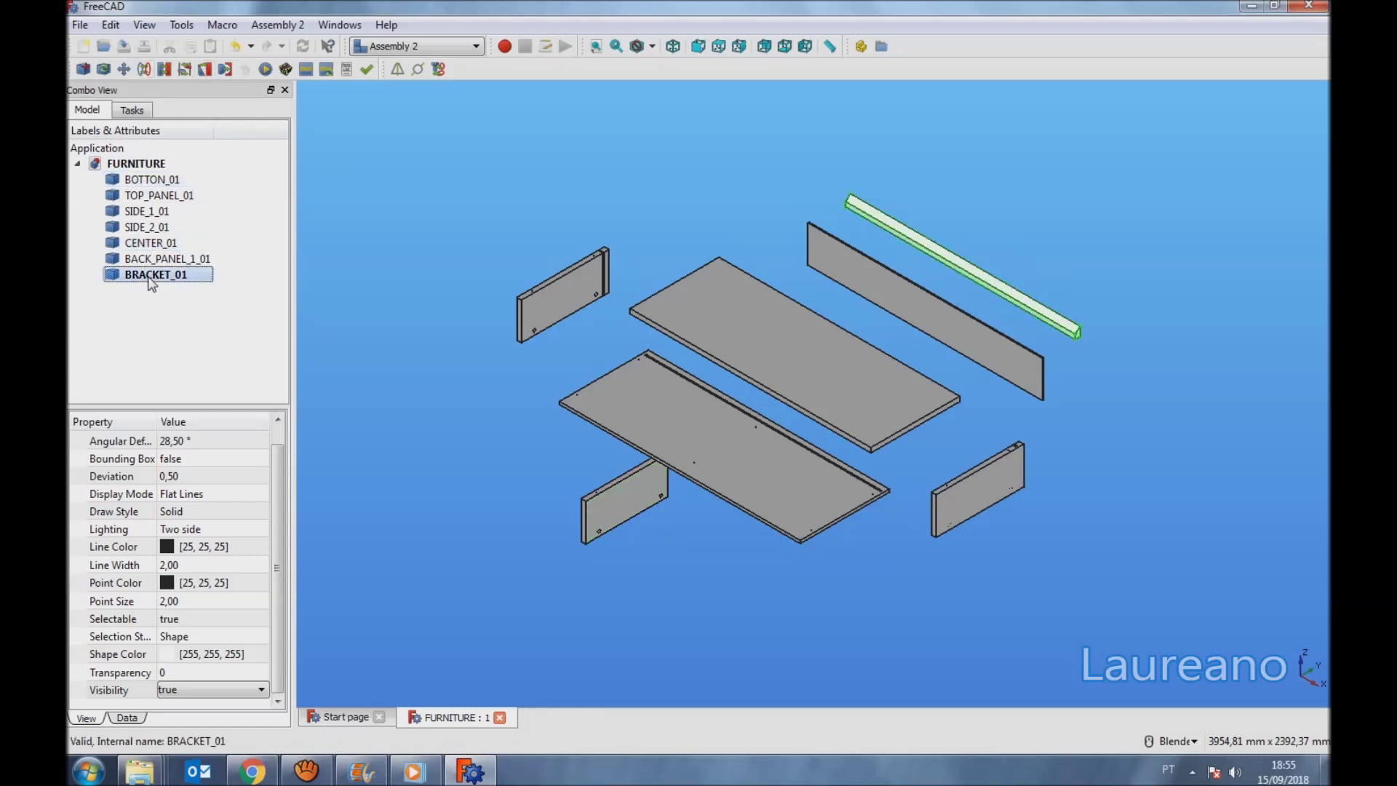
double_click(111, 278)
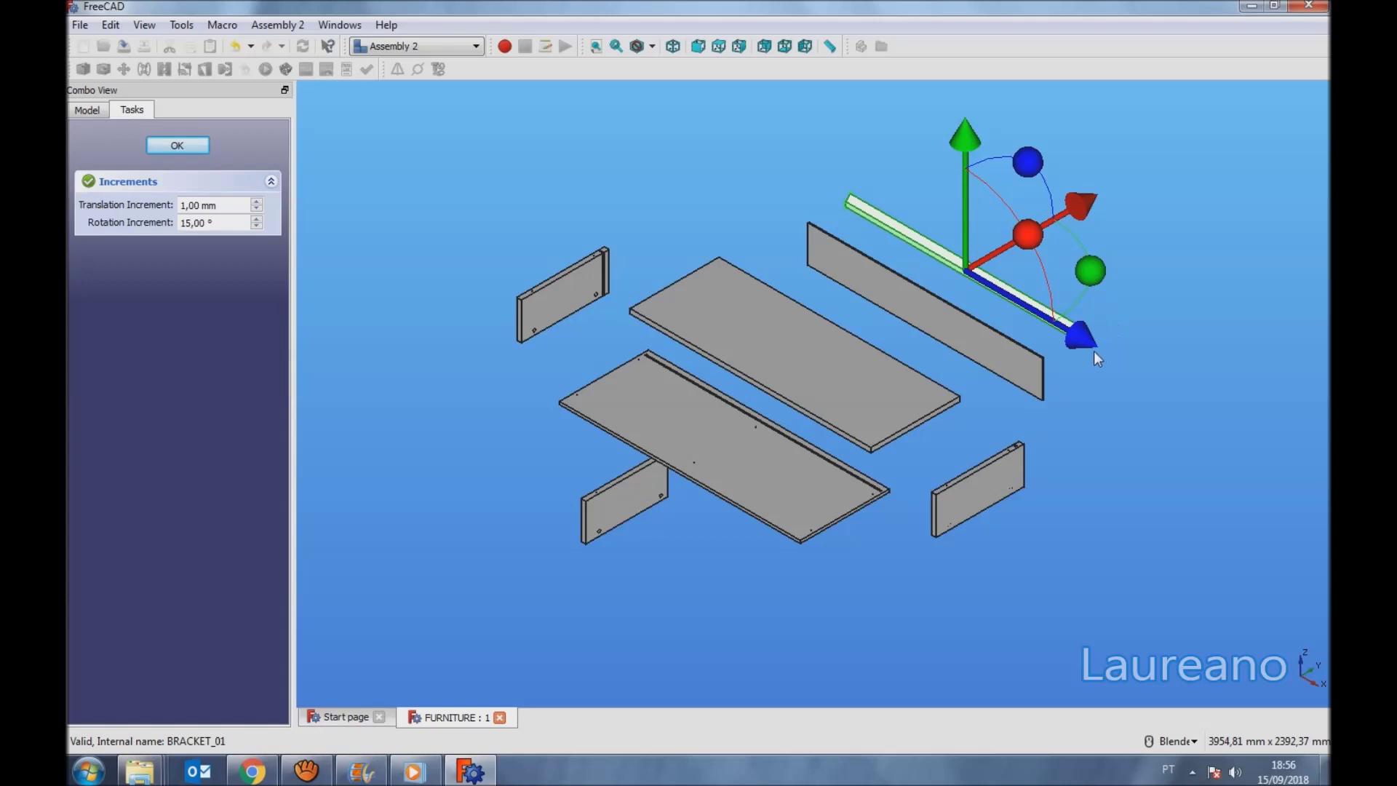
left_click_drag(1029, 164, 915, 369)
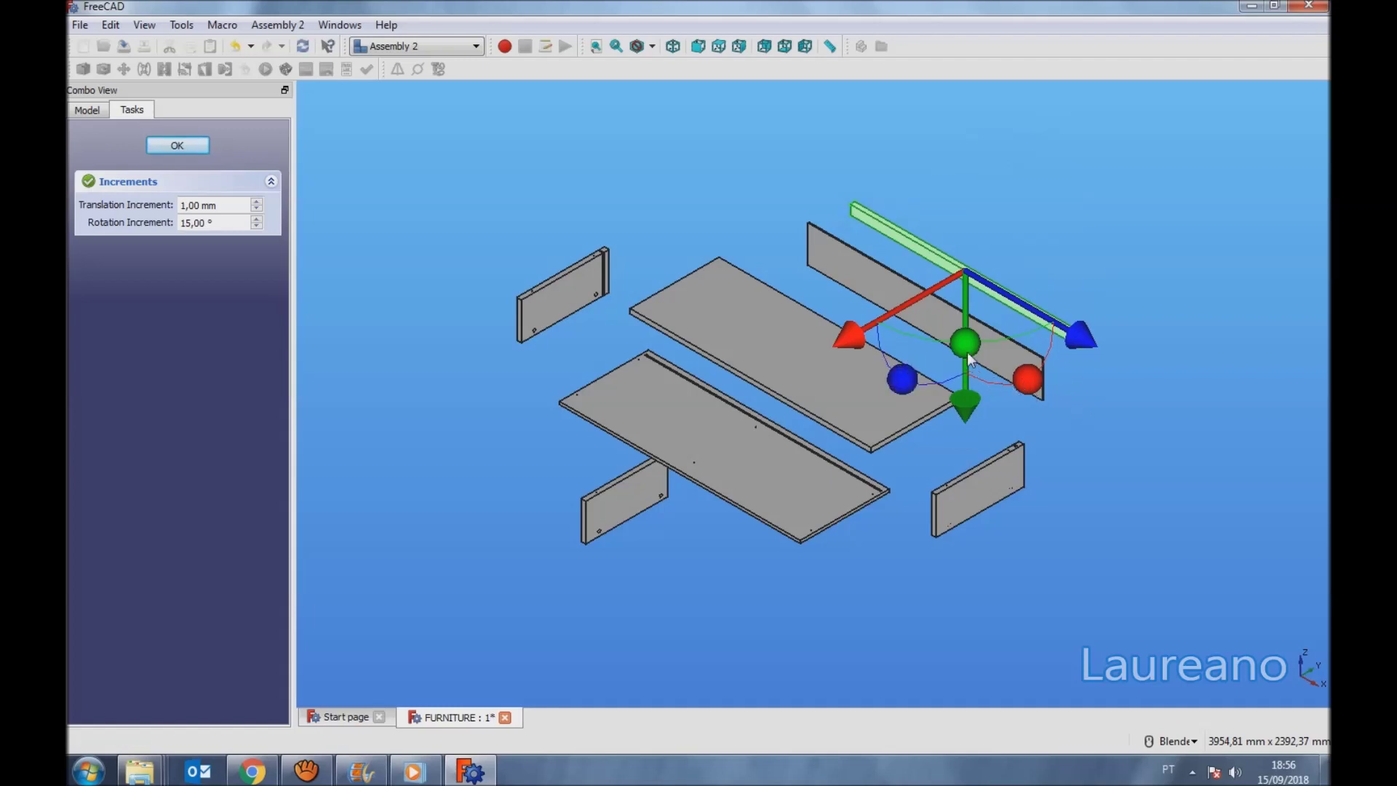
left_click_drag(963, 347, 966, 248)
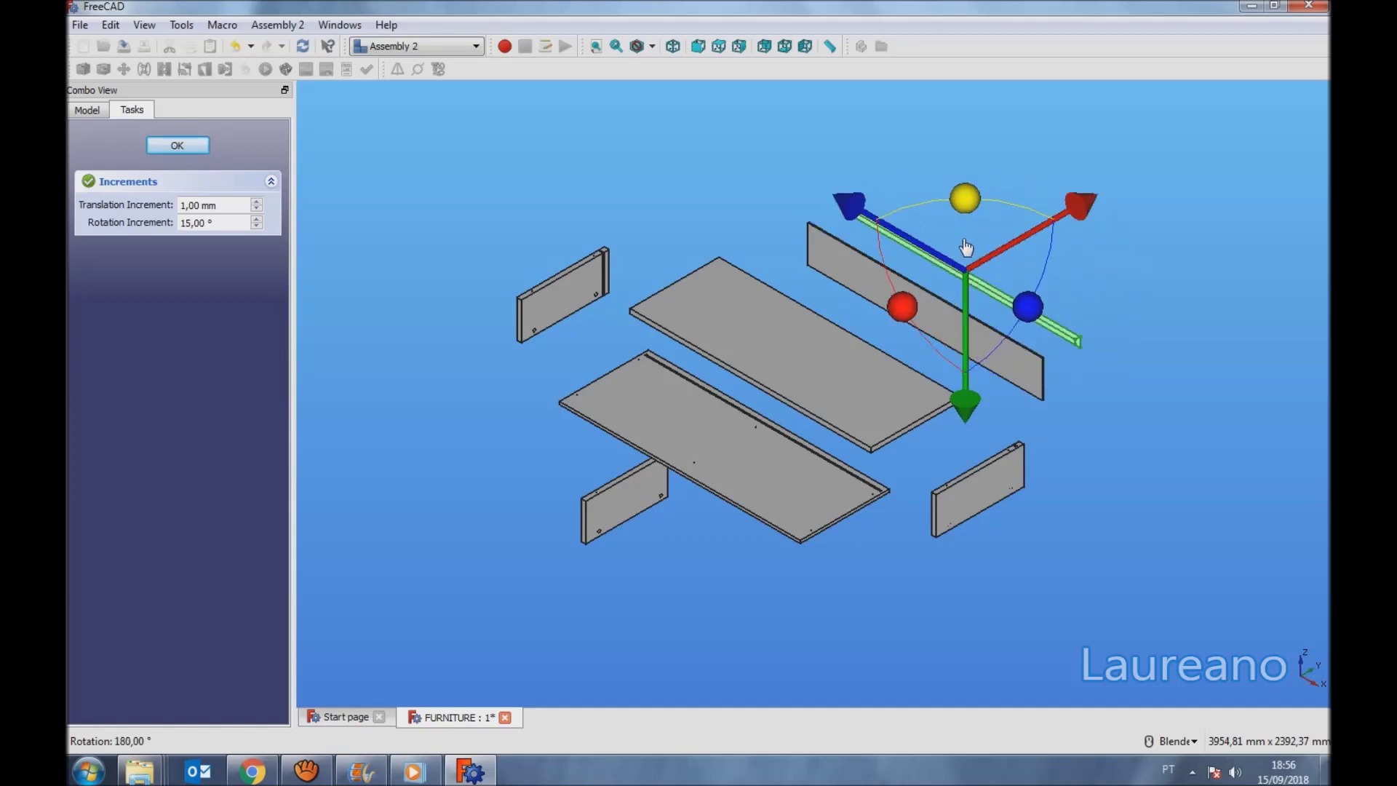
left_click_drag(966, 247, 966, 247)
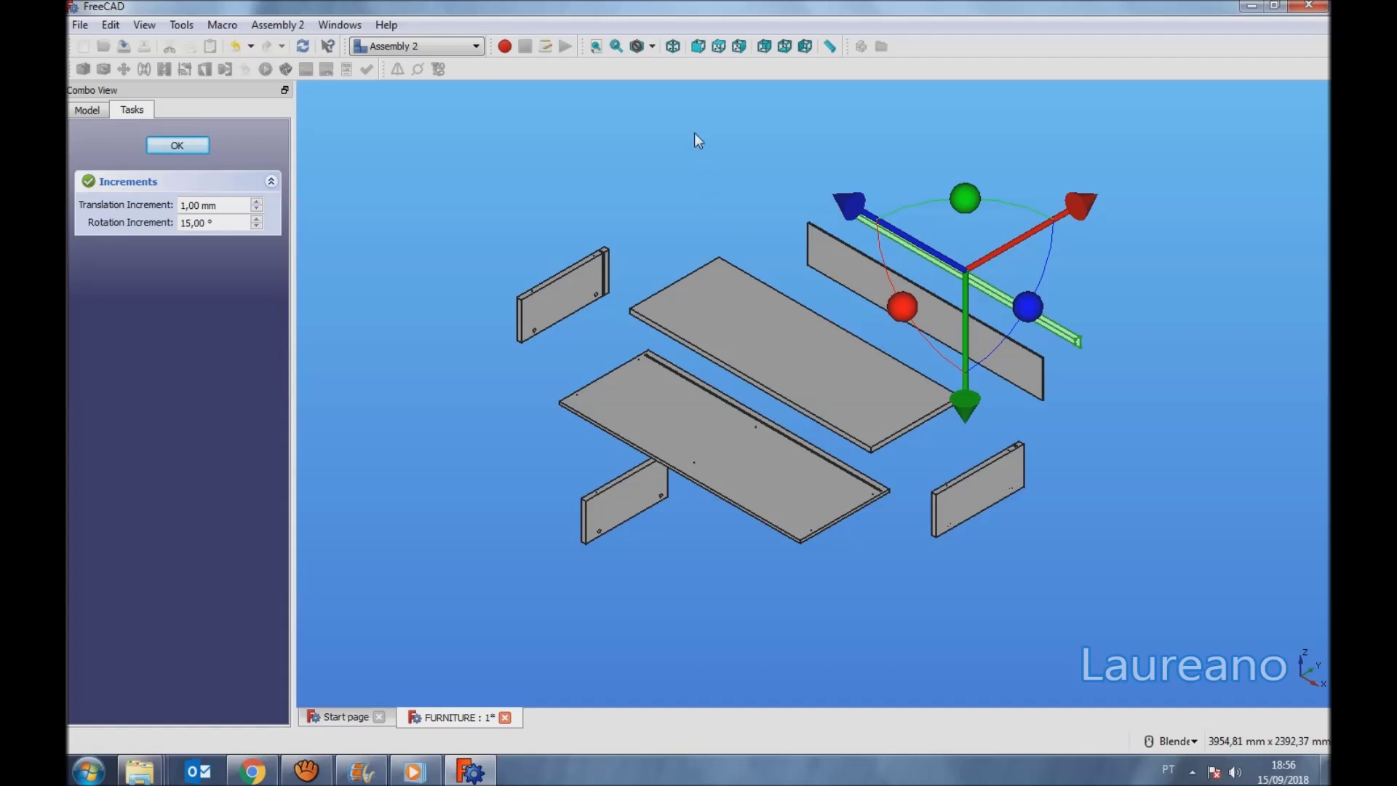
left_click(718, 47)
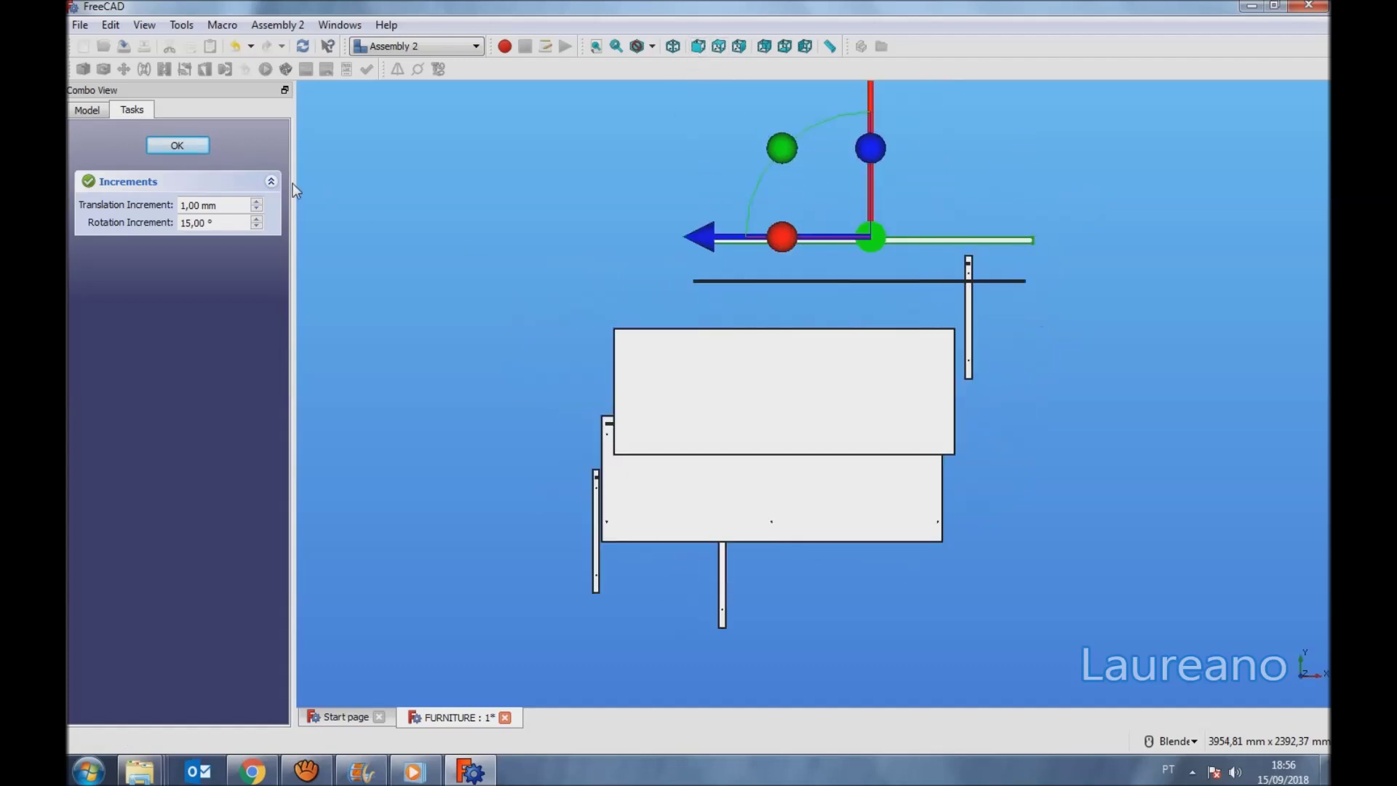
left_click(177, 146)
left_click(597, 46)
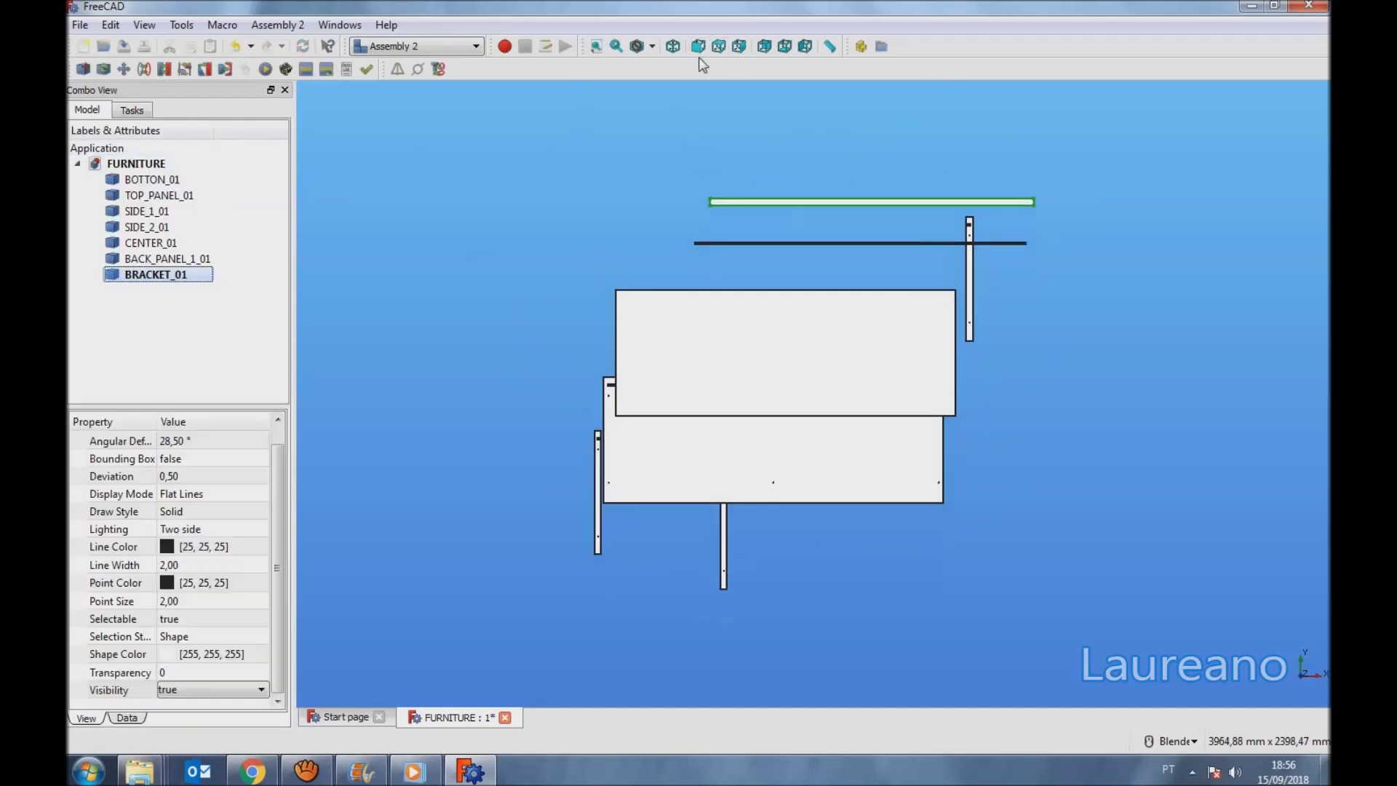
left_click(675, 48)
left_click(912, 643)
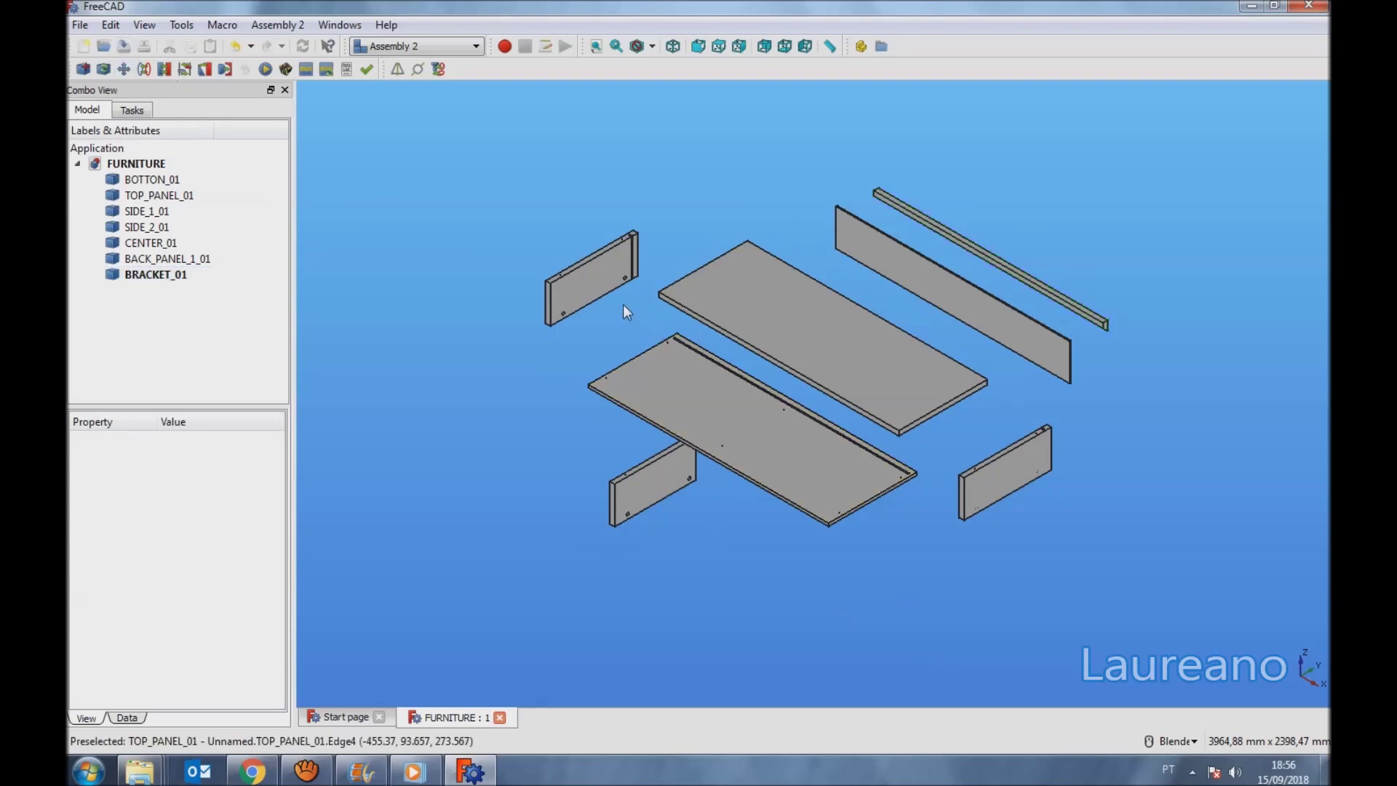
Add a circular edge constraint between the bottom panel's rear hole beside the groove end and the rear hole in SIDE_1_01's lower edge.
scroll(658, 331, "up", 8)
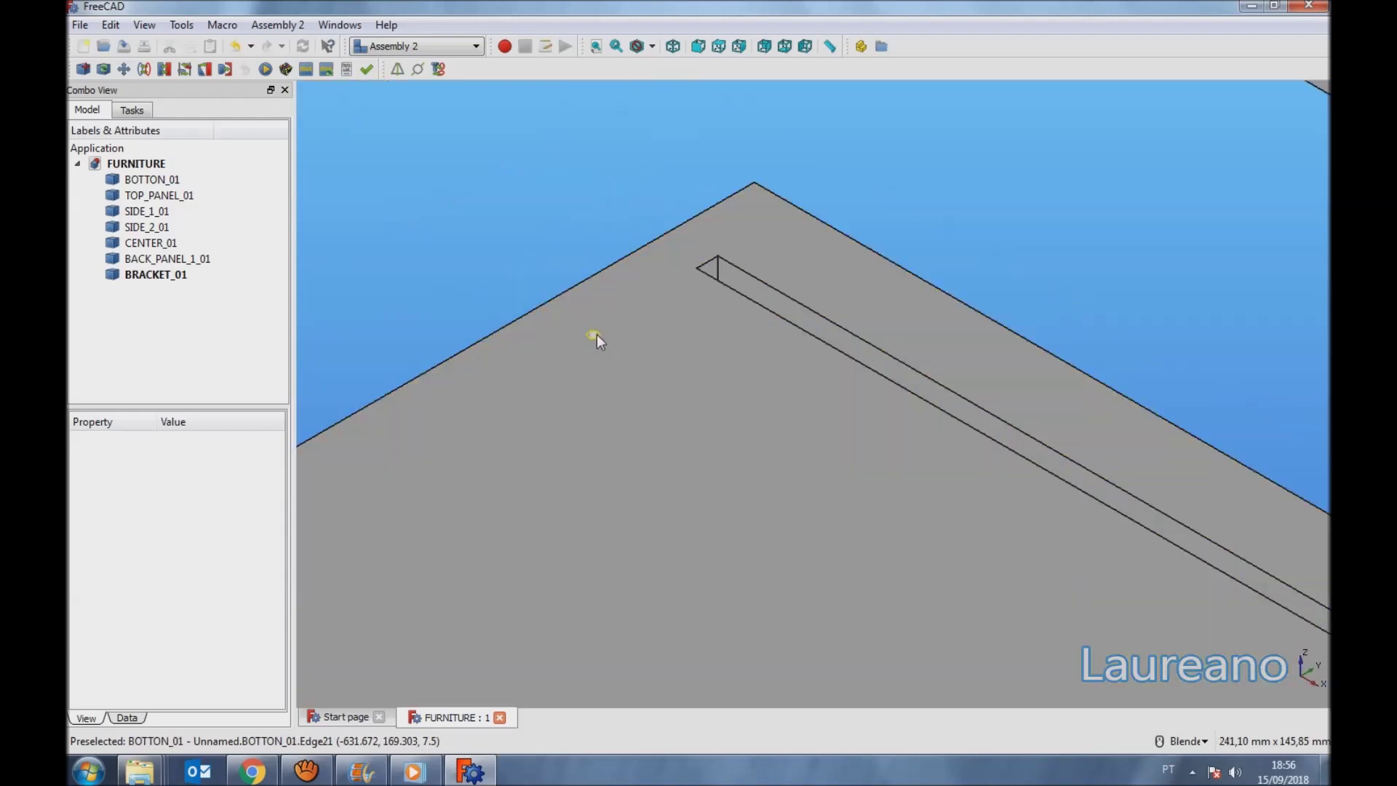
left_click(596, 336)
scroll(674, 321, "down", 5)
middle_click_drag(642, 303, 675, 209)
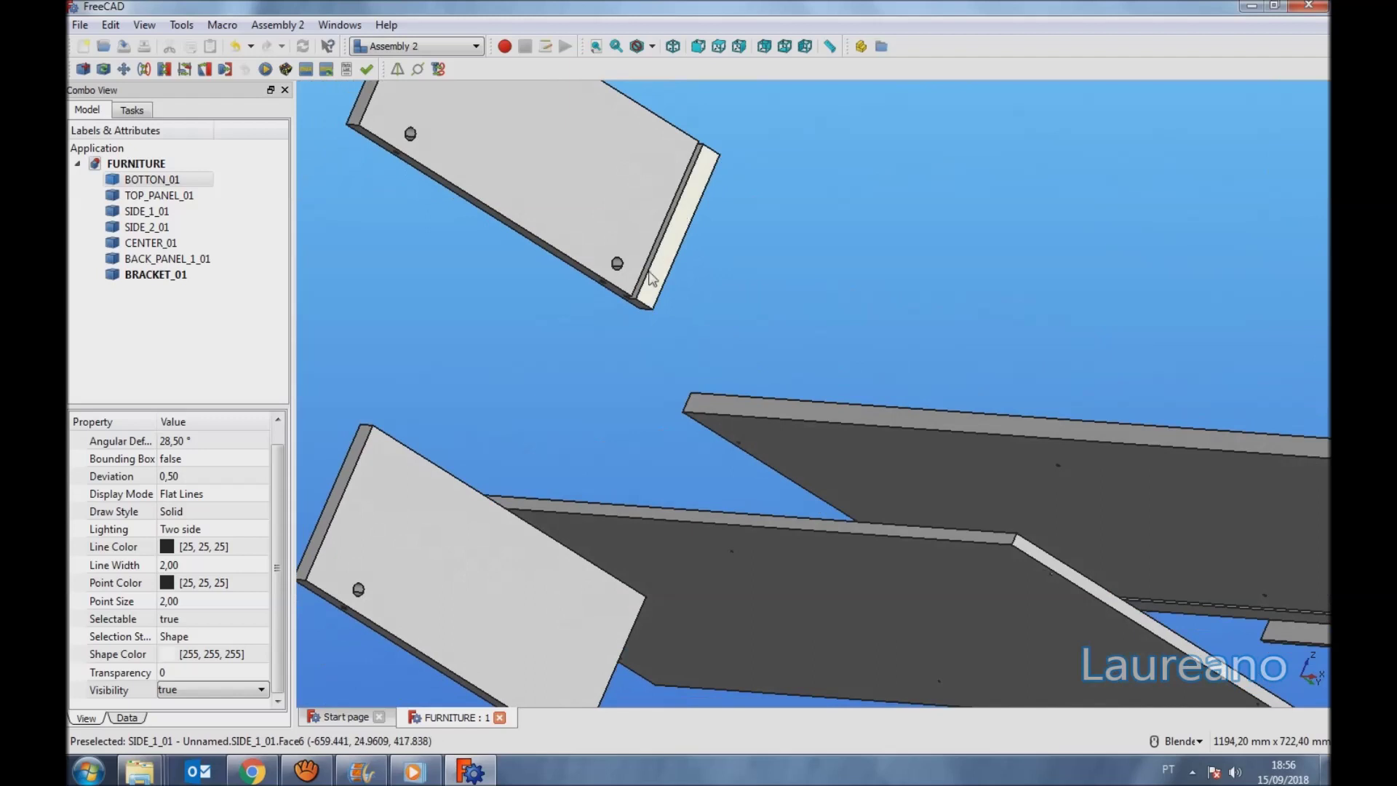
scroll(588, 334, "up", 8)
left_click(571, 247, "ctrl")
left_click(145, 69)
scroll(763, 354, "down", 5)
left_click(727, 332)
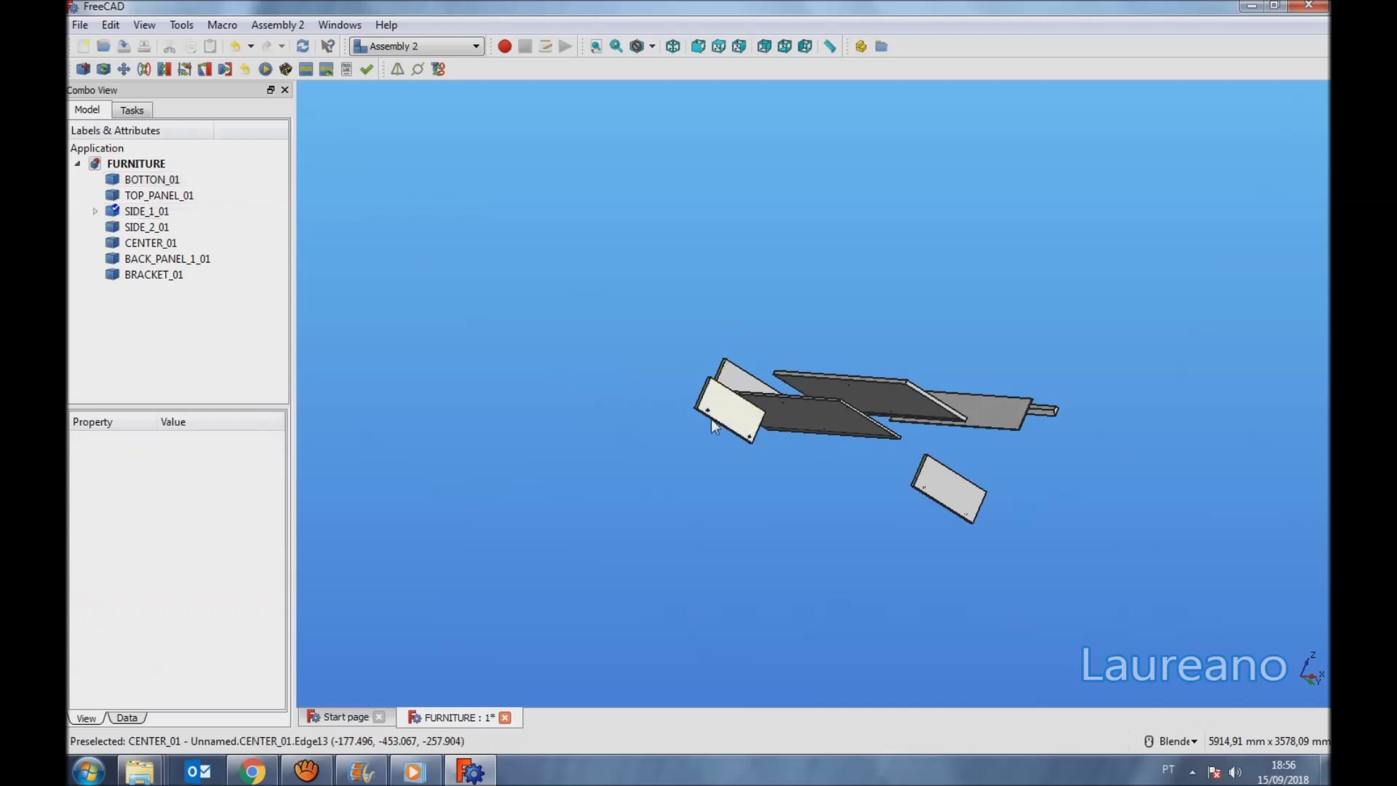
Move the SIDE_1_01 panel up and away from the bottom panel to expose the remaining holes.
middle_click_drag(658, 368, 658, 458)
scroll(723, 377, "up", 5)
scroll(722, 371, "up", 3)
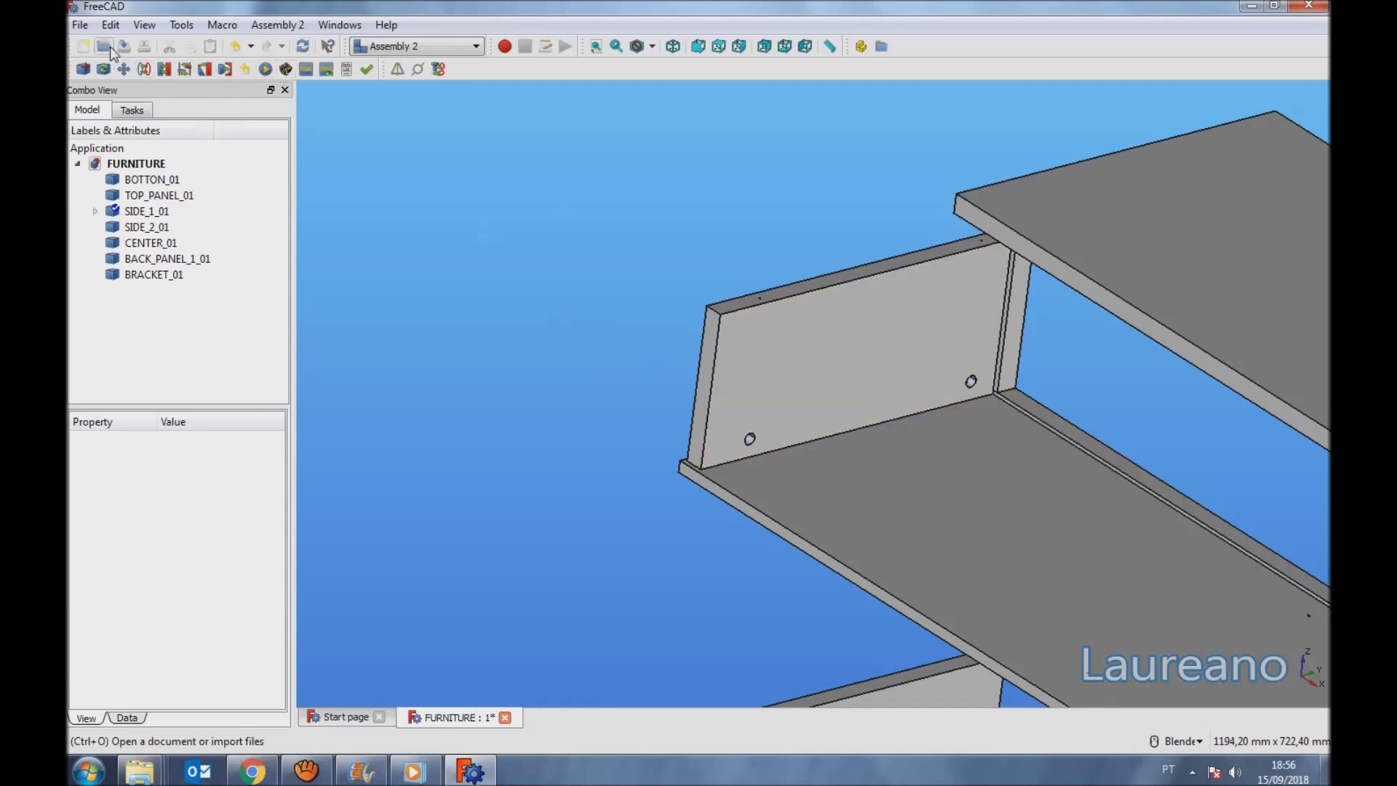
left_click(125, 69)
left_click(752, 355)
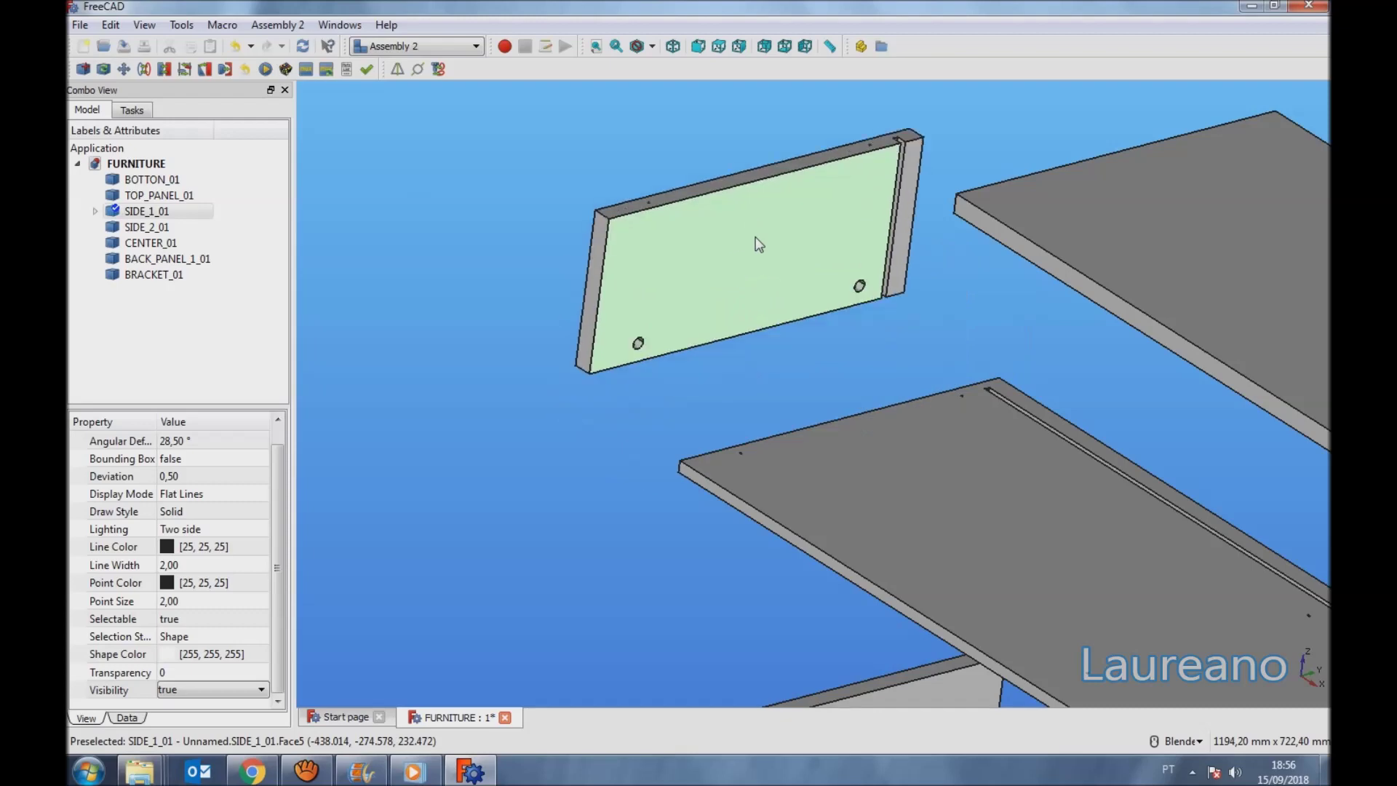
left_click(723, 302)
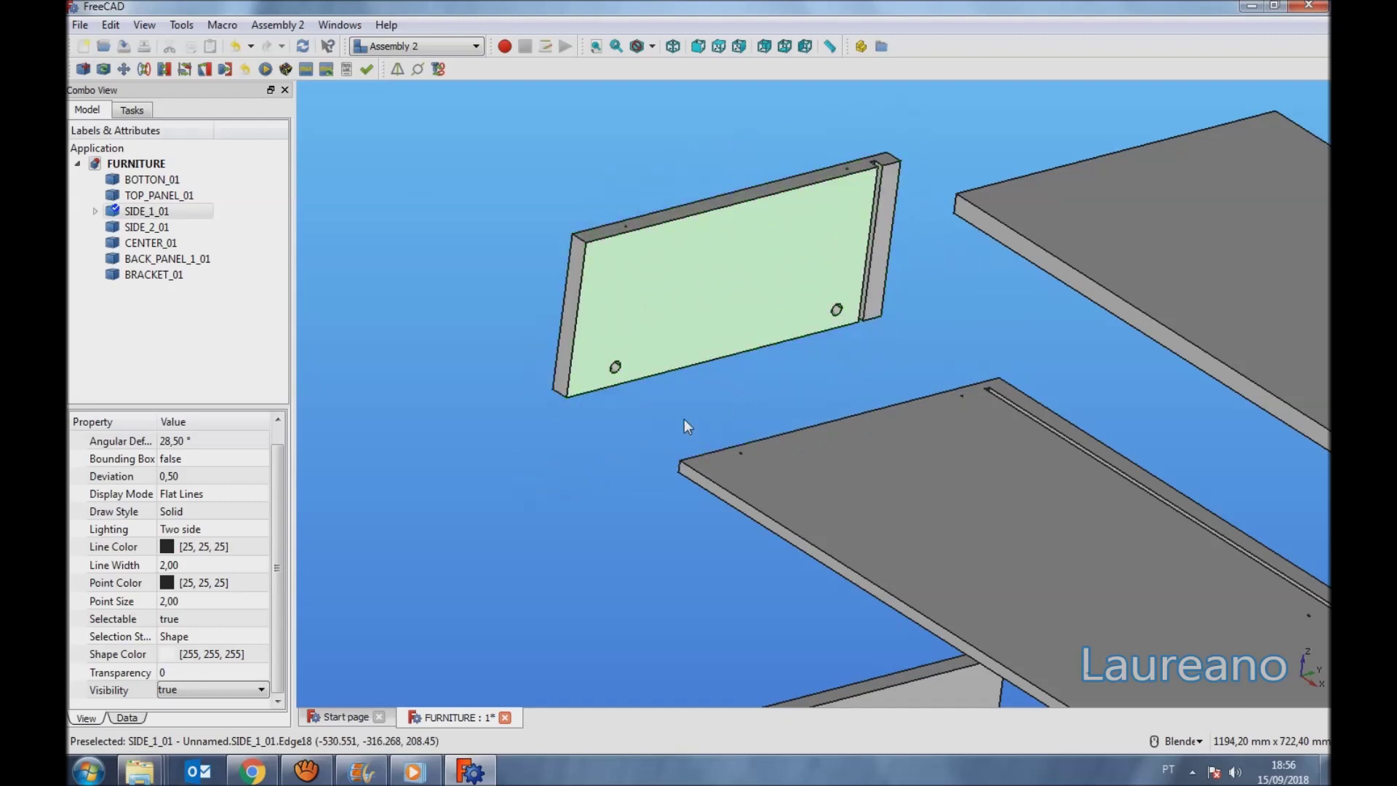
left_click(579, 460)
middle_click_drag(628, 443, 683, 346)
scroll(680, 274, "up", 8)
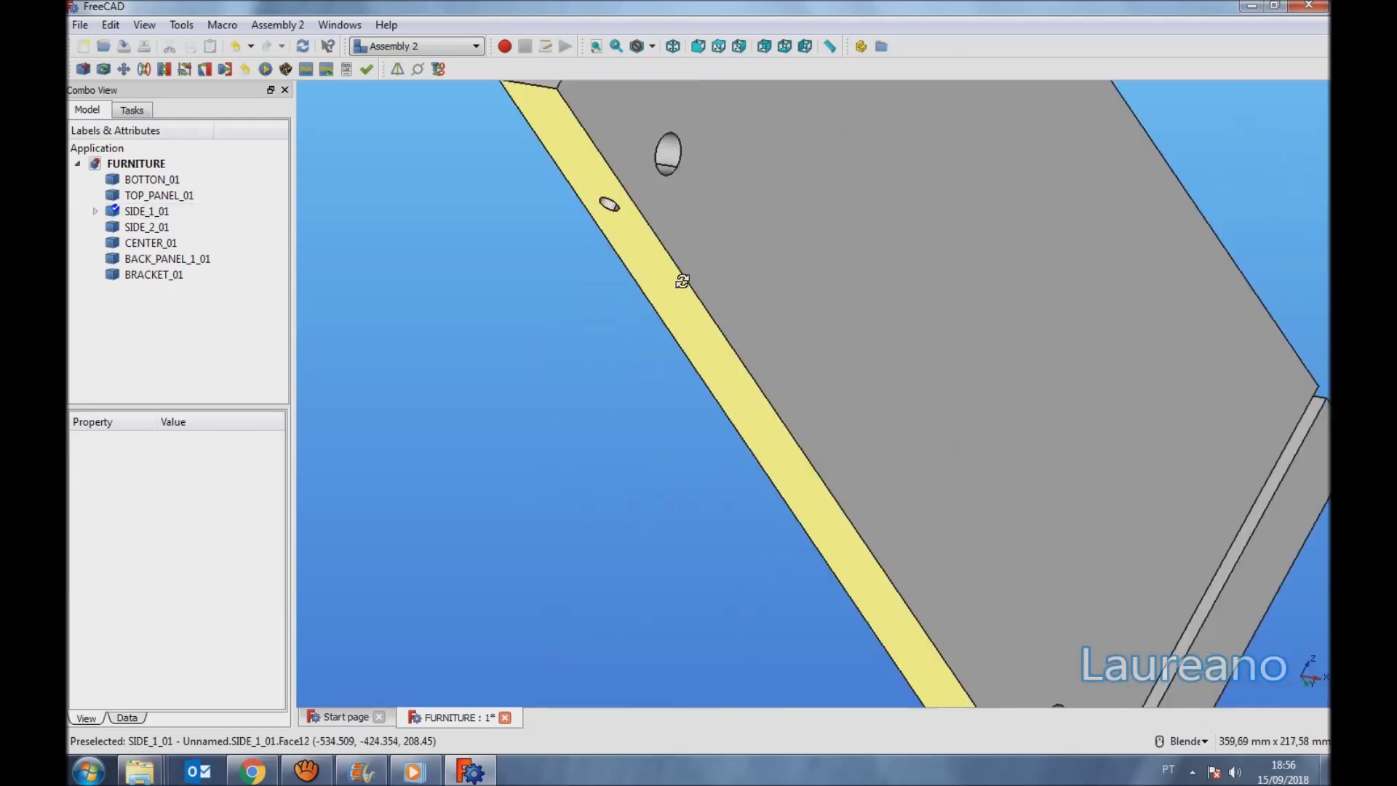
left_click(574, 216)
scroll(574, 216, "down", 10)
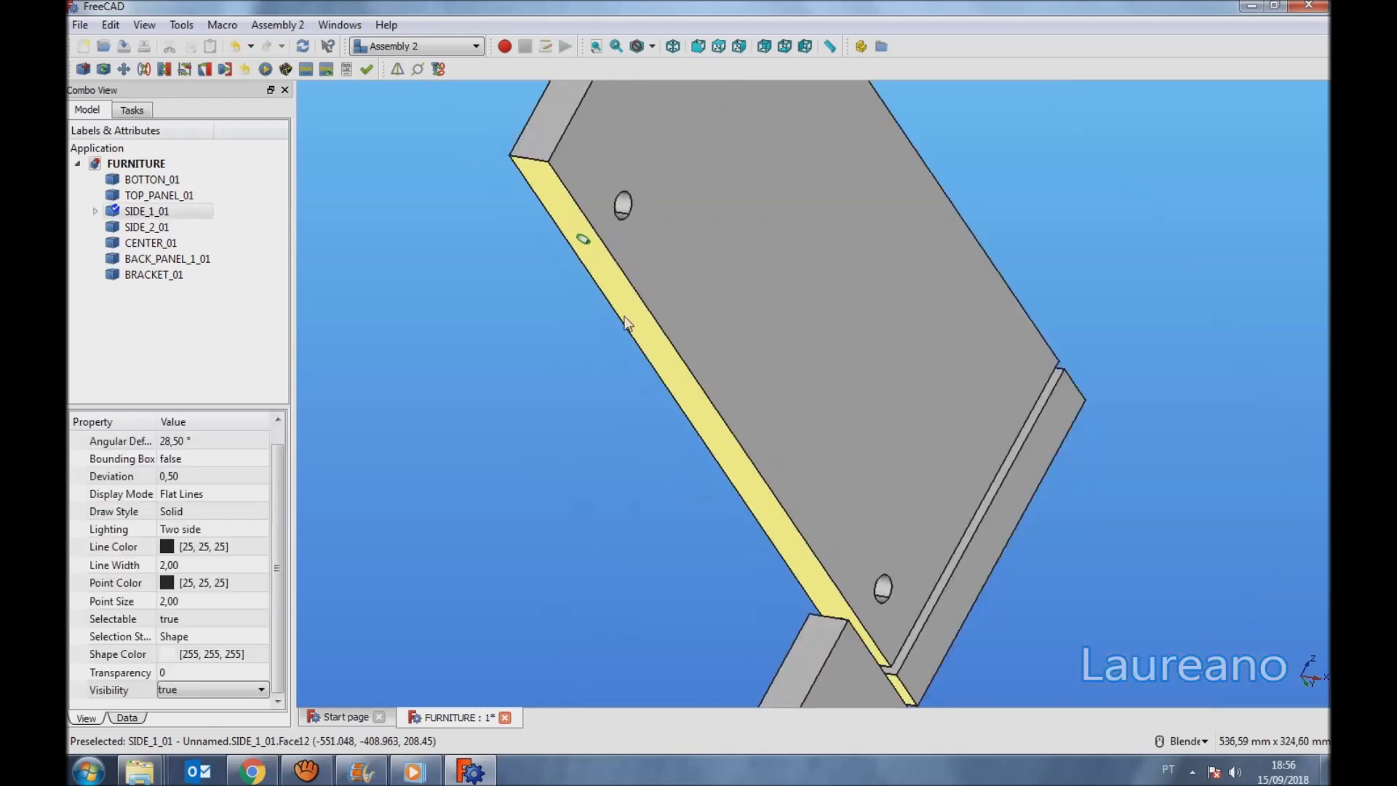
left_click(504, 404)
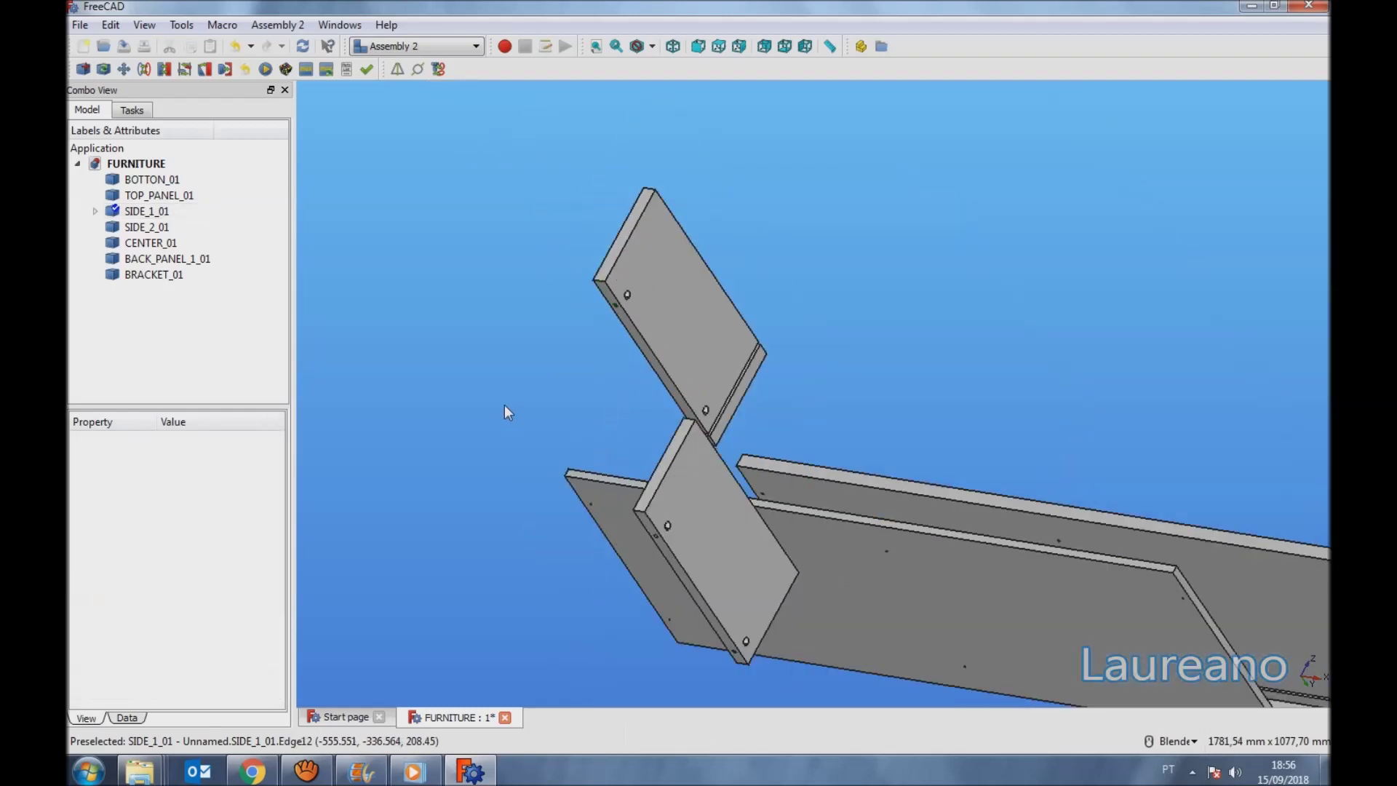
Add a circular edge constraint between the front hole in SIDE_1_01's lower edge and the bottom panel's matching front corner hole.
scroll(614, 287, "up", 10)
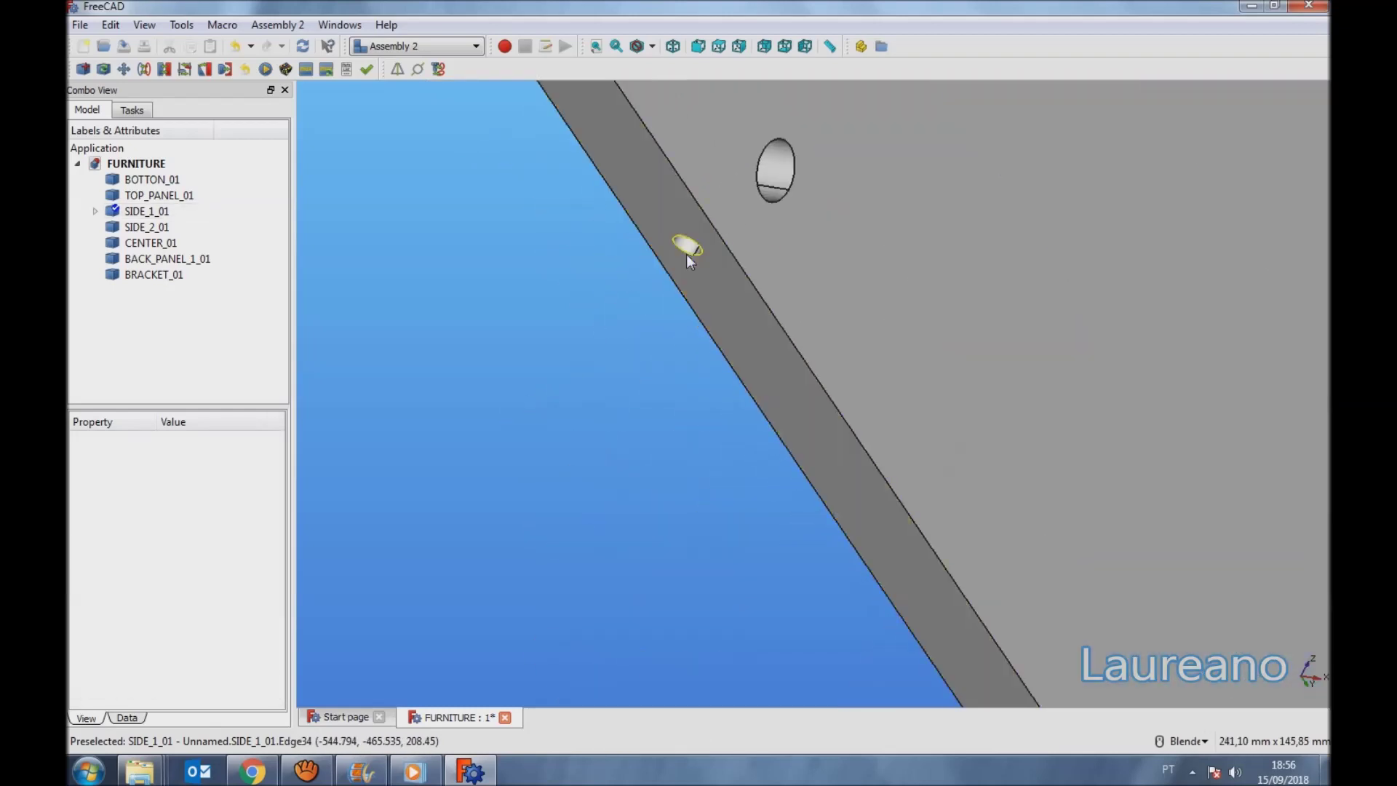
left_click(687, 253)
scroll(680, 414, "down", 6)
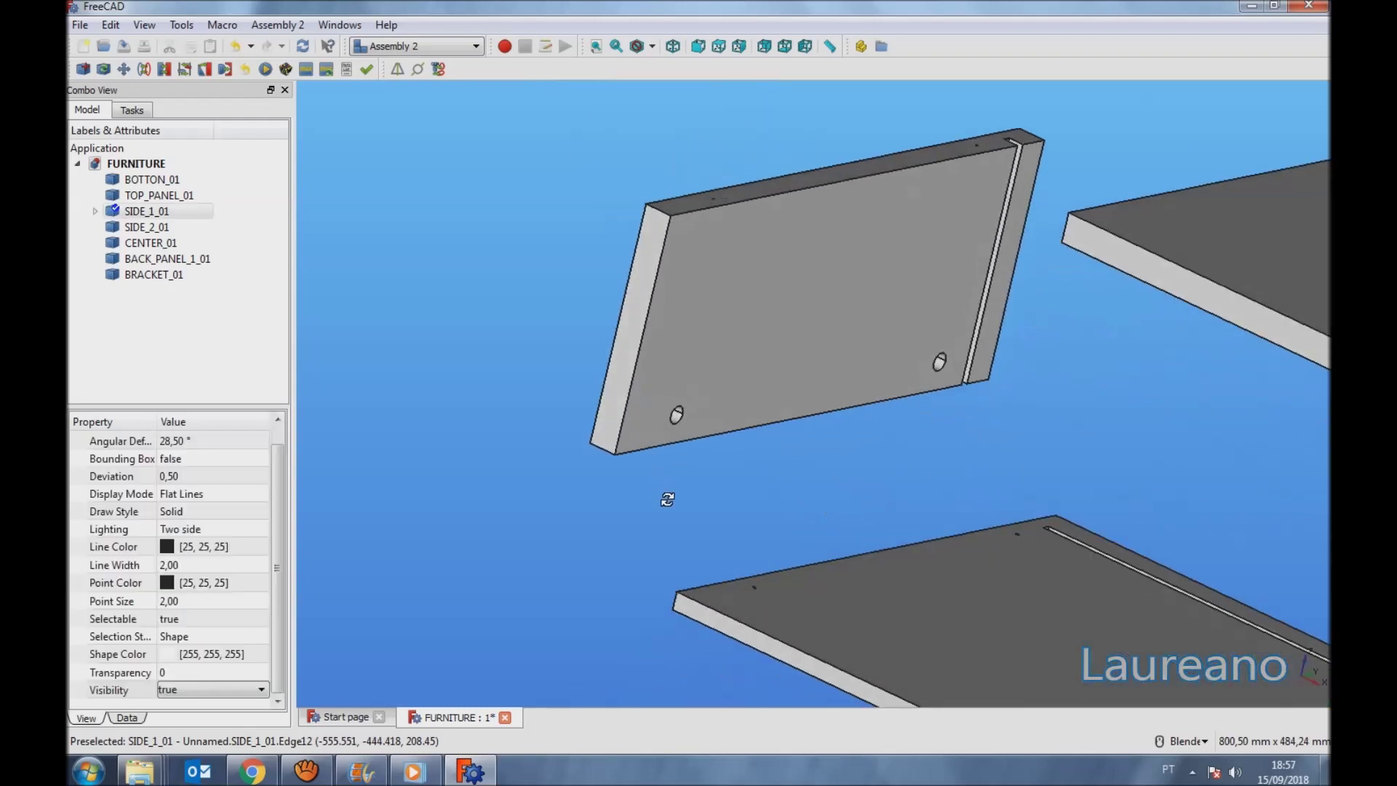
scroll(760, 556, "up", 5)
scroll(778, 502, "up", 3)
left_click(784, 492)
scroll(782, 493, "down", 3)
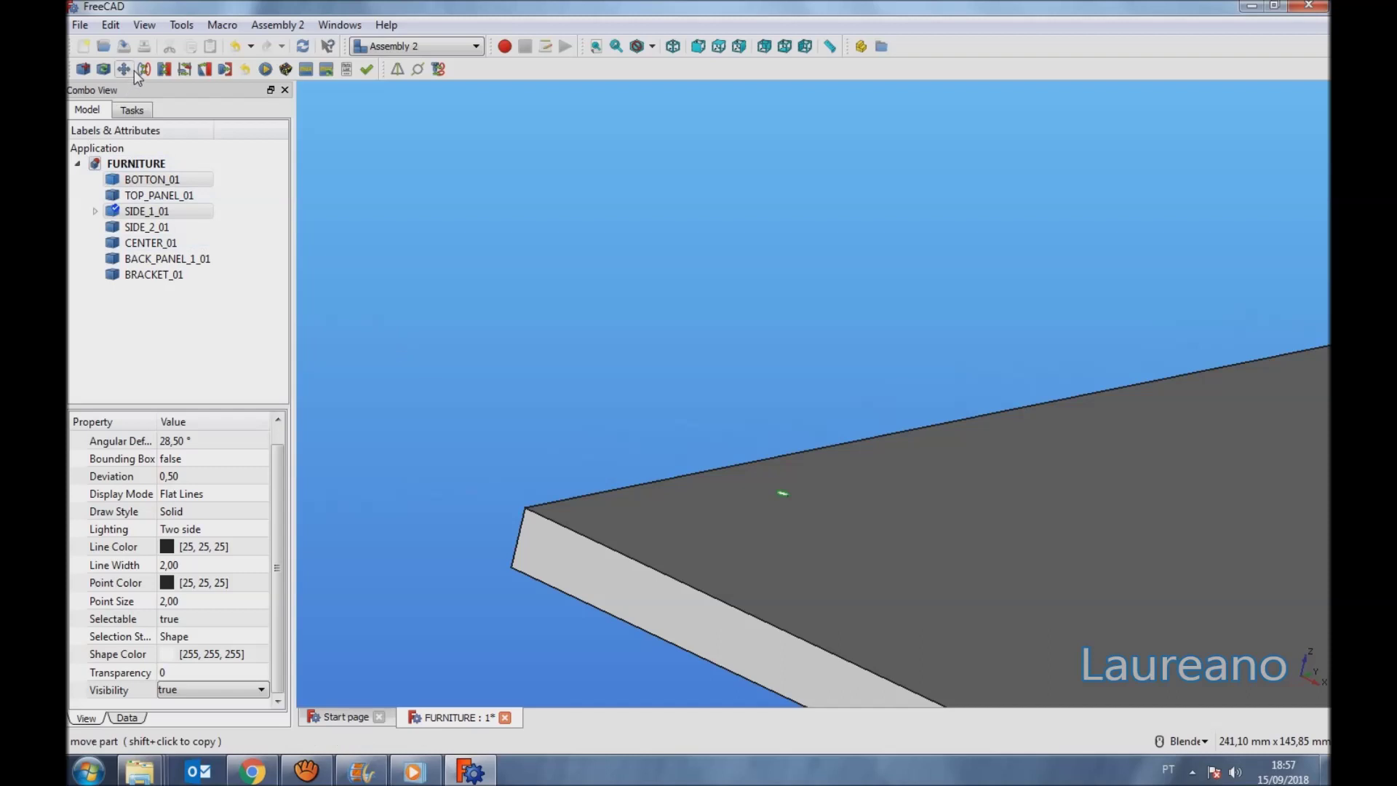
left_click(124, 69)
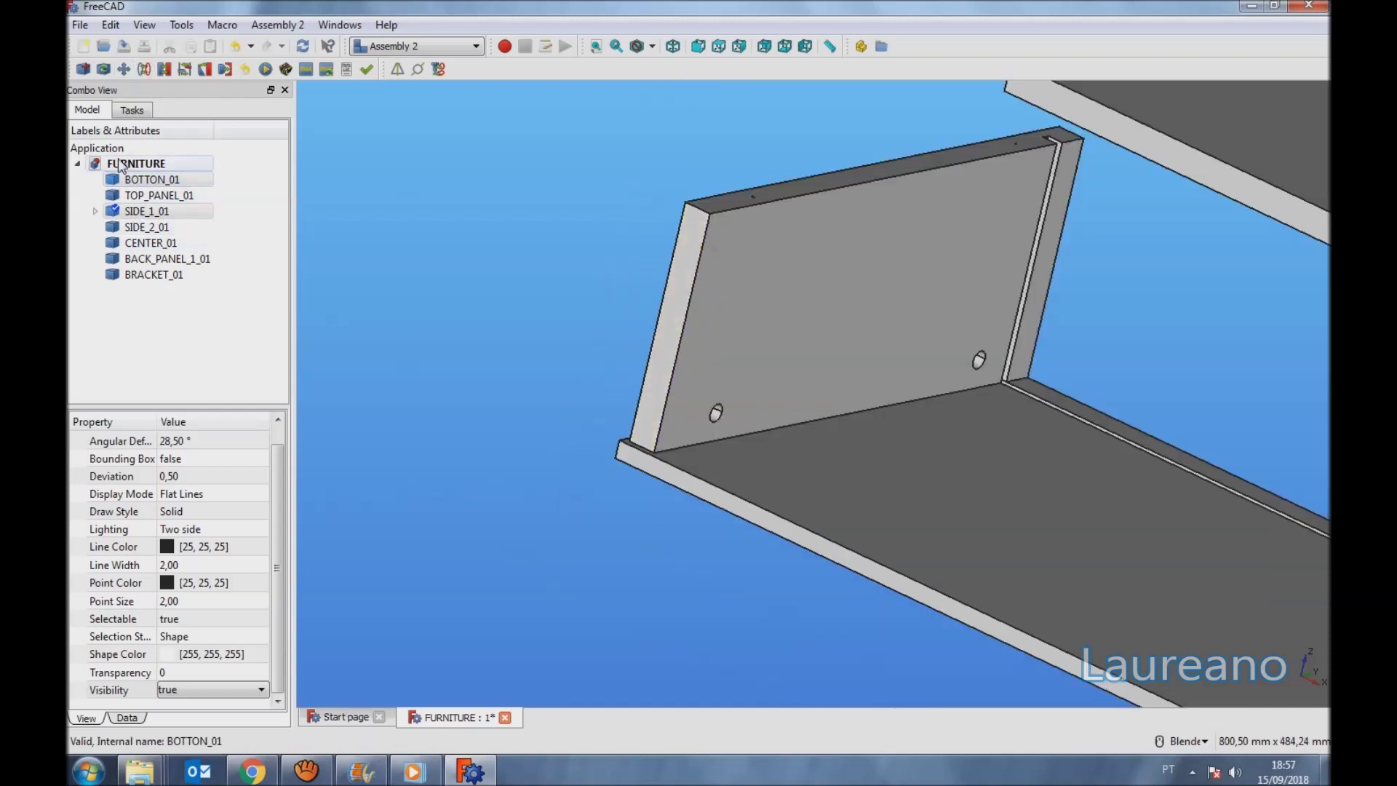
left_click(508, 250)
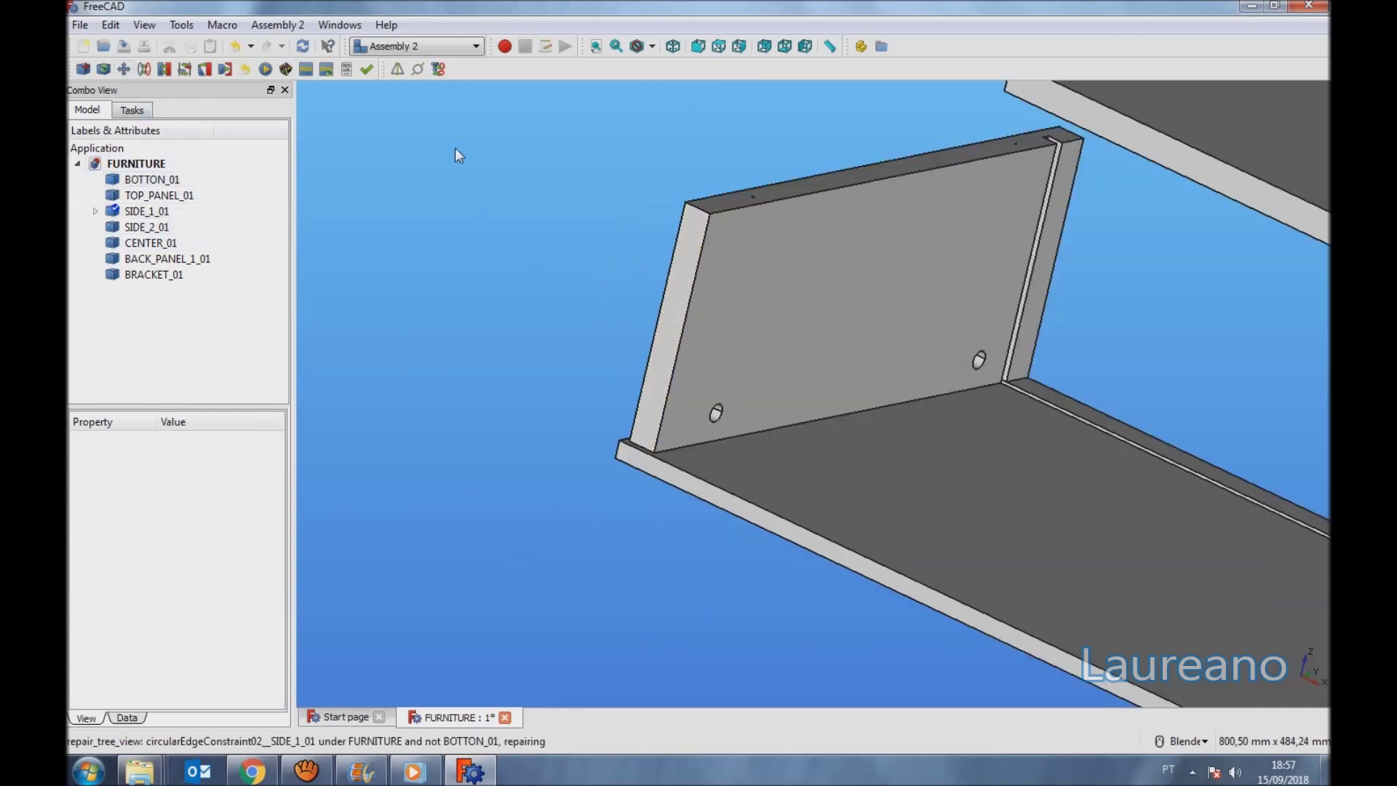
Add a circular edge constraint between the bottom panel's rear middle hole and the rear hole in CENTER_01's lower edge.
left_click(672, 46)
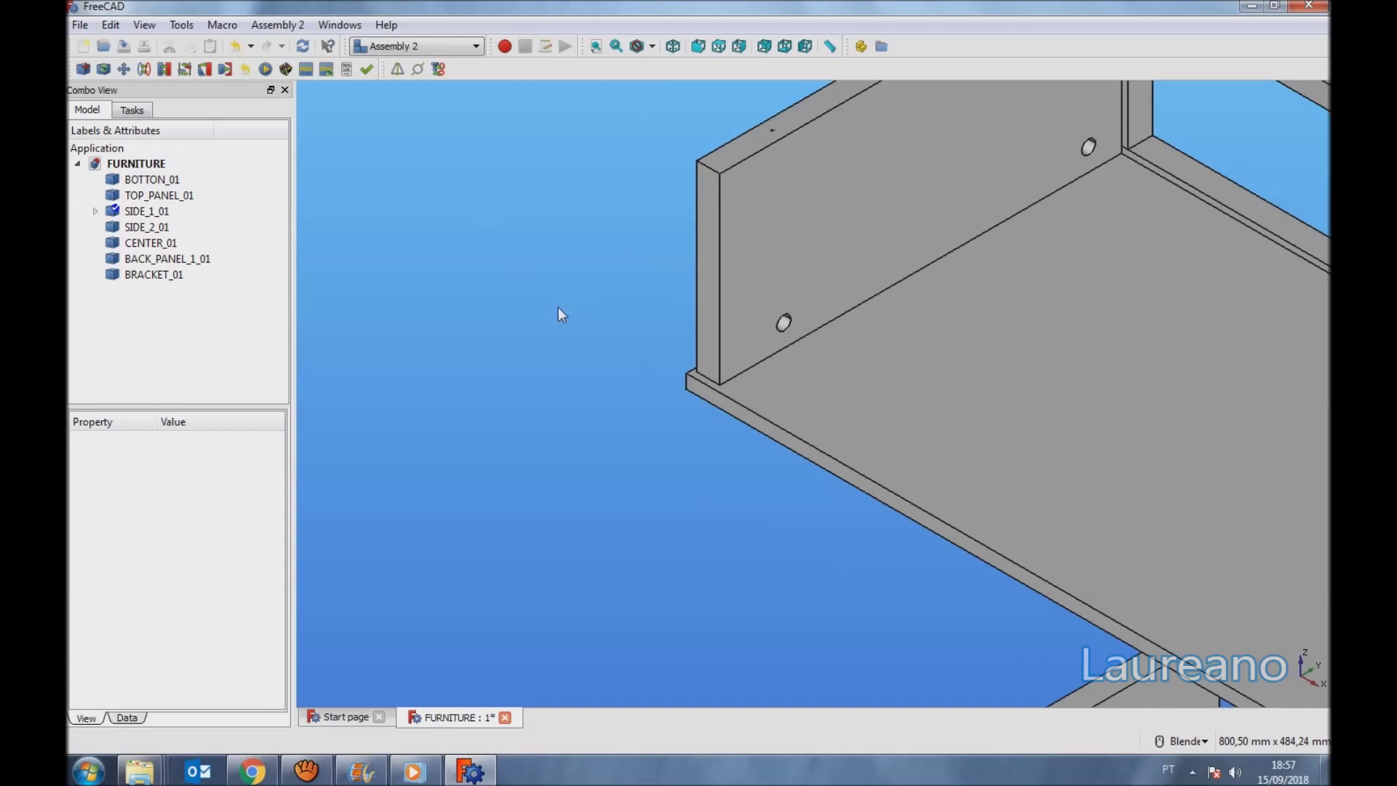
scroll(557, 307, "down", 5)
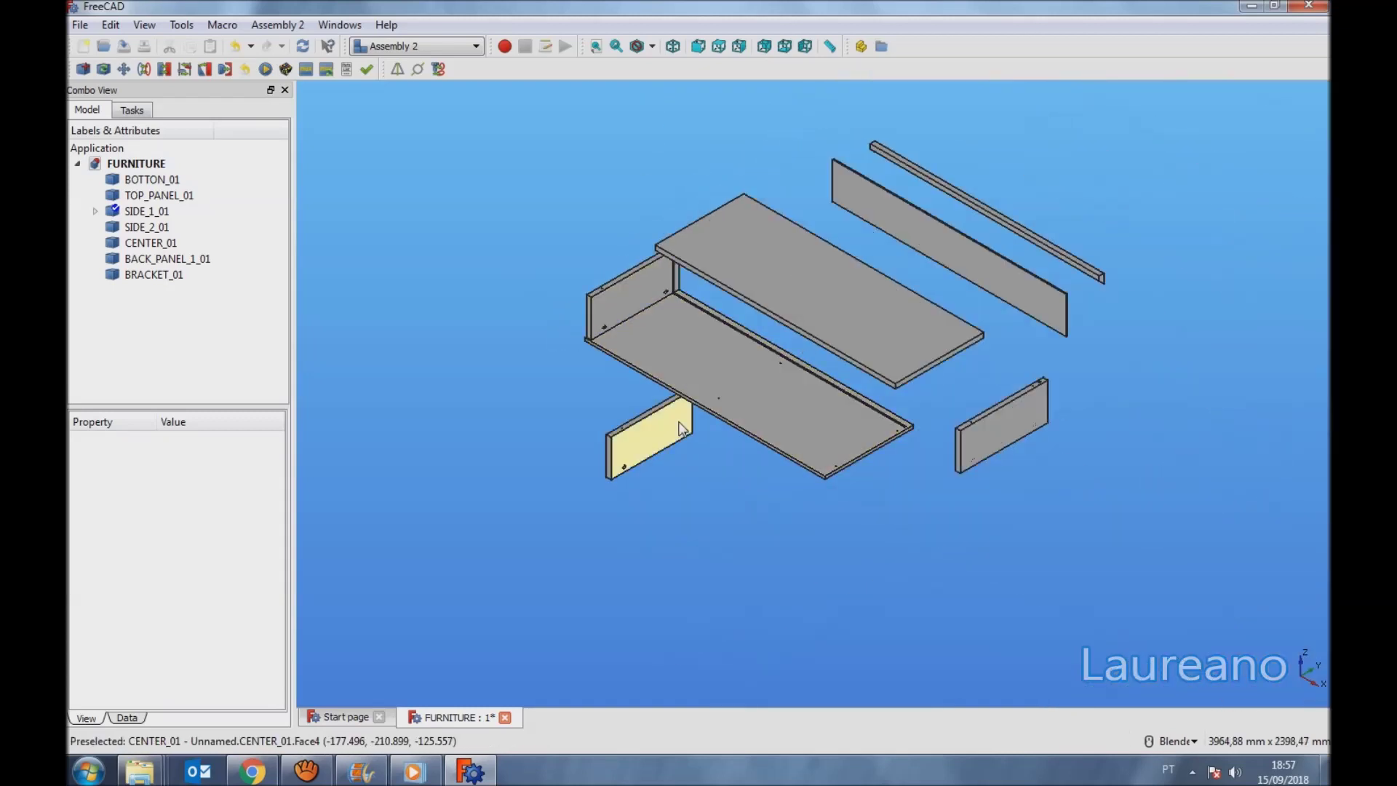
scroll(677, 451, "up", 4)
scroll(917, 268, "up", 3)
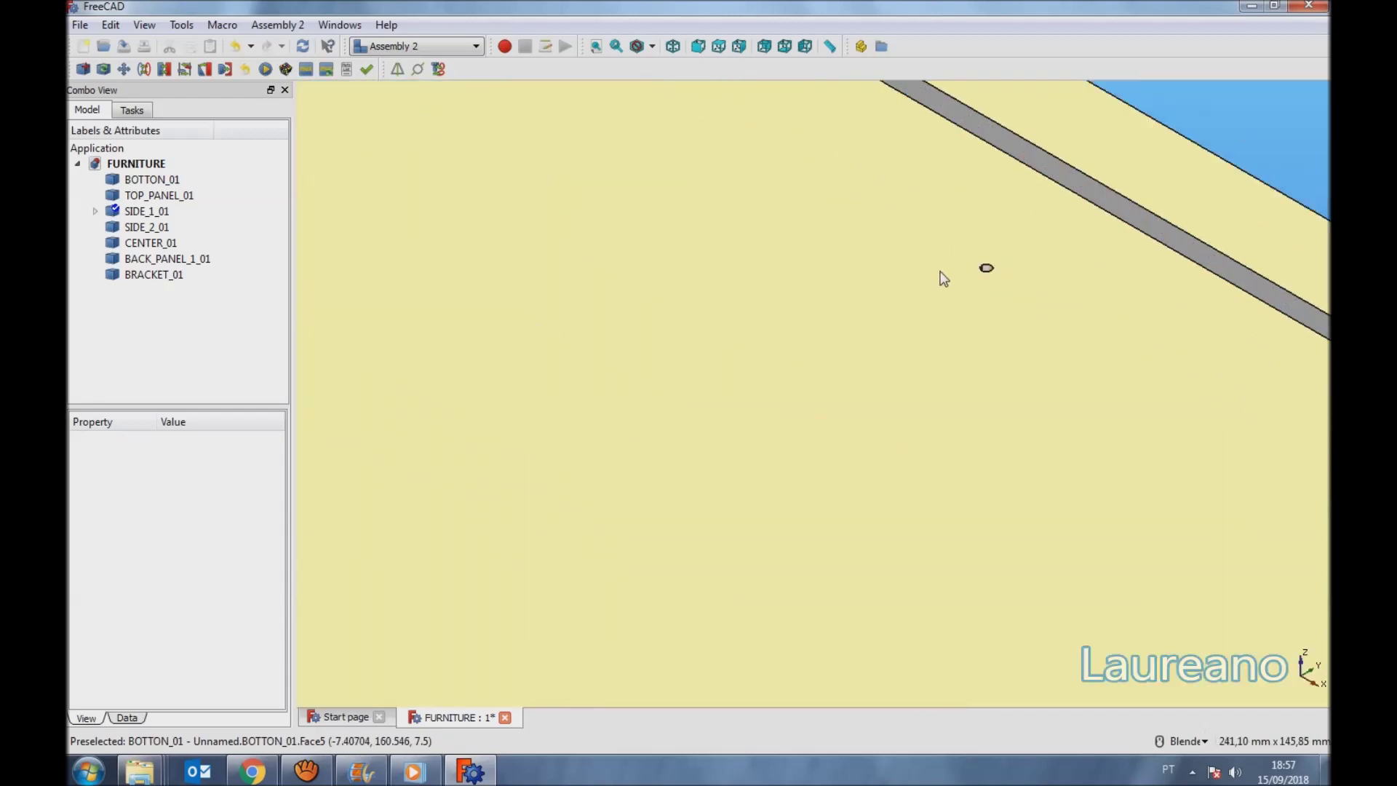
scroll(987, 271, "up", 3)
left_click(992, 269)
scroll(897, 299, "down", 5)
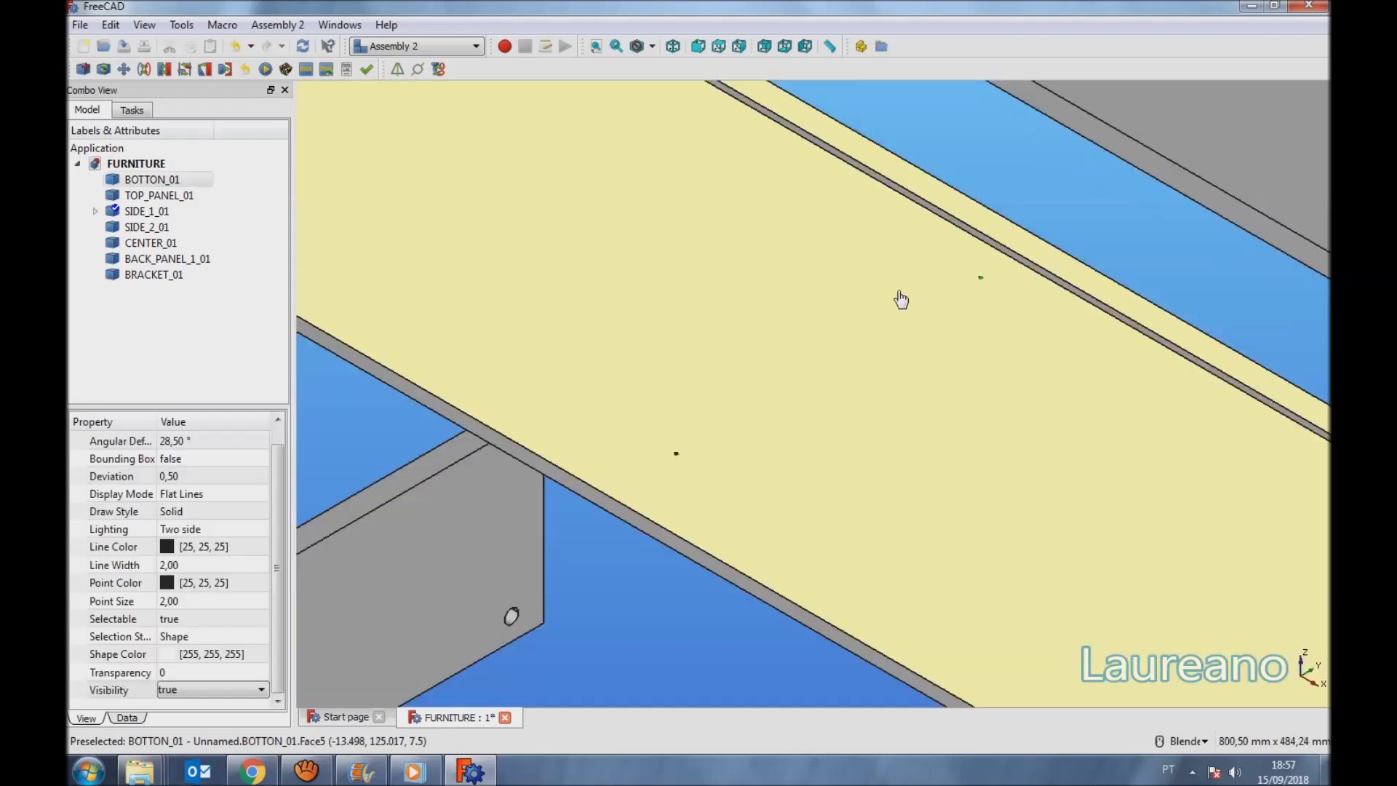
middle_click_drag(787, 489, 765, 434)
scroll(760, 447, "up", 5)
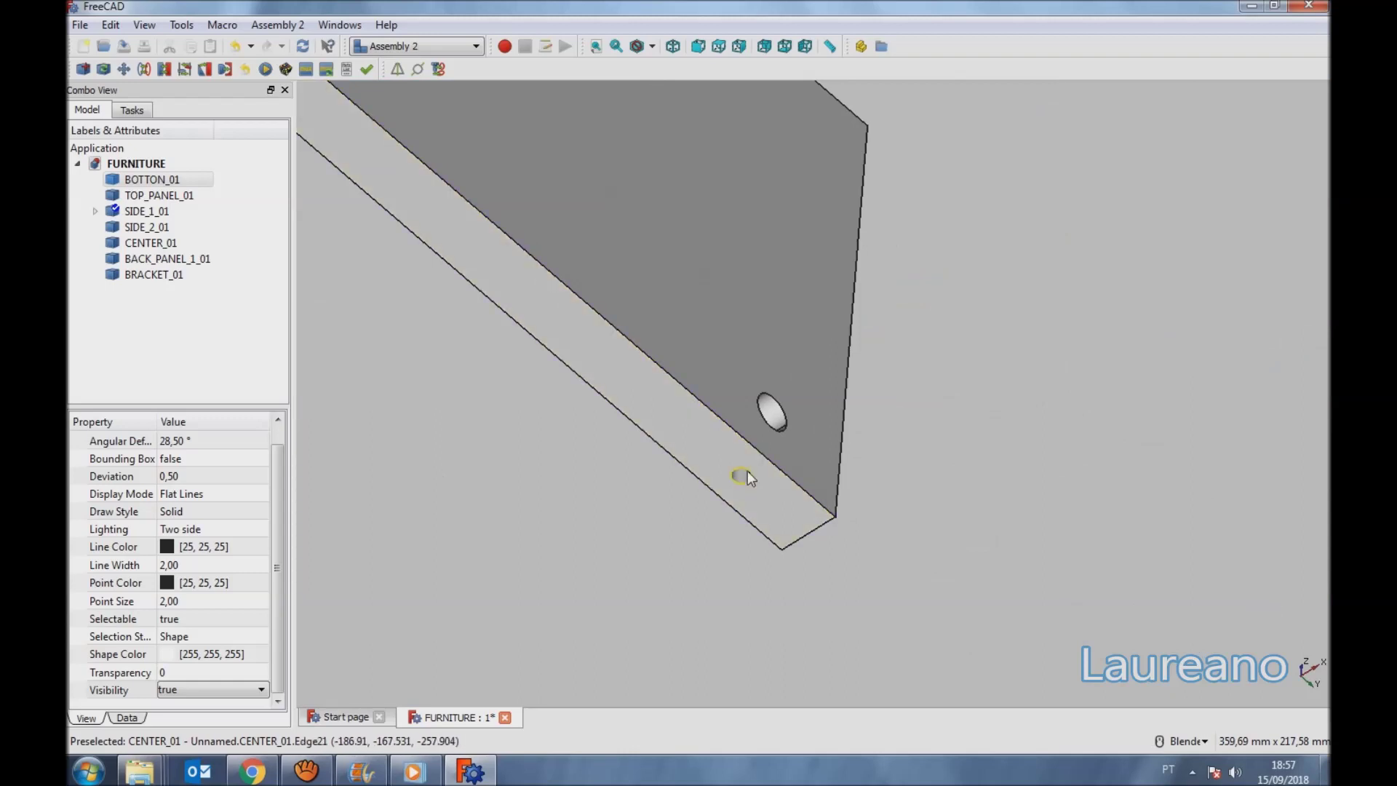
left_click(746, 470)
left_click(144, 68)
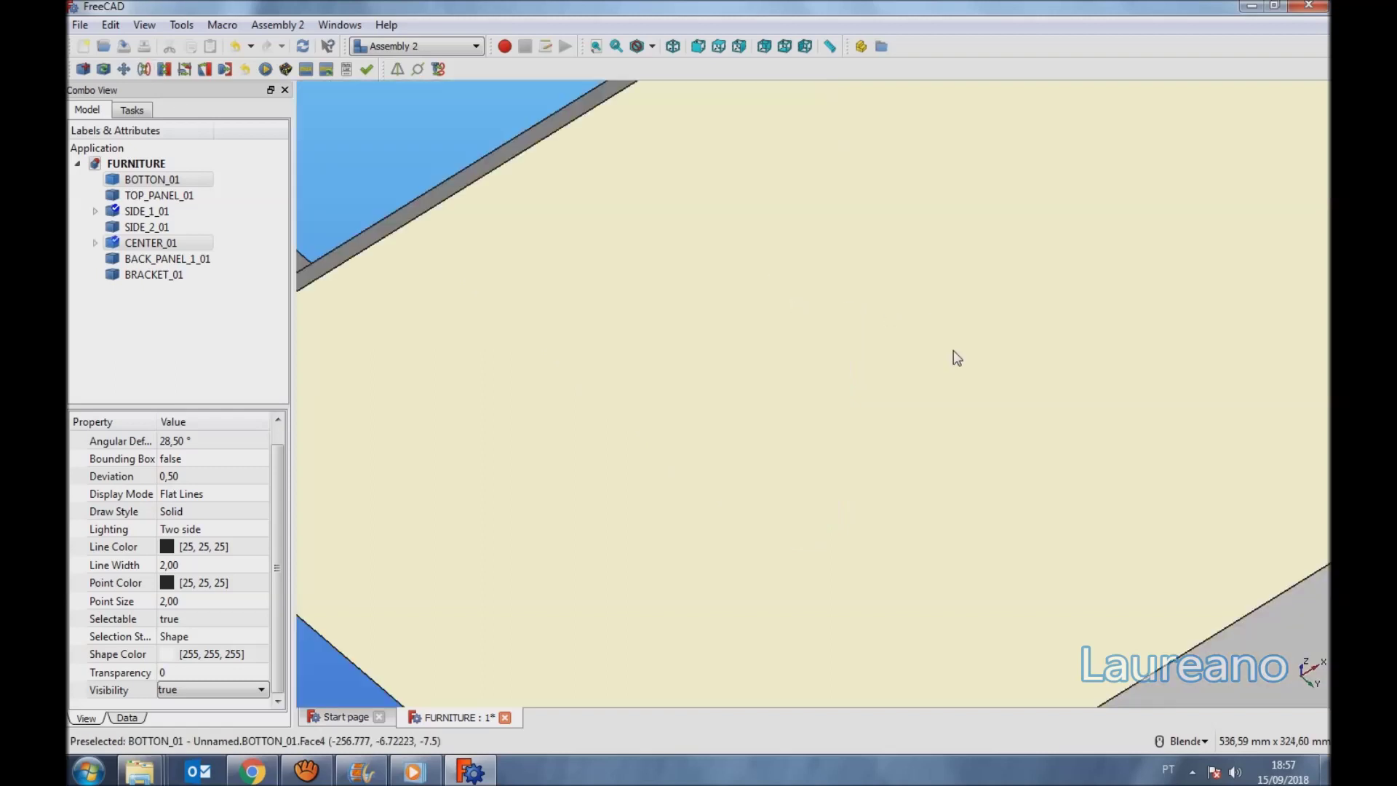
Save the assembly and move the CENTER_01 panel away from the bottom panel to expose the front middle holes.
scroll(954, 356, "down", 5)
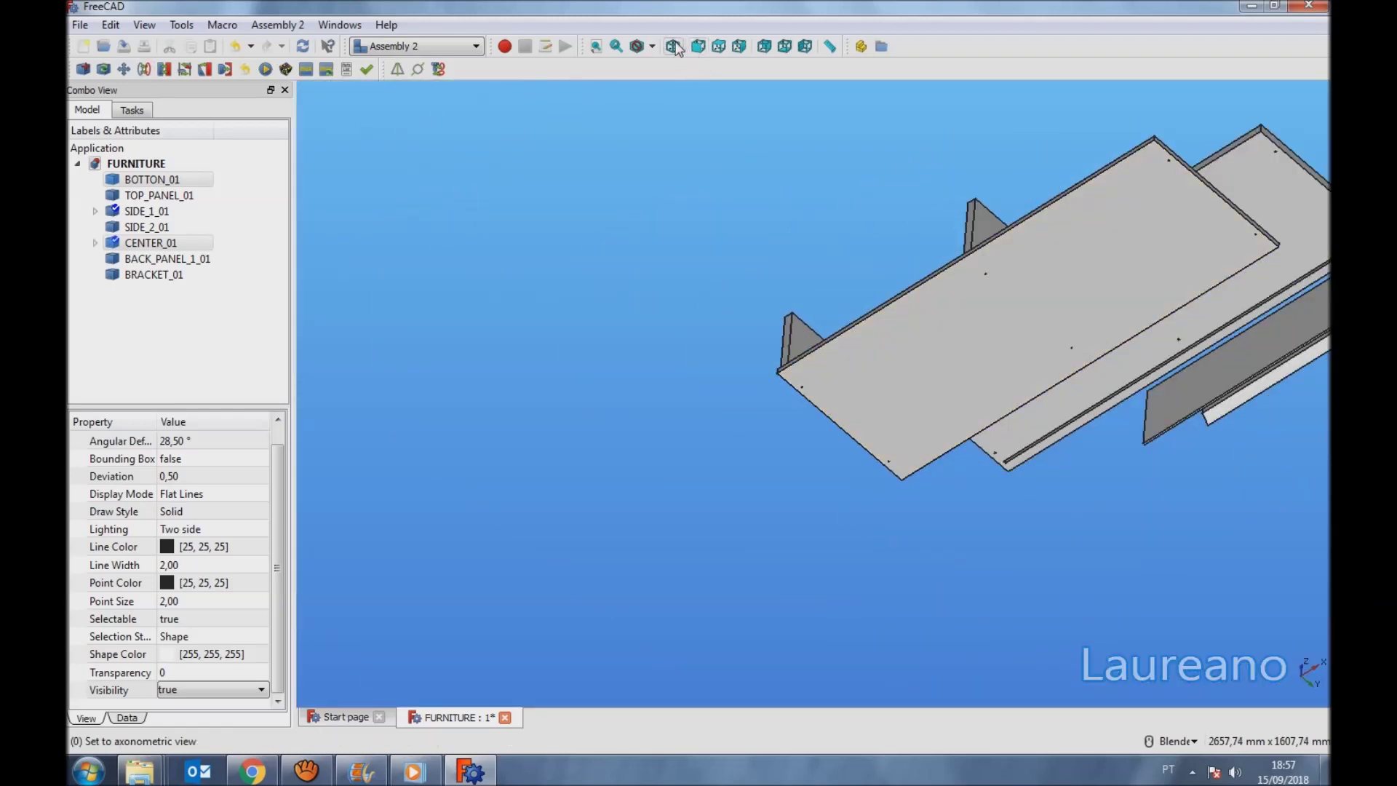
middle_click_drag(720, 182, 752, 248)
scroll(439, 171, "up", 2)
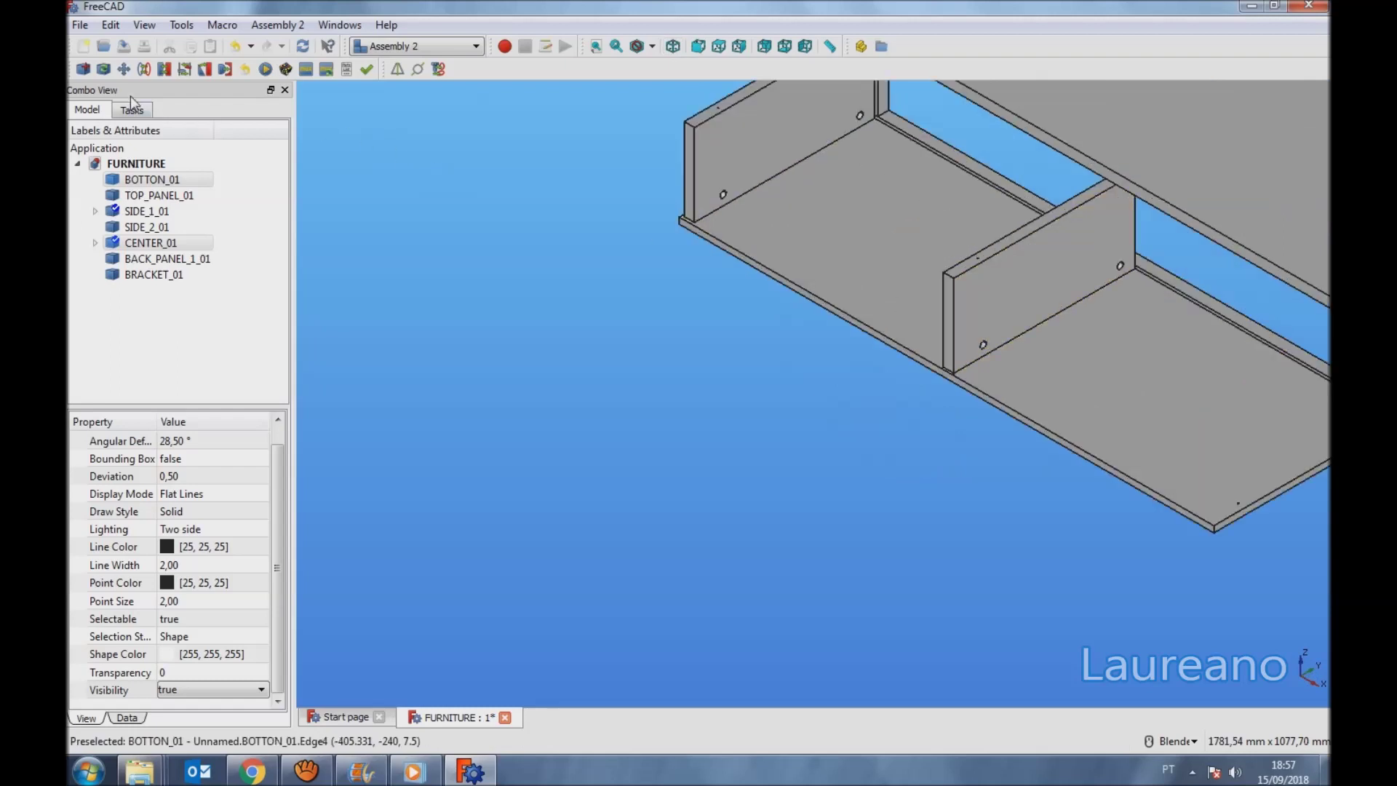
left_click(124, 68)
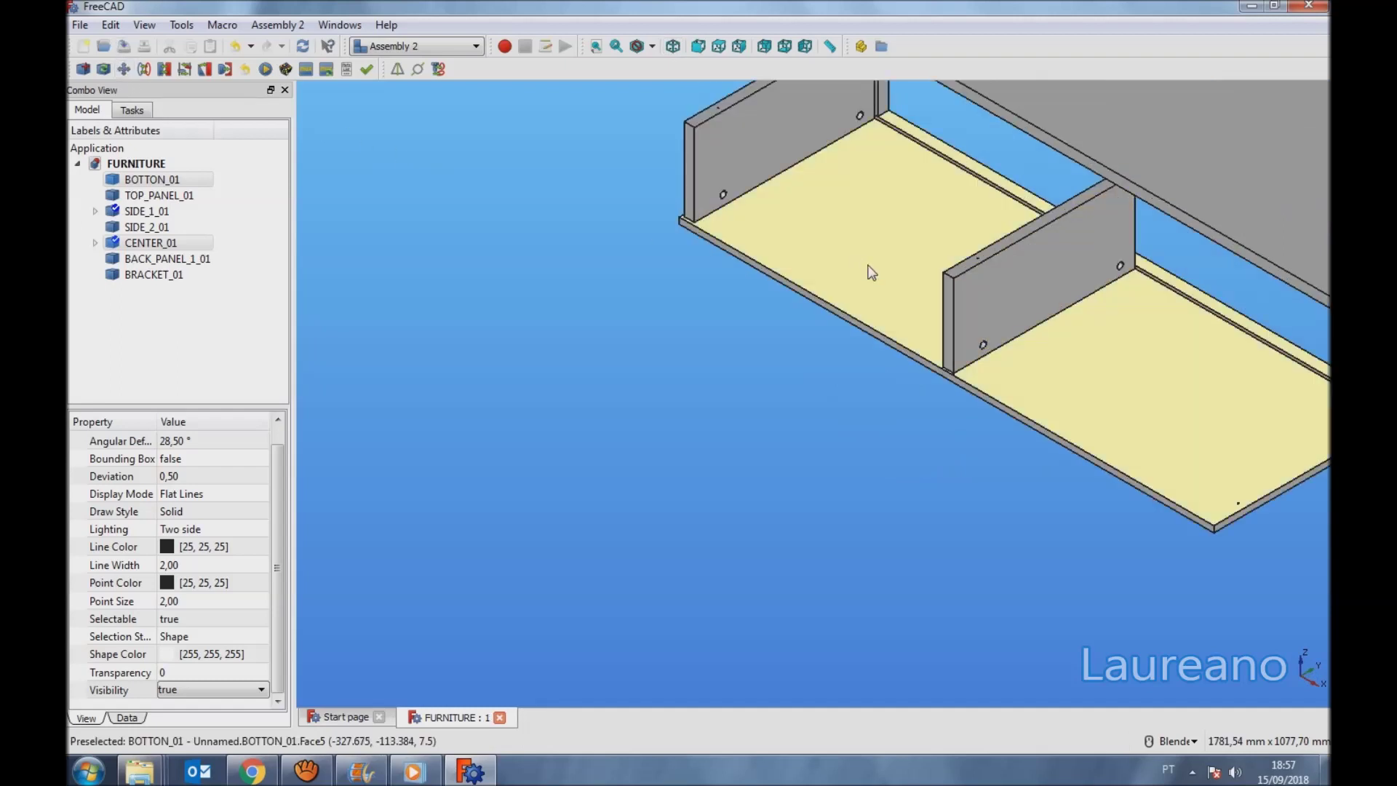
left_click(988, 291)
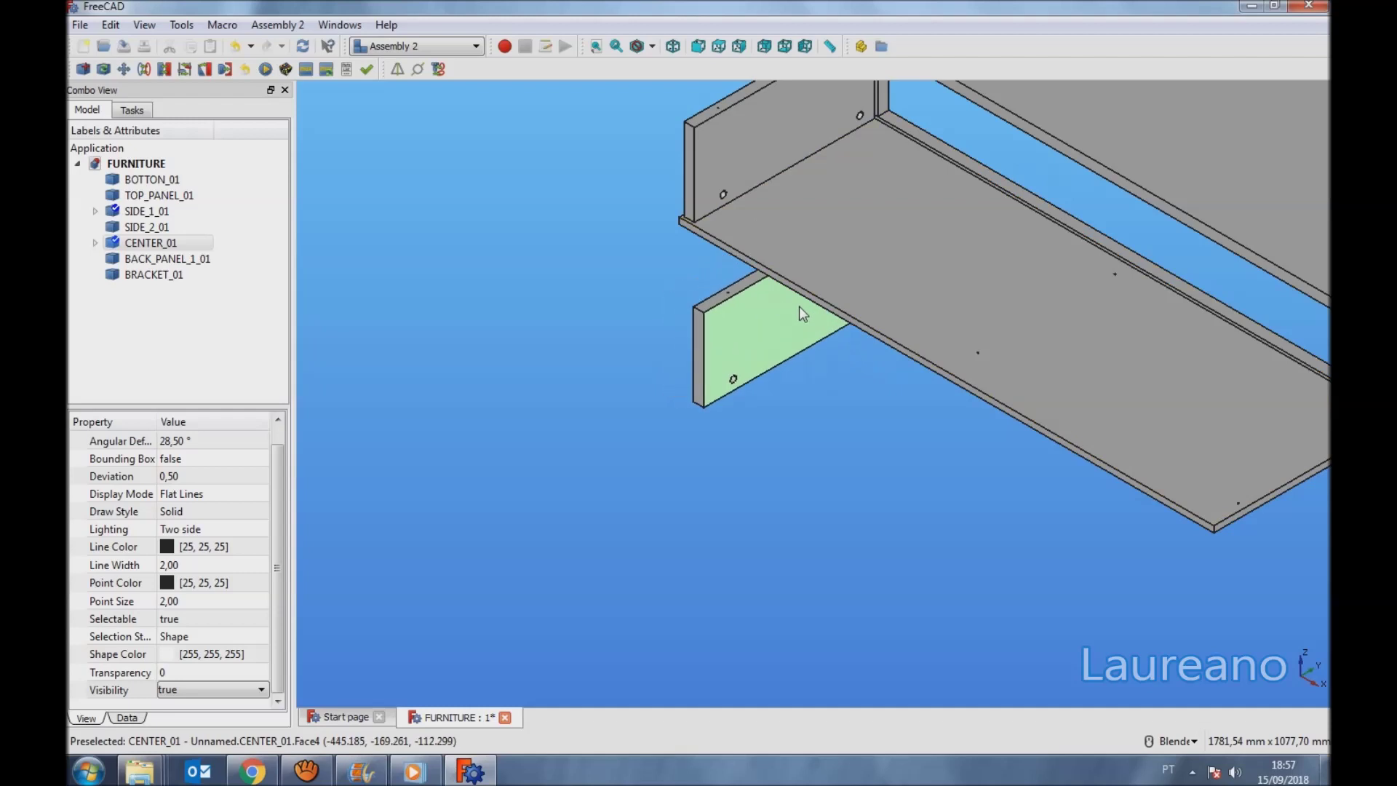
middle_click_drag(857, 434, 640, 342)
left_click(765, 395)
Add a circular edge constraint between the front hole in CENTER_01's lower edge and the bottom panel's front middle hole, and save the assembly.
scroll(765, 394, "up", 5)
left_click(732, 338)
scroll(818, 324, "down", 5)
scroll(640, 342, "up", 5)
scroll(623, 350, "up", 3)
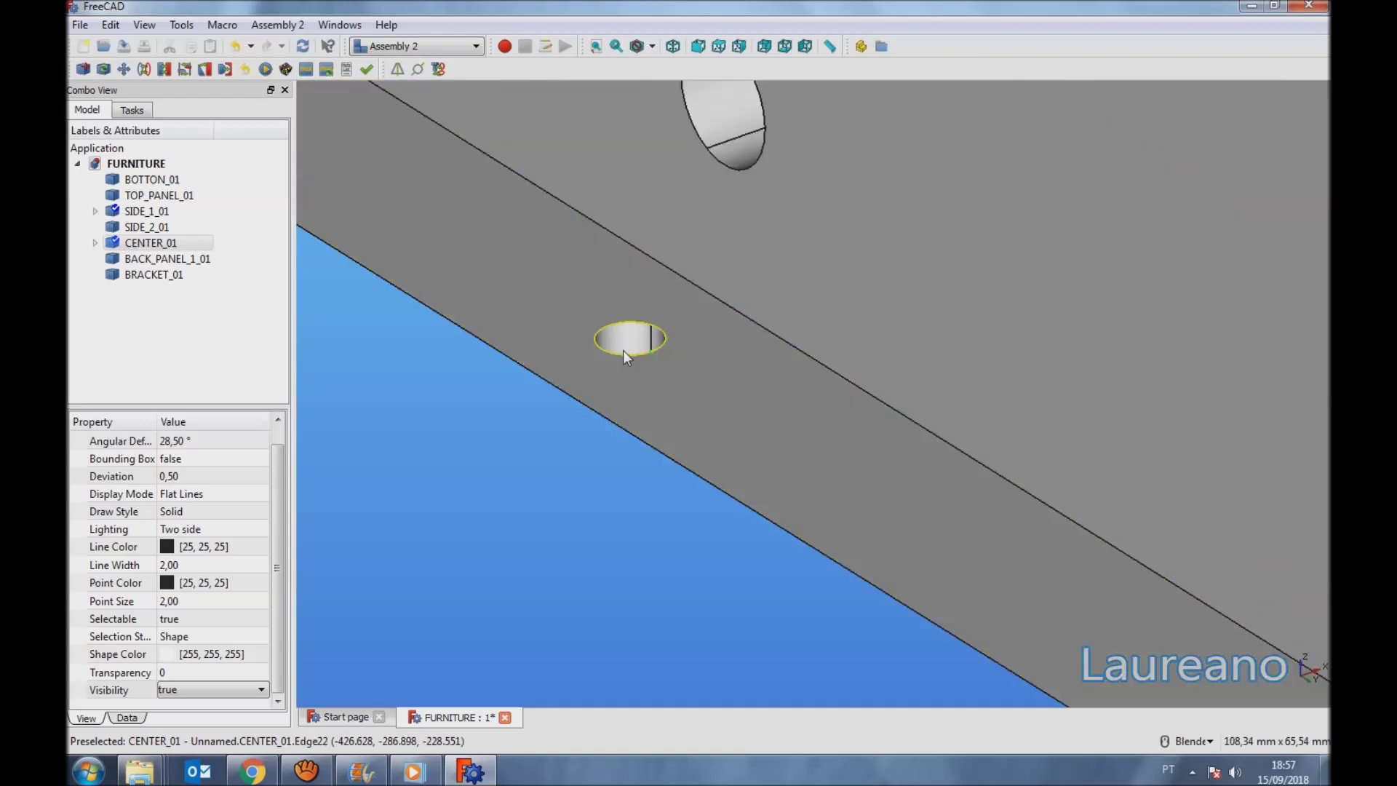
scroll(623, 361, "down", 3)
middle_click_drag(643, 421, 1108, 254)
scroll(1135, 248, "up", 8)
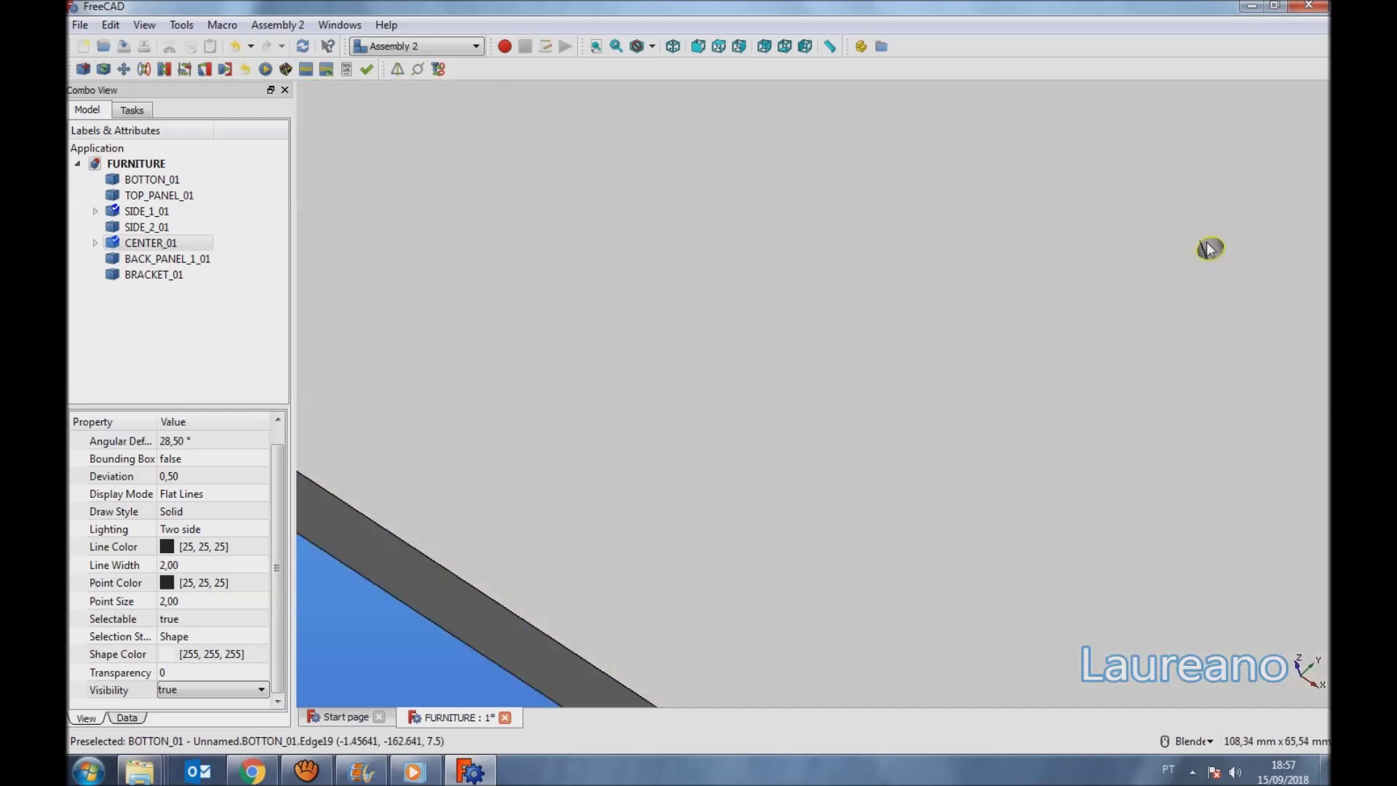
left_click(1211, 248)
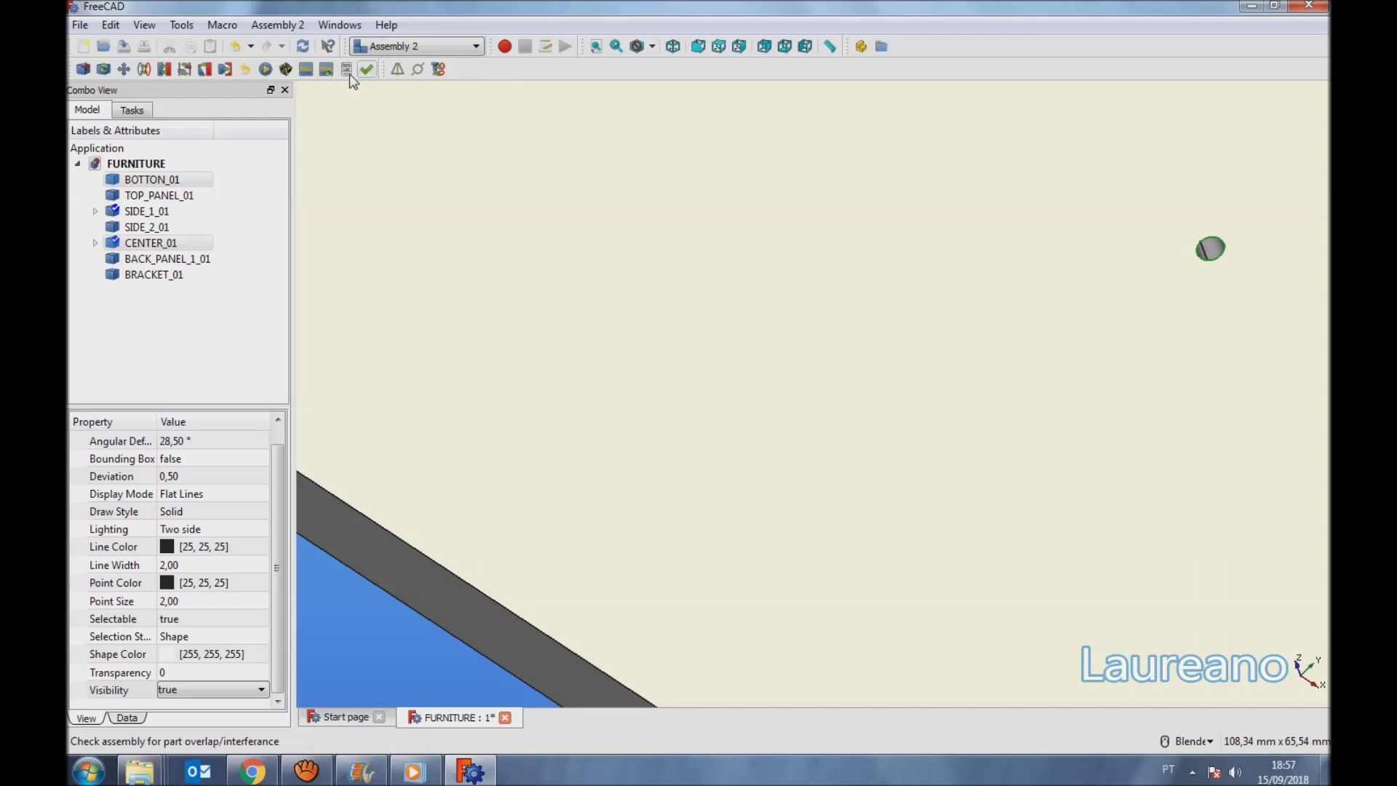
left_click(144, 69)
scroll(777, 315, "down", 5)
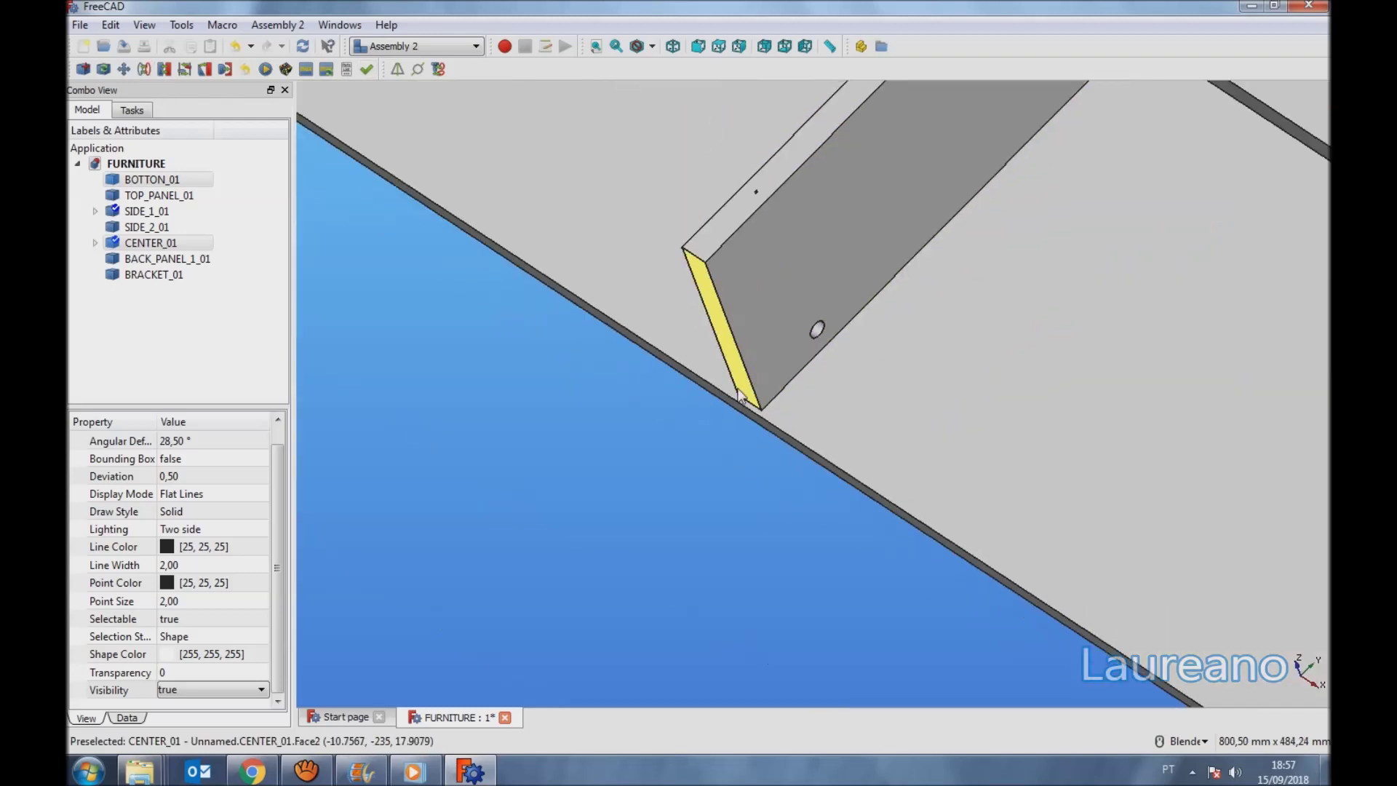
left_click(673, 46)
left_click(595, 46)
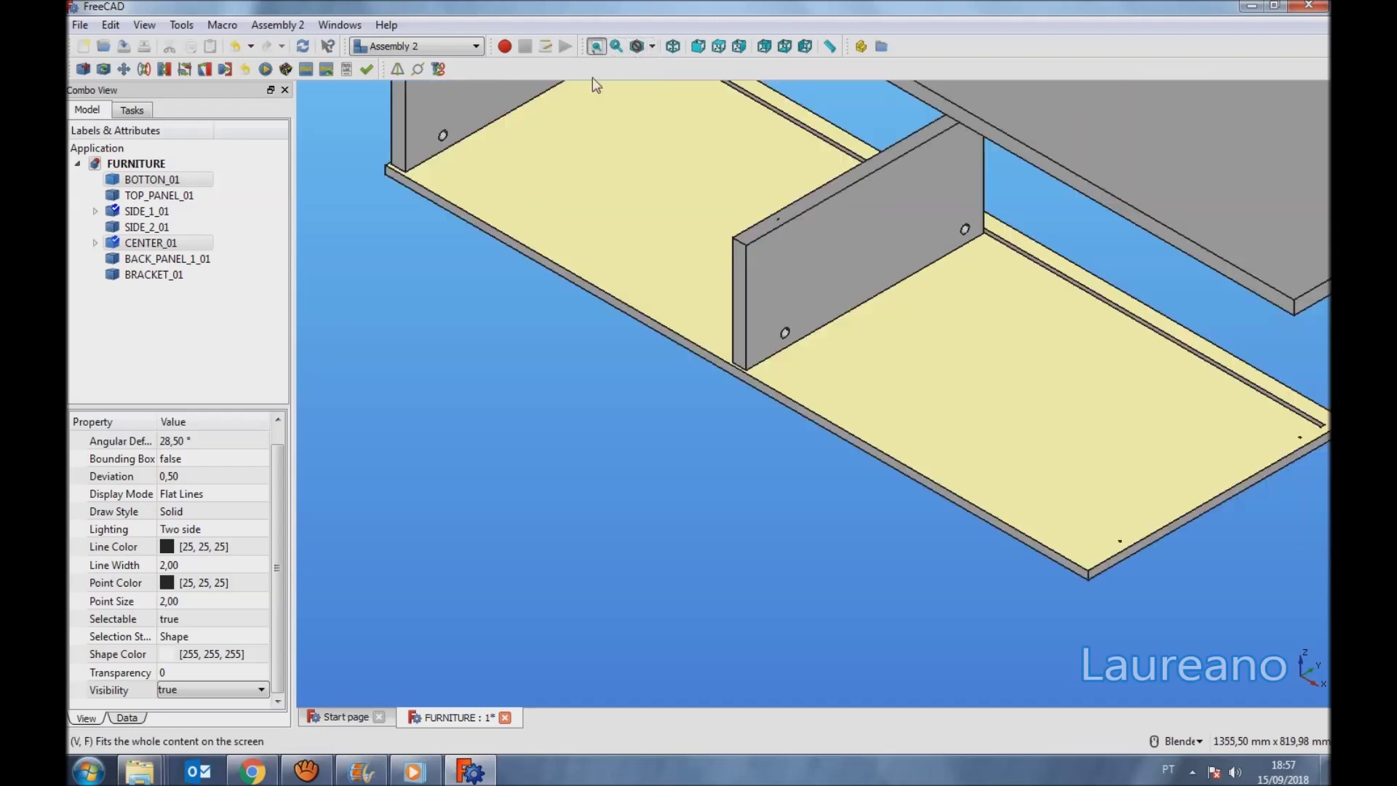
left_click(124, 46)
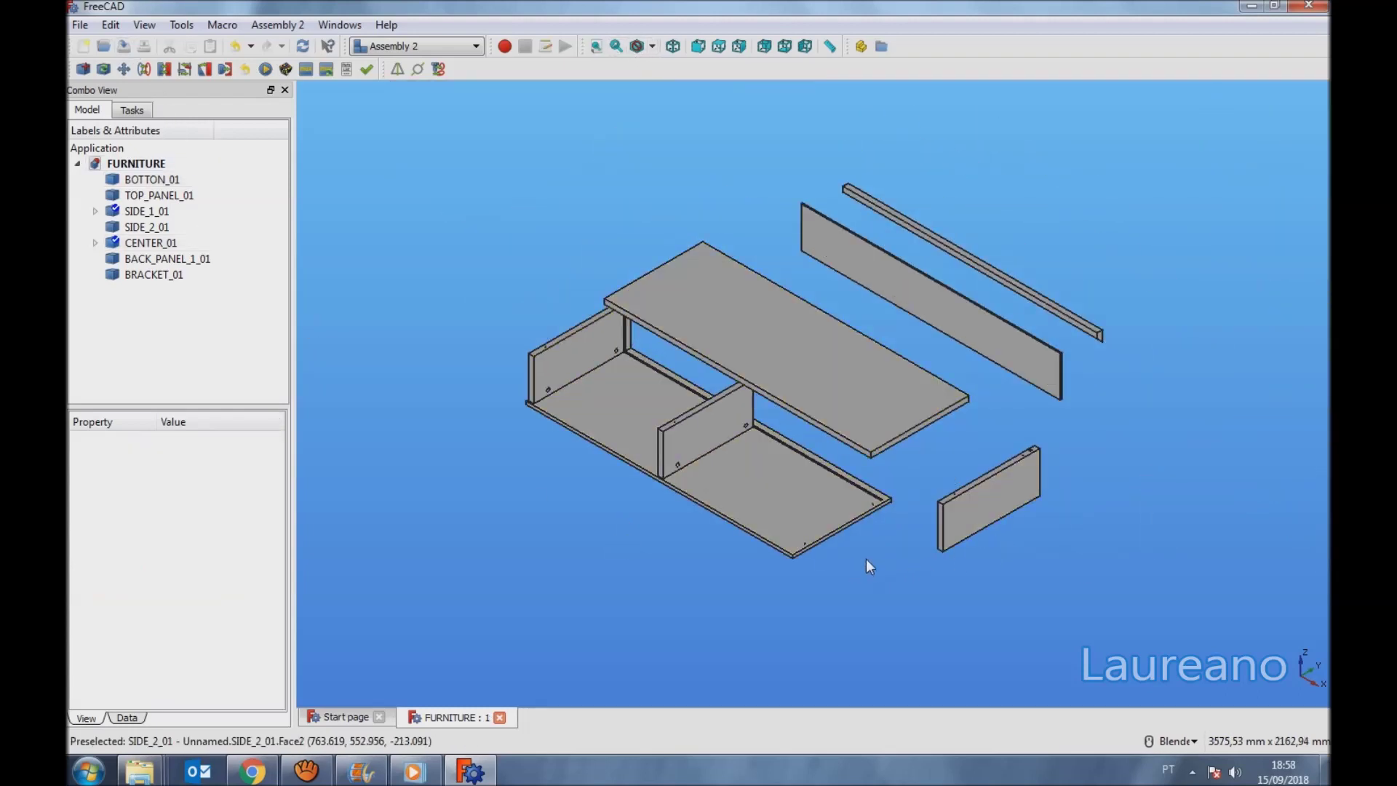
Add a circular edge constraint between the bottom panel's free rear corner hole and the hole beside the notch in SIDE_2_01's lower edge, and save.
scroll(866, 558, "up", 10)
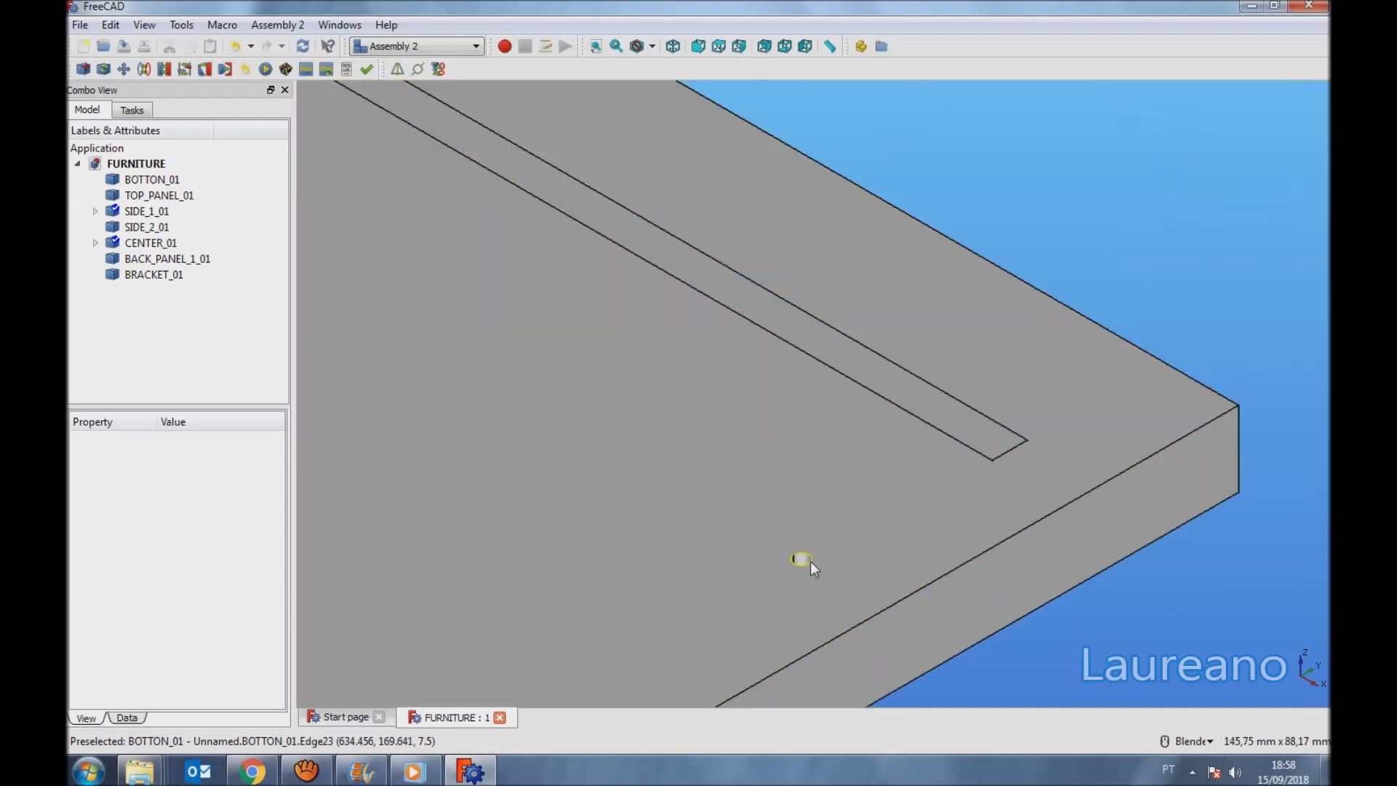
left_click(804, 565)
scroll(810, 538, "down", 10)
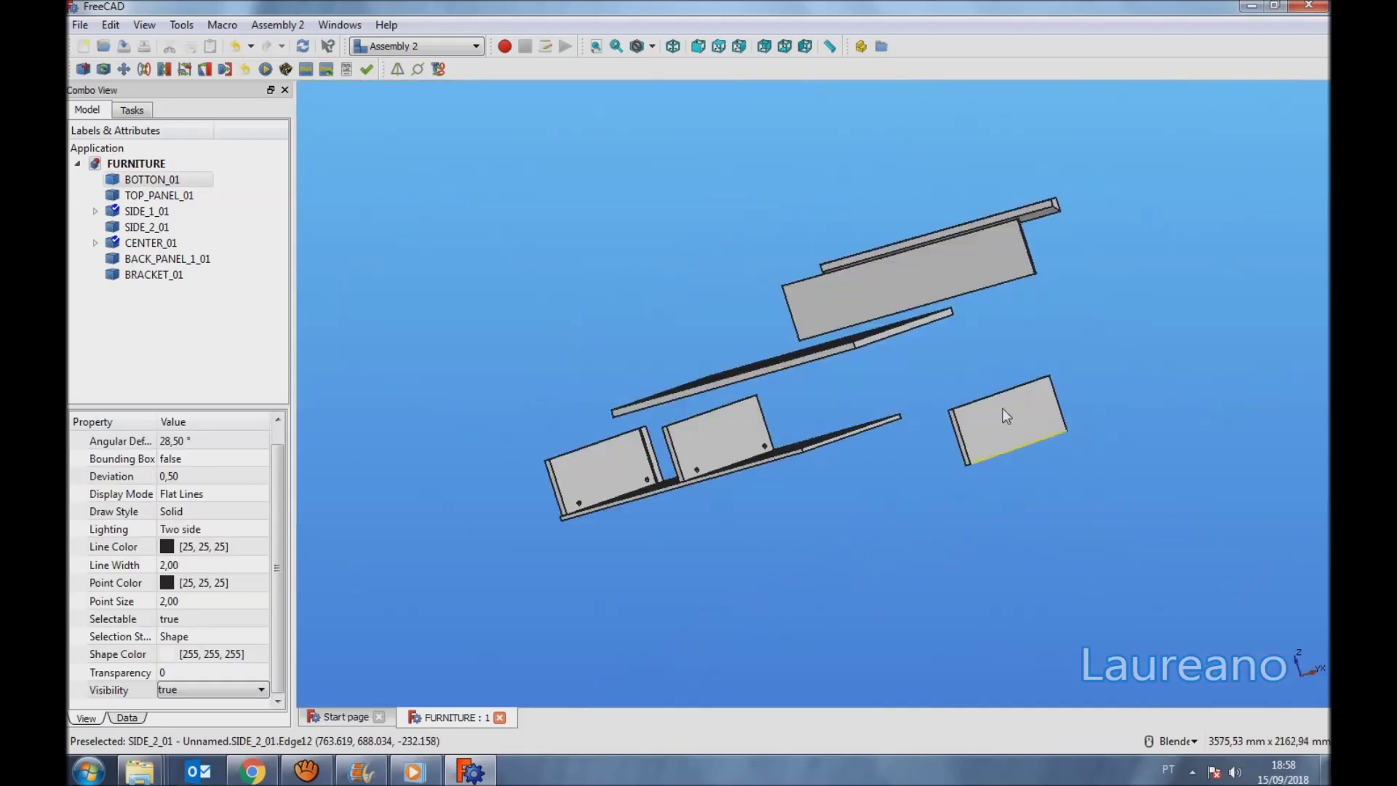
middle_click_drag(1002, 416, 1018, 385)
scroll(1026, 375, "up", 10)
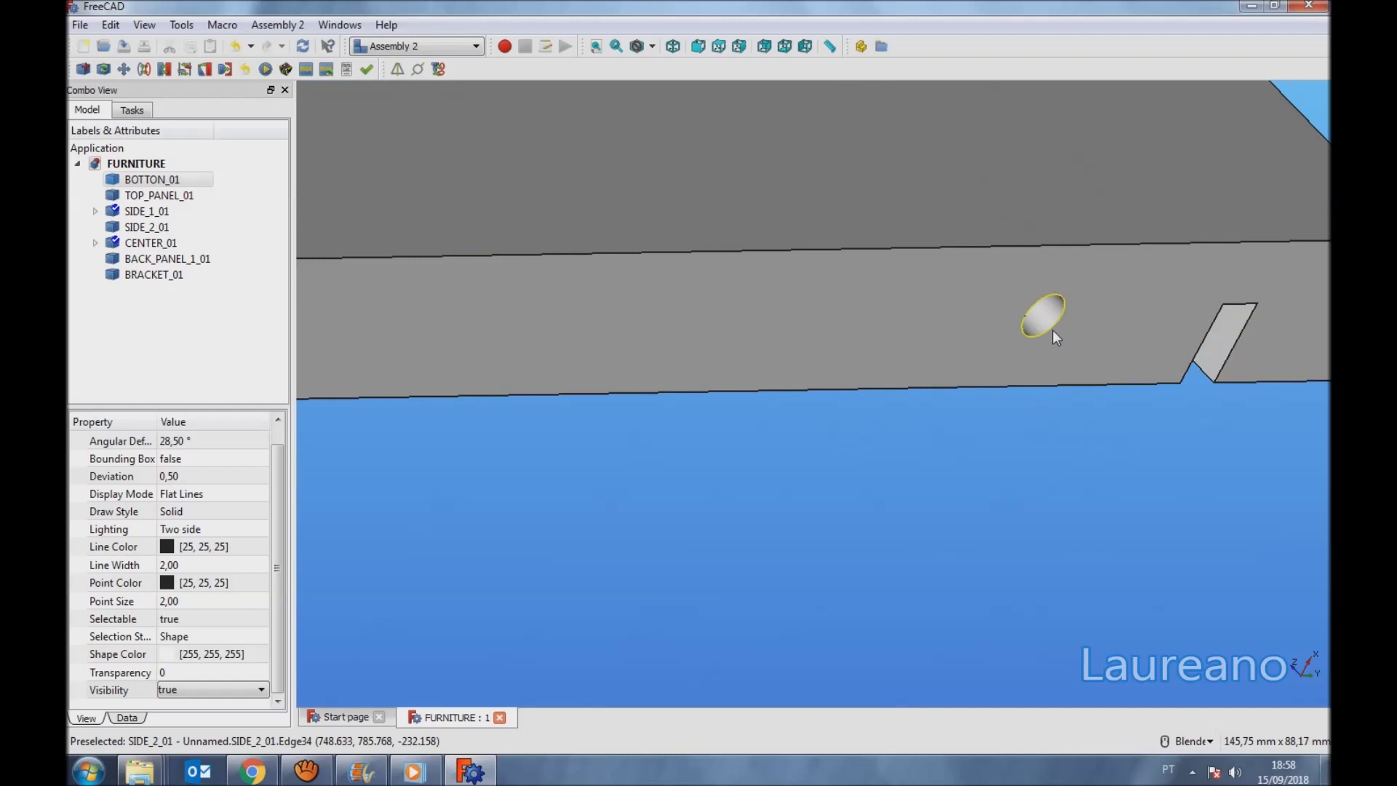
left_click(1052, 329)
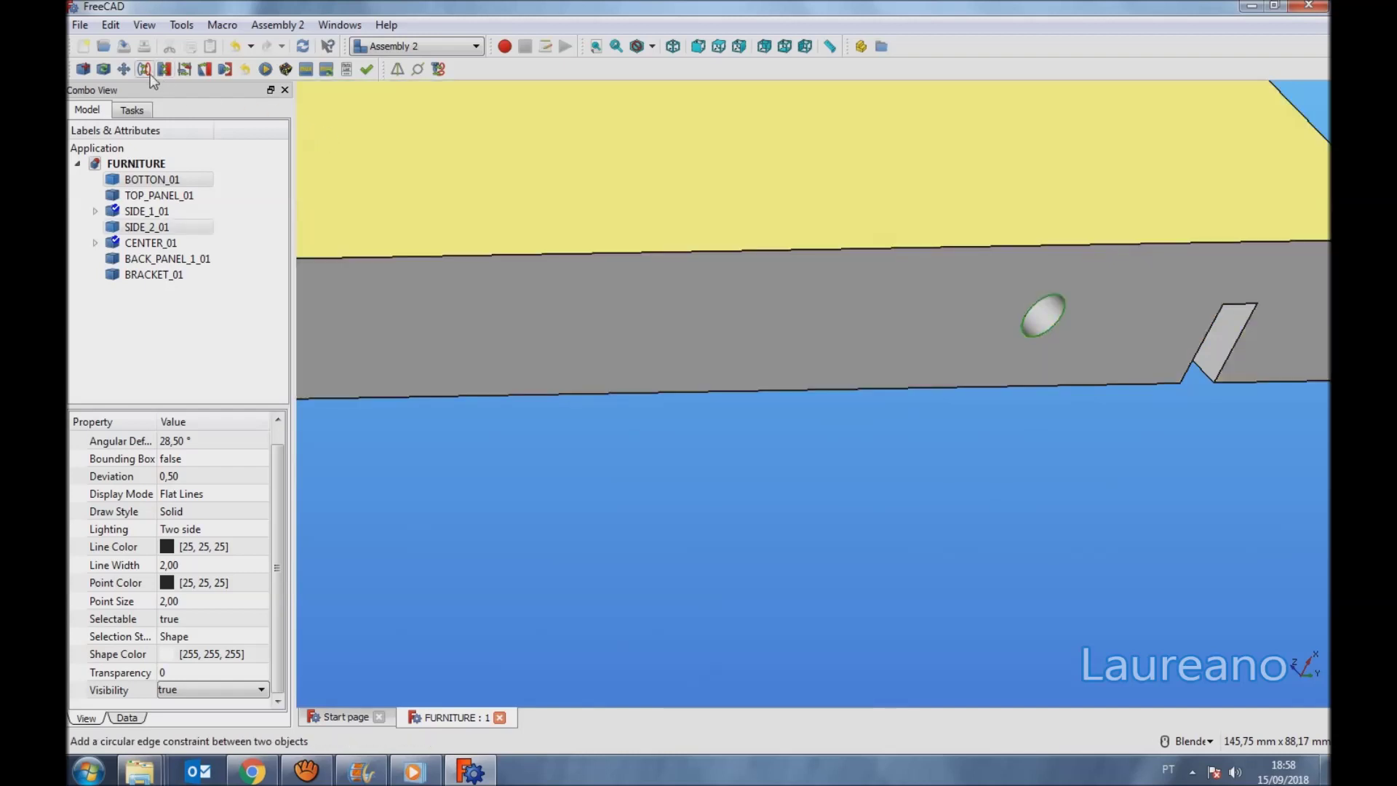
scroll(902, 408, "down", 10)
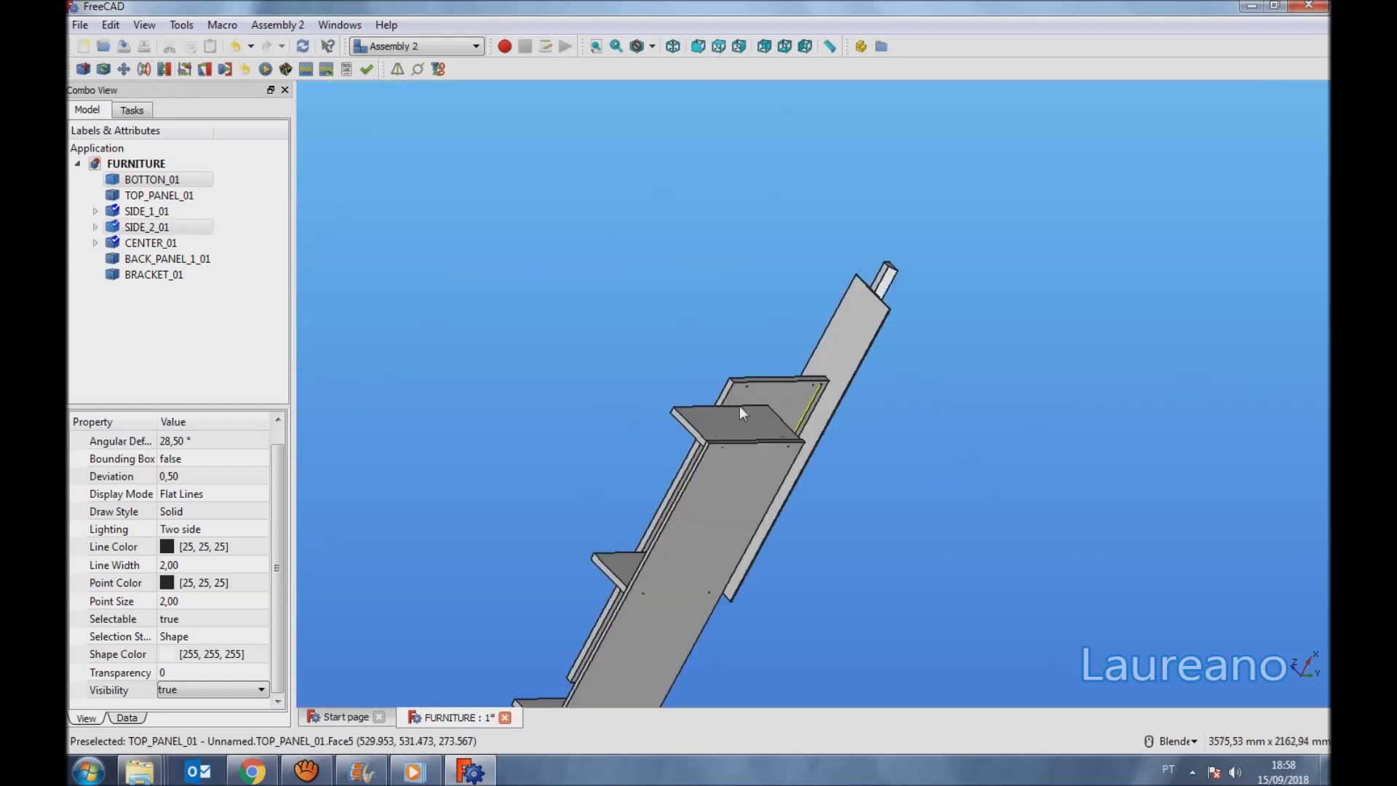
left_click(123, 45)
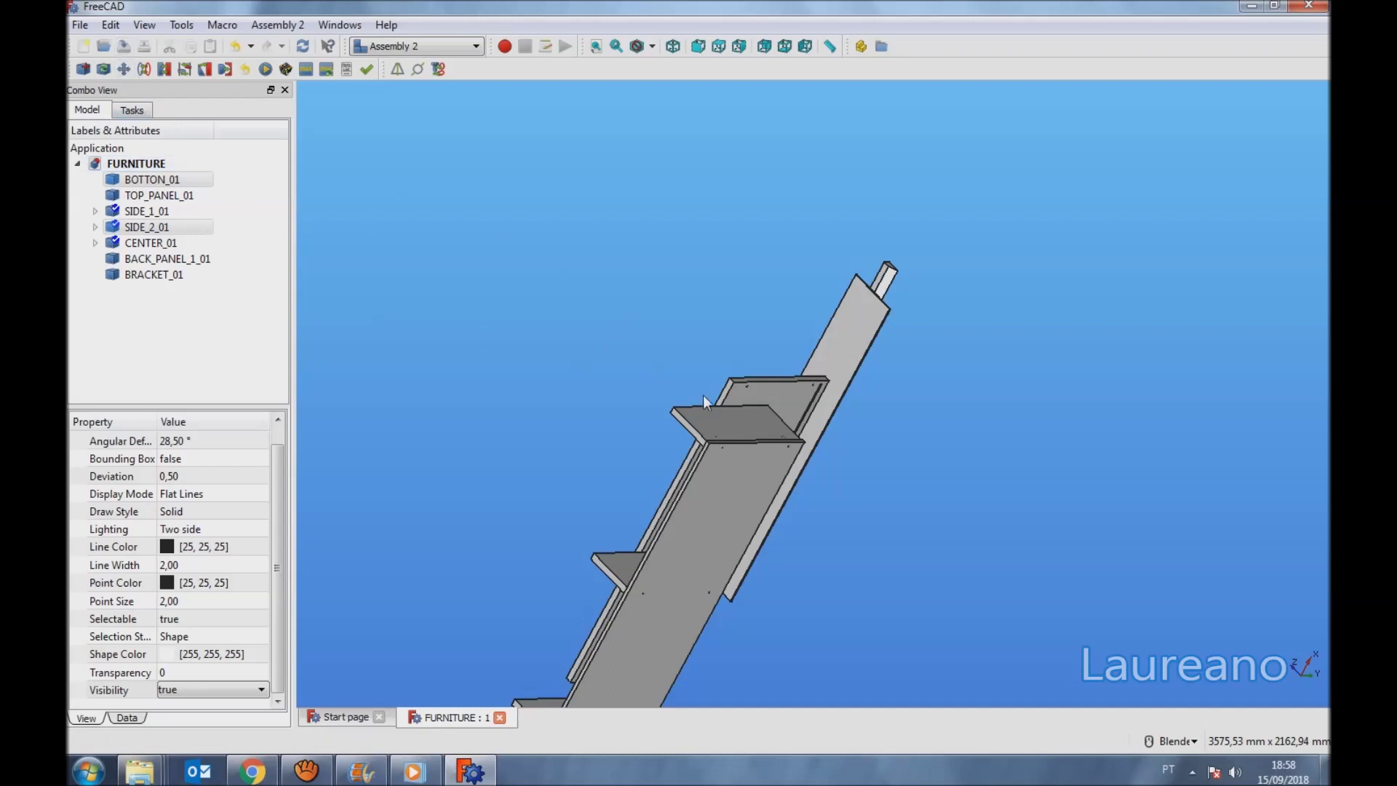
Move the SIDE_2_01 panel away from the bottom panel to expose the front hole in its lower edge.
left_click(726, 421)
scroll(698, 405, "up", 6)
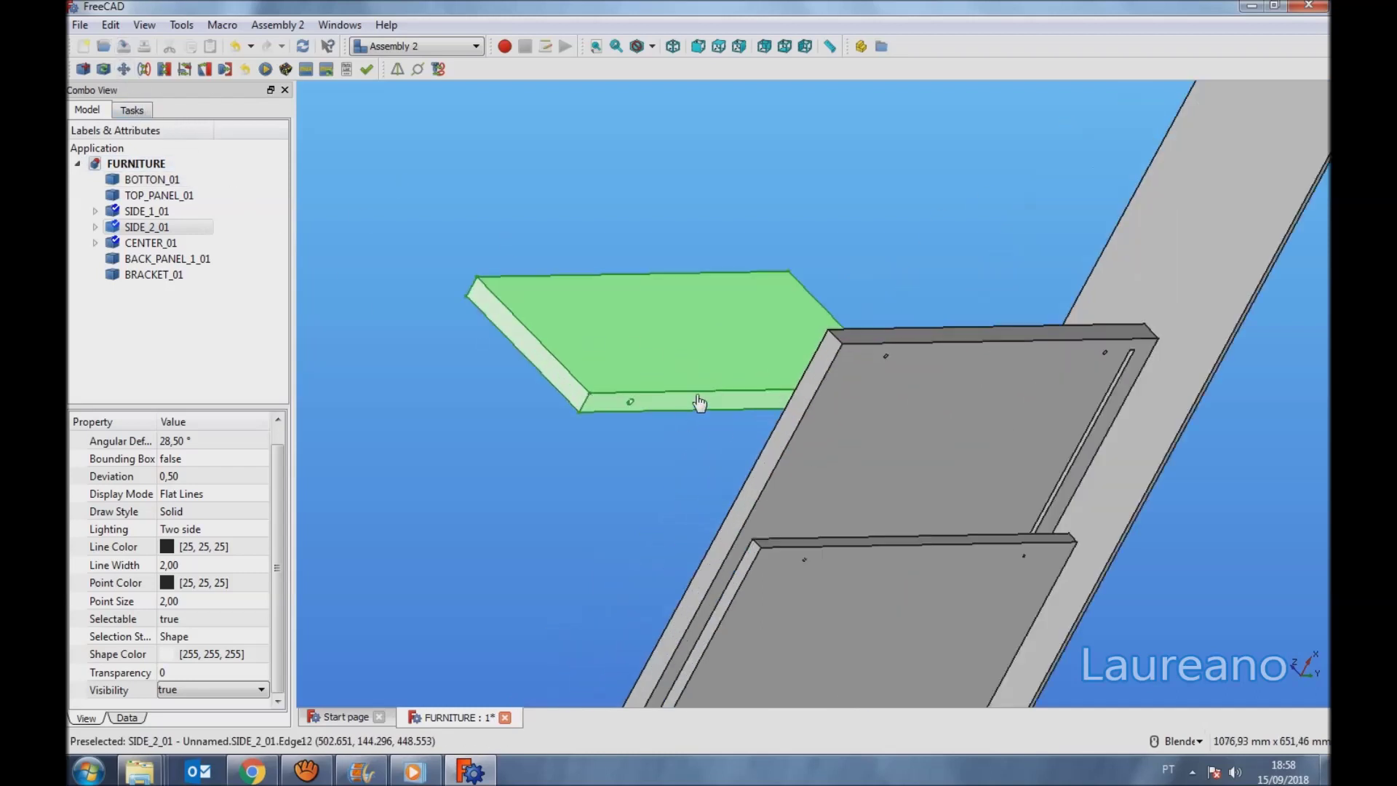
left_click(610, 483)
Add a circular edge constraint between the front hole in SIDE_2_01's lower edge and the bottom panel's matching front corner hole, and save the assembly.
scroll(678, 390, "up", 6)
scroll(567, 429, "up", 2)
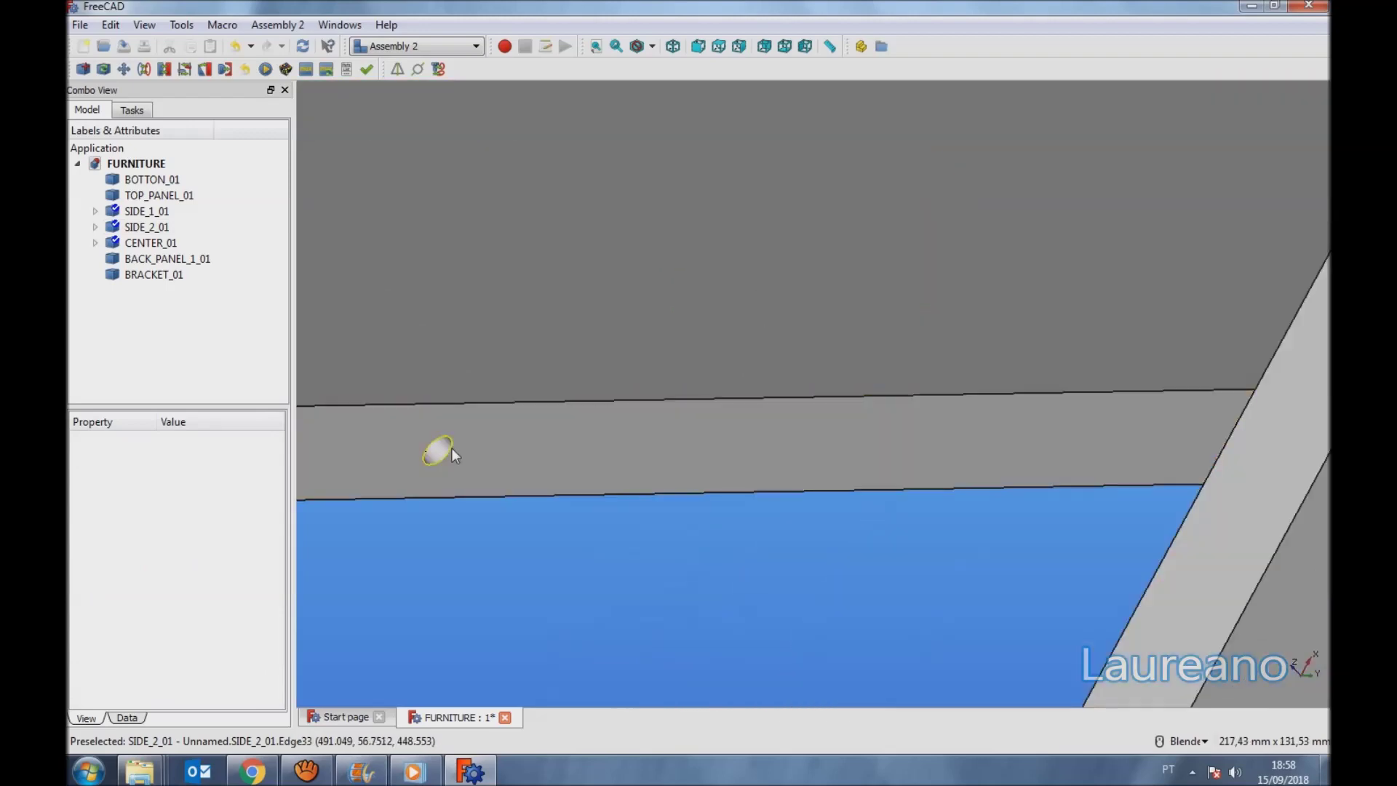
left_click(452, 447)
scroll(728, 469, "down", 5)
middle_click_drag(822, 475, 998, 458)
scroll(997, 456, "down", 6)
scroll(1120, 342, "up", 4)
scroll(1055, 466, "down", 5)
scroll(1208, 509, "up", 10)
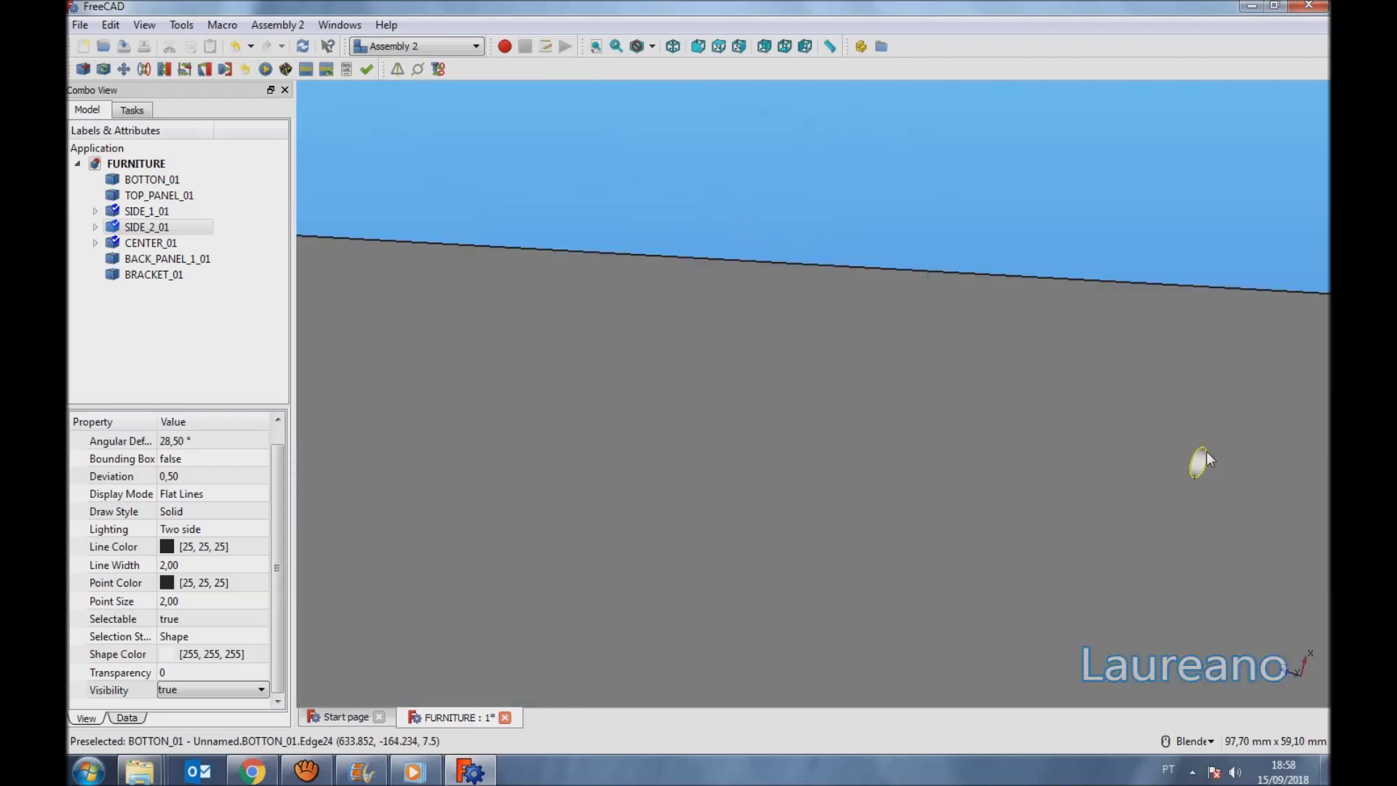
left_click(1206, 451)
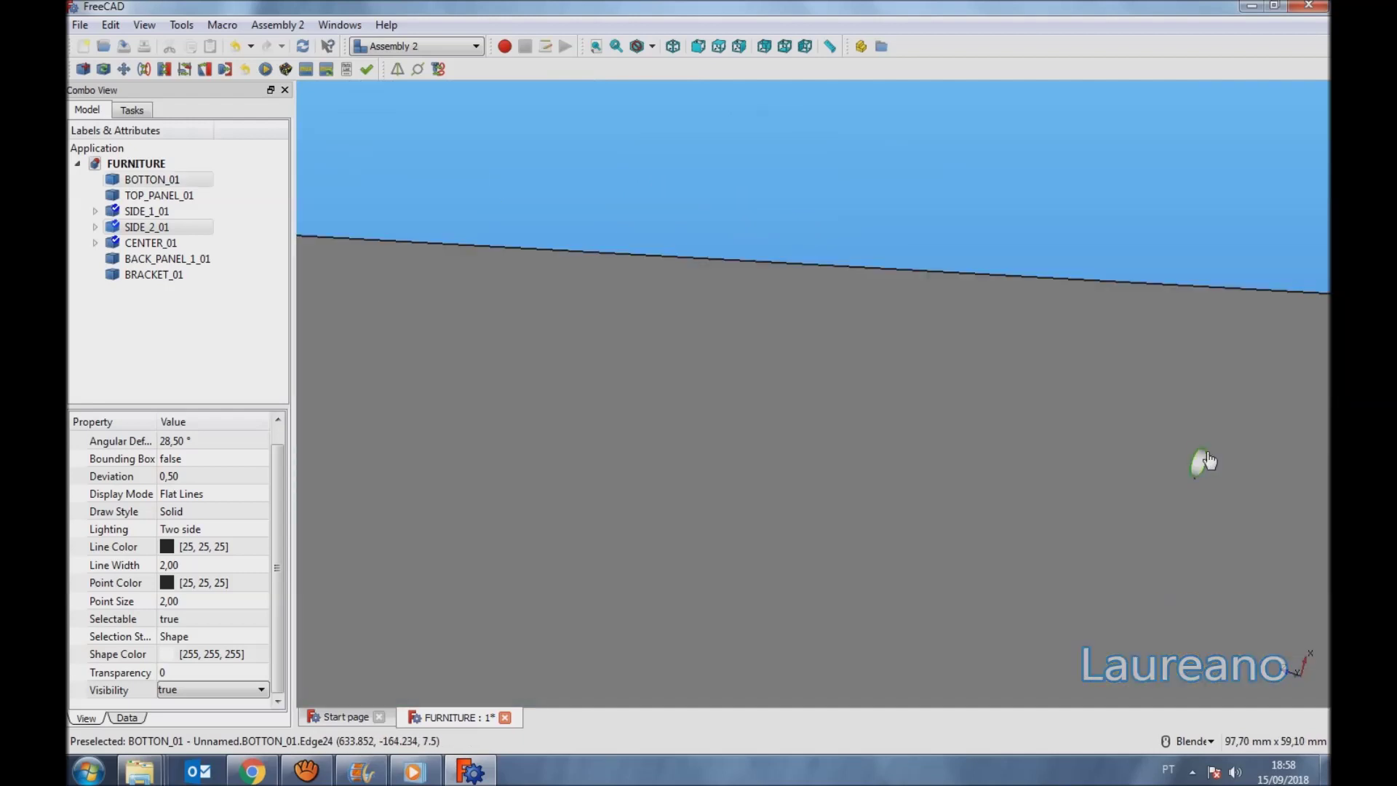
left_click(144, 70)
scroll(868, 362, "down", 4)
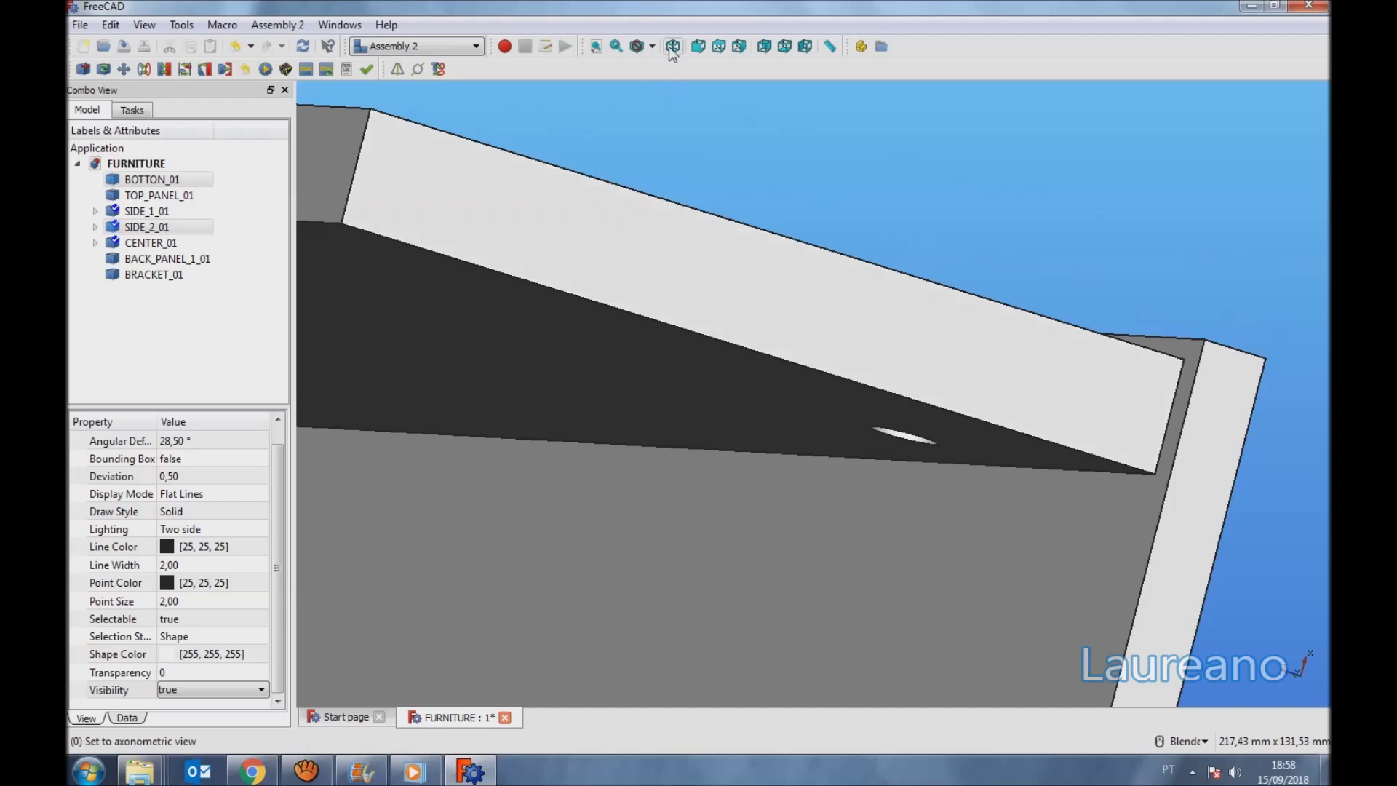
left_click(669, 46)
scroll(849, 471, "down", 6)
left_click(644, 572)
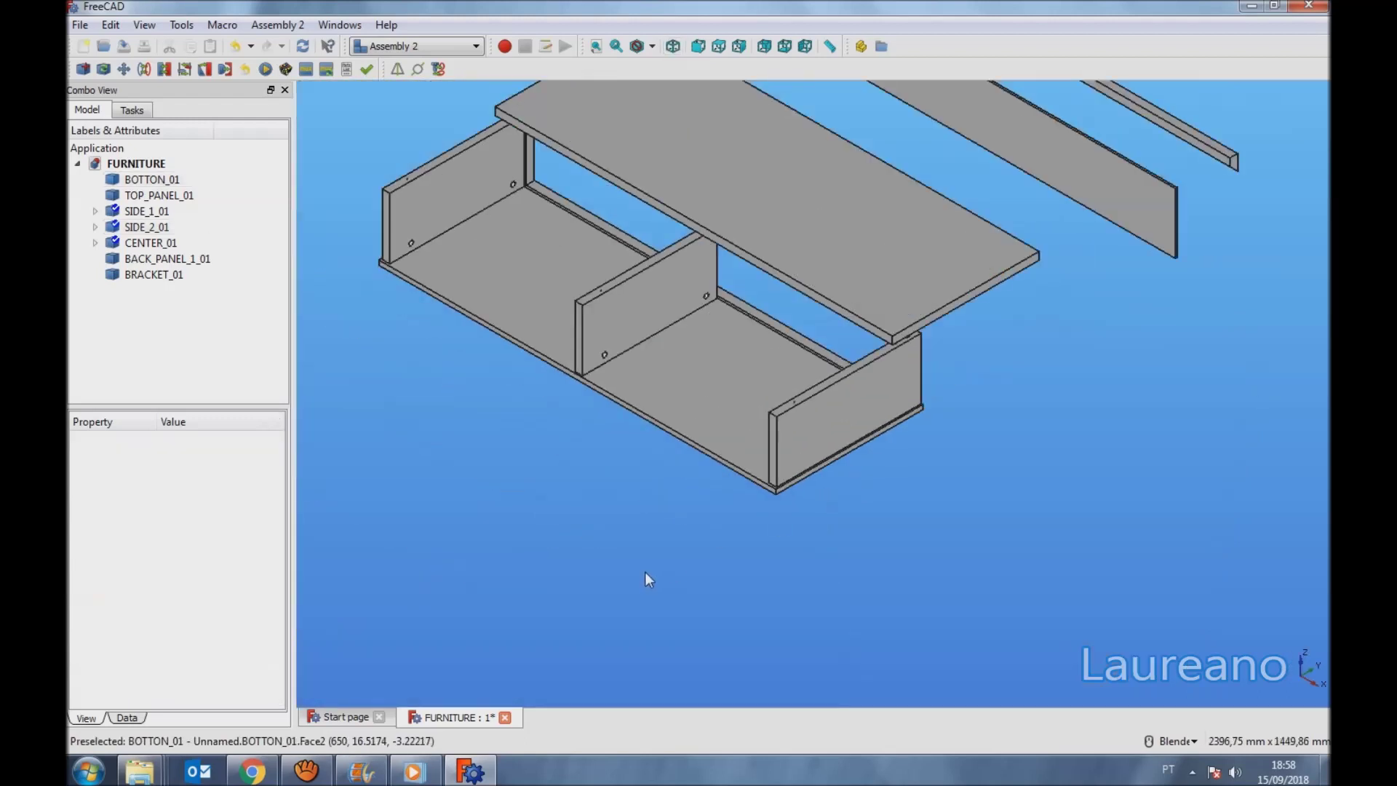
left_click(596, 46)
left_click(124, 46)
Add a circular edge constraint between the underside hole at TOP_PANEL_01's groove end and the rear hole in SIDE_2_01's upper edge.
middle_click_drag(802, 470, 796, 314)
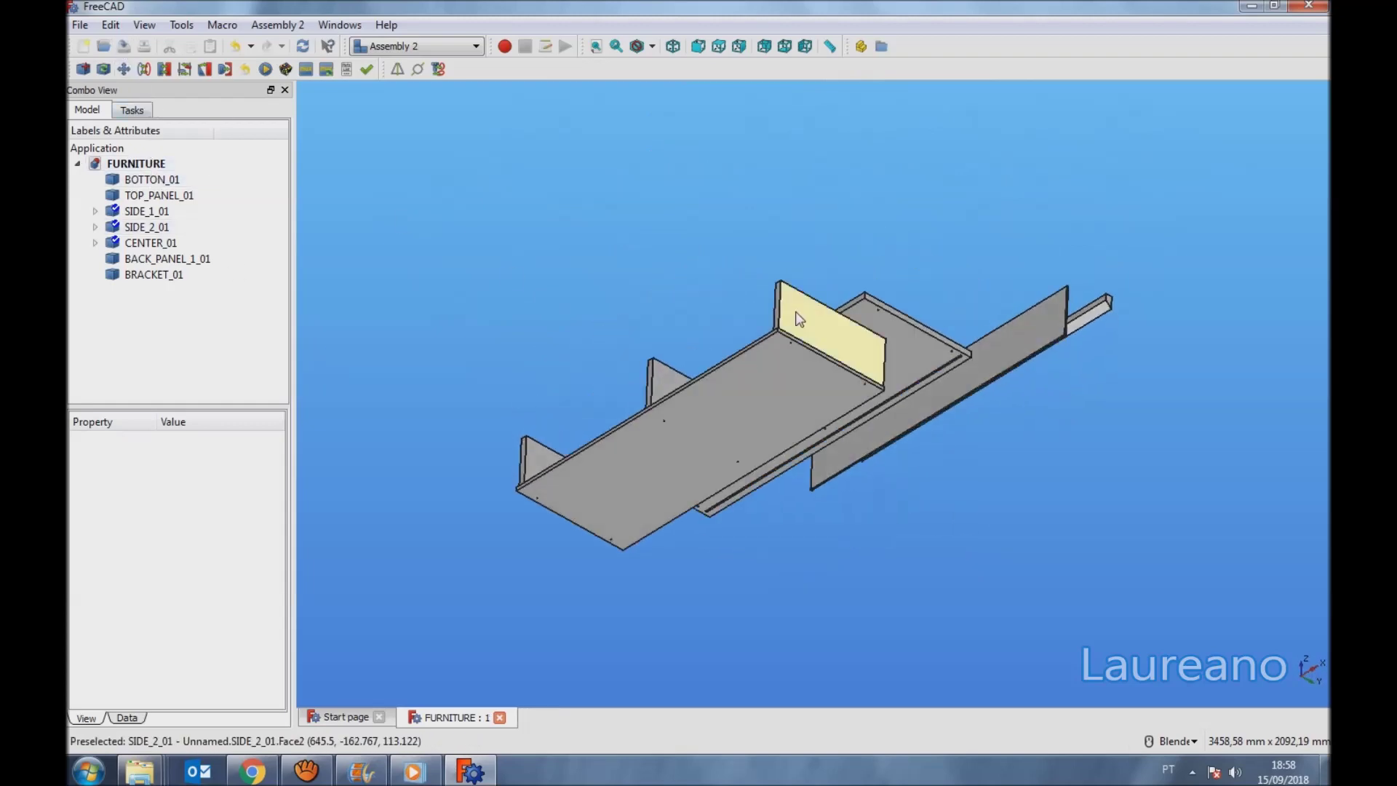
scroll(940, 374, "up", 10)
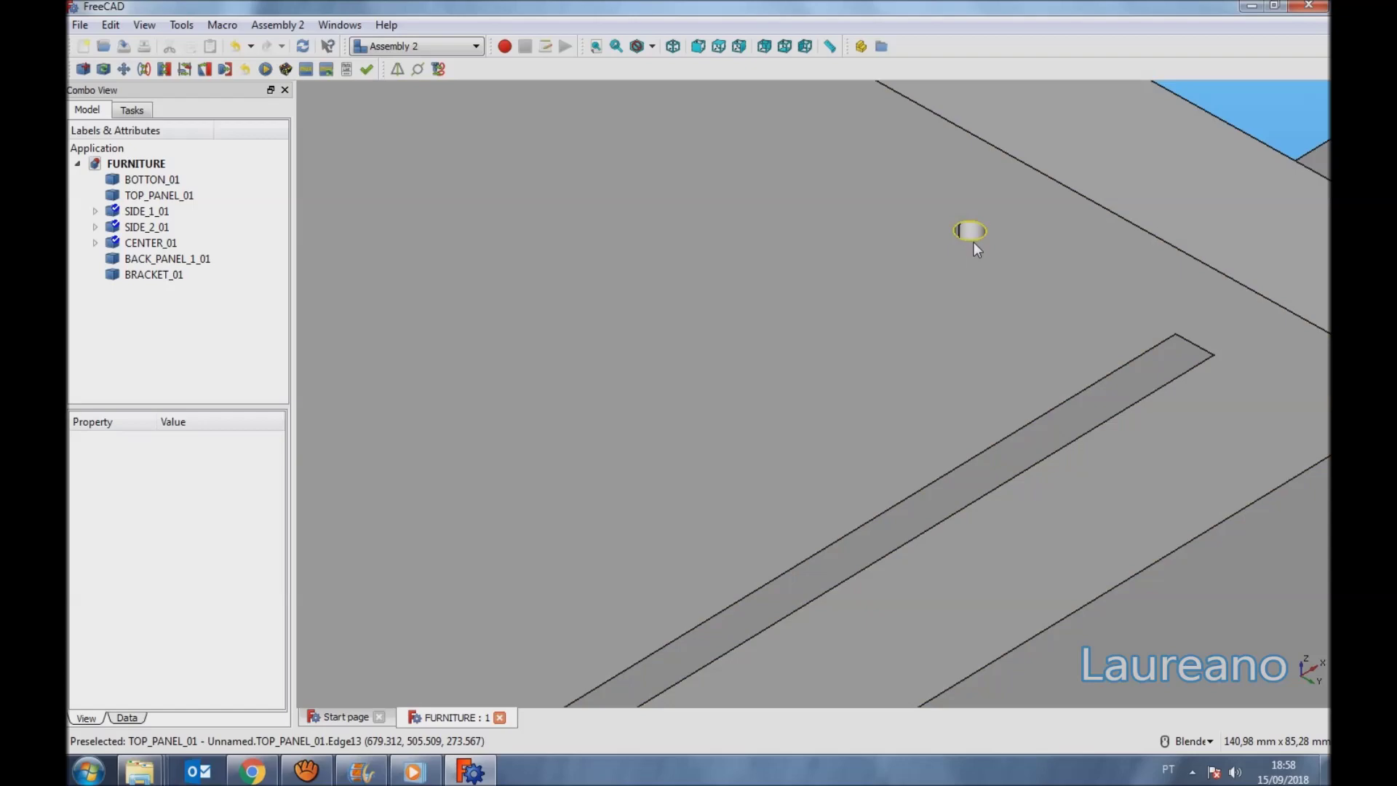
left_click(974, 241)
scroll(814, 382, "down", 10)
key("0")
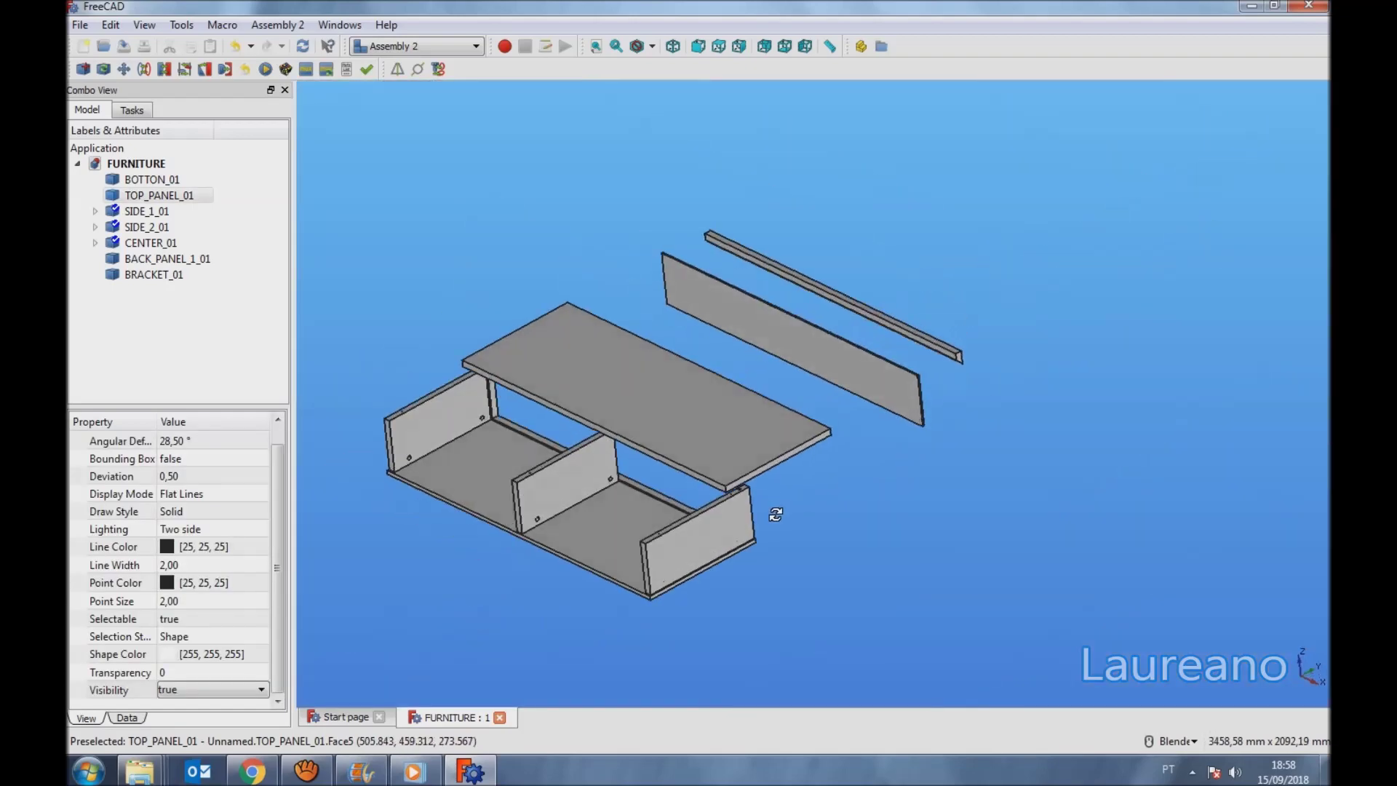
scroll(747, 488, "up", 12)
scroll(644, 563, "up", 5)
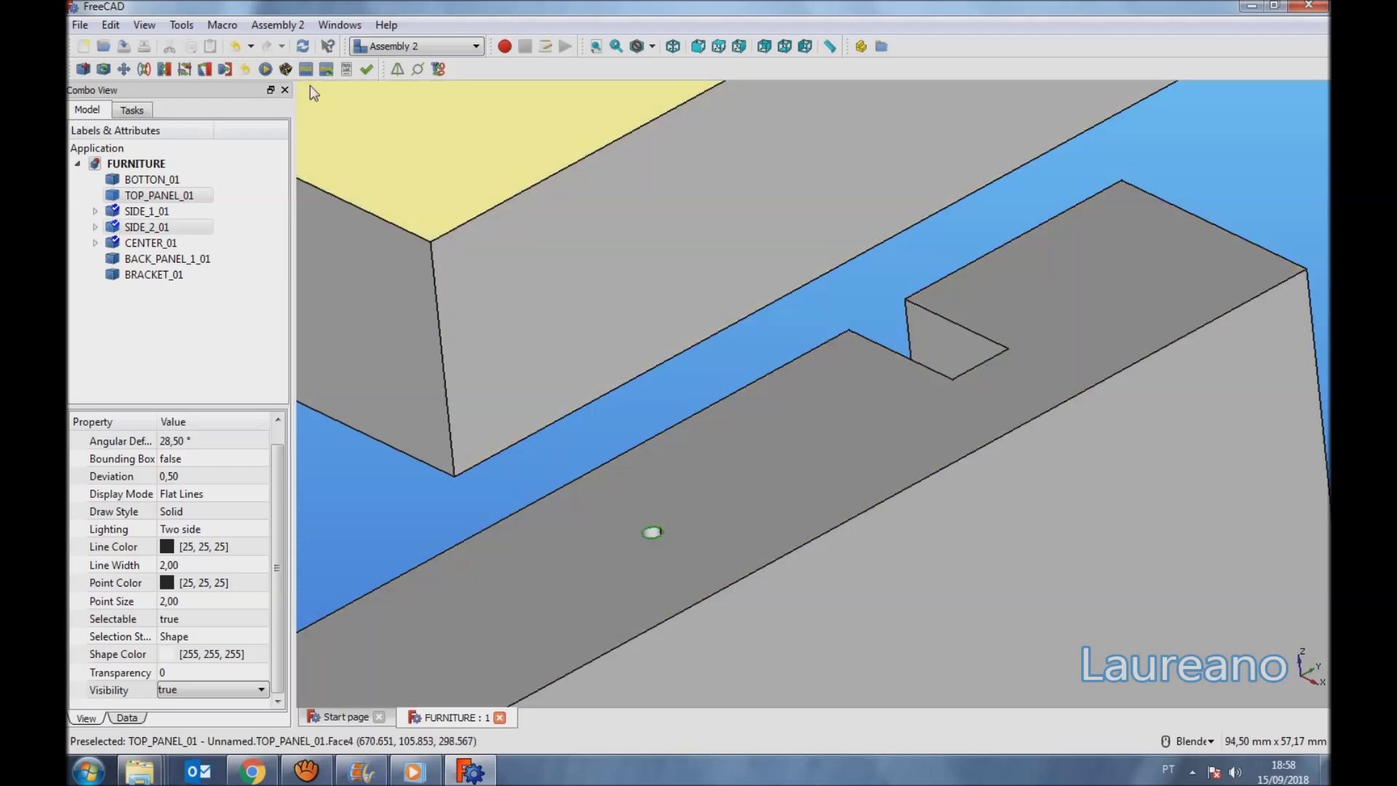
left_click(145, 69)
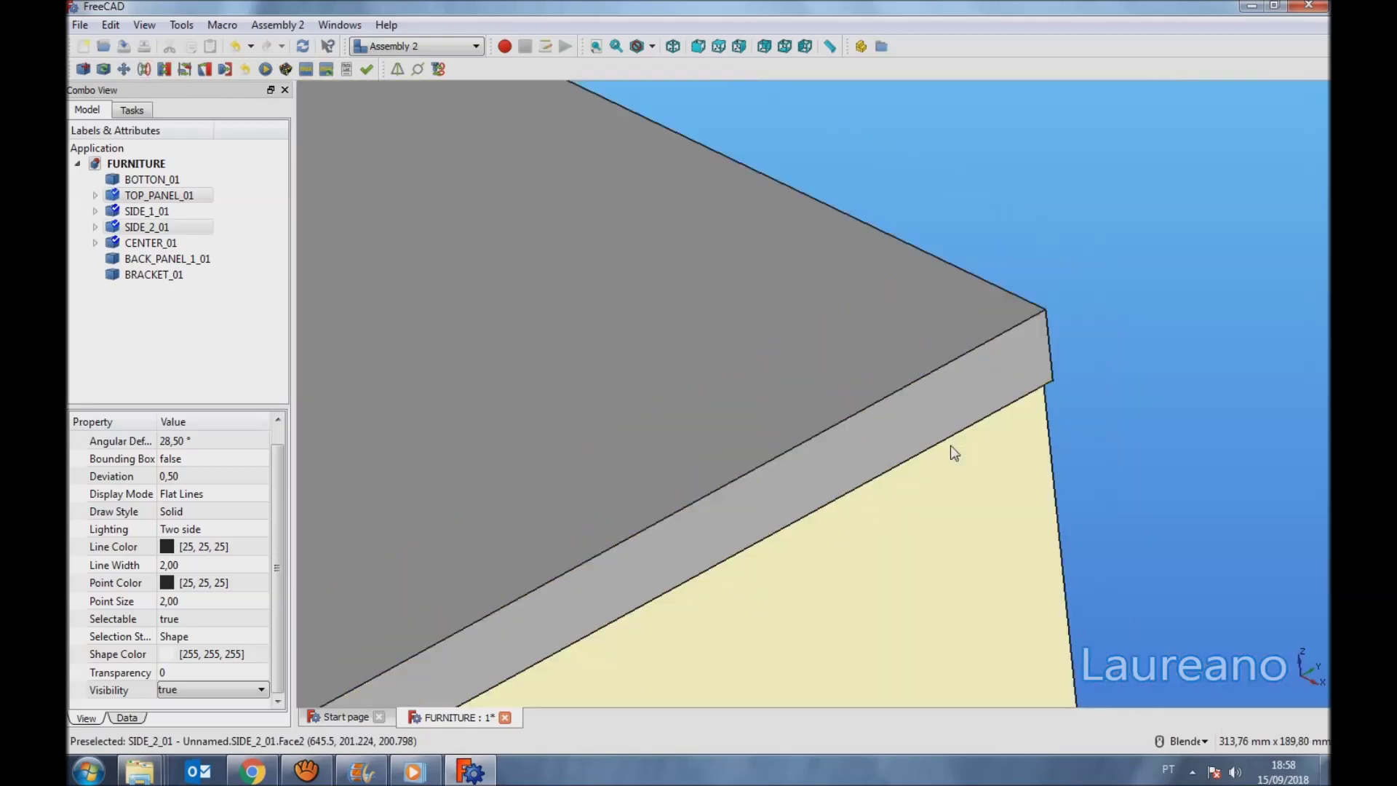
Move TOP_PANEL_01 off the cabinet to expose the front hole in SIDE_2_01's upper edge.
scroll(949, 451, "down", 15)
mouse_move(838, 471)
middle_mouse_down()
mouse_move(840, 380)
mouse_move(849, 499)
mouse_move(843, 480)
middle_mouse_up()
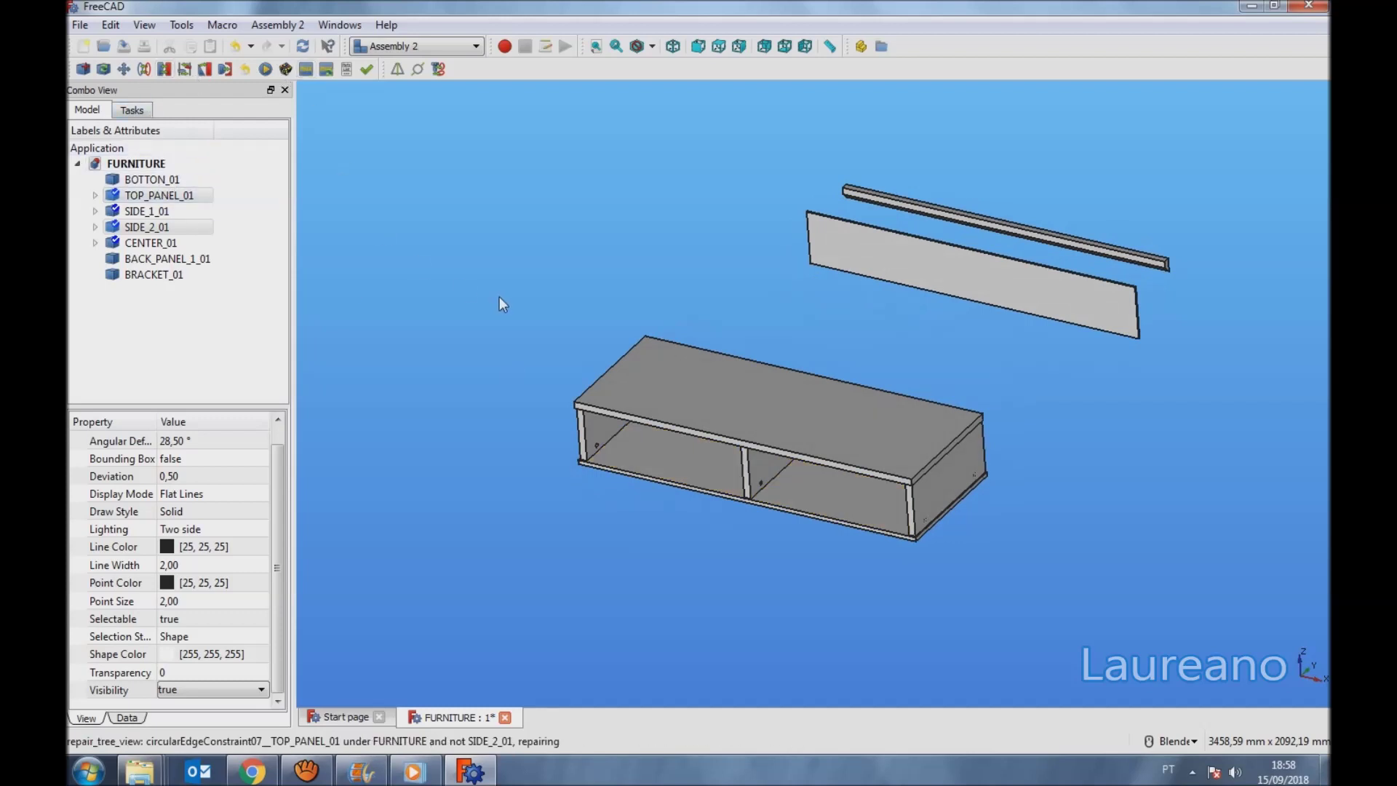
left_click(126, 69)
left_click(711, 430)
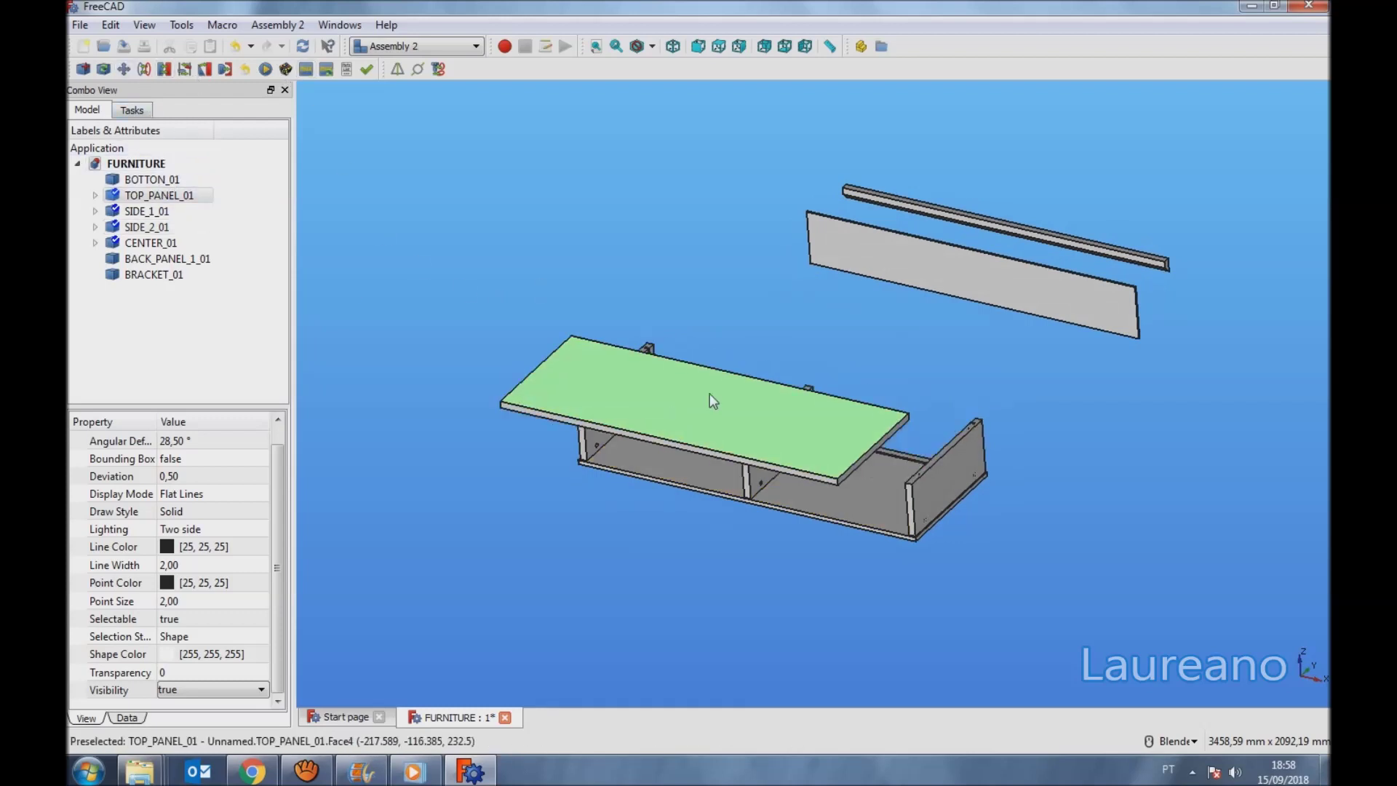
Add a circular edge constraint between TOP_PANEL_01's underside front corner hole and the front hole in SIDE_2_01's upper edge.
middle_click_drag(828, 383, 835, 233)
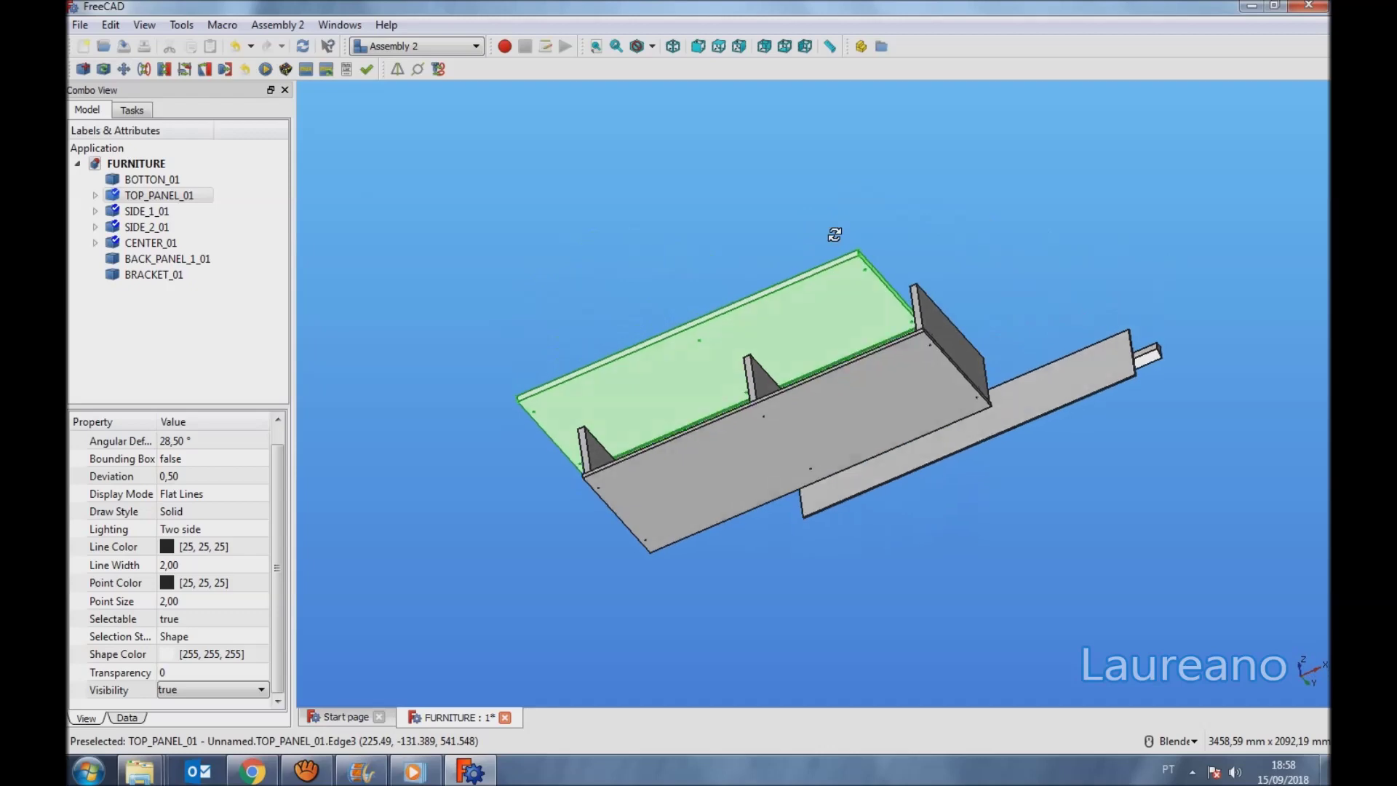
left_click(851, 258)
scroll(855, 263, "up", 10)
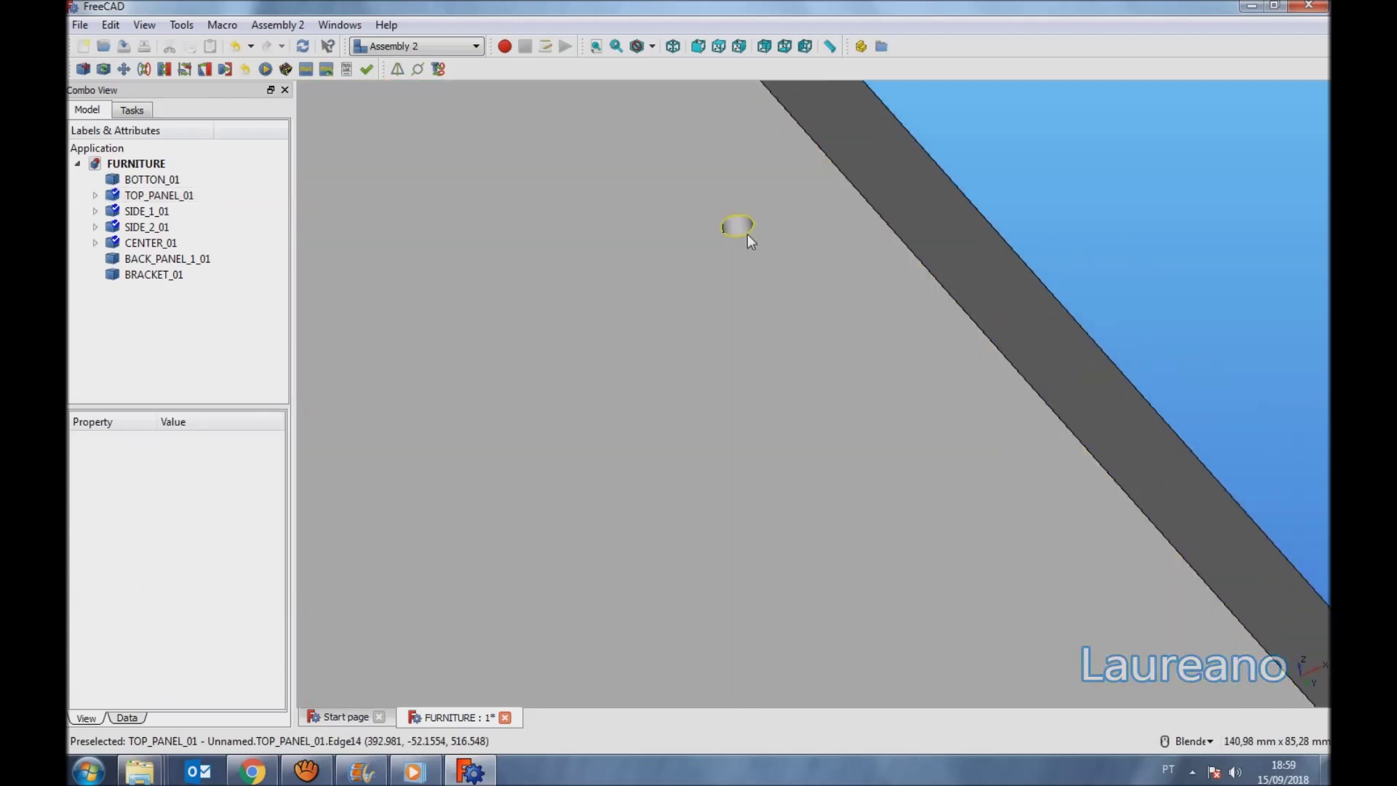
left_click(748, 234)
scroll(771, 320, "down", 5)
middle_click_drag(795, 402, 651, 665)
scroll(630, 681, "up", 8)
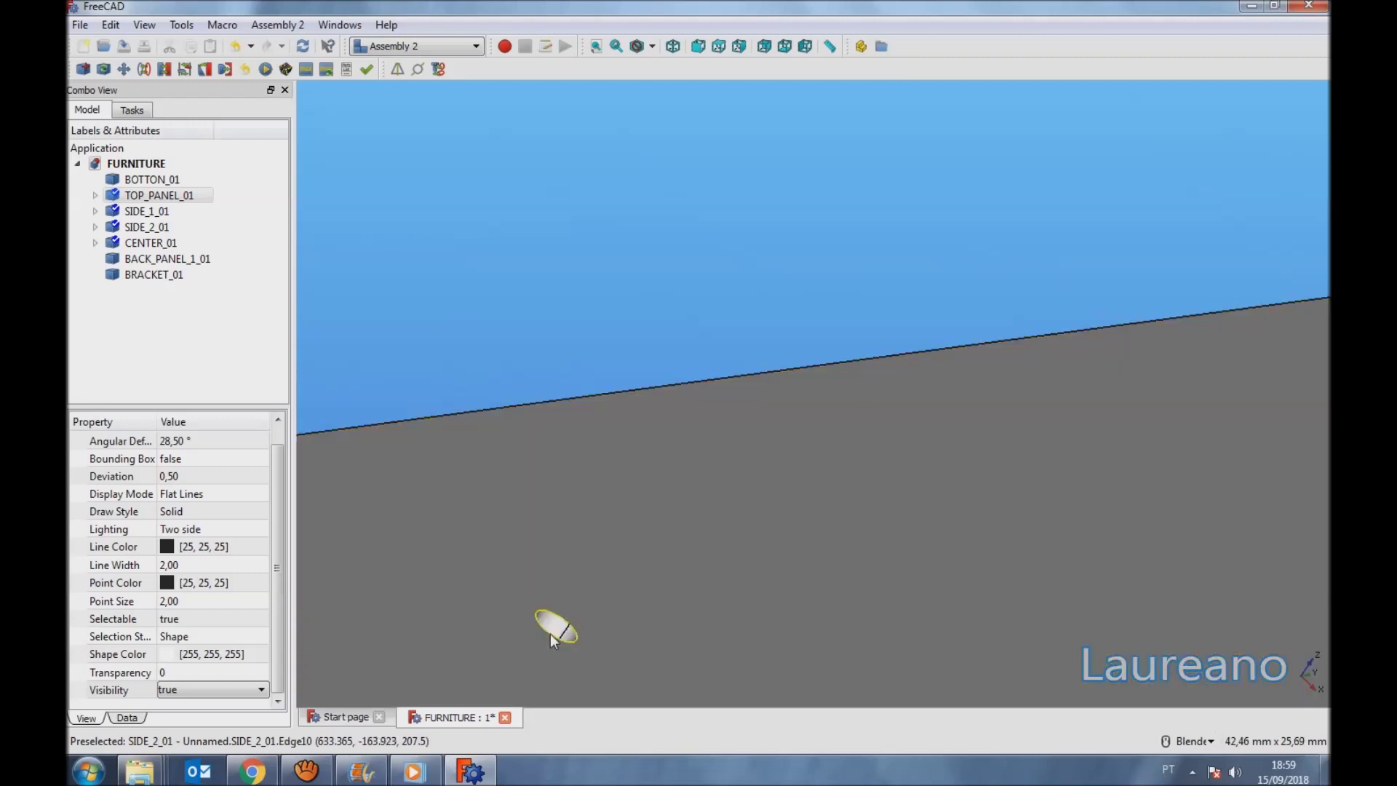
left_click(550, 635)
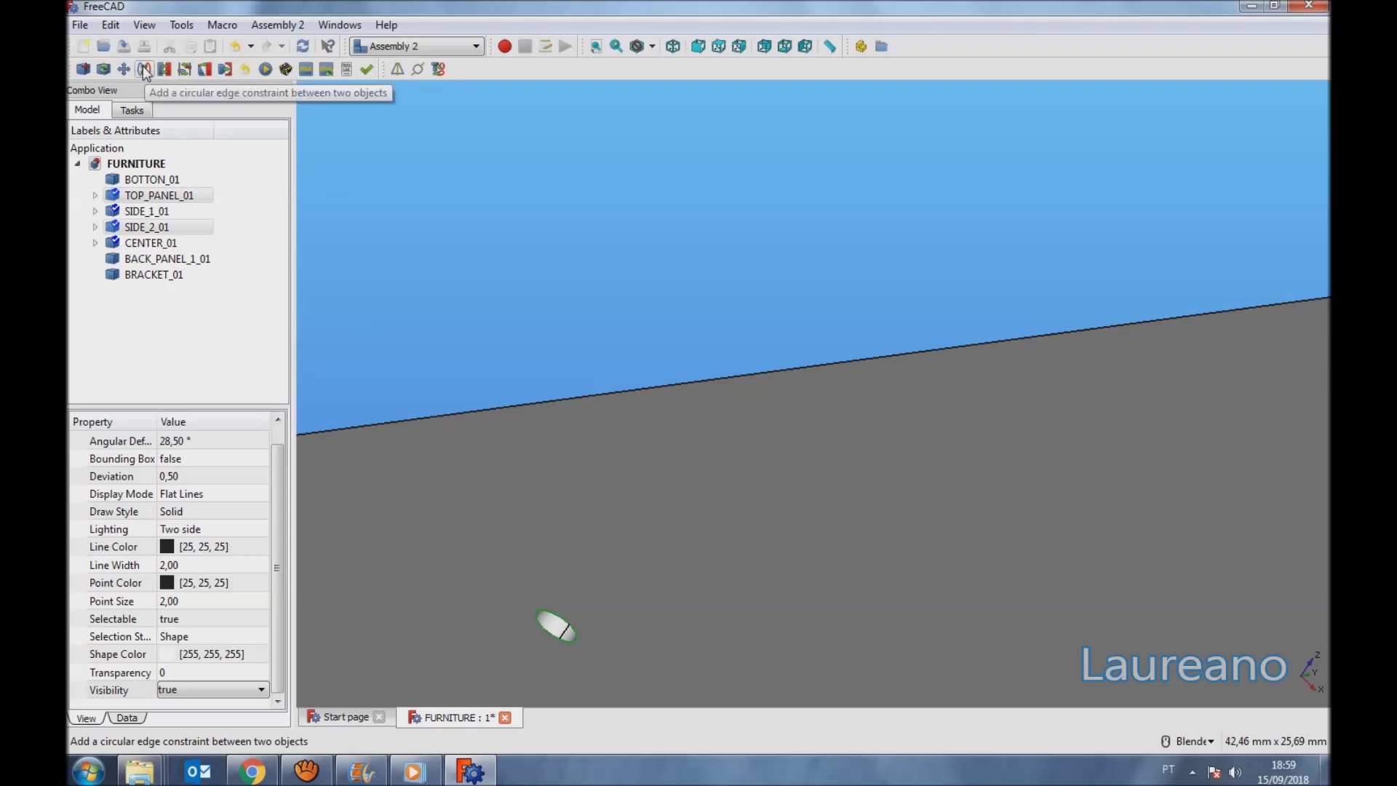
scroll(870, 393, "down", 10)
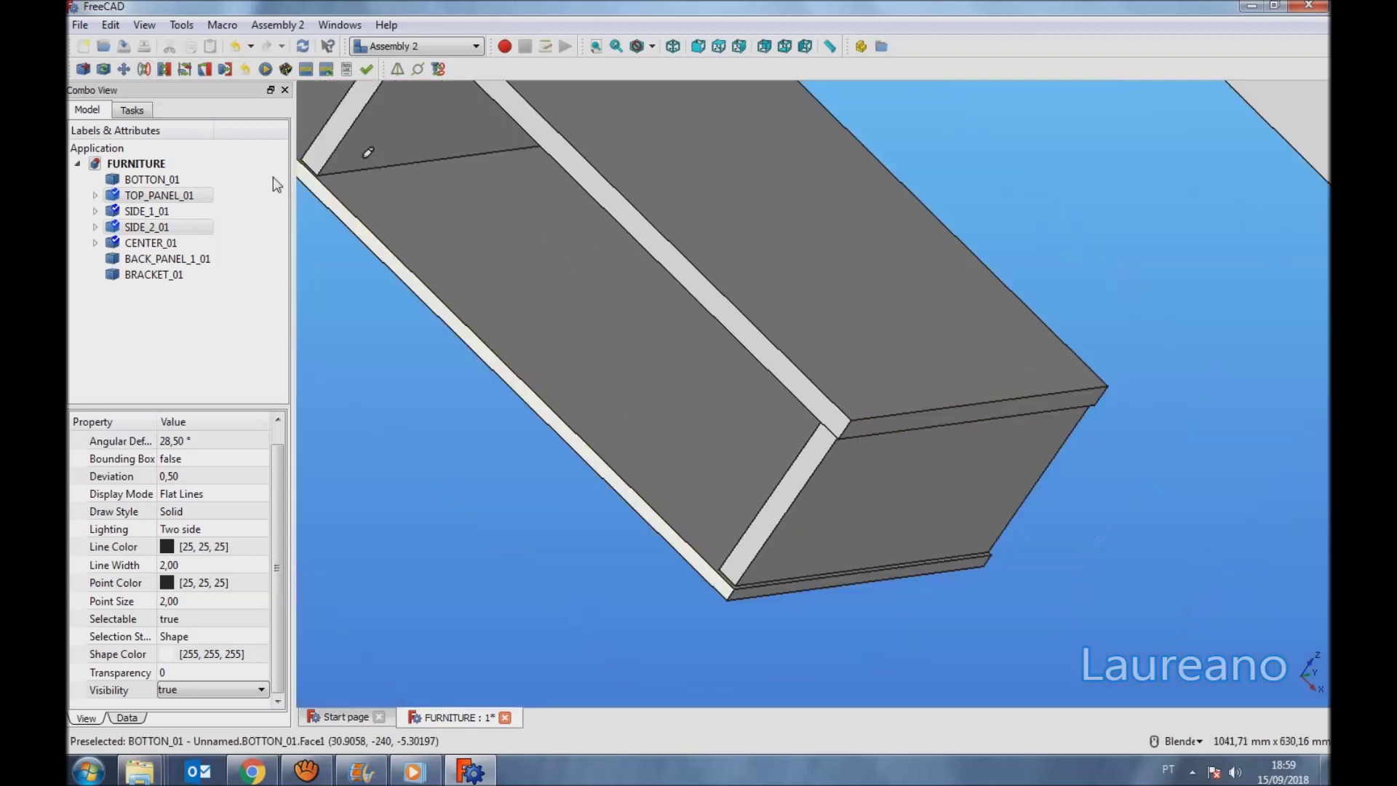
Move TOP_PANEL_01 away from the cabinet again to uncover SIDE_2_01's upper edge face.
scroll(1104, 518, "down", 4)
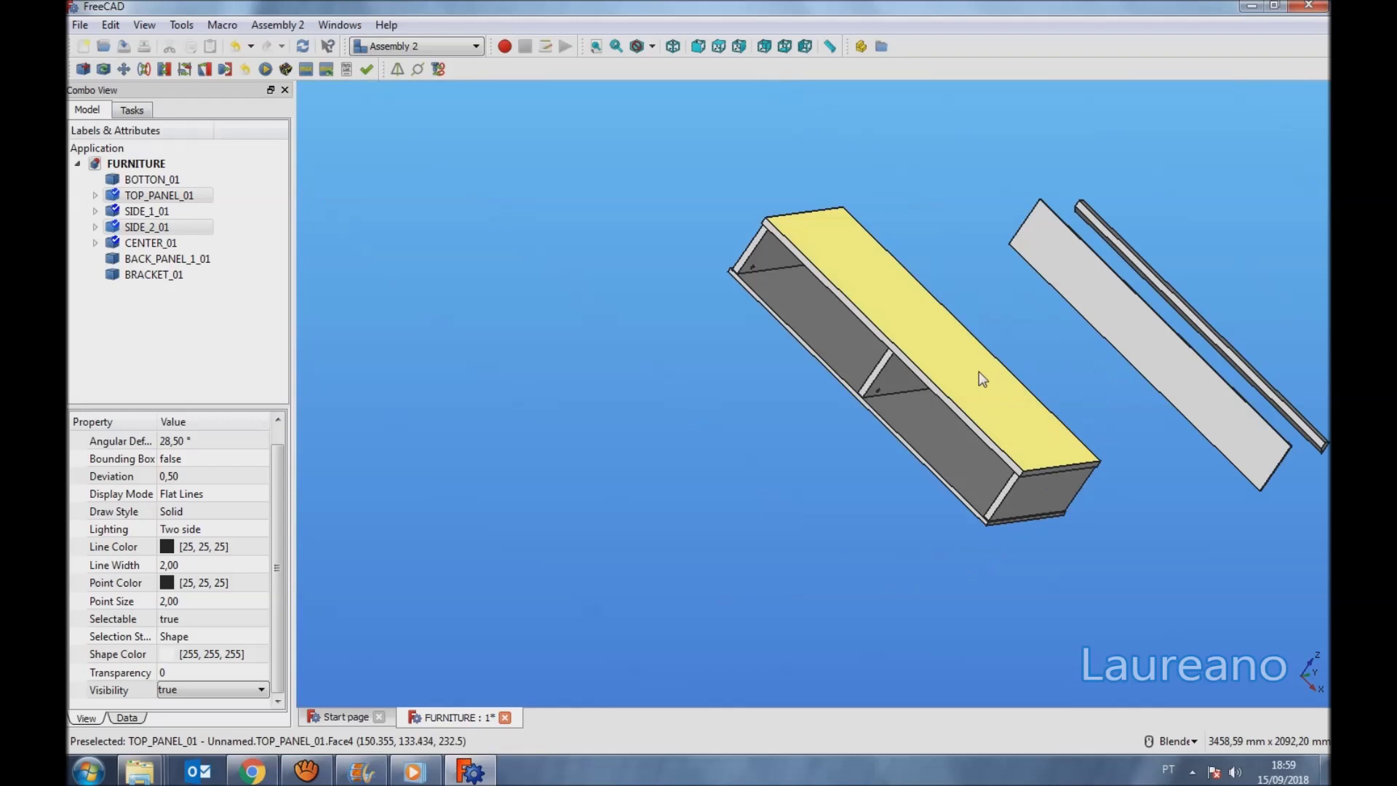
left_click(866, 291)
middle_click_drag(867, 223, 1073, 367)
left_click(1215, 408)
Add a plane constraint between TOP_PANEL_01 and SIDE_2_01's upper edge face, check the axonometric view, and save the assembly.
left_click(1095, 358)
scroll(1012, 440, "down", 5)
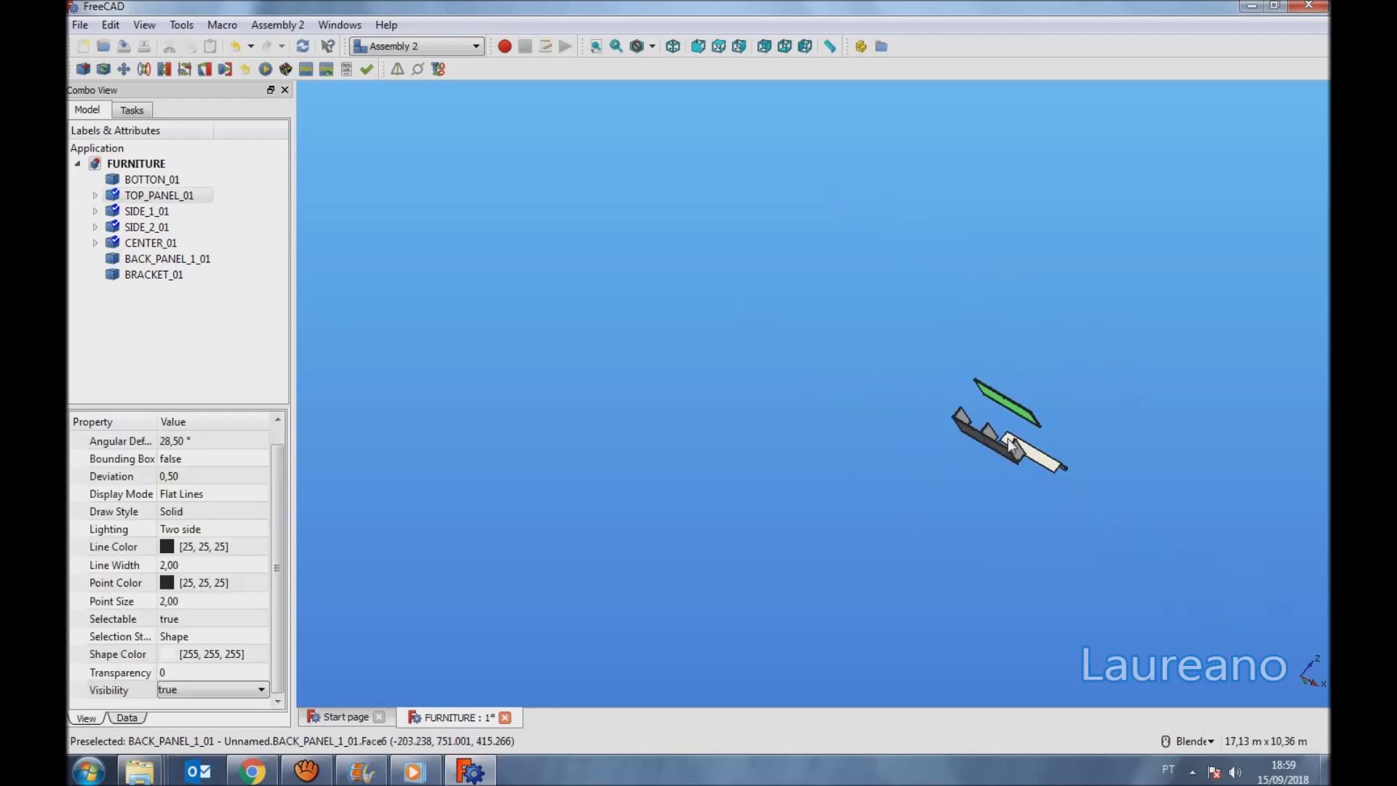
scroll(981, 505, "up", 7)
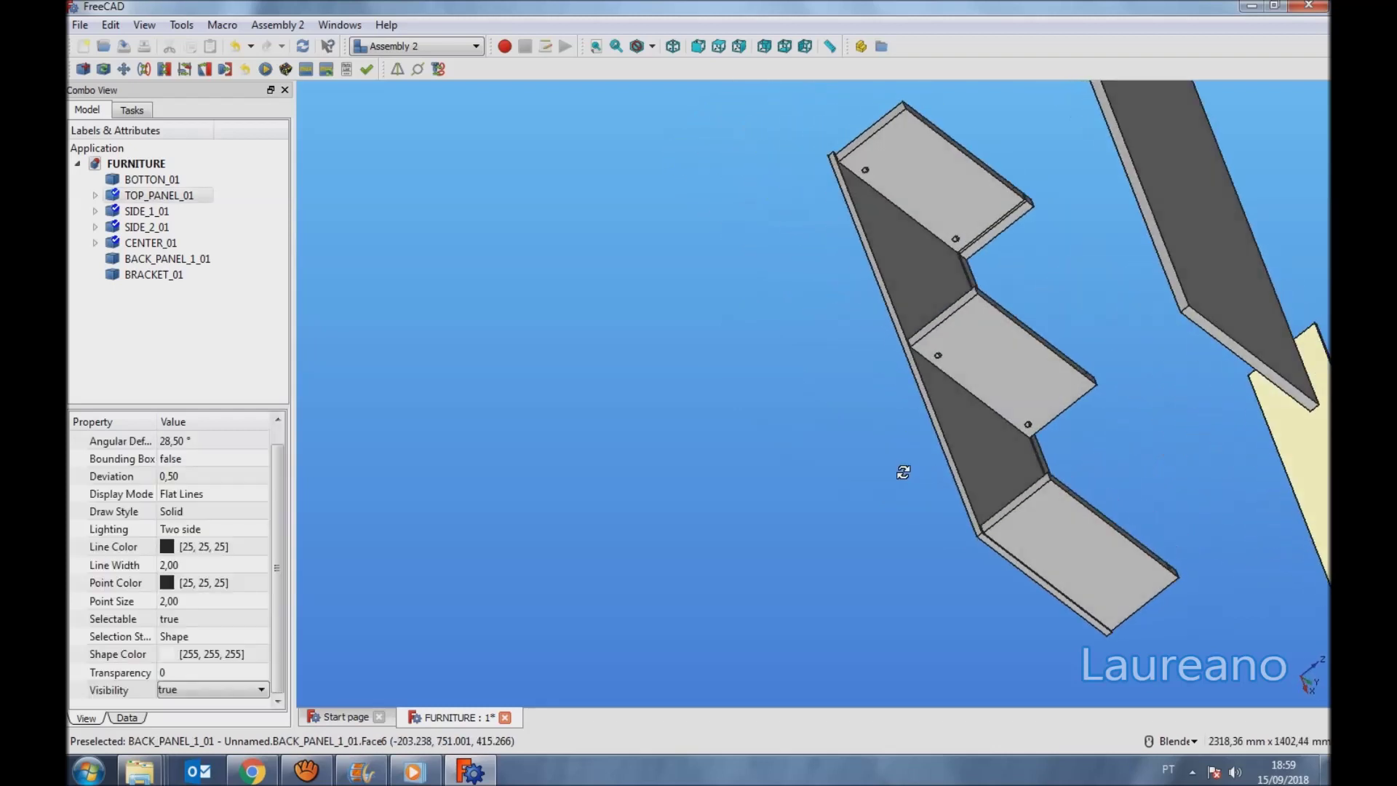
scroll(1084, 493, "up", 4)
left_click(1060, 507)
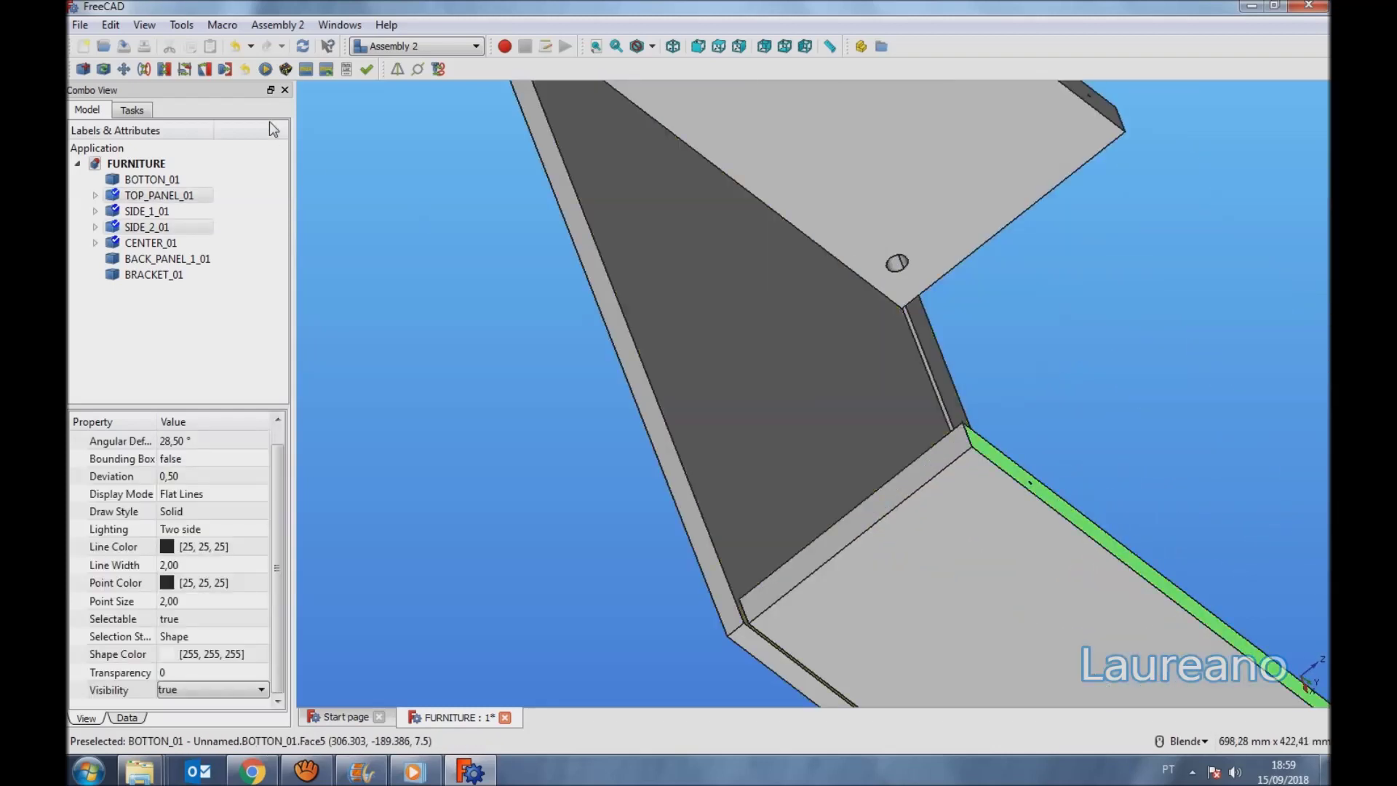
left_click(164, 69)
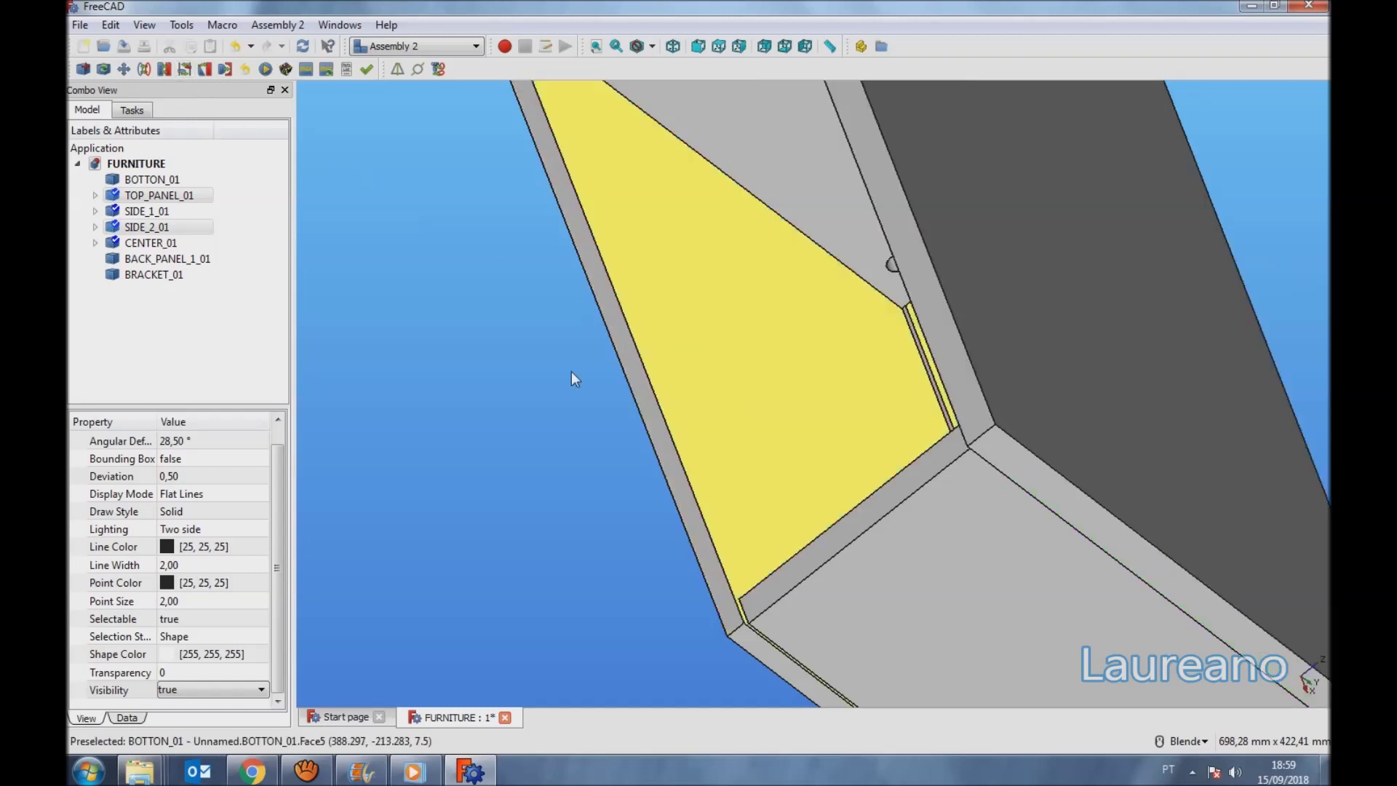
left_click(673, 46)
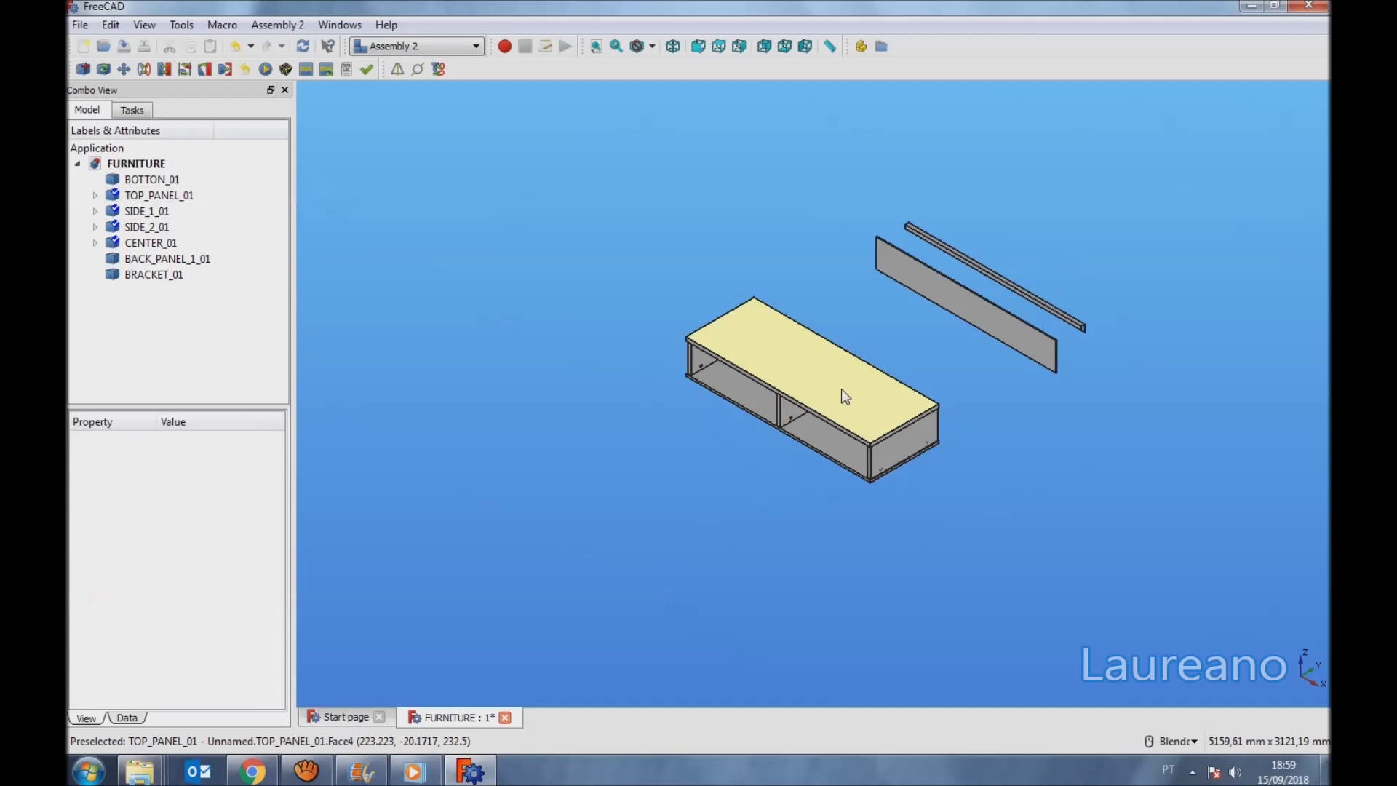
scroll(841, 390, "up", 3)
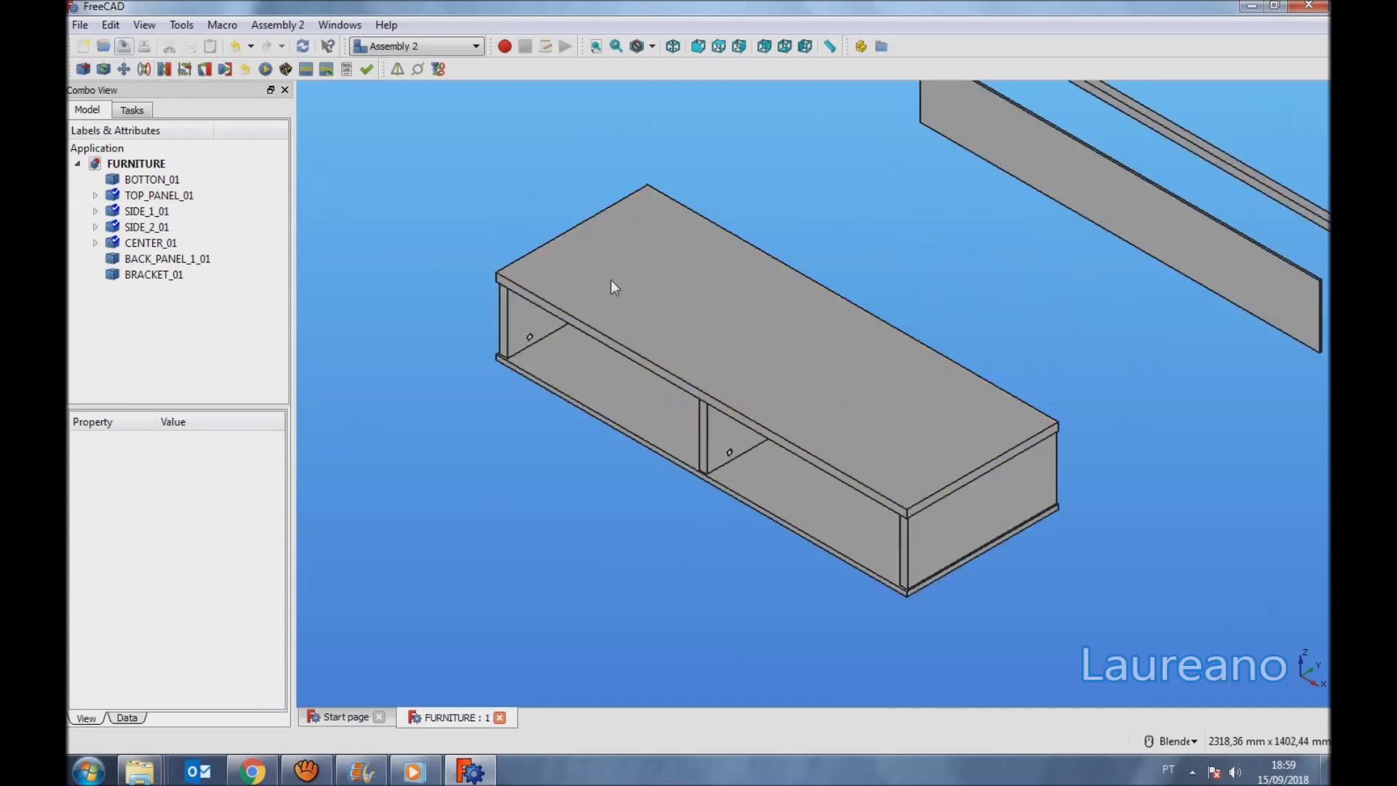
Add a plane constraint between BACK_PANEL_1_01's broad face and the side wall of the rear groove in BOTTON_01.
scroll(611, 286, "down", 3)
middle_click_drag(611, 286, 731, 443)
scroll(873, 295, "up", 5)
left_click(883, 258)
scroll(810, 404, "down", 5)
scroll(735, 456, "up", 5)
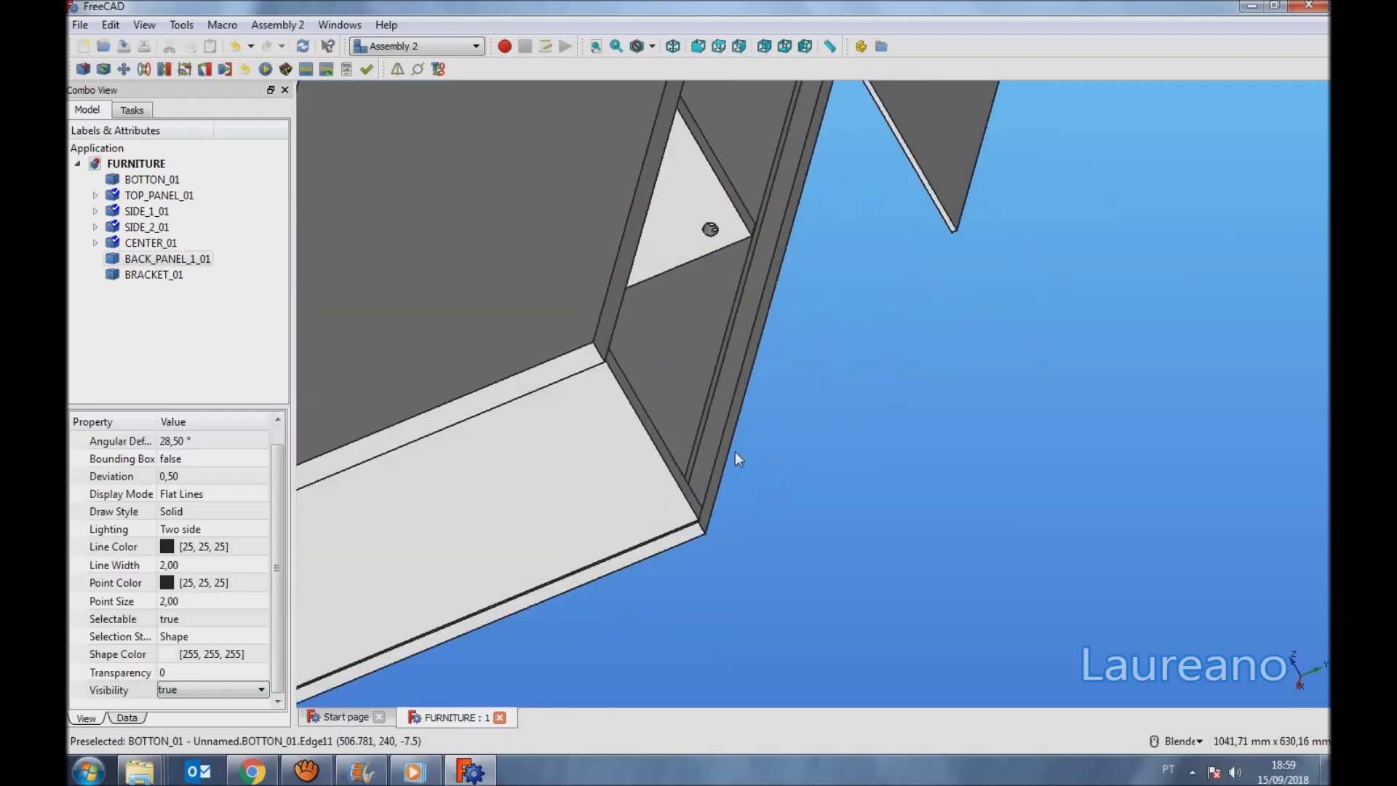
scroll(735, 456, "up", 5)
left_click(621, 423)
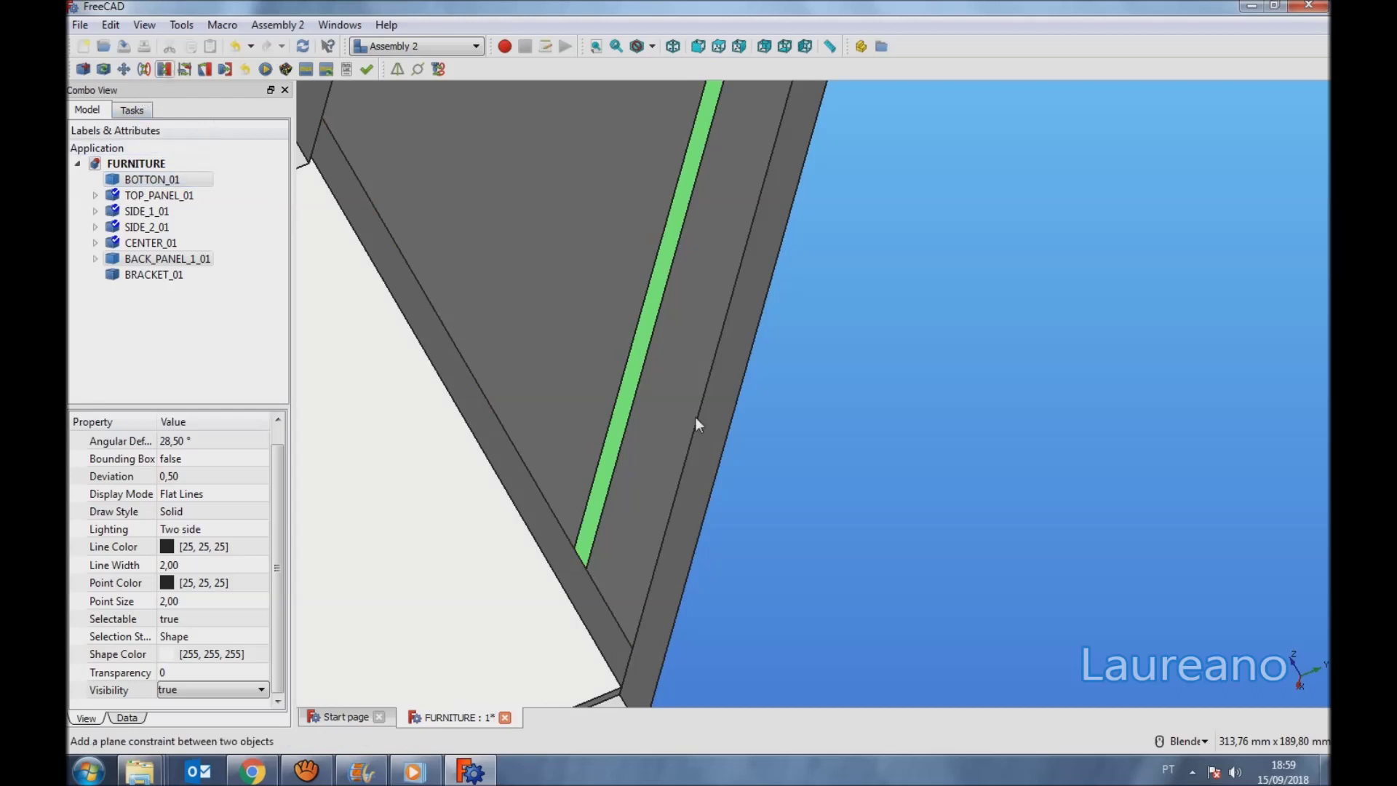
Add a plane constraint between BACK_PANEL_1_01's long lower edge face and the floor of BOTTON_01's rear groove.
scroll(781, 436, "down", 8)
middle_click_drag(842, 482, 797, 450)
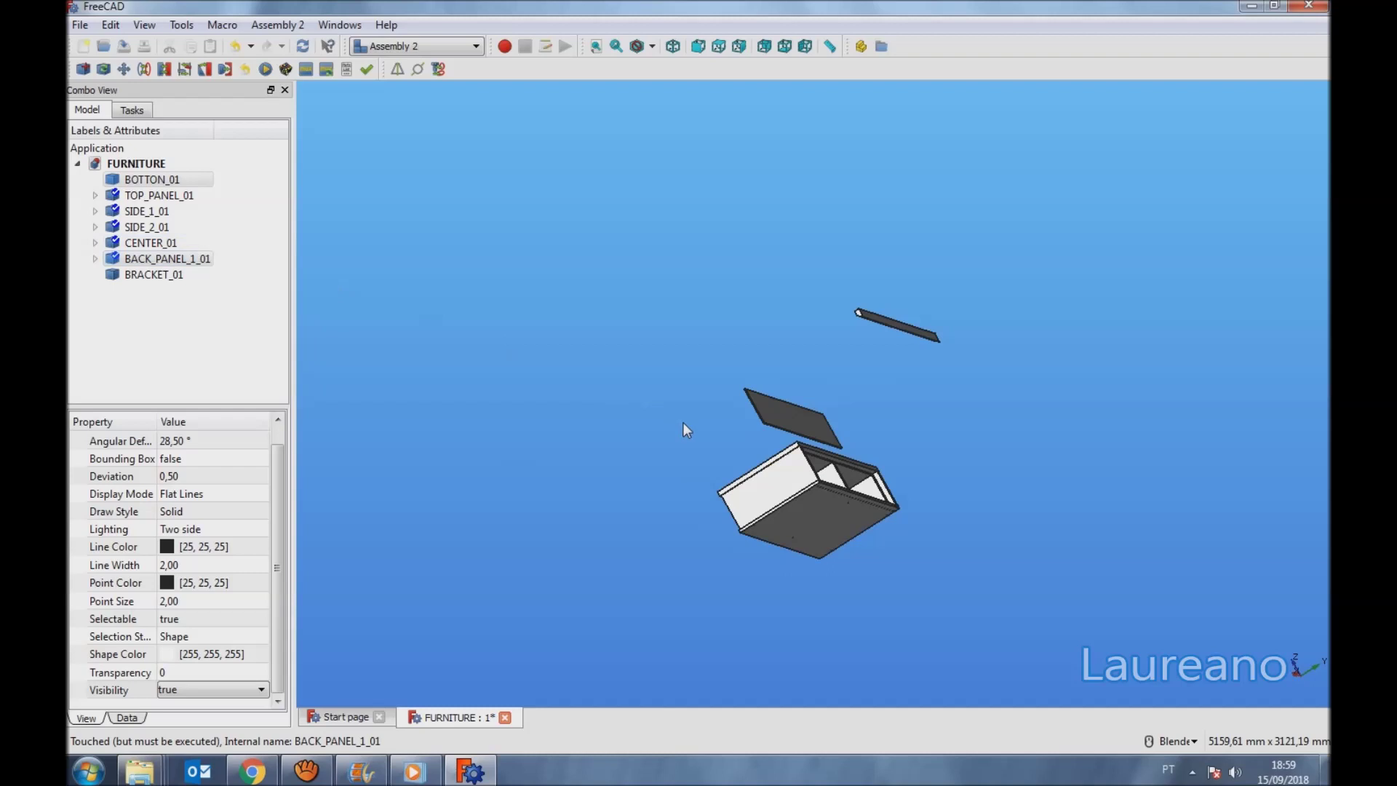
scroll(780, 428, "up", 10)
left_click(679, 369)
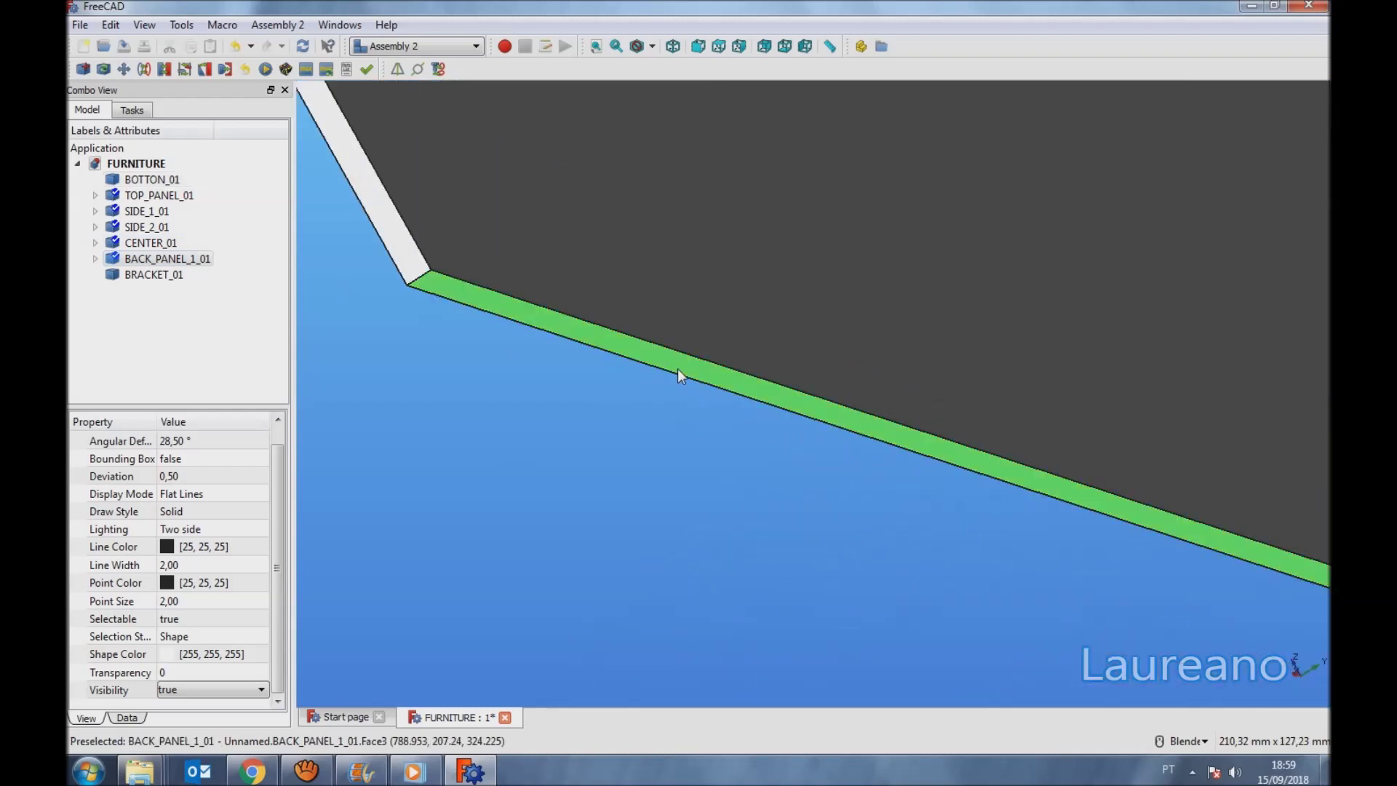
scroll(678, 375, "down", 10)
middle_click_drag(771, 488, 880, 514)
scroll(723, 421, "up", 8)
scroll(694, 443, "up", 8)
scroll(630, 453, "down", 10)
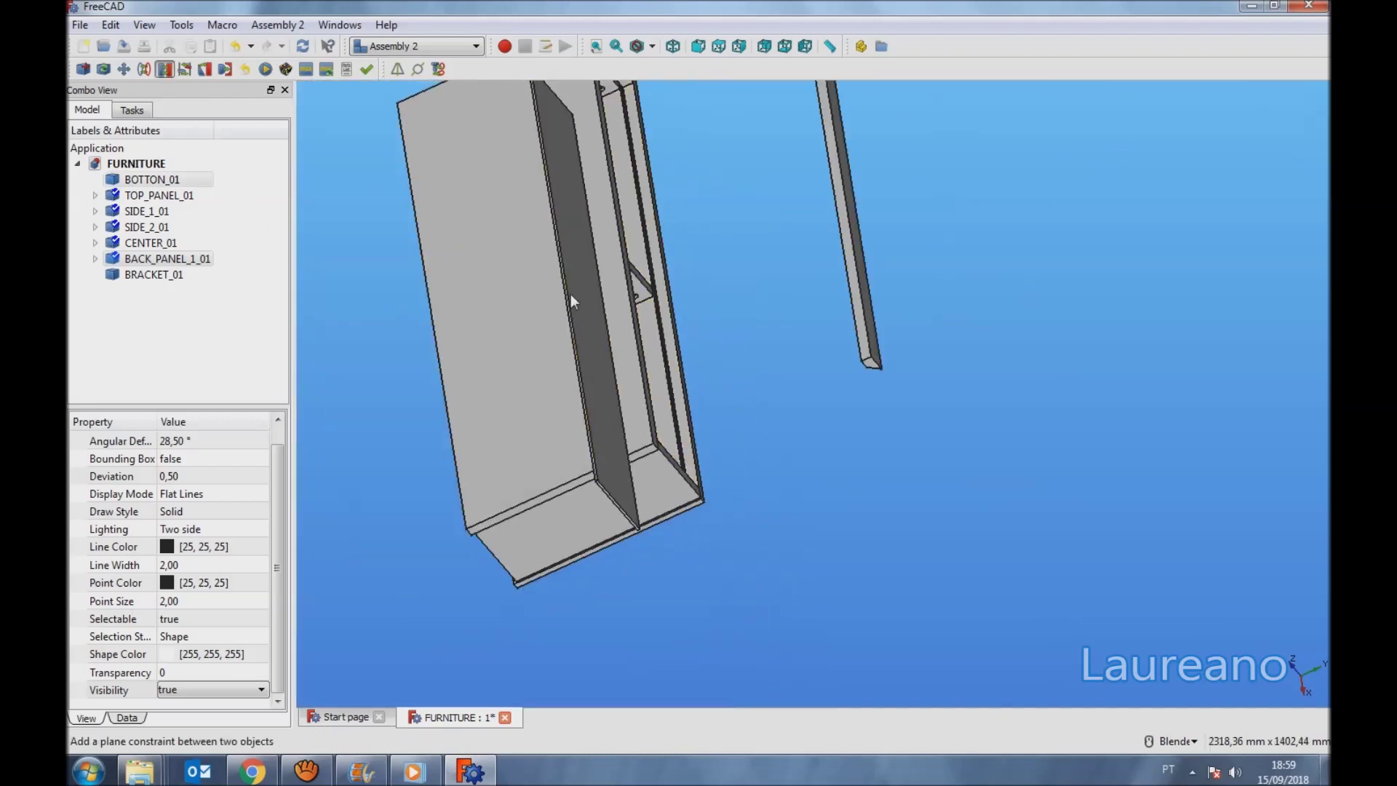
left_click(570, 294)
middle_click_drag(744, 523, 631, 422)
scroll(631, 422, "up", 10)
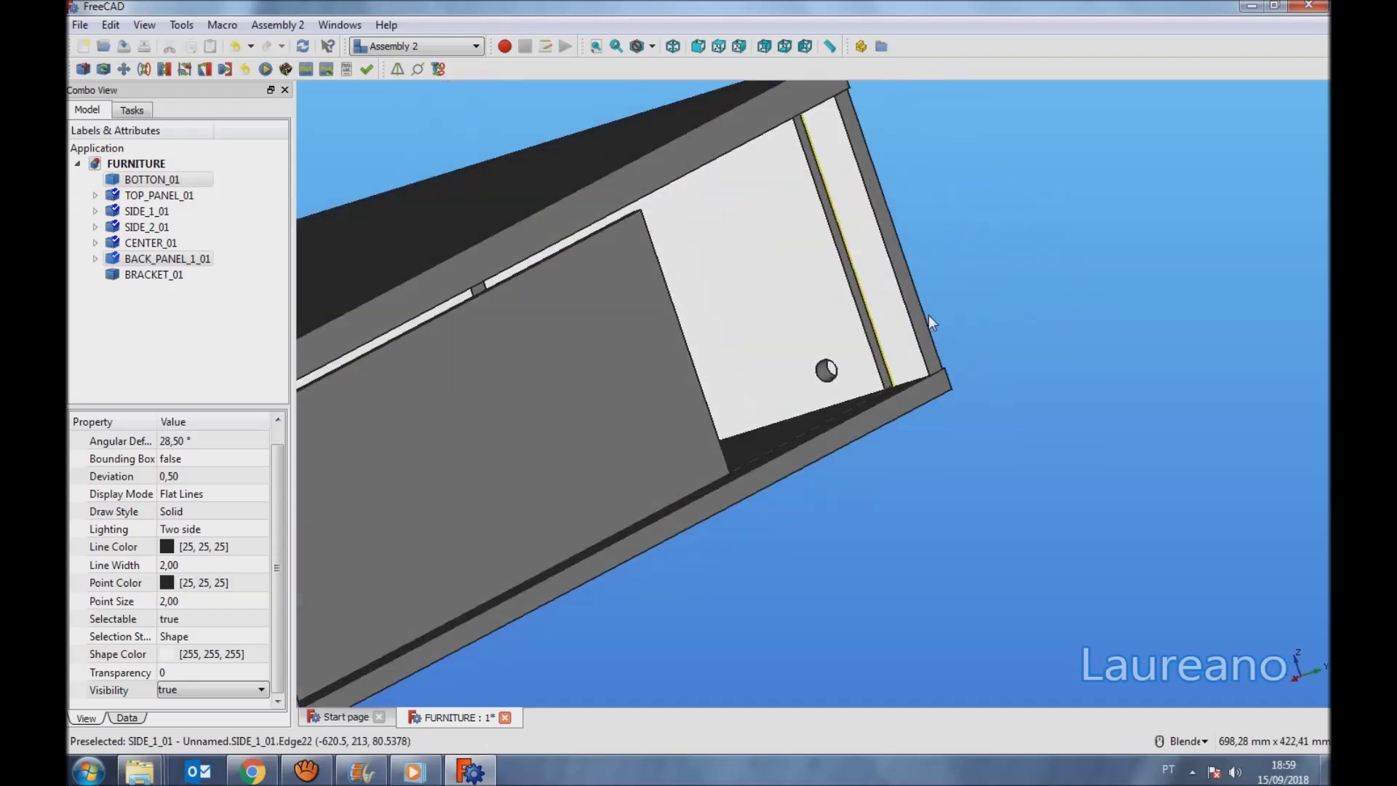
scroll(646, 401, "up", 4)
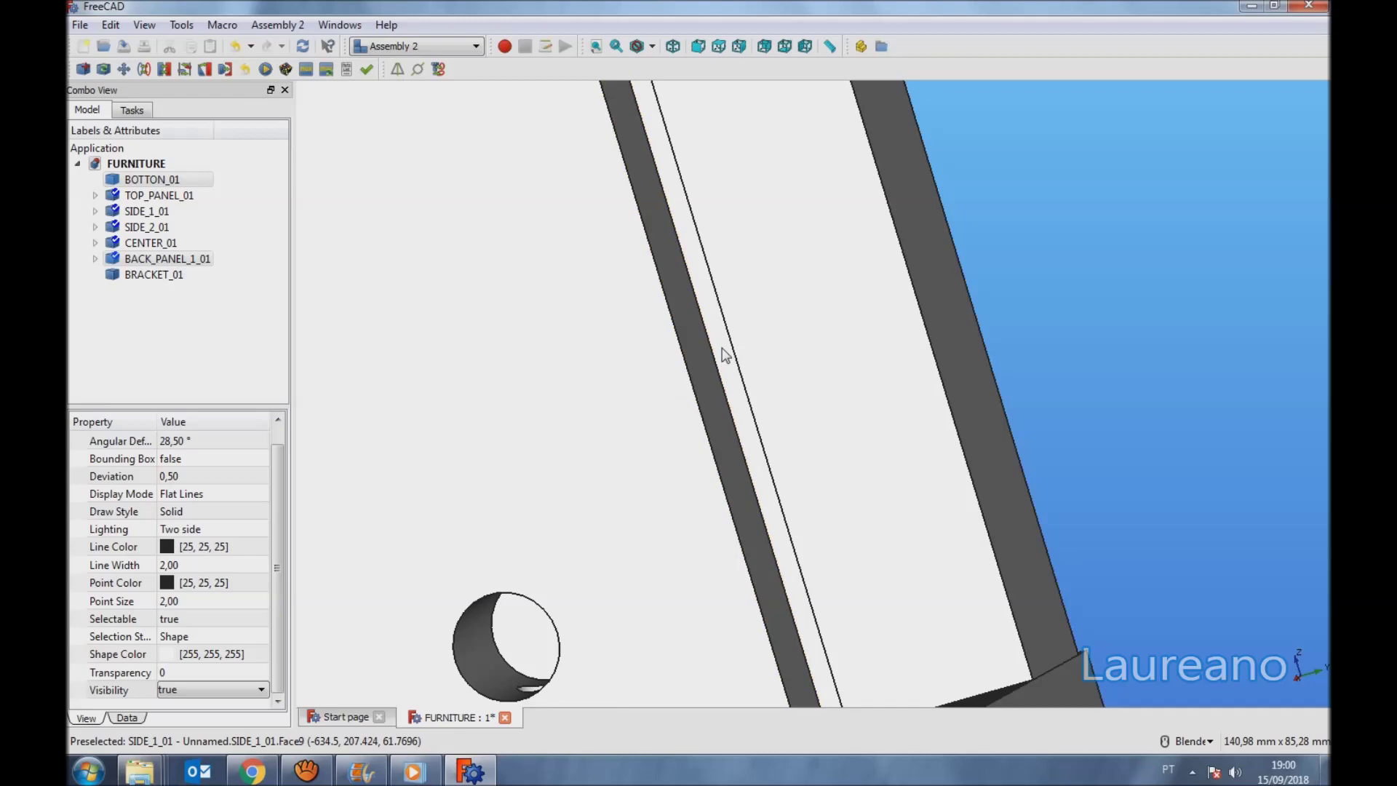
scroll(764, 455, "down", 3)
scroll(748, 452, "up", 2)
scroll(747, 452, "down", 2)
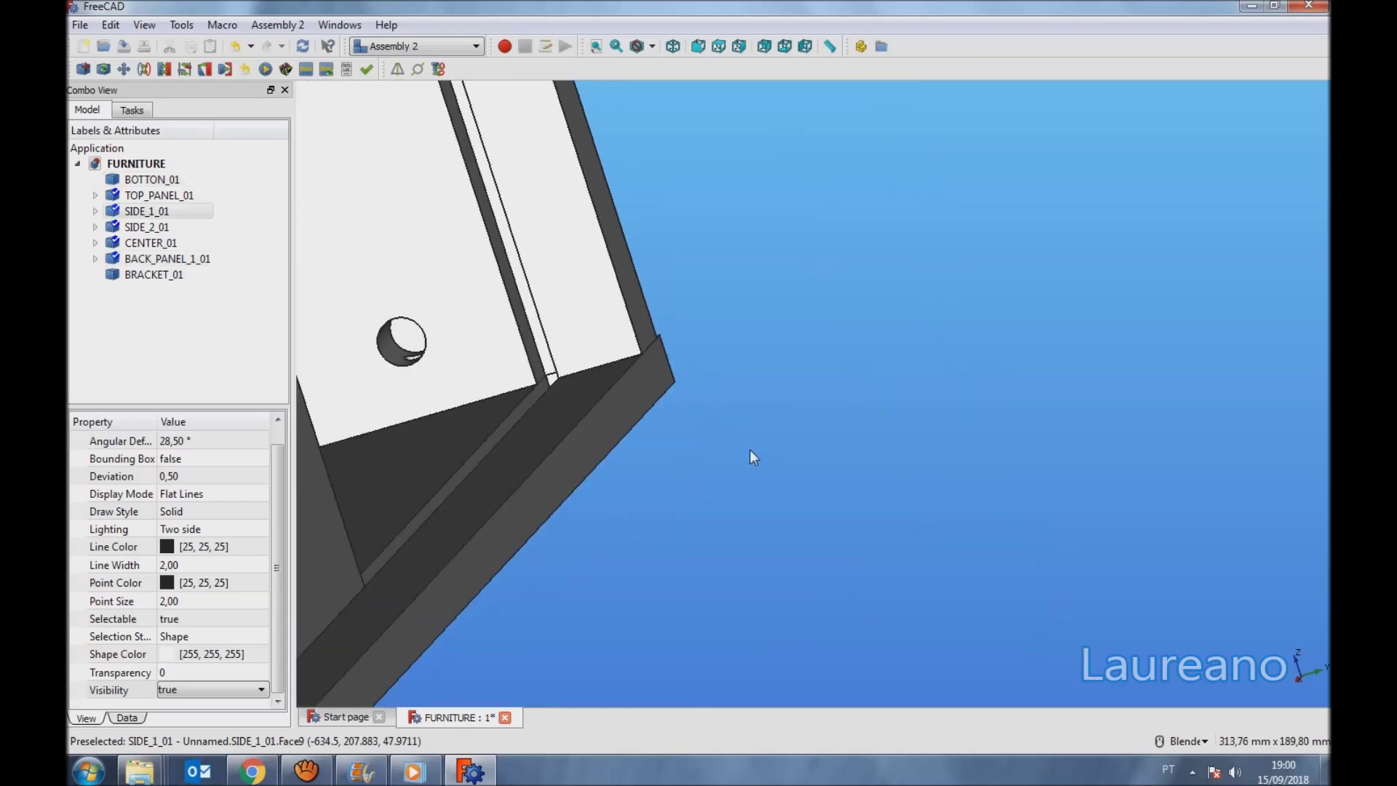
left_click(752, 459)
scroll(581, 340, "up", 1)
left_click(498, 354)
middle_click_drag(498, 354, 691, 537)
scroll(556, 408, "down", 3)
scroll(573, 495, "down", 3)
left_click(633, 473)
scroll(557, 364, "up", 3)
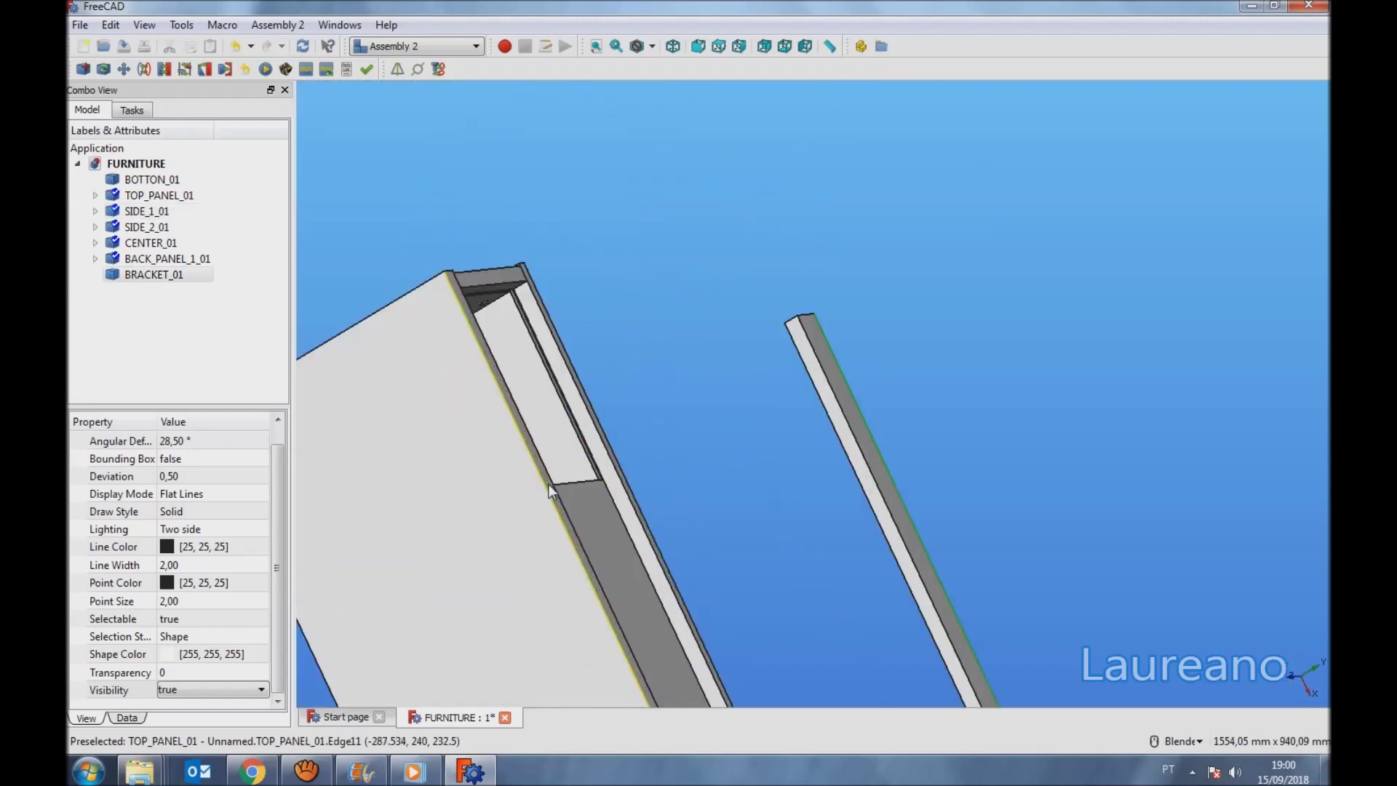
Add a plane constraint between the groove floor in SIDE_1_01 and the adjacent end face of BACK_PANEL_1_01.
middle_click_drag(557, 364, 615, 279)
scroll(575, 306, "up", 4)
middle_click_drag(586, 430, 601, 405)
scroll(601, 406, "up", 5)
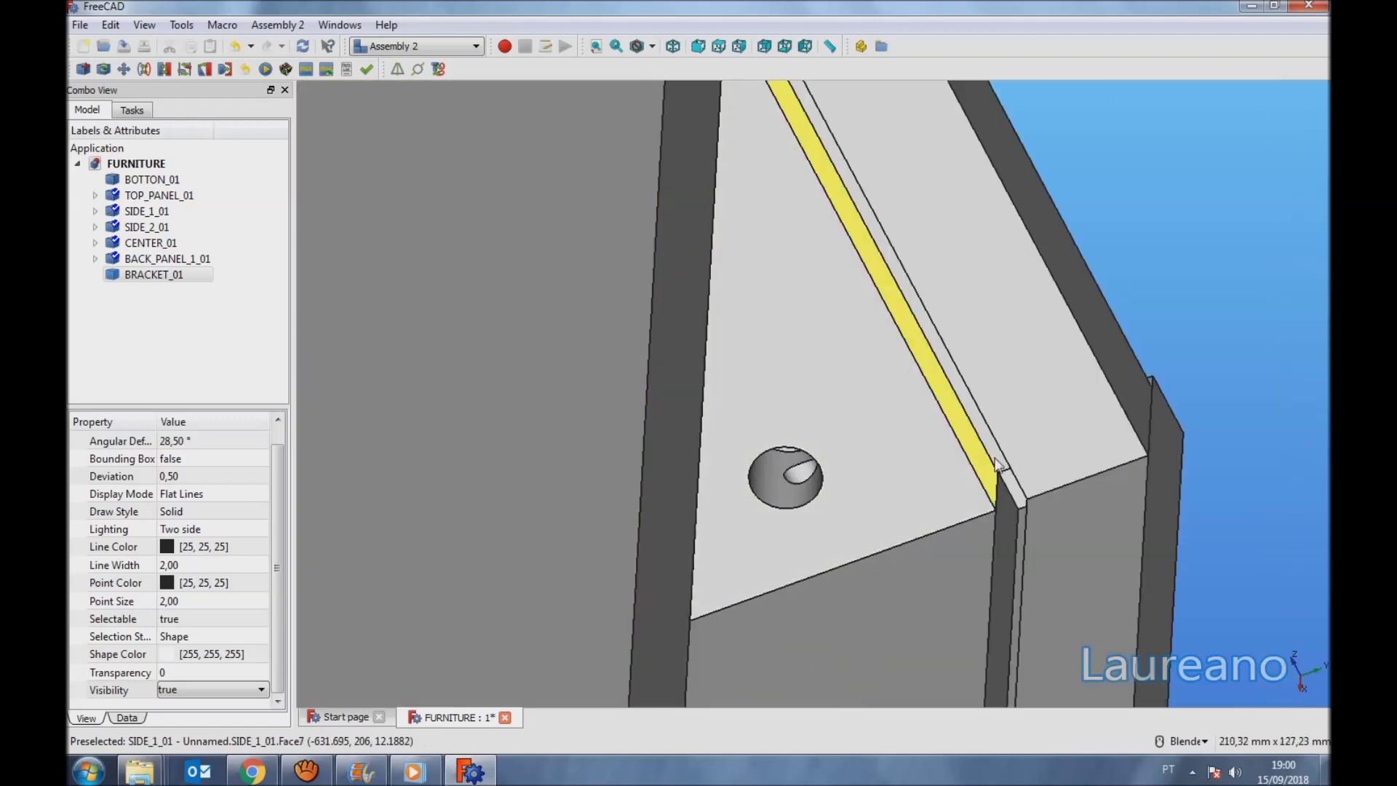
scroll(967, 447, "down", 3)
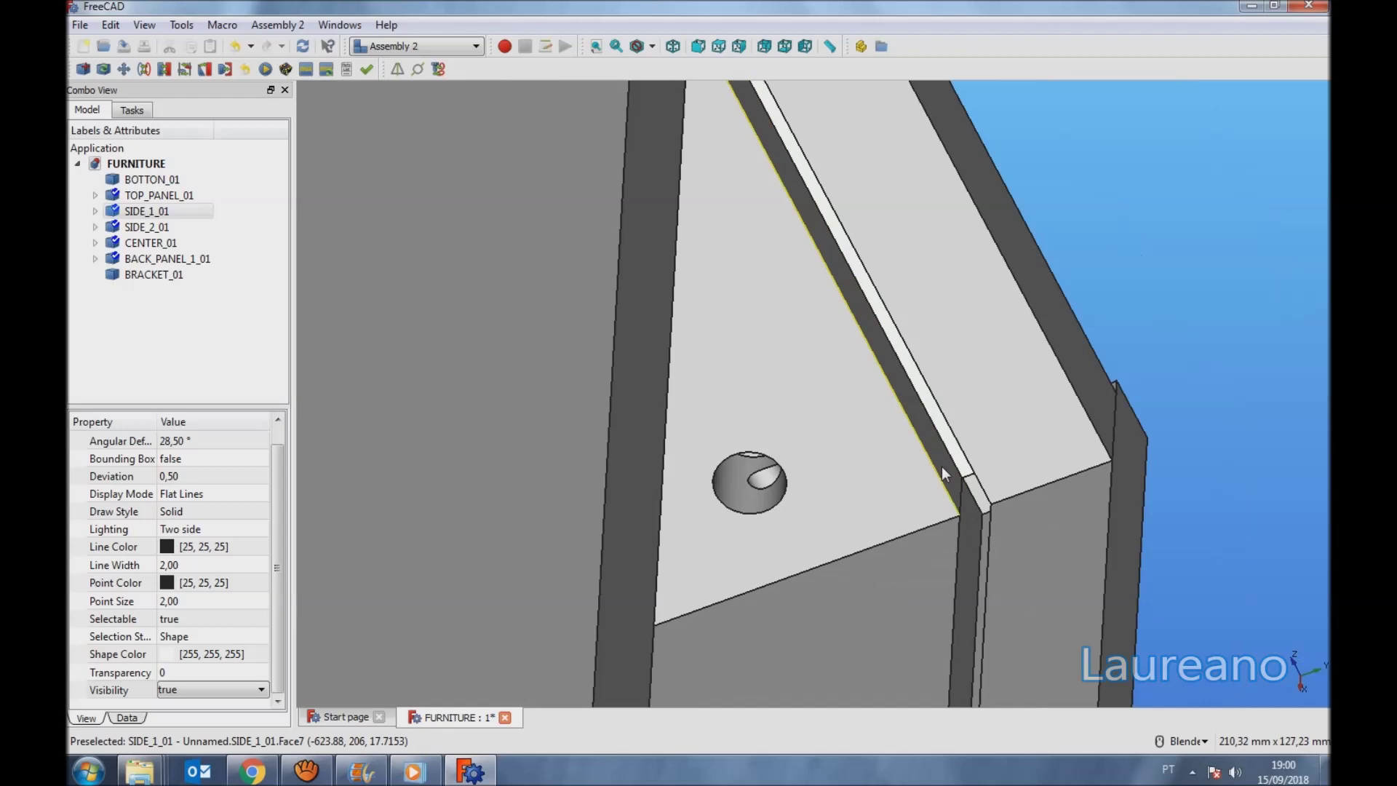
middle_click_drag(941, 465, 958, 455)
scroll(788, 434, "down", 5)
middle_click_drag(817, 399, 679, 596)
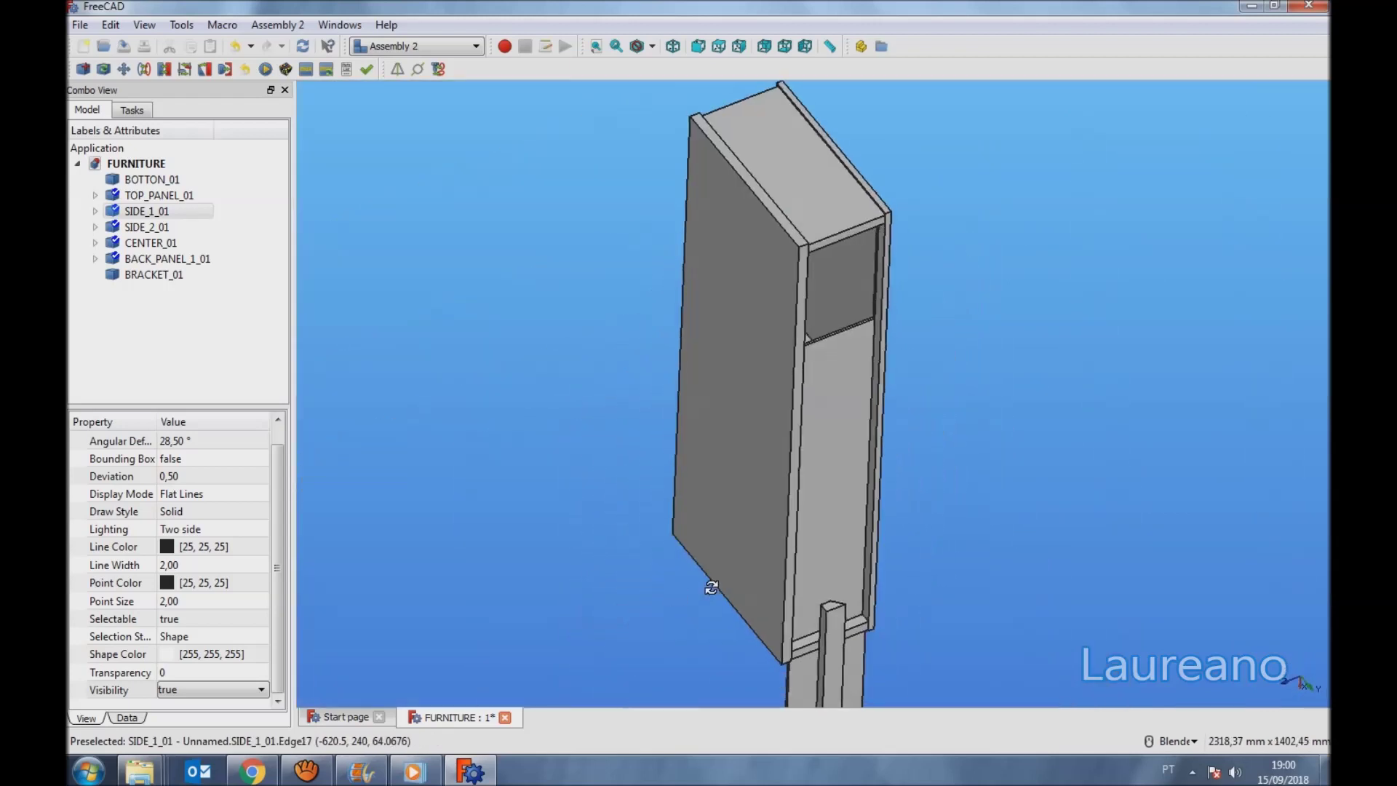
scroll(800, 314, "up", 5)
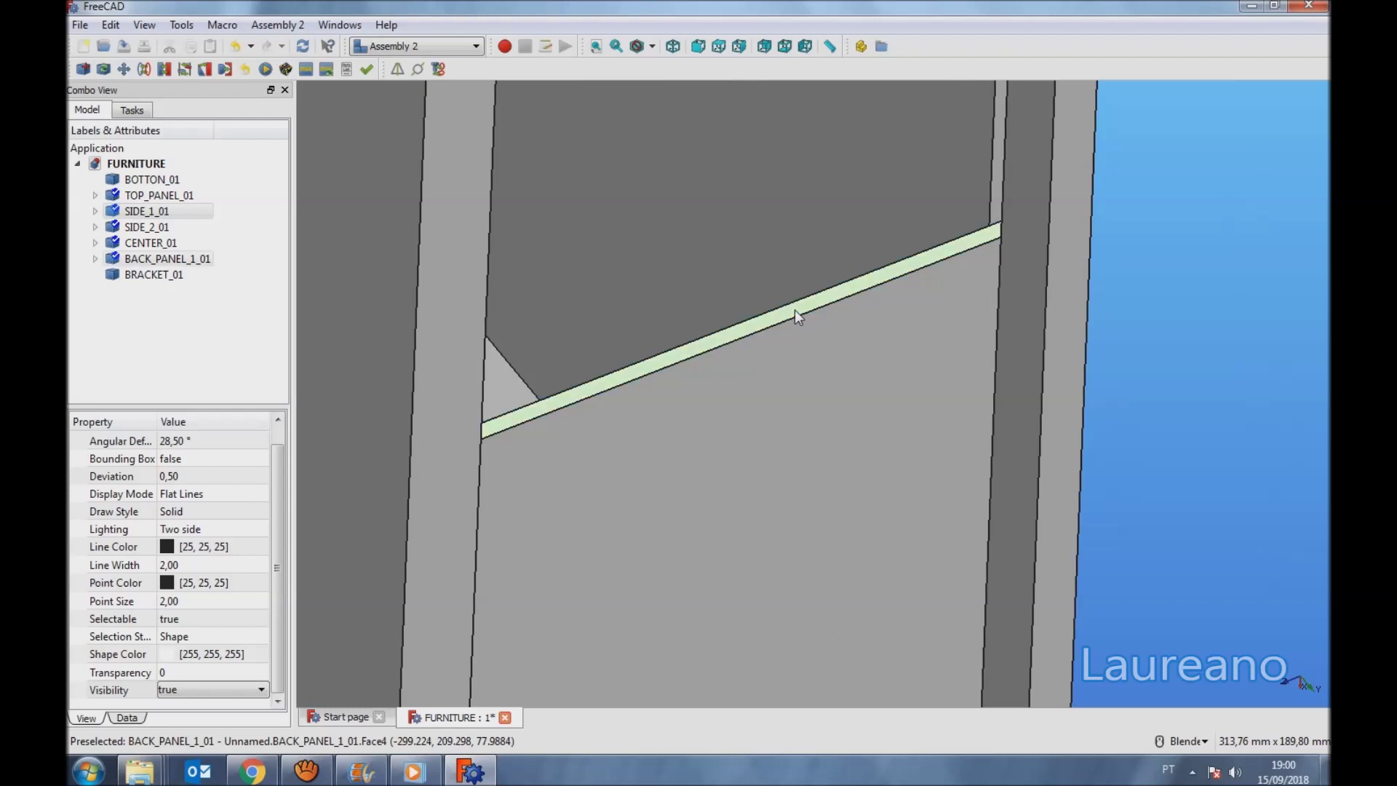
left_click(165, 69)
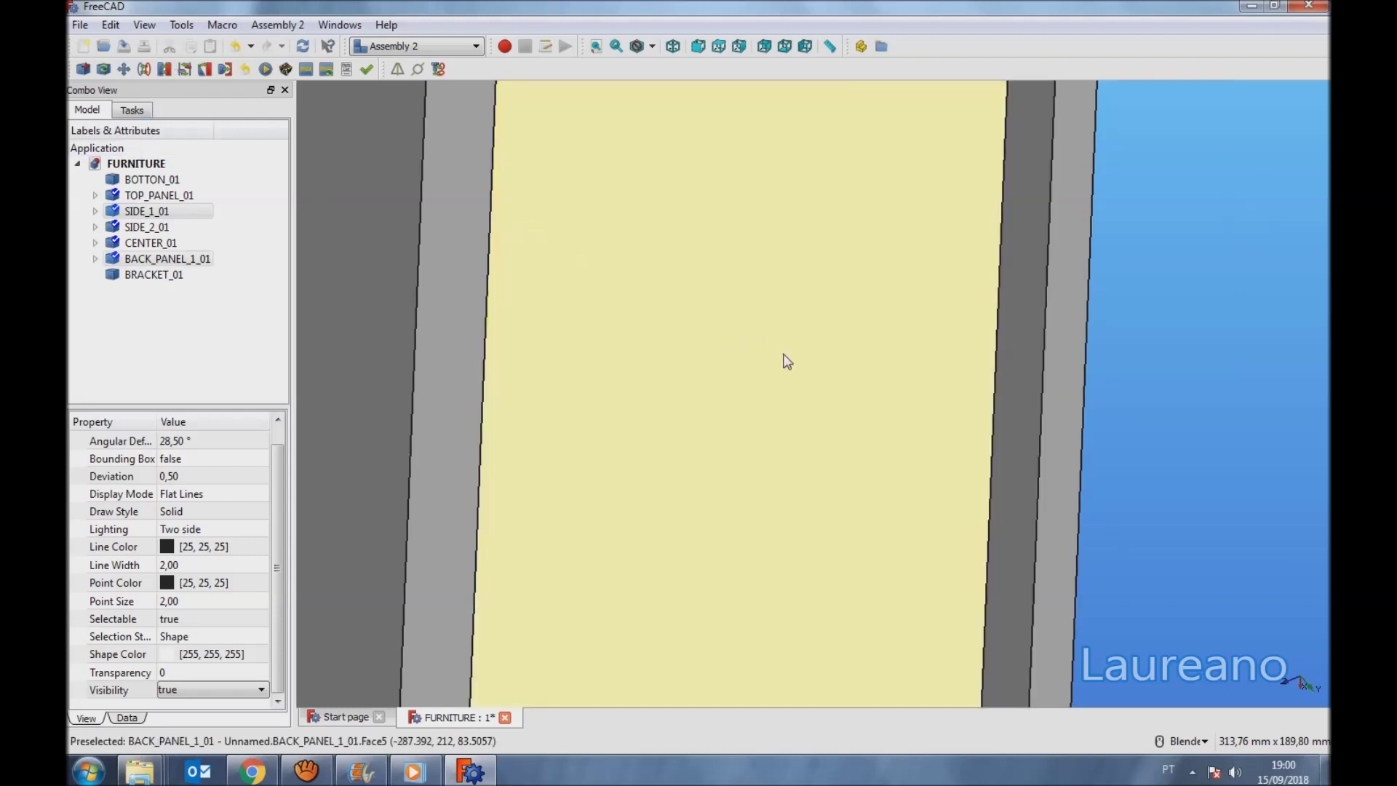
Examine how BACK_PANEL_1_01 sits in the cabinet from the rear and in the axonometric view.
scroll(784, 353, "down", 8)
middle_click_drag(784, 353, 865, 442)
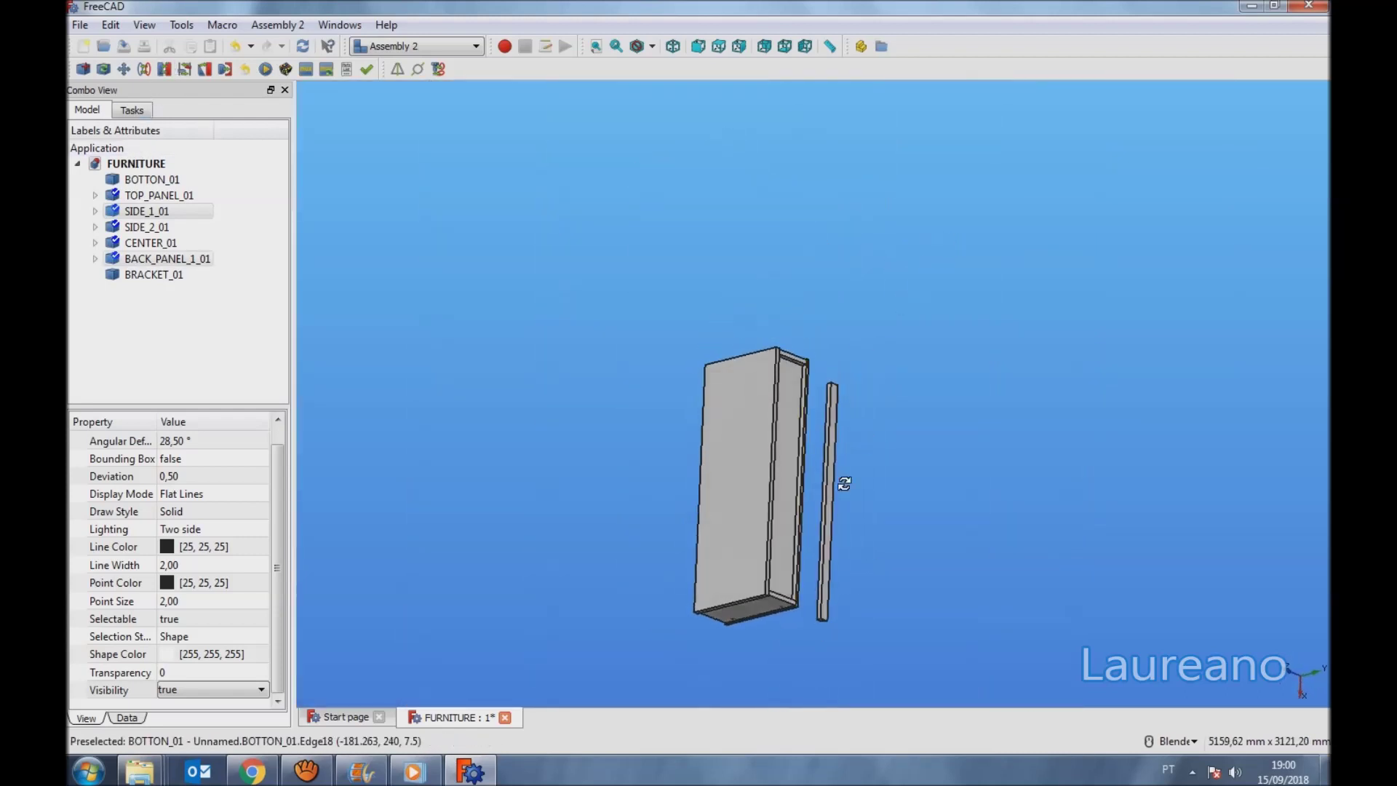
scroll(865, 442, "up", 6)
middle_click_drag(770, 632, 664, 146)
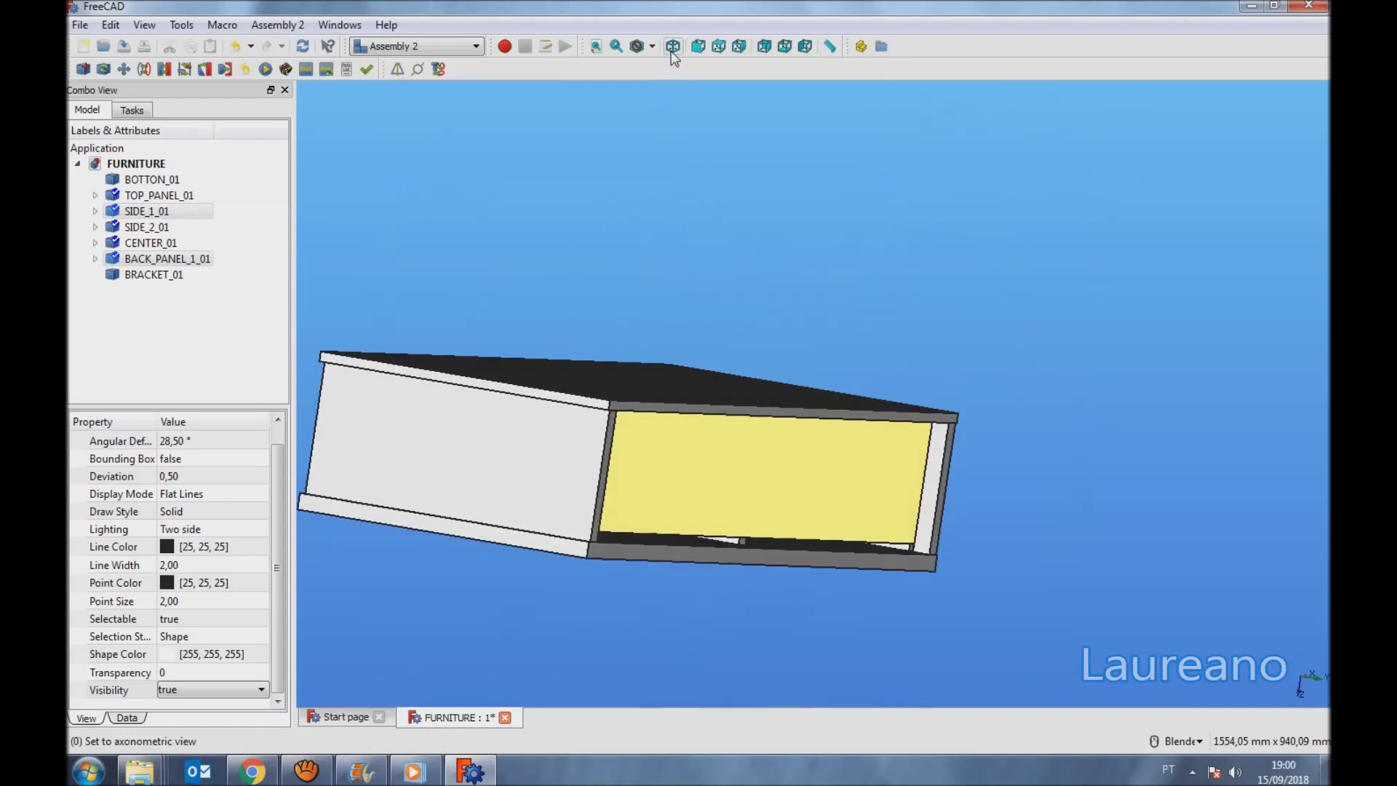
left_click(673, 47)
middle_click_drag(695, 212, 596, 45)
left_click(682, 128)
scroll(711, 184, "down", 3)
middle_click_drag(666, 88, 621, 130)
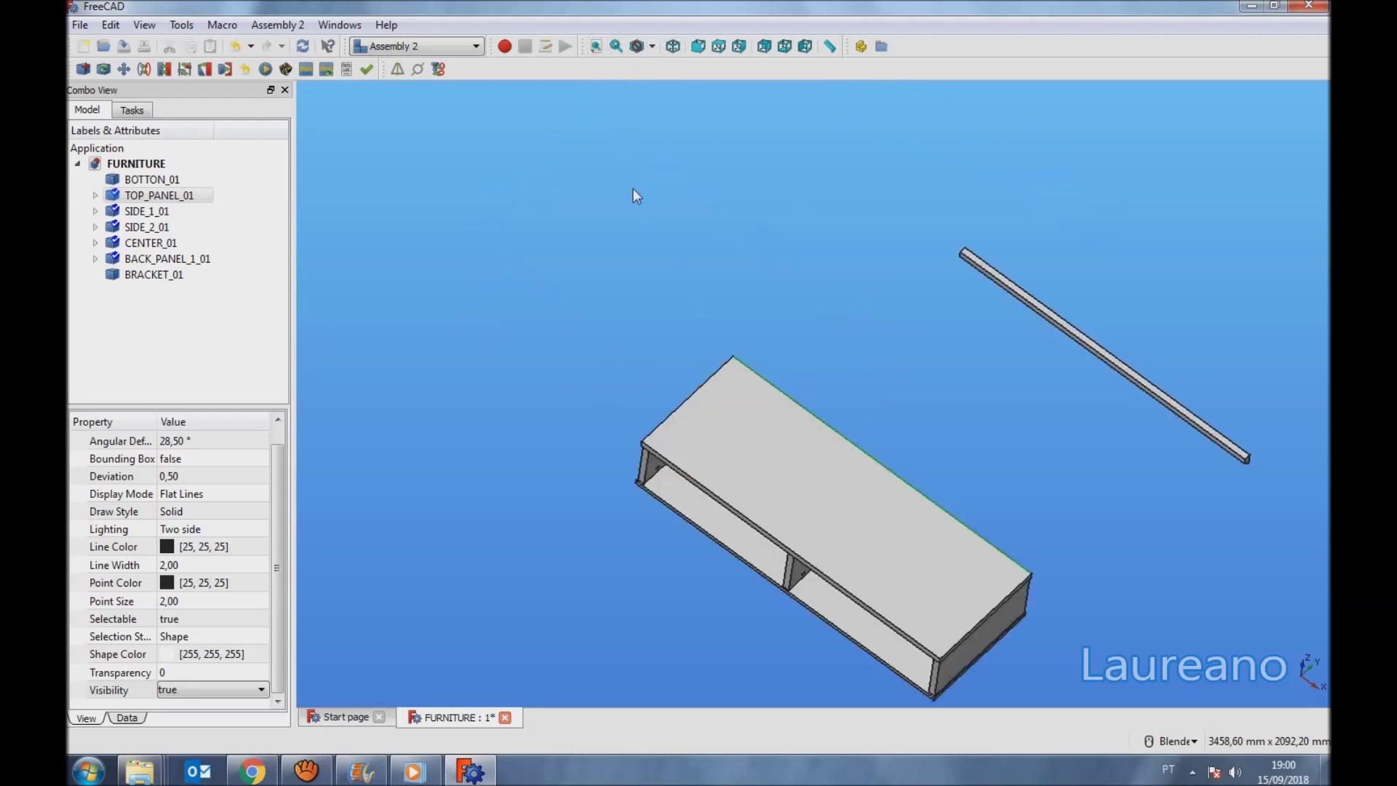
middle_click_drag(678, 83, 690, 89)
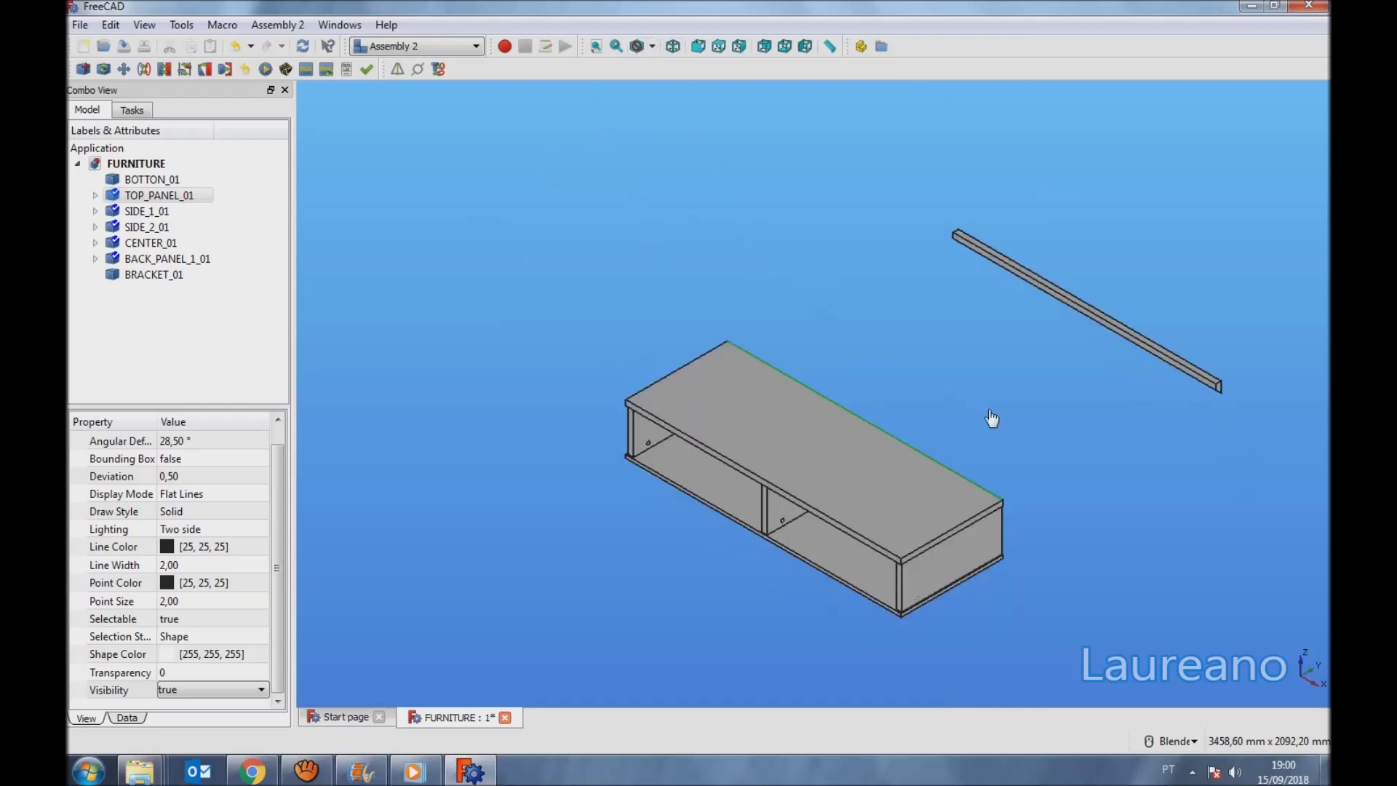
Add a plane constraint between a long face of BRACKET_01 and the rear face of BACK_PANEL_1_01.
scroll(1193, 399, "up", 5)
scroll(945, 430, "down", 5)
middle_click_drag(889, 463, 625, 419)
scroll(624, 415, "up", 3)
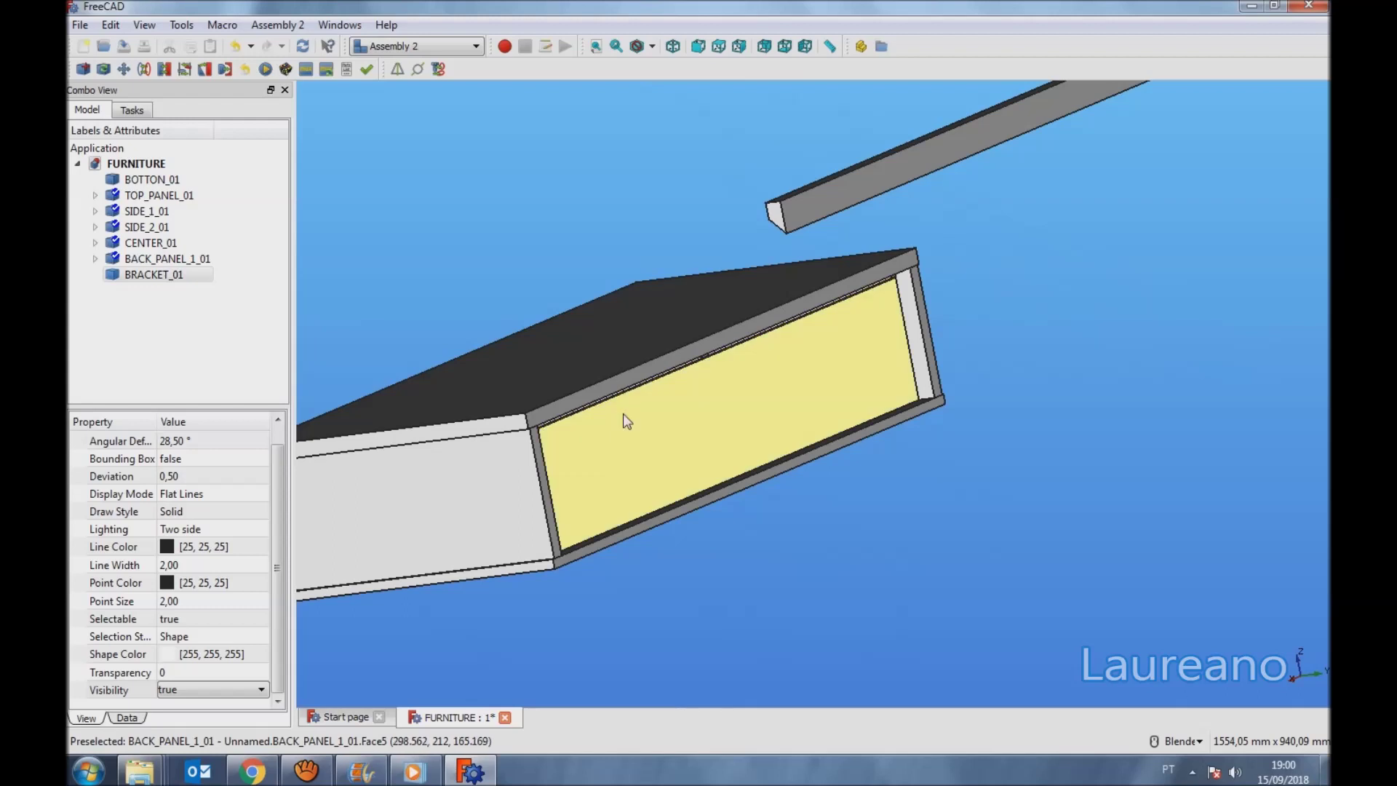
left_click(623, 419)
middle_click_drag(758, 386, 753, 370)
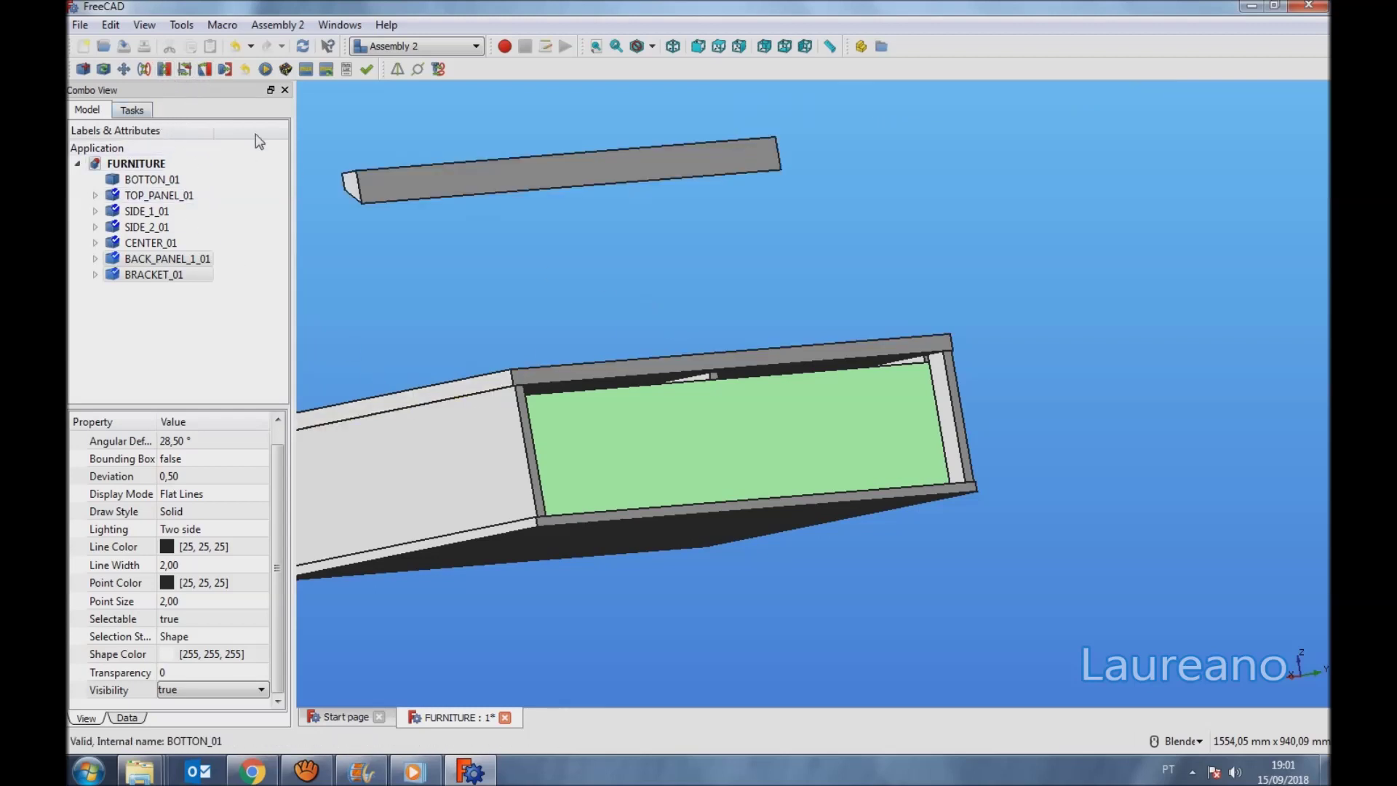
Add a plane constraint between BRACKET_01's narrow long upper face and the underside of TOP_PANEL_01.
left_click(379, 237)
middle_click_drag(405, 186, 459, 395)
scroll(403, 416, "up", 5)
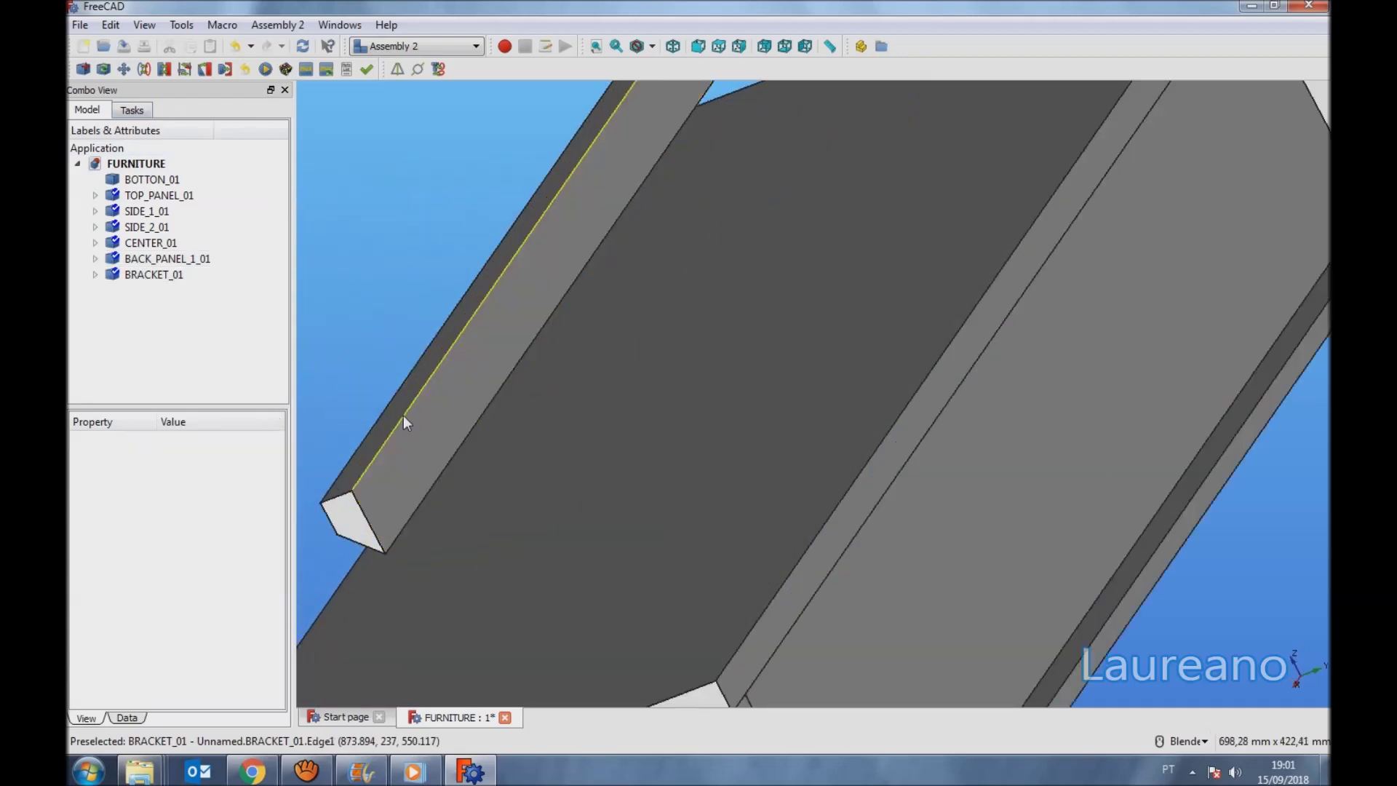
left_click(395, 413)
scroll(395, 413, "down", 5)
middle_click_drag(687, 466, 602, 395)
scroll(640, 429, "up", 5)
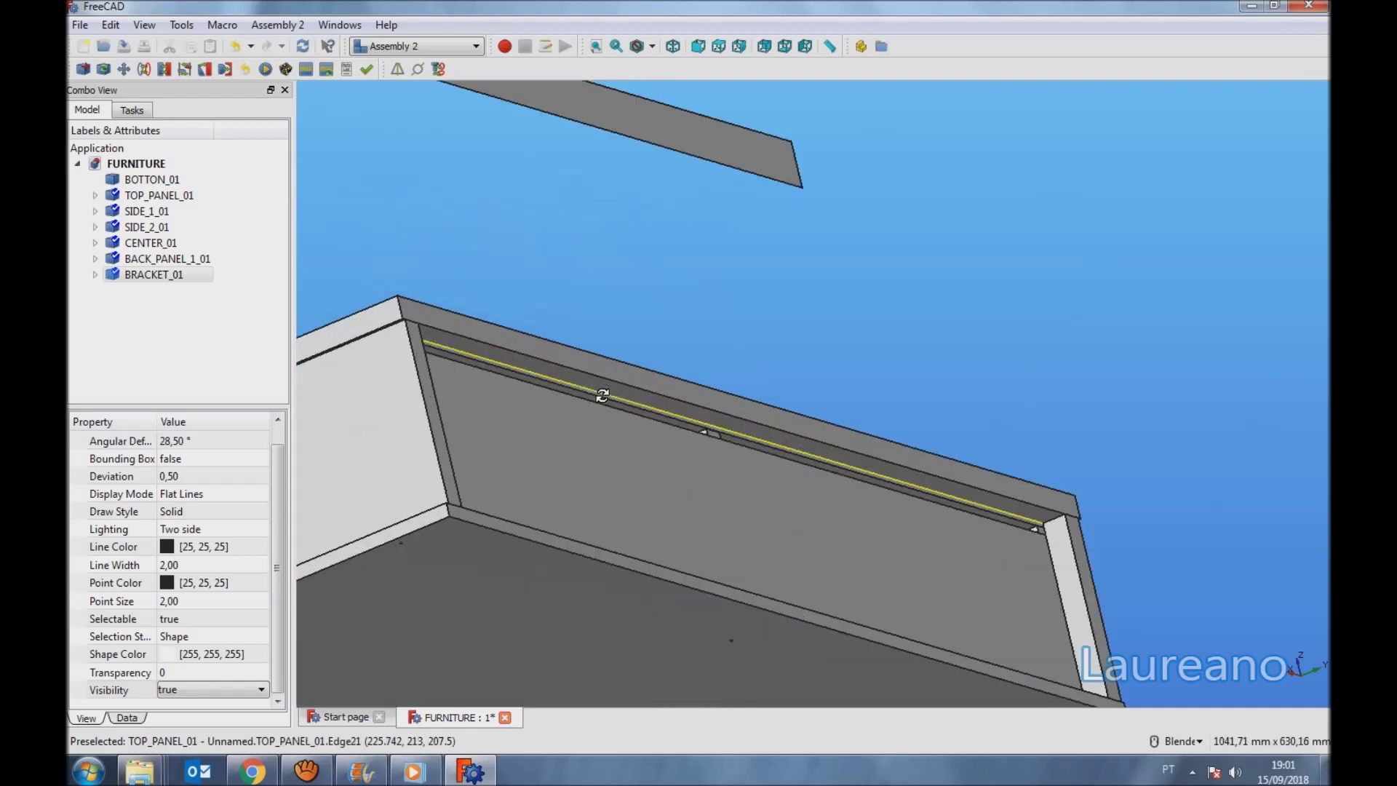
left_click(600, 393)
scroll(706, 380, "down", 3)
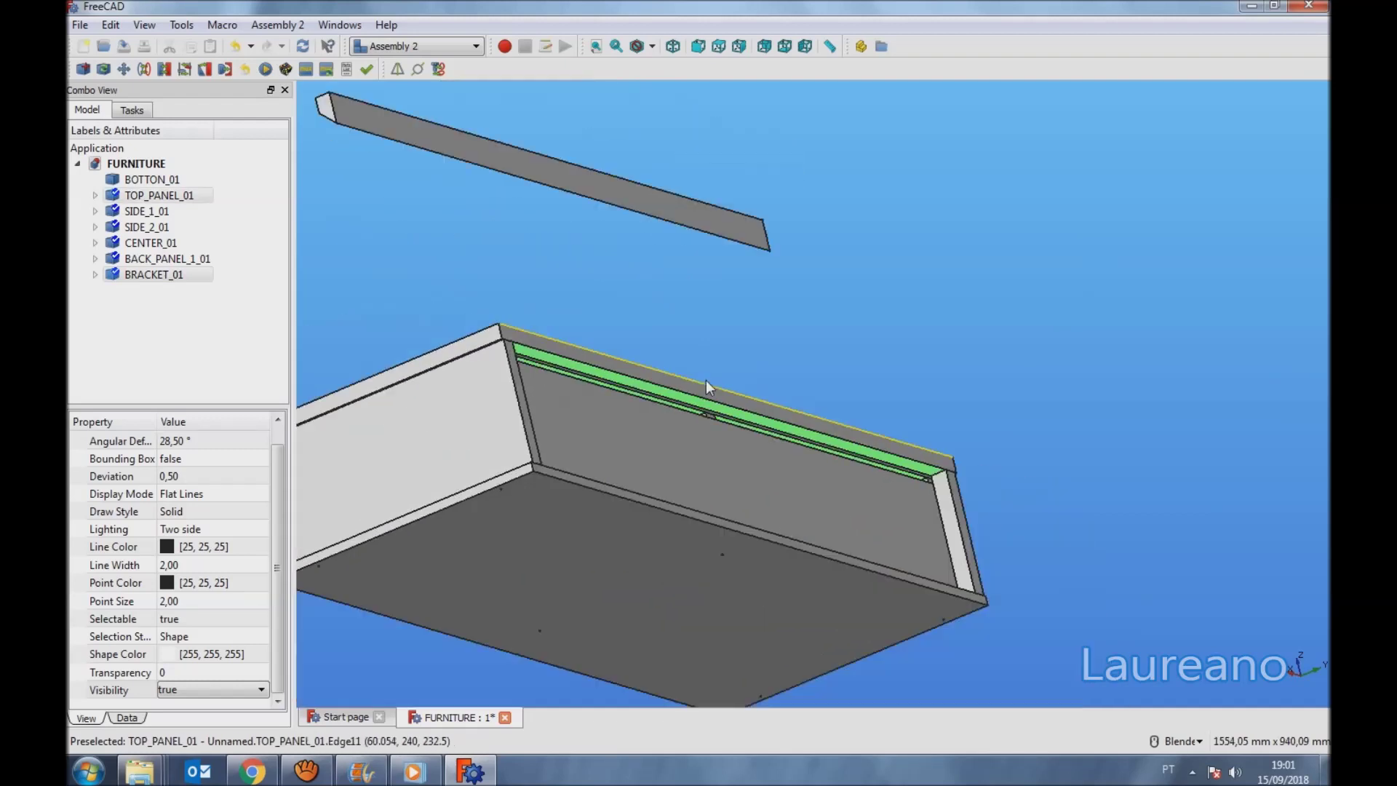
left_click(165, 70)
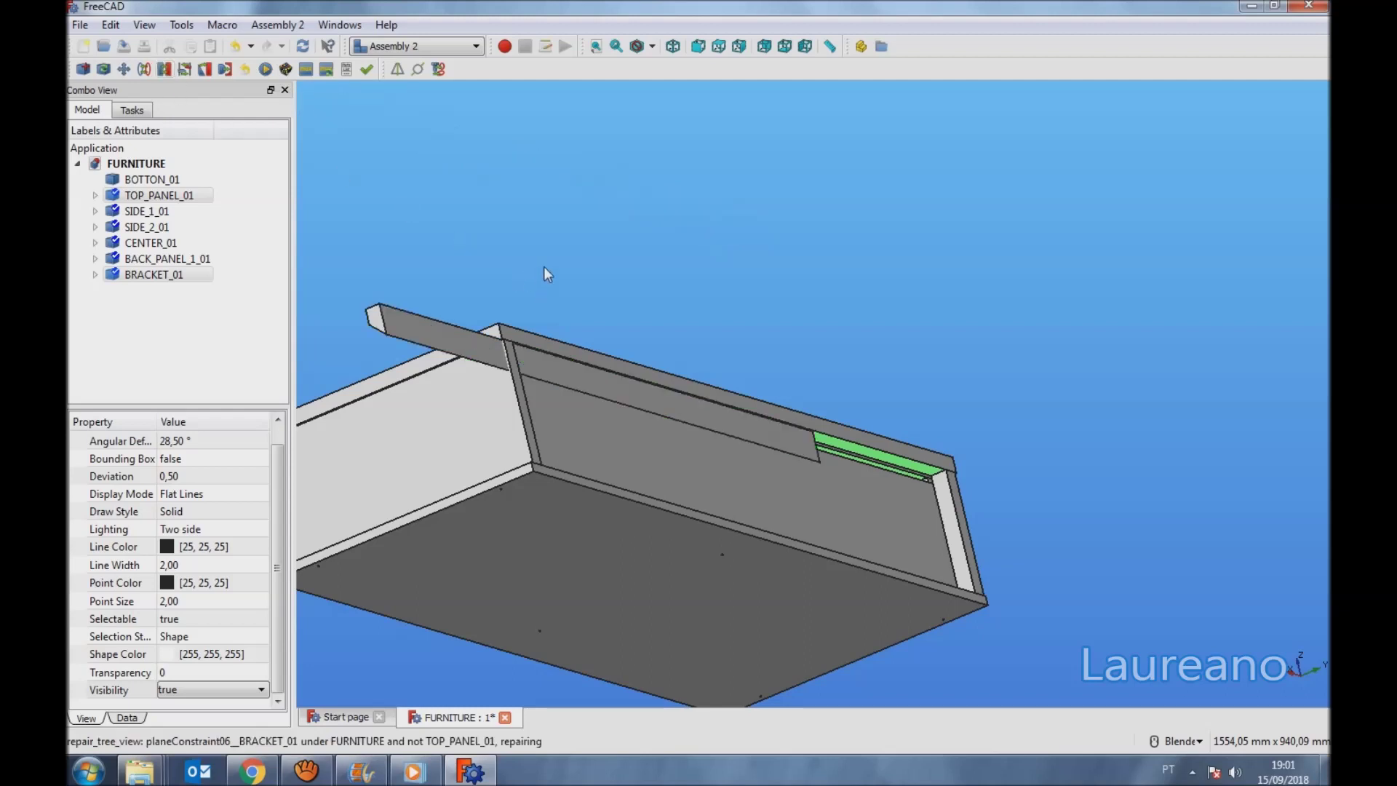
Move BRACKET_01 clear of the cabinet's rear so that its end projects beyond SIDE_2_01.
middle_click_drag(551, 304, 591, 308)
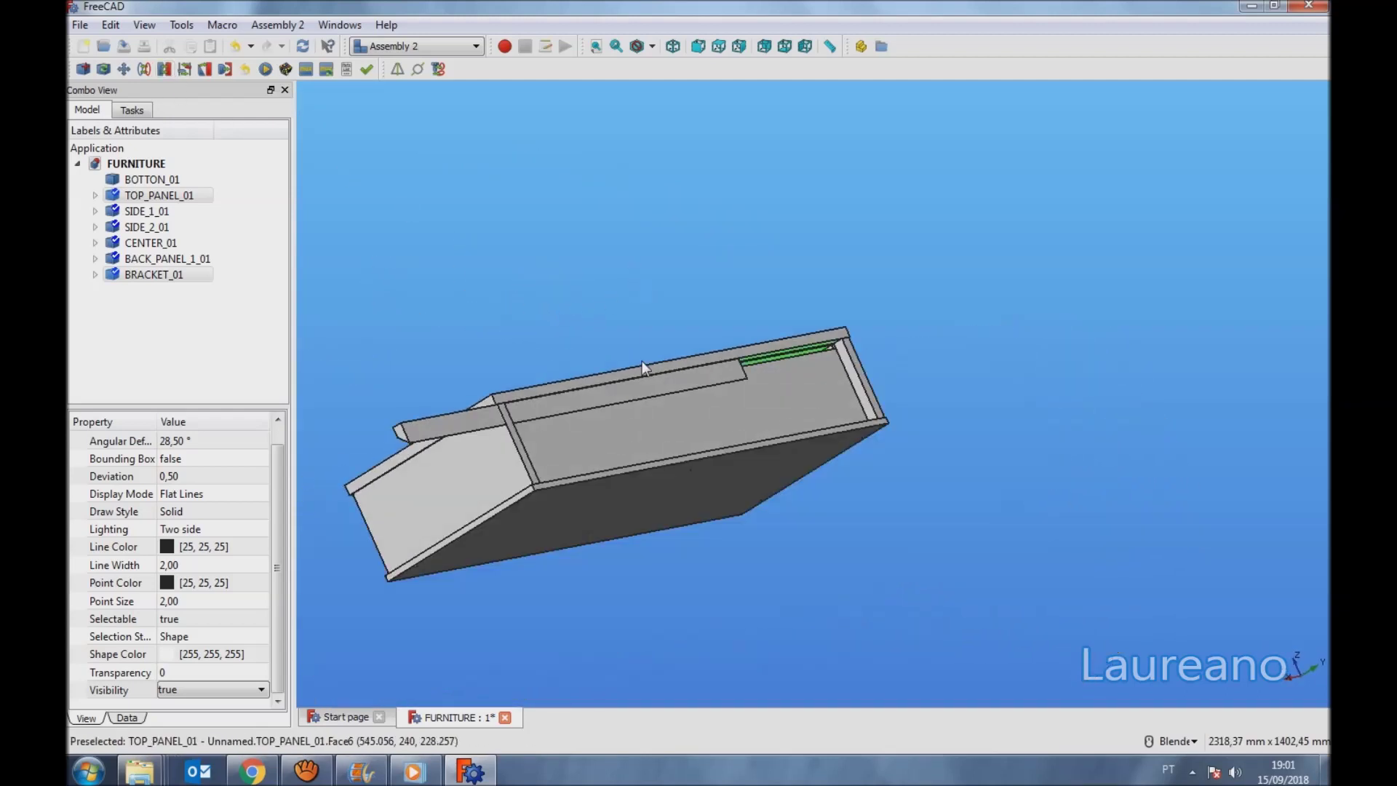
left_click(647, 387)
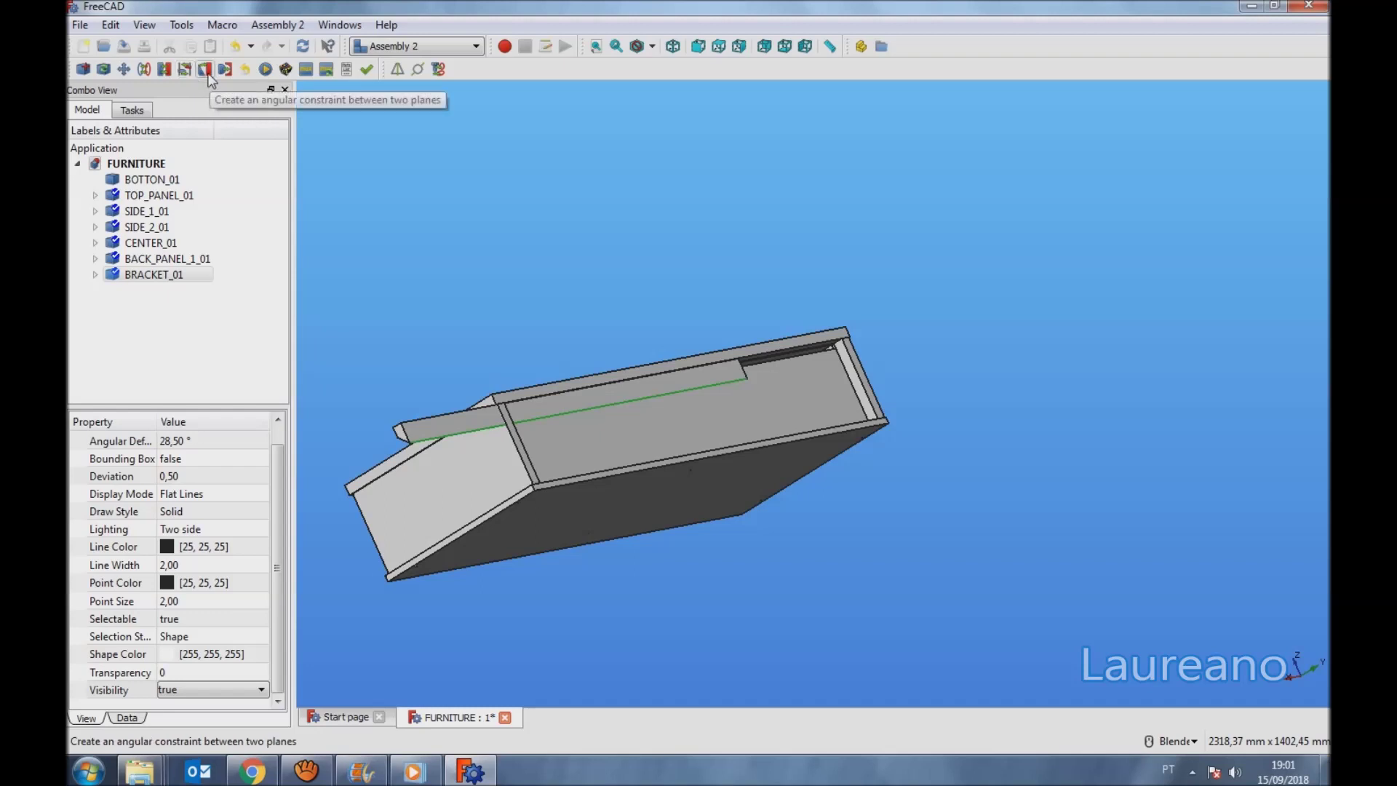
scroll(473, 451, "up", 3)
scroll(581, 378, "down", 3)
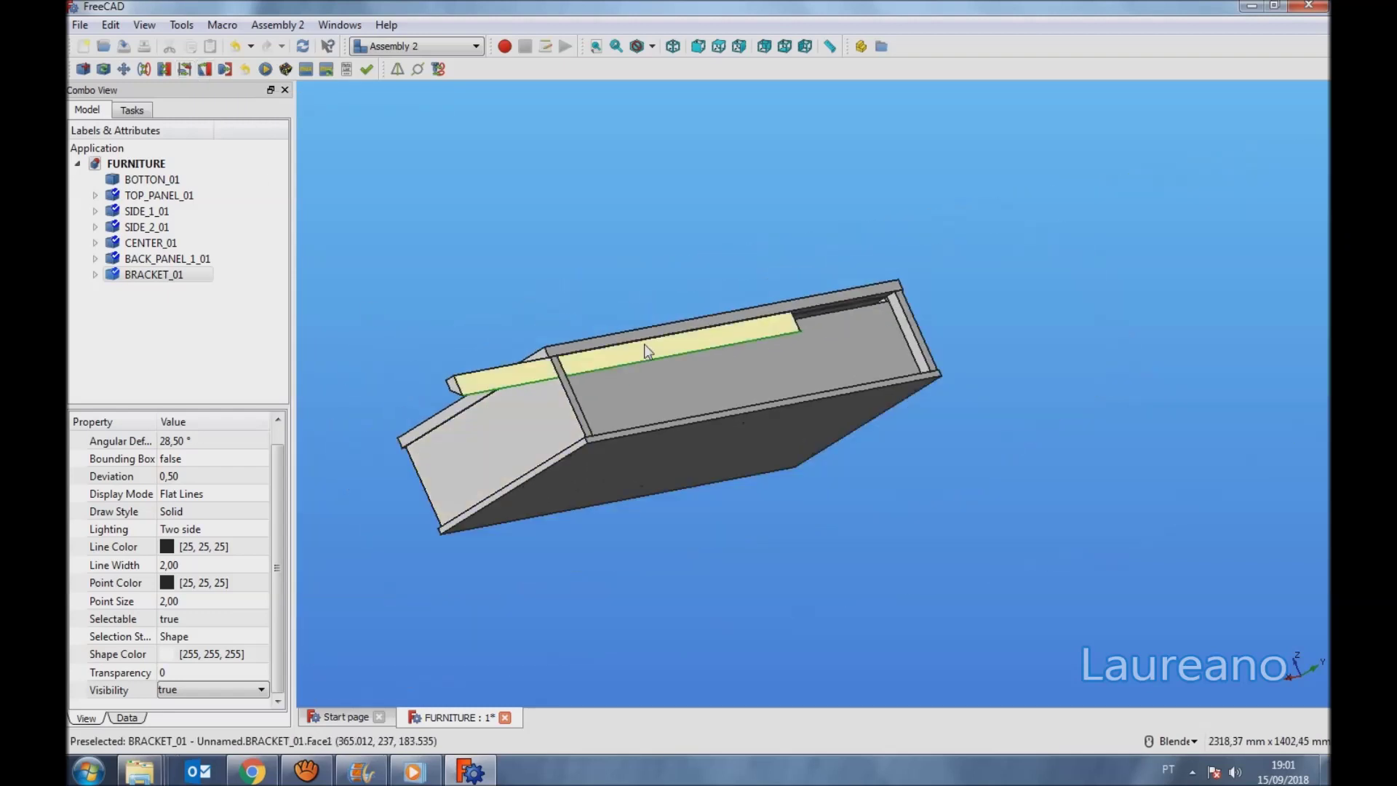
left_click(124, 68)
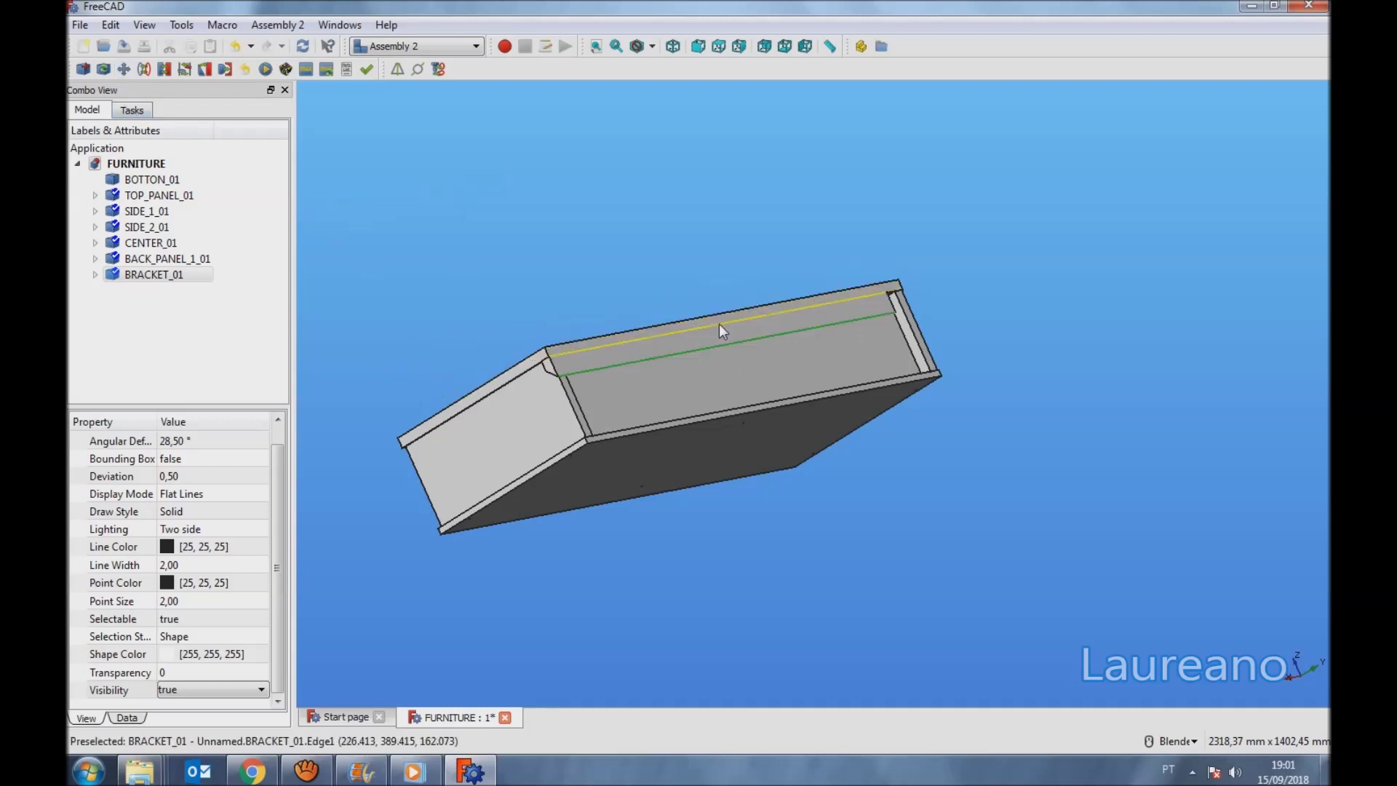
middle_click_drag(726, 346, 598, 384)
left_click(585, 320)
Add a plane constraint between the projecting end face of BRACKET_01 and the inner face of SIDE_2_01.
scroll(480, 426, "up", 2)
scroll(479, 427, "up", 2)
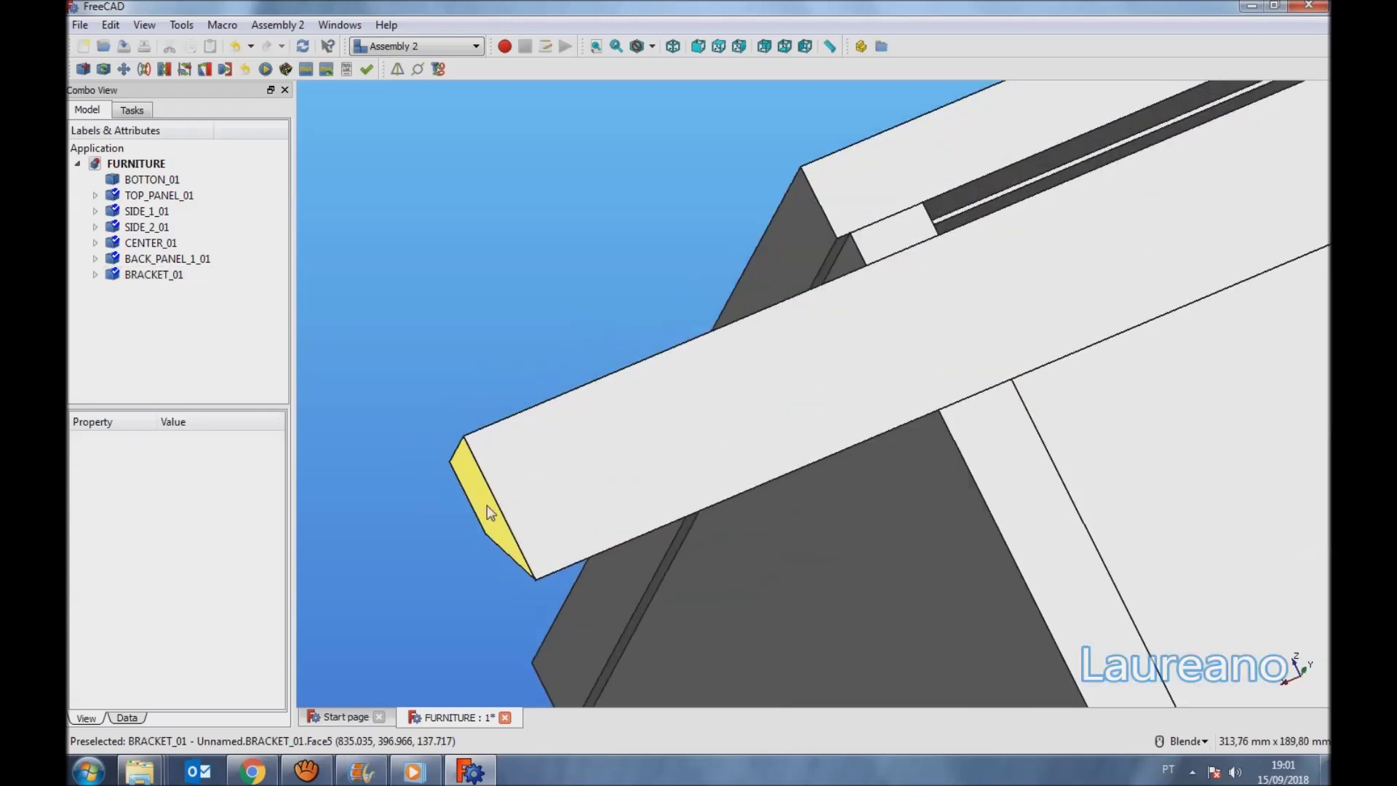
left_click(487, 505)
middle_click_drag(541, 483, 549, 424)
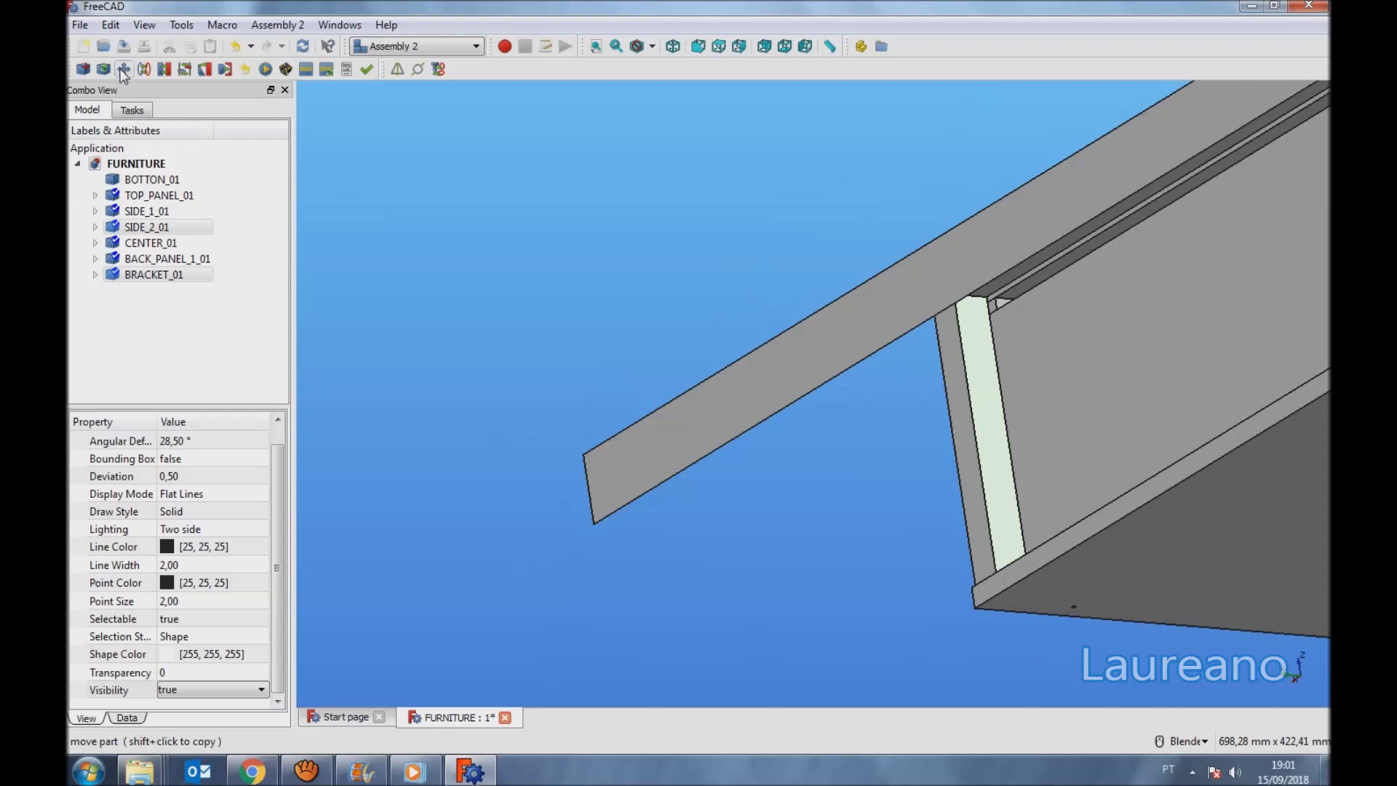
left_click(164, 70)
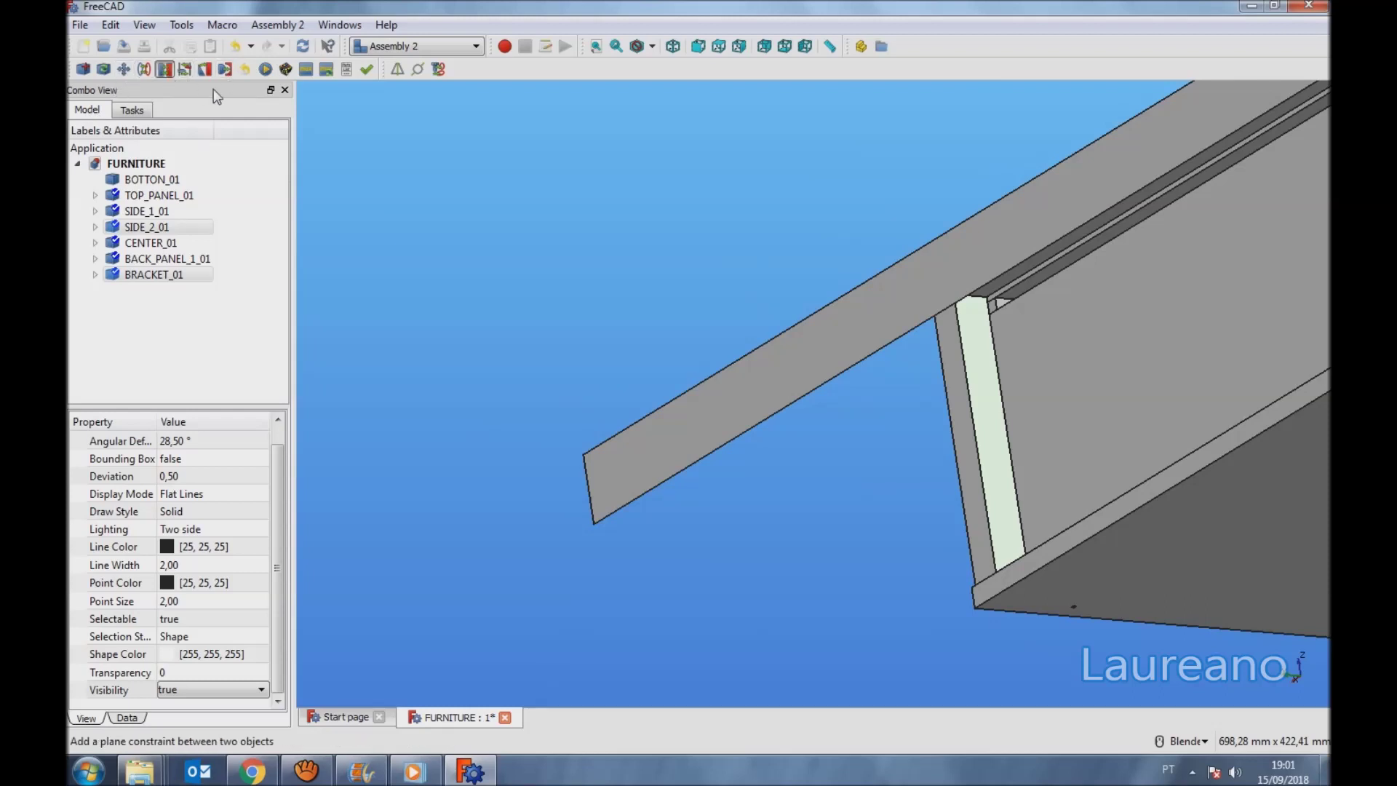
scroll(649, 330, "down", 5)
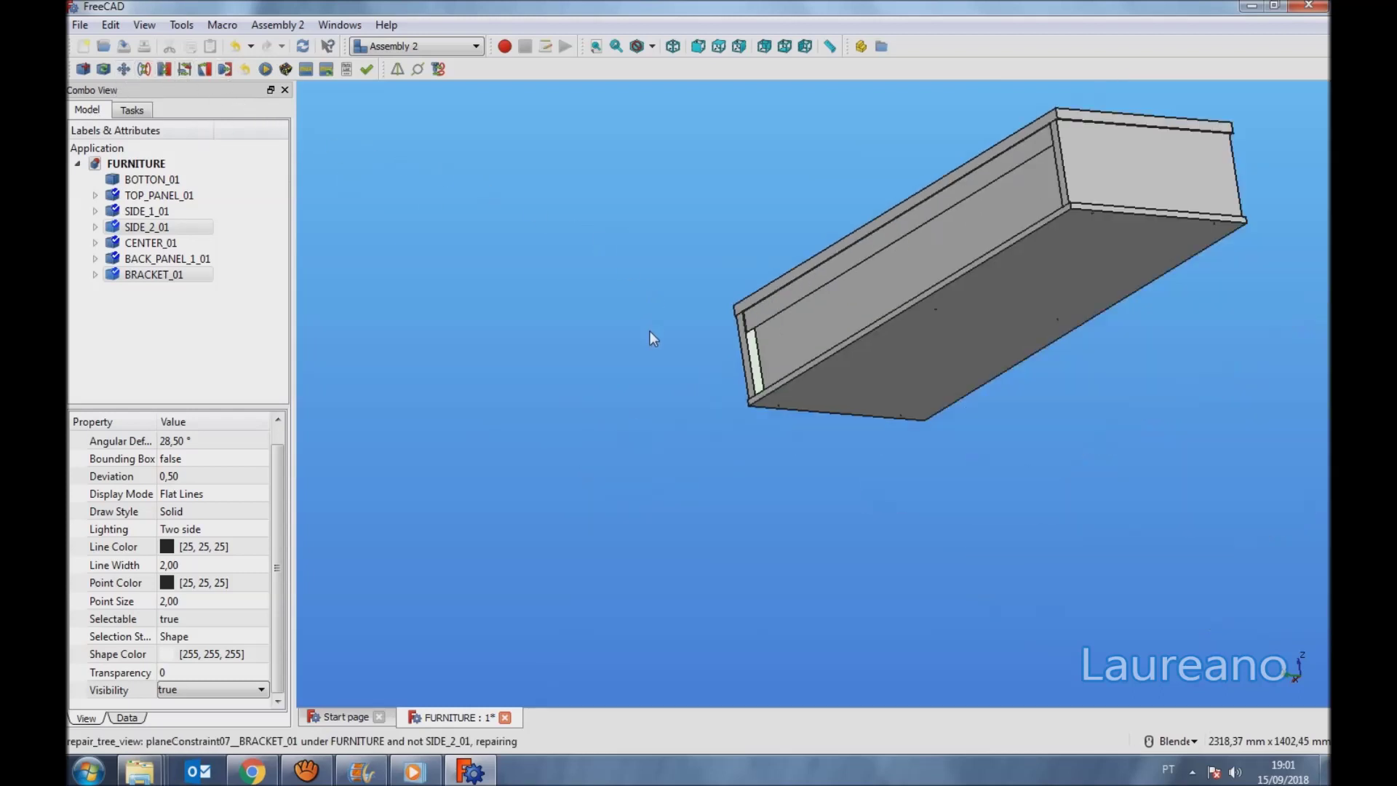
Examine BRACKET_01's fit from the rear, and show the whole cabinet fitted in the axonometric view.
middle_click_drag(1007, 274, 1140, 391)
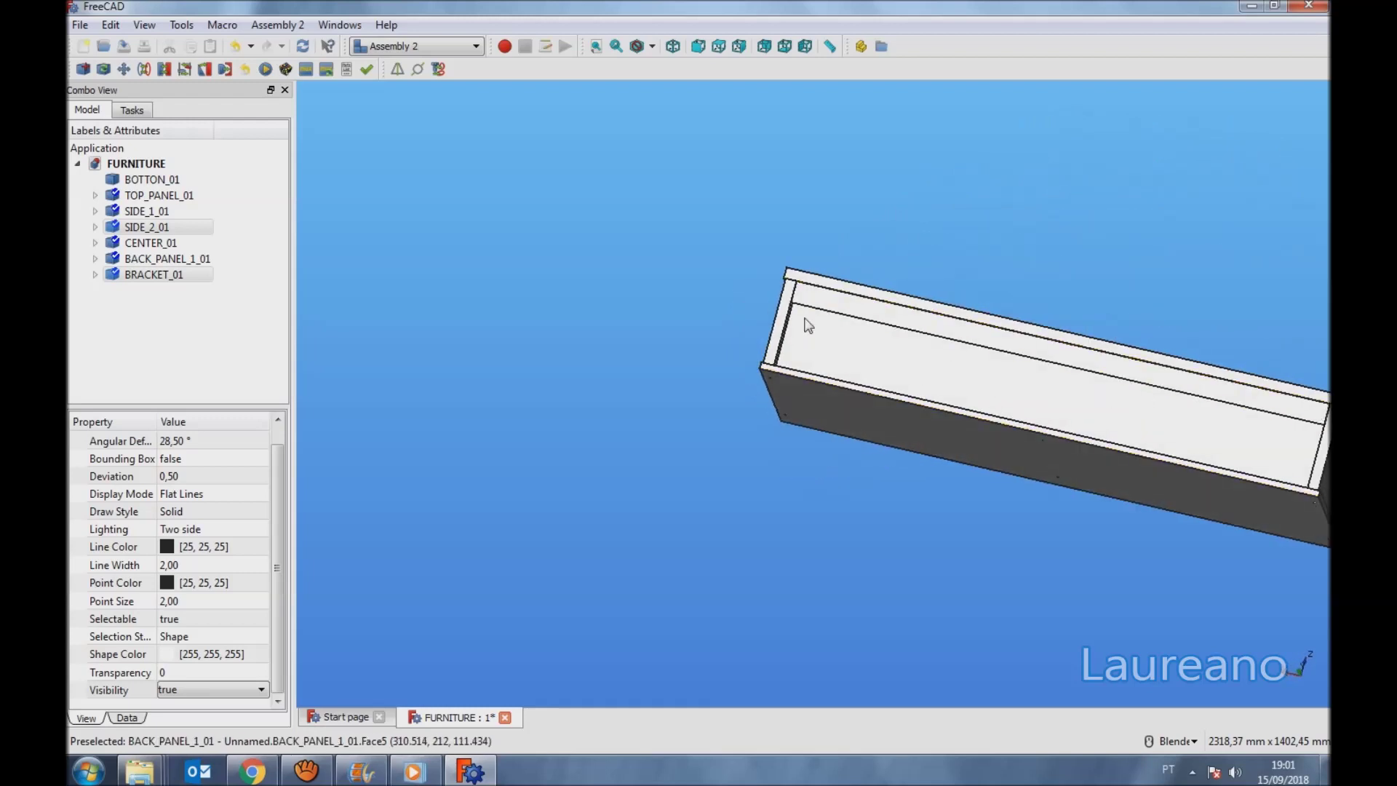
left_click(673, 48)
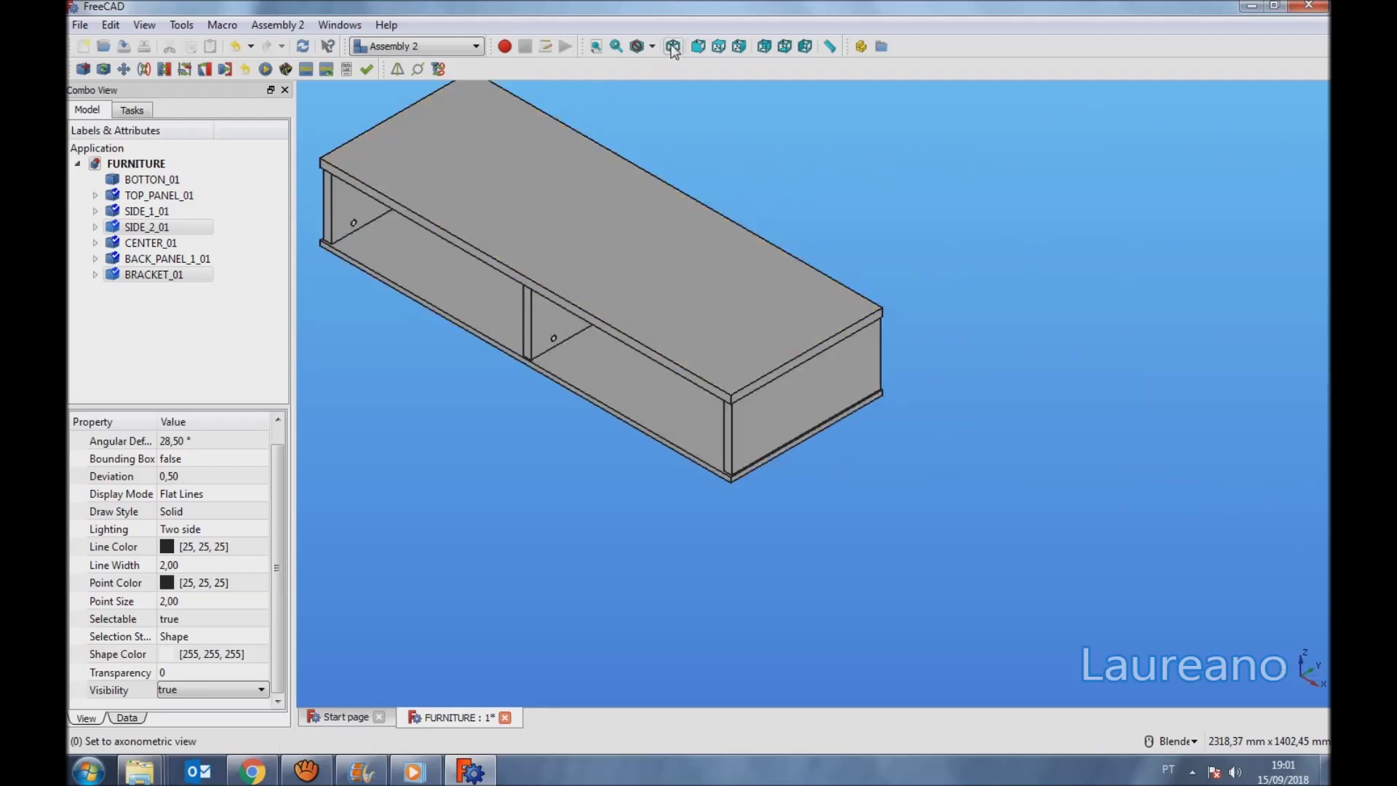
scroll(676, 351, "down", 4)
scroll(554, 252, "up", 4)
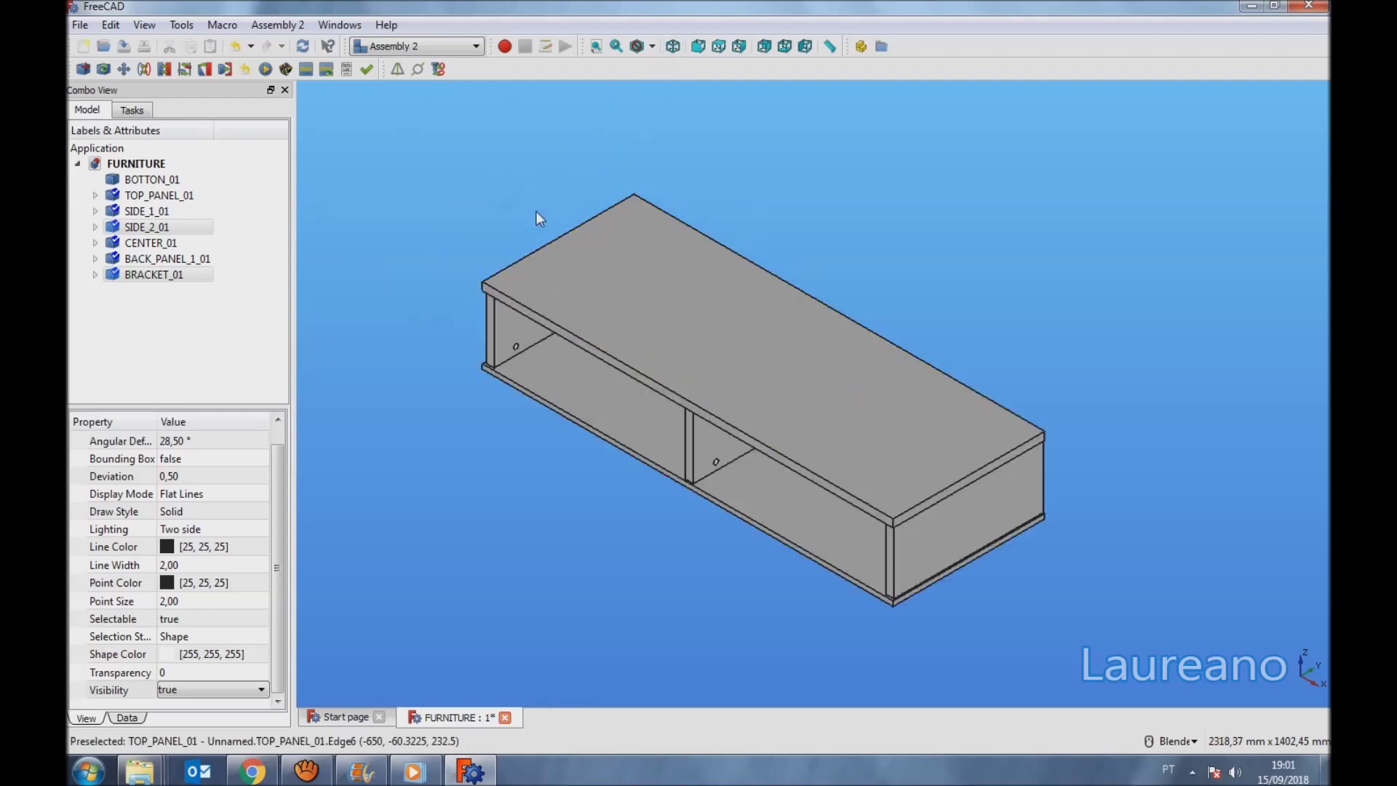
left_click(598, 49)
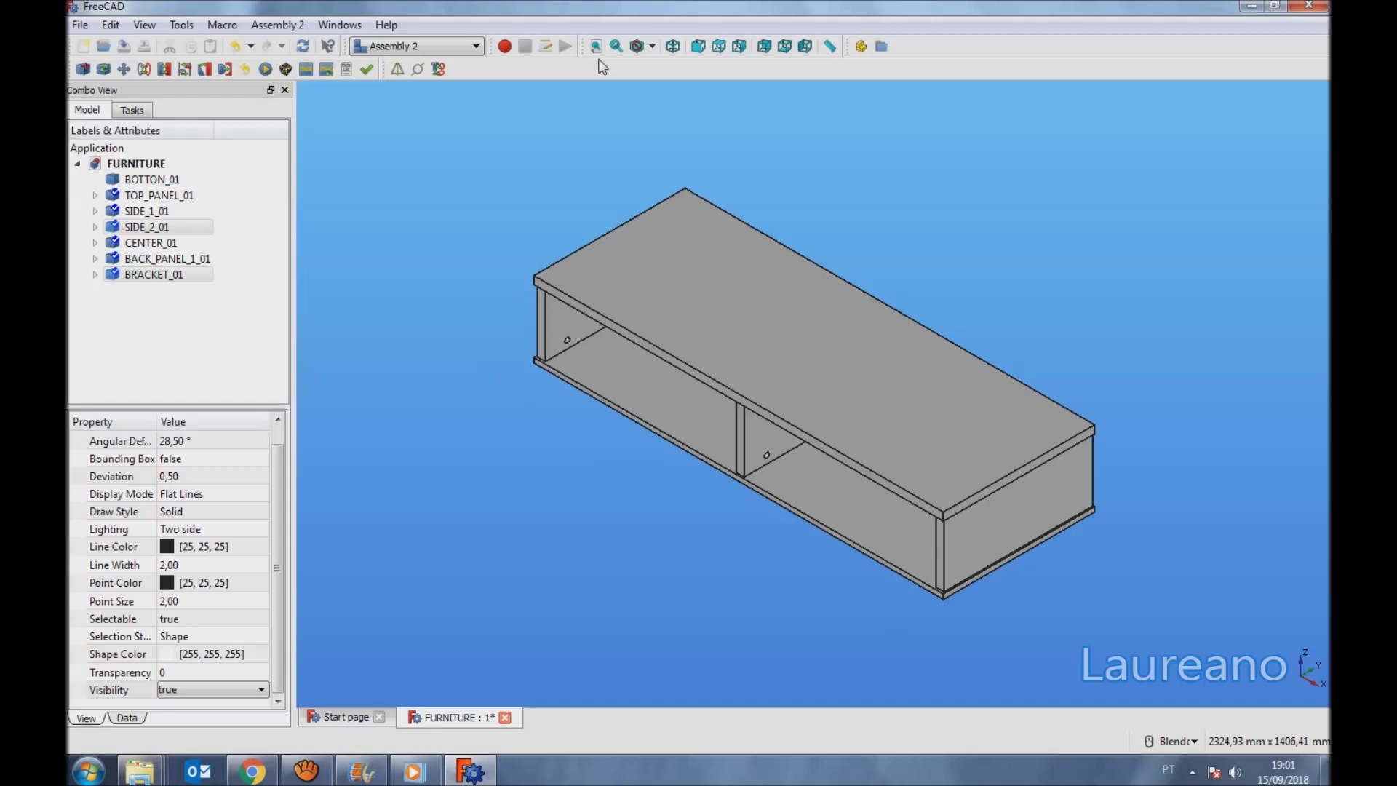